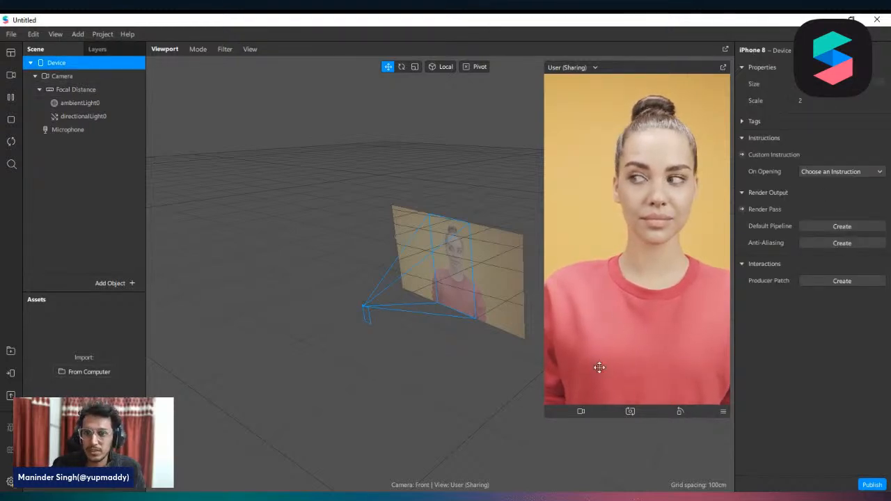
Step: Shrink the simulator preview so that more of the 3D viewport is exposed
left_click_drag(546, 416, 571, 374)
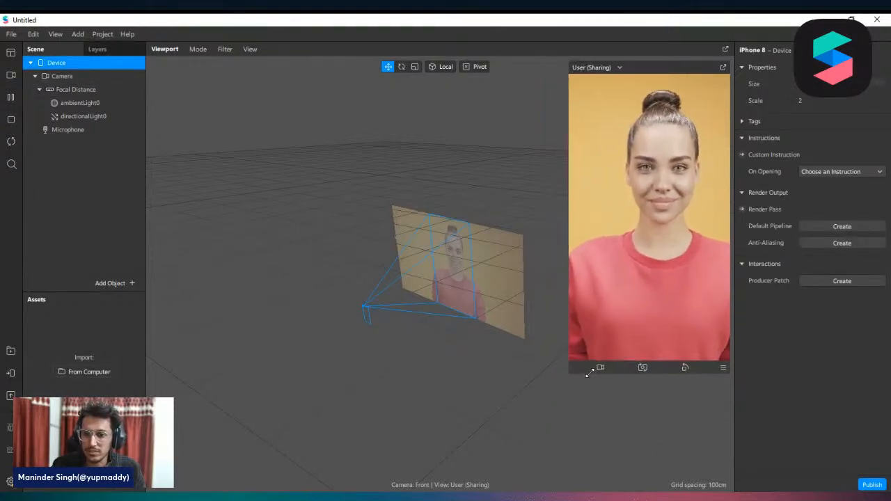
left_click(55, 34)
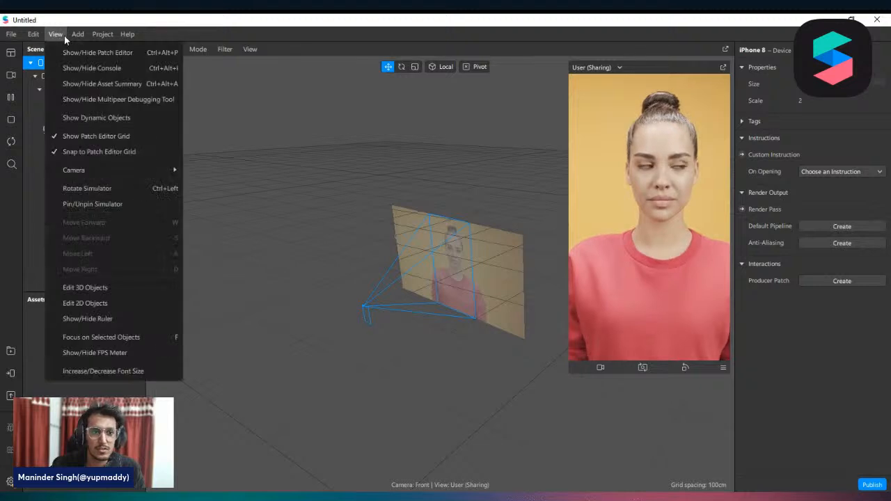
key("Escape")
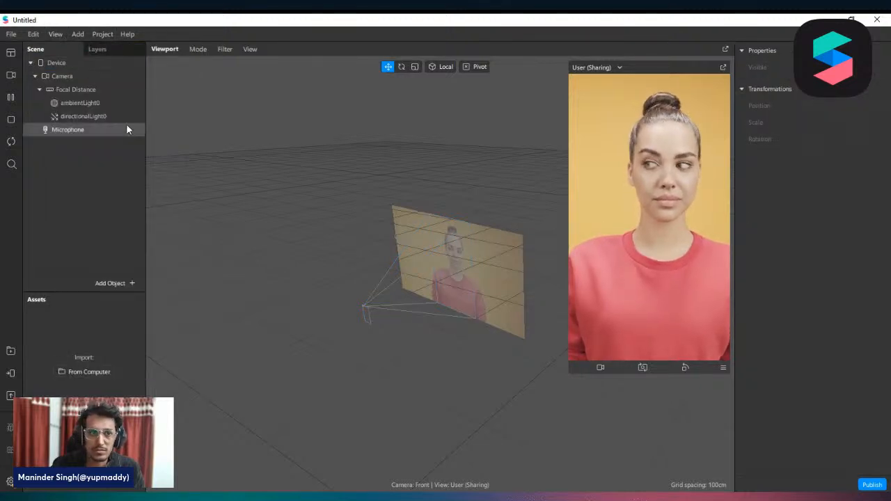
Step: Create the default render pipeline for the Device and enlarge the Patch Editor to show its patches
left_click(82, 76)
left_click(82, 64)
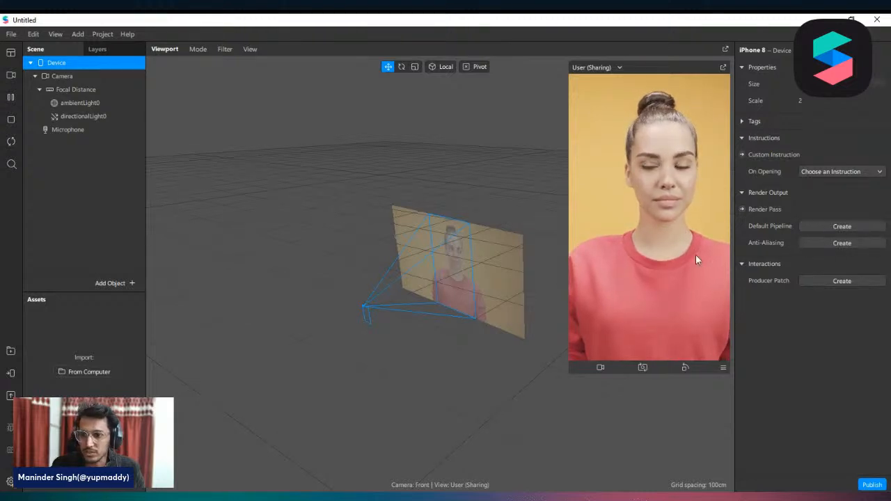
left_click(839, 228)
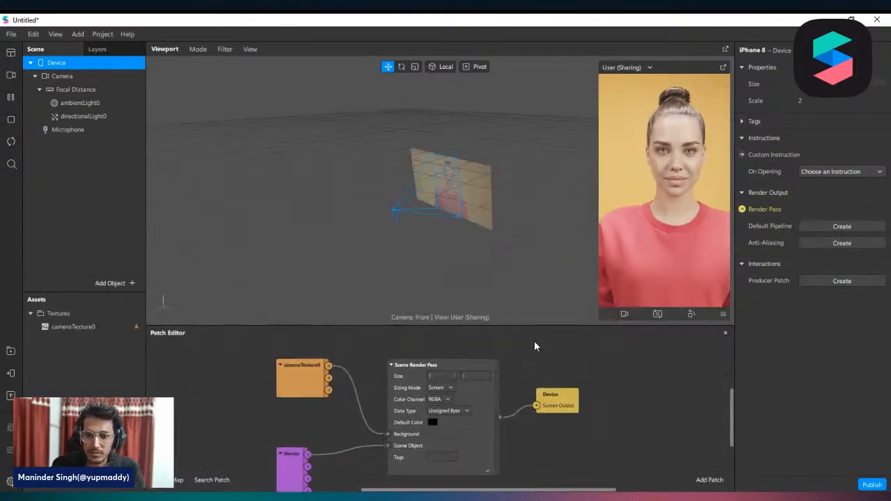
left_click_drag(458, 327, 474, 235)
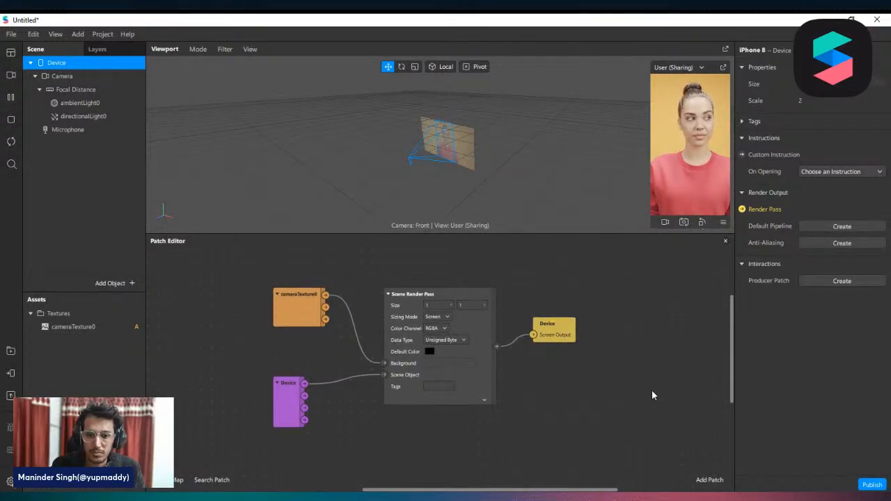
scroll(632, 412, "down", 1)
scroll(613, 422, "up", 2)
scroll(607, 423, "down", 1)
scroll(528, 392, "up", 1)
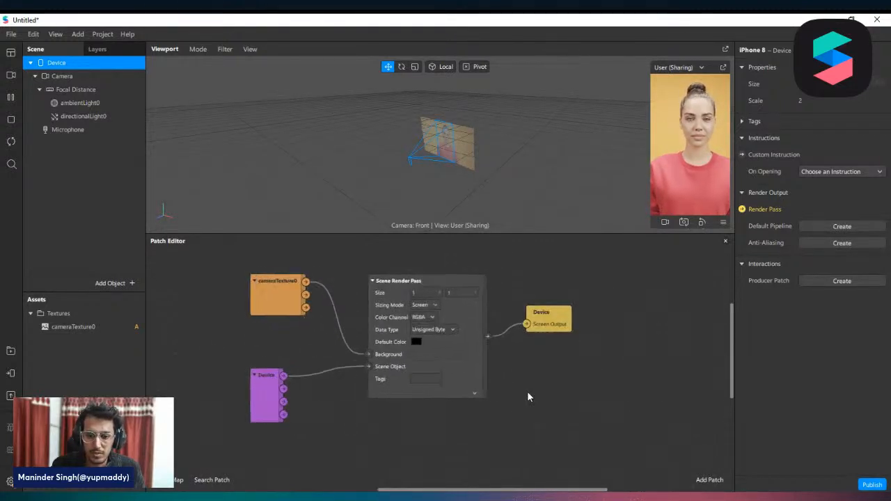
Step: Delete all the default pipeline patches from the Patch Editor
left_click(528, 322)
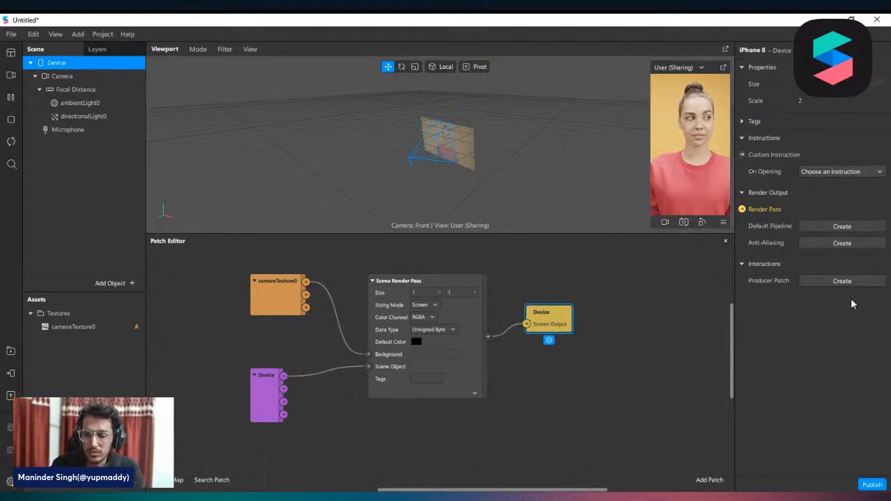
left_click_drag(601, 424, 245, 270)
key("Delete")
Step: Add patches for the cameraTexture0 texture and the Device to the empty Patch Editor, one below the other
left_click(68, 76)
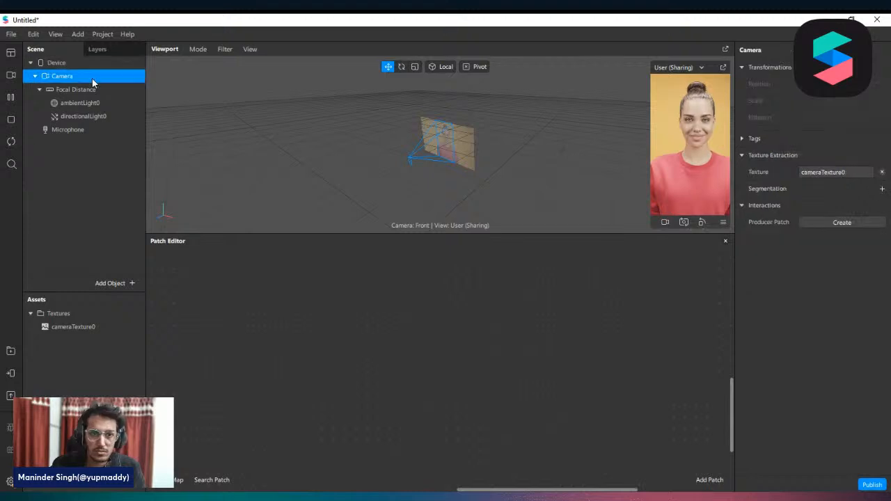
left_click_drag(97, 344, 255, 319)
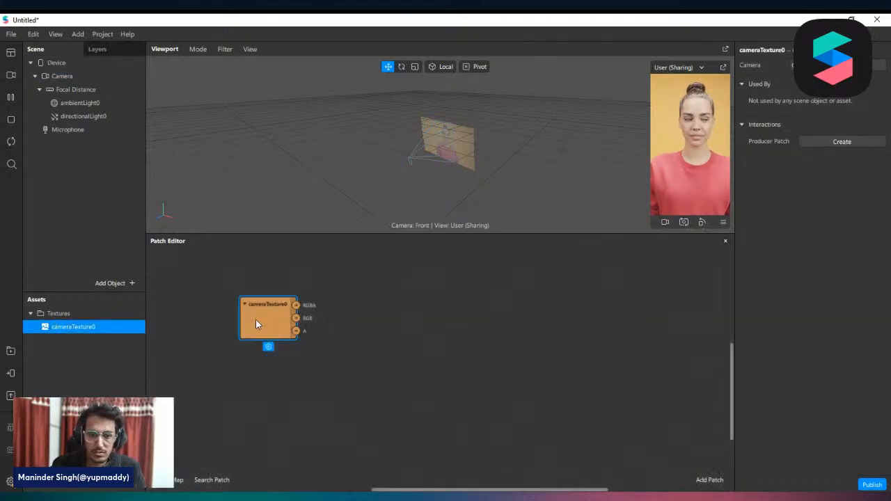
left_click_drag(61, 62, 314, 357)
Step: Add a Scene Render Pass patch beside the cameraTexture0 and Device patches
right_click(350, 316)
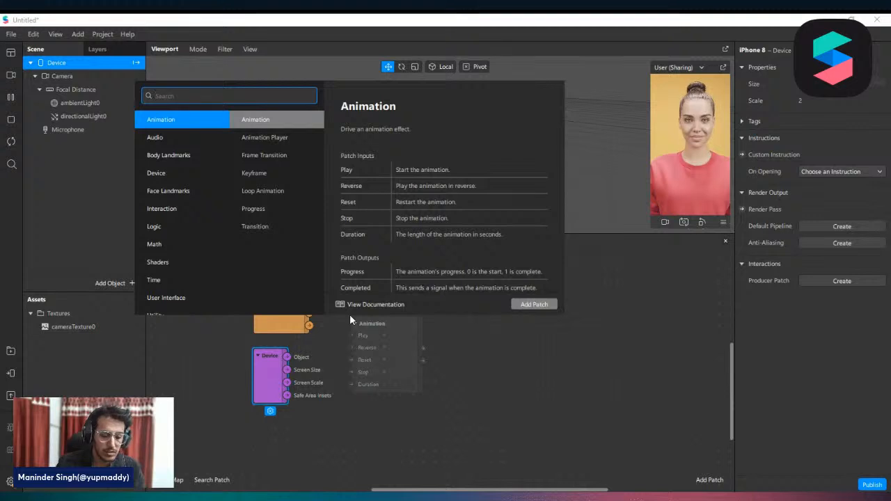
type("sha")
key("Down")
key("Down")
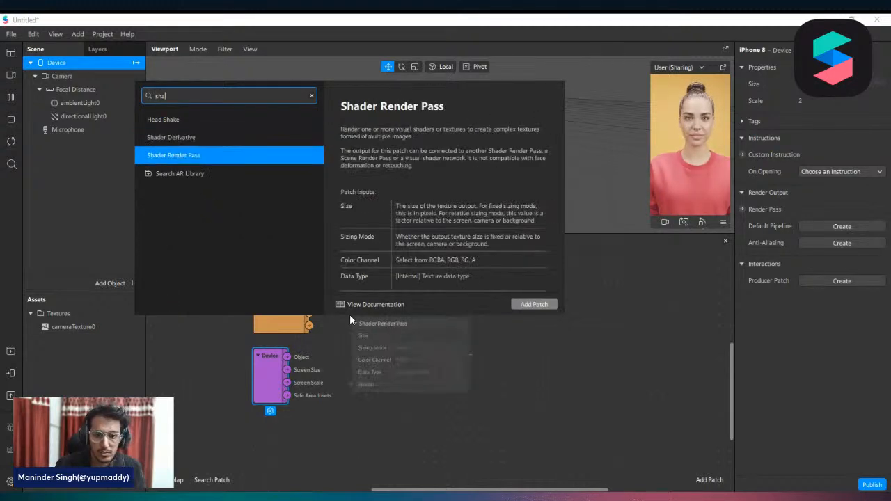
key("Up")
key("BackSpace")
key("BackSpace")
key("BackSpace")
type("sce")
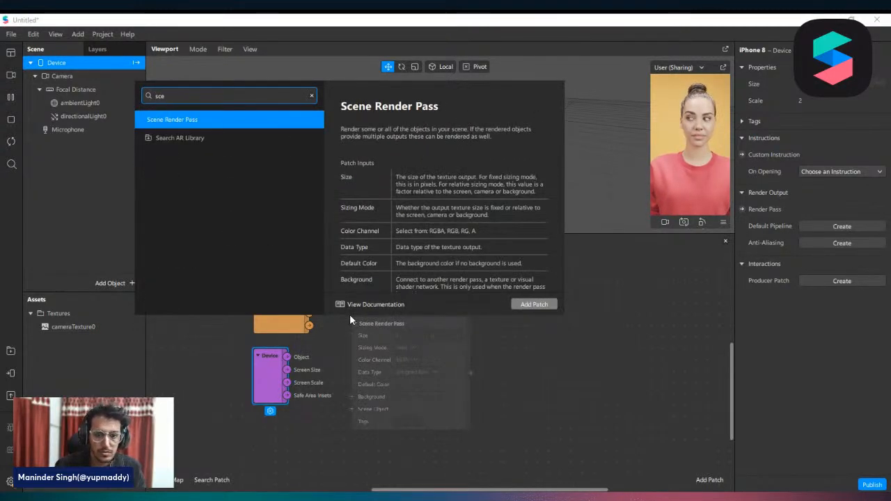
key("Return")
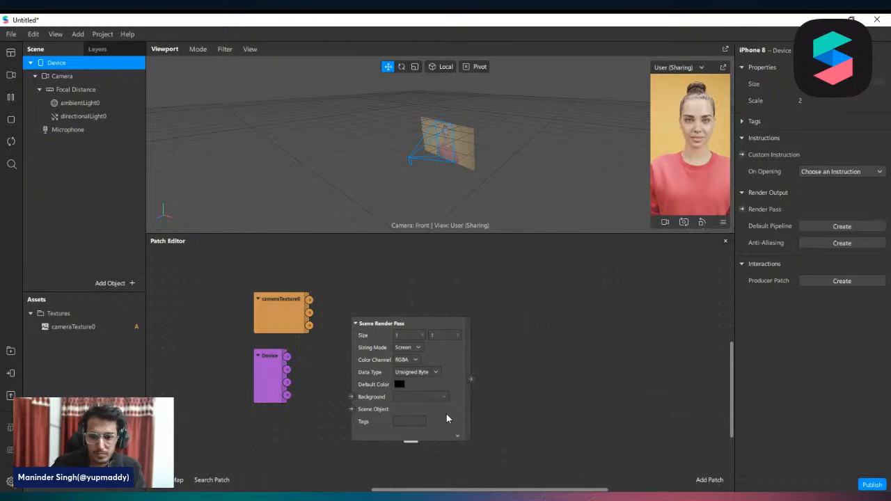
Step: Connect cameraTexture0's RGBA output to the Scene Render Pass's Background and the Device's Object output to its Scene Object input
left_click_drag(310, 299, 368, 340)
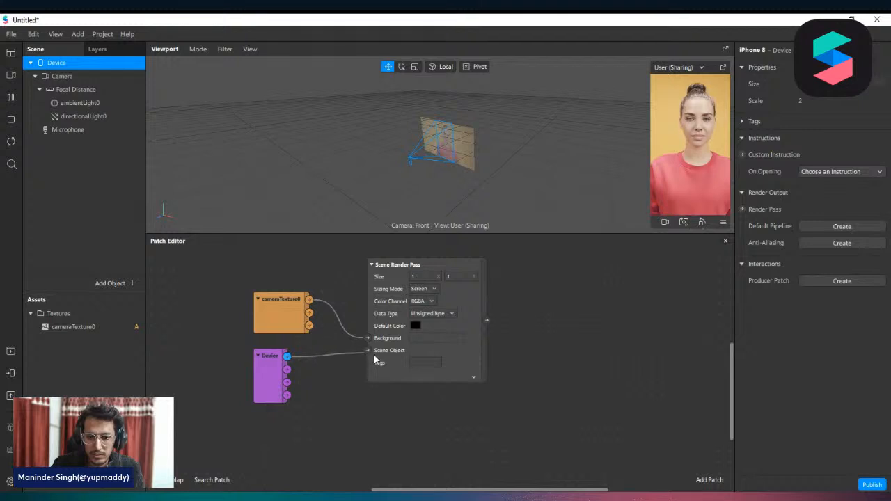
left_click_drag(374, 357, 369, 351)
mouse_move(379, 362)
left_mouse_down()
mouse_move(375, 377)
mouse_move(367, 374)
left_mouse_up()
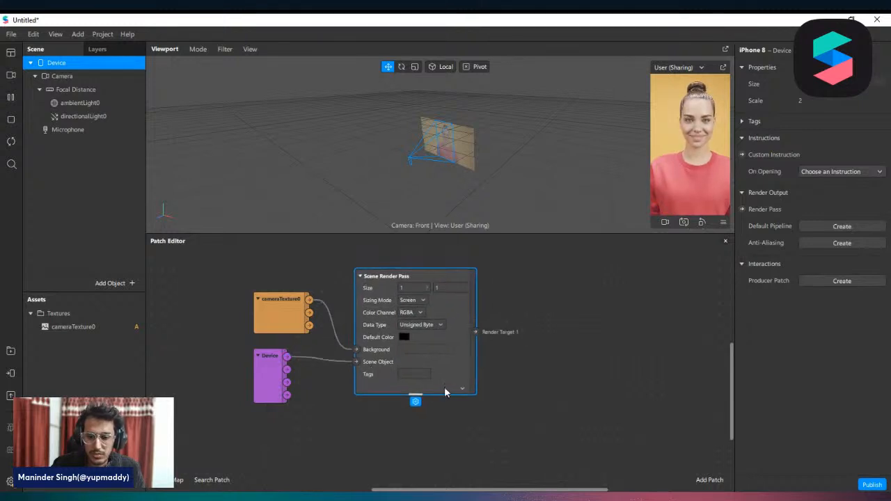
Step: Expand the image preview on the Scene Render Pass patch and move the patch slightly higher
left_click(460, 390)
left_click_drag(452, 359, 453, 338)
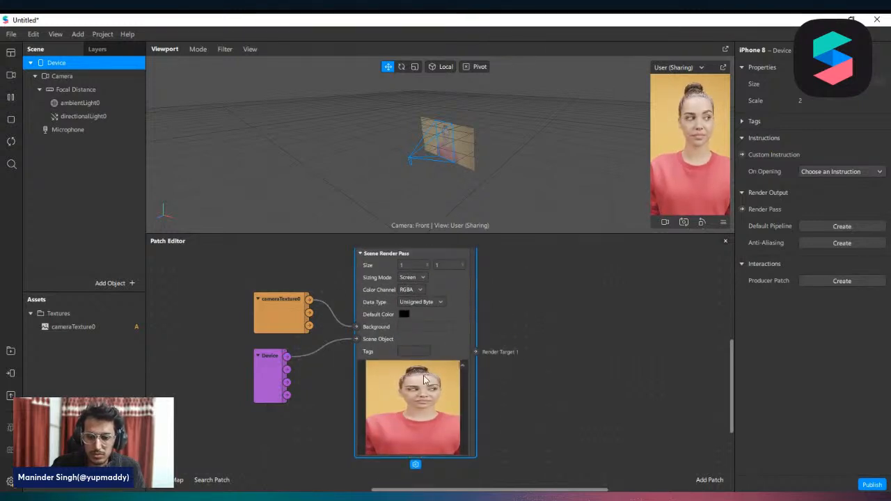
scroll(316, 378, "down", 2)
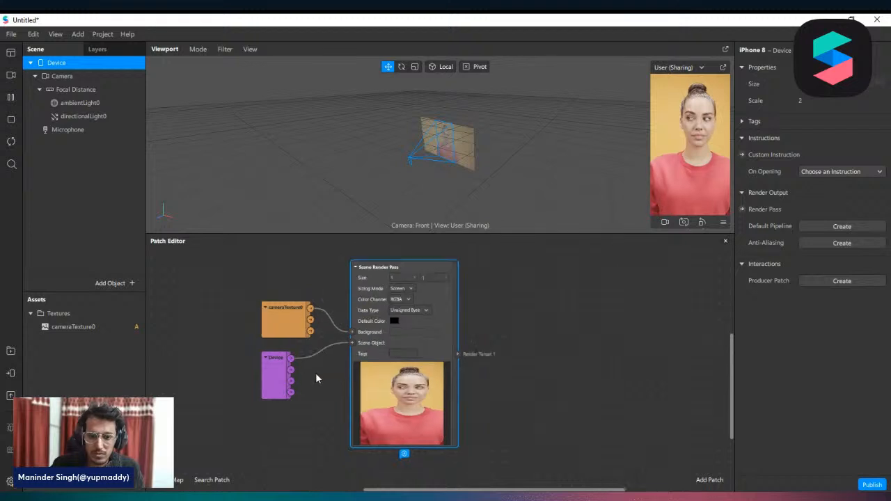
scroll(526, 327, "up", 2)
scroll(475, 331, "down", 3)
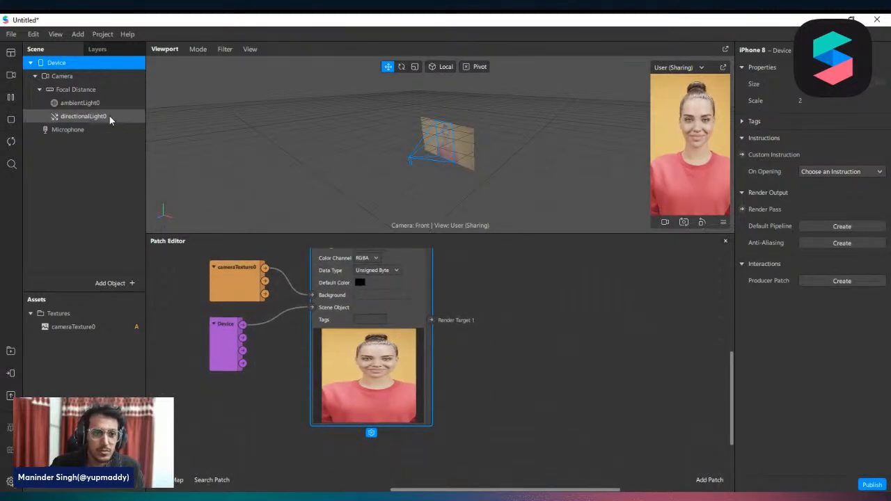
Step: Create the Device's Screen Output patch from its Render Pass property
left_click(86, 75)
left_click(85, 60)
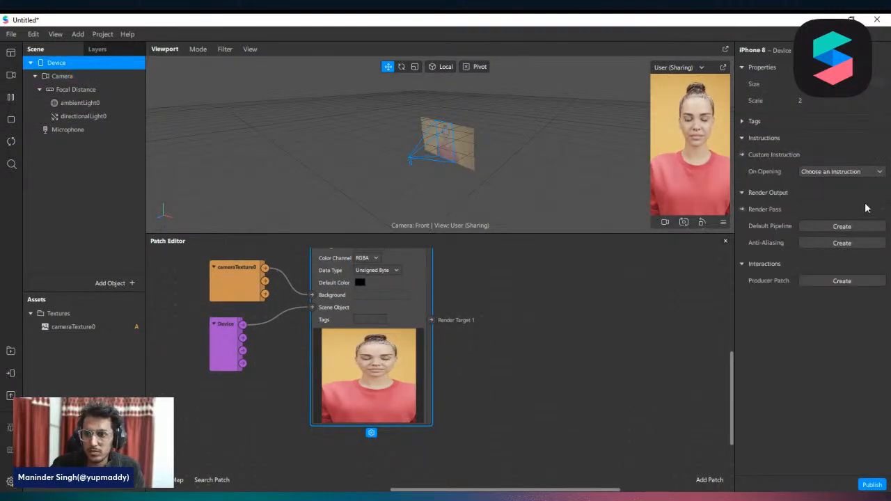
left_click(743, 209)
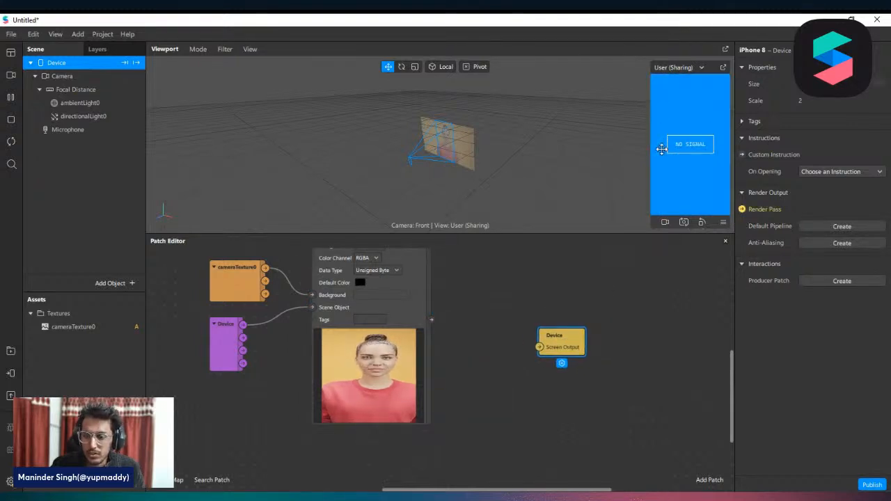
Step: Detach the simulator into its own window and enlarge it
left_click(724, 69)
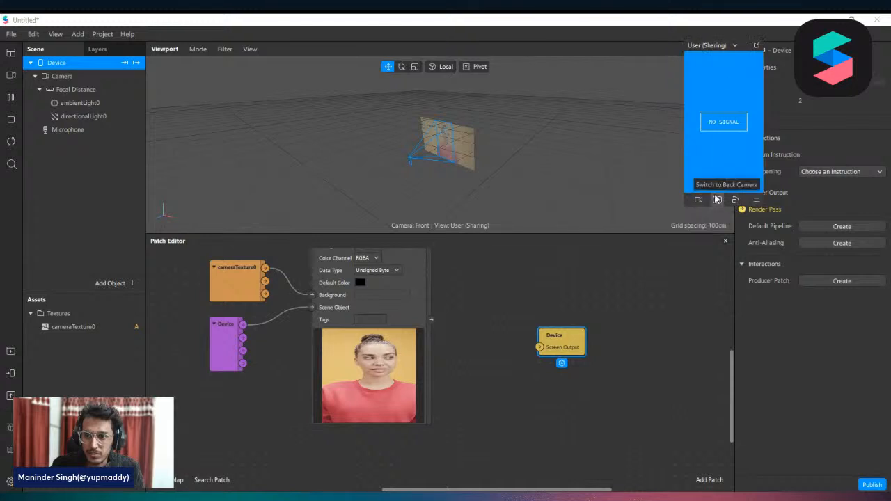
left_click_drag(683, 204, 652, 252)
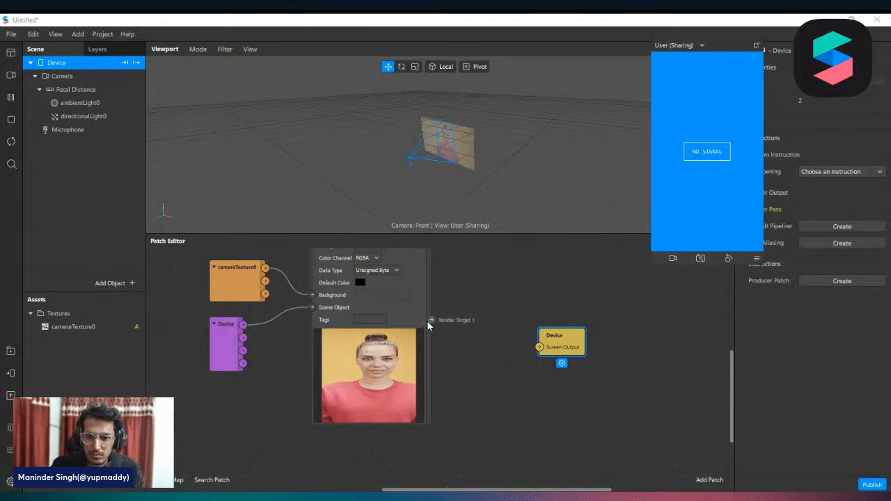
Step: Connect the Scene Render Pass's Render Target 1 output to the Device's Screen Output input
left_click_drag(431, 320, 537, 348)
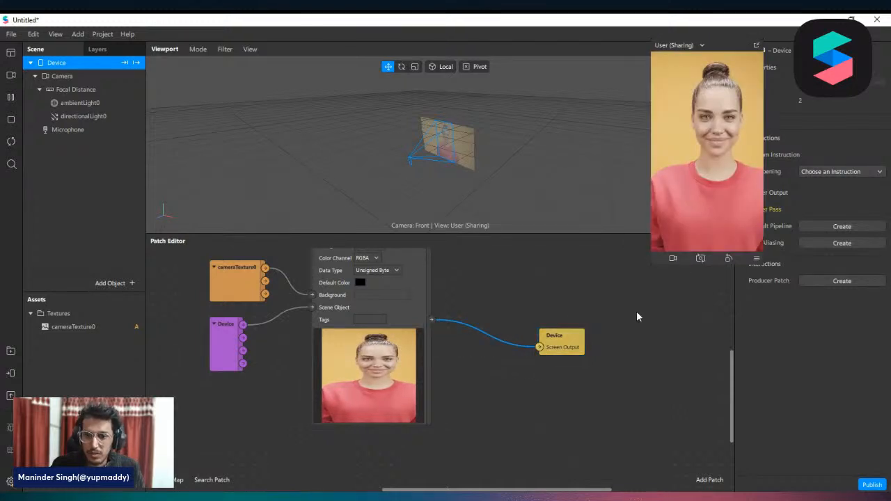
scroll(523, 336, "down", 1)
scroll(511, 364, "up", 1, "ctrl")
scroll(511, 364, "down", 2, "ctrl")
scroll(510, 364, "up", 2)
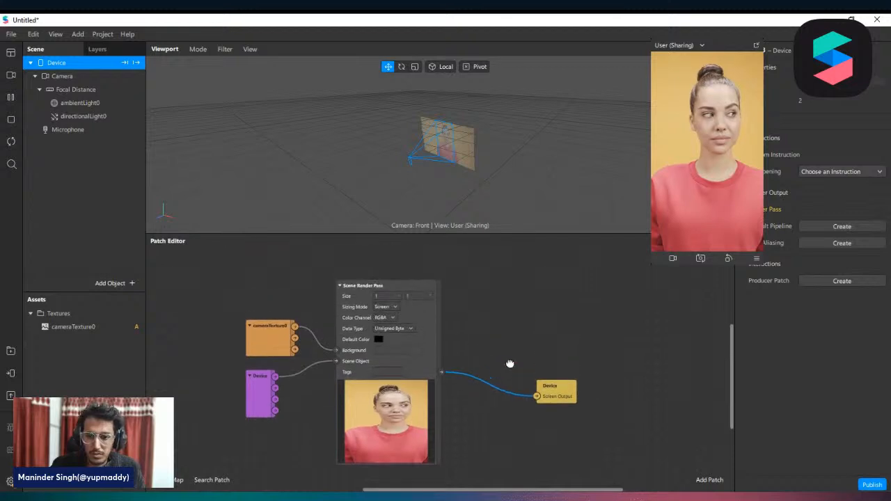
scroll(510, 364, "down", 1, "ctrl")
scroll(498, 373, "up", 1)
Step: Rearrange the patches, spacing cameraTexture0 and Device away from the Scene Render Pass and raising the Screen Output patch
left_click_drag(407, 381, 420, 322)
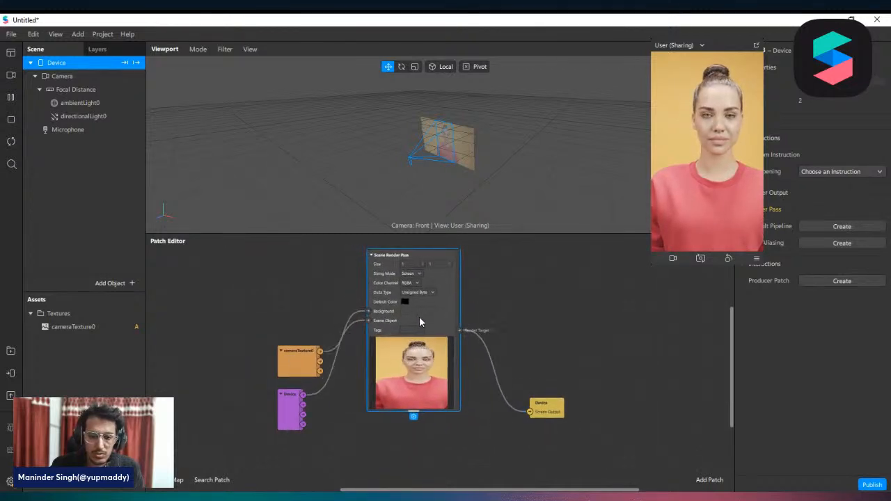
left_click_drag(288, 348, 245, 306)
left_click_drag(285, 408, 231, 380)
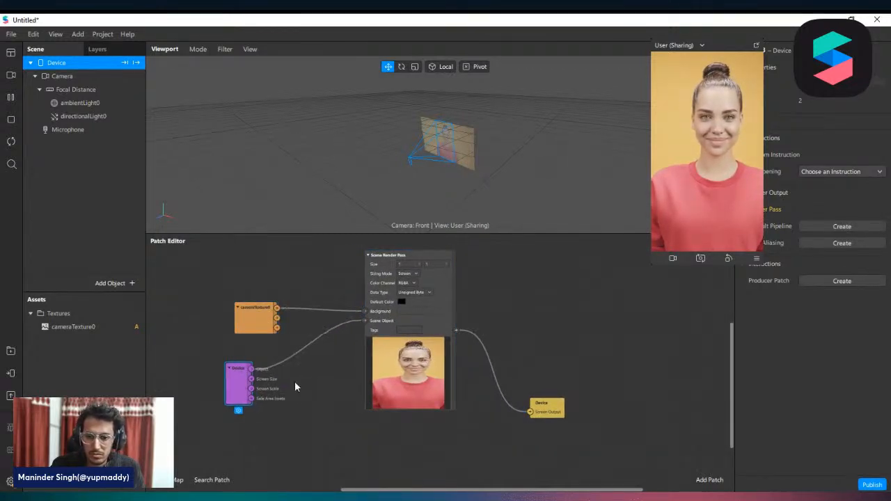
left_click_drag(566, 419, 566, 358)
left_click_drag(435, 301, 416, 267)
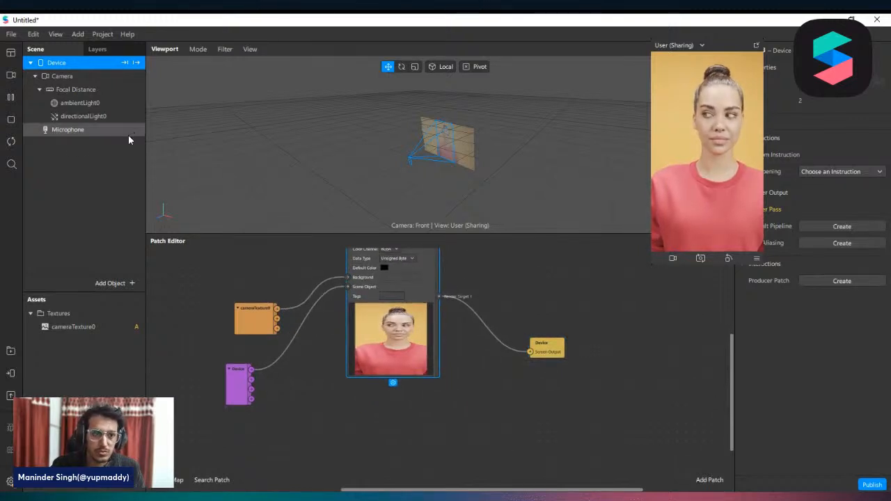
Step: Add a canvas under Focal Distance in the scene
left_click(78, 90)
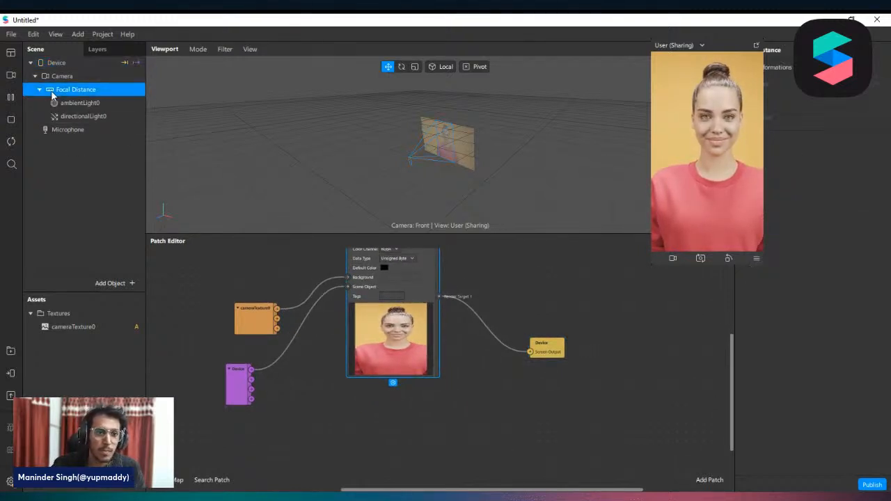
right_click(73, 91)
mouse_move(133, 99)
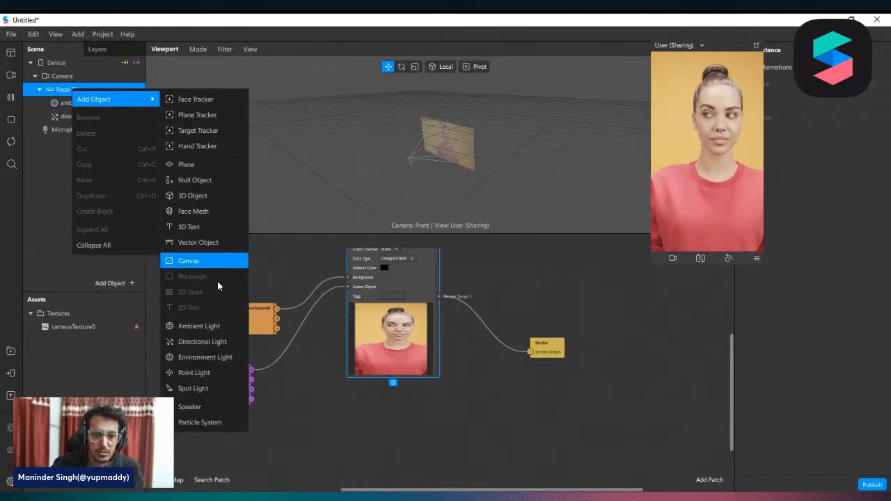
left_click(201, 263)
Step: Add a rectangle inside the new canvas
right_click(82, 129)
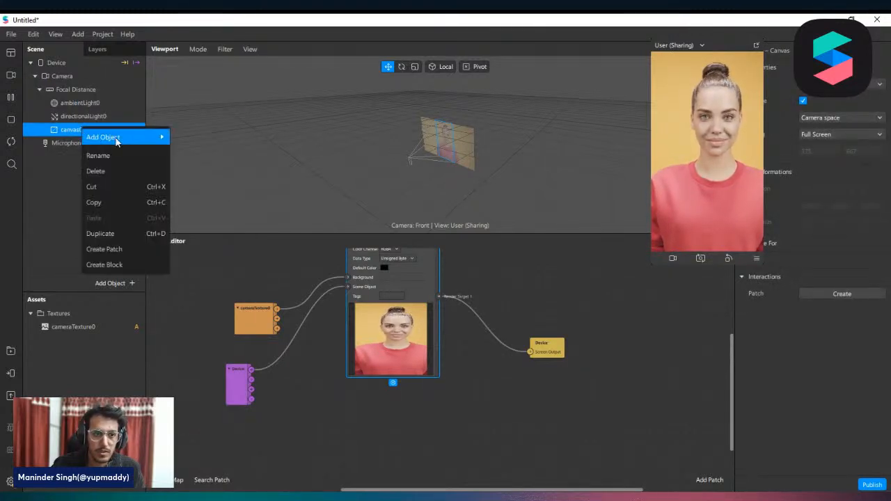
mouse_move(113, 137)
left_click(202, 314)
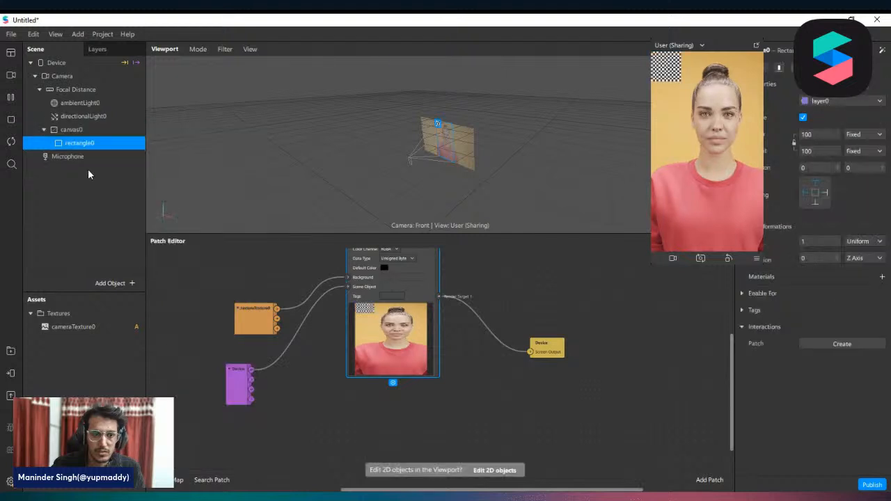
Step: Move the detached simulator clear of the rectangle's properties and enlarge it
left_click(827, 136)
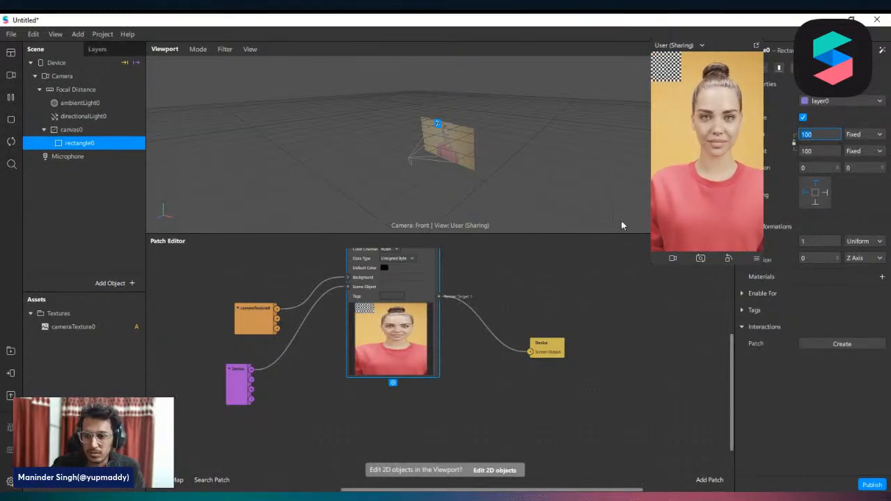
left_click_drag(722, 46, 665, 51)
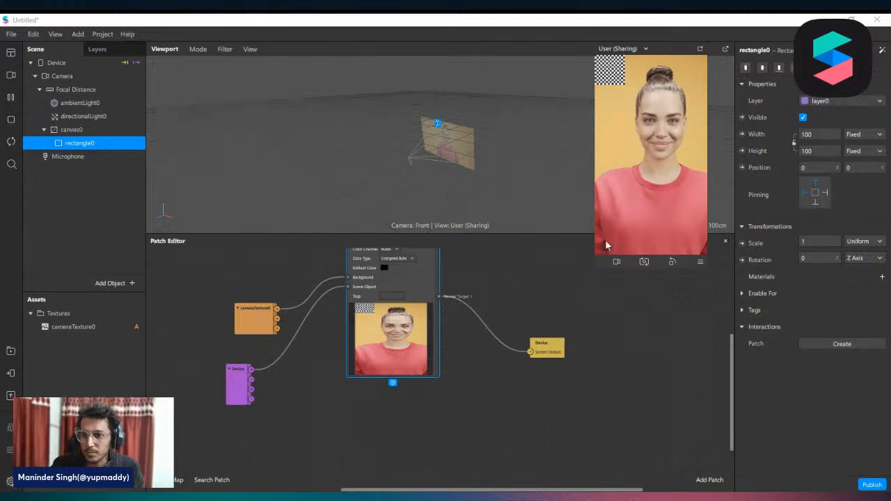
left_click_drag(596, 266, 563, 321)
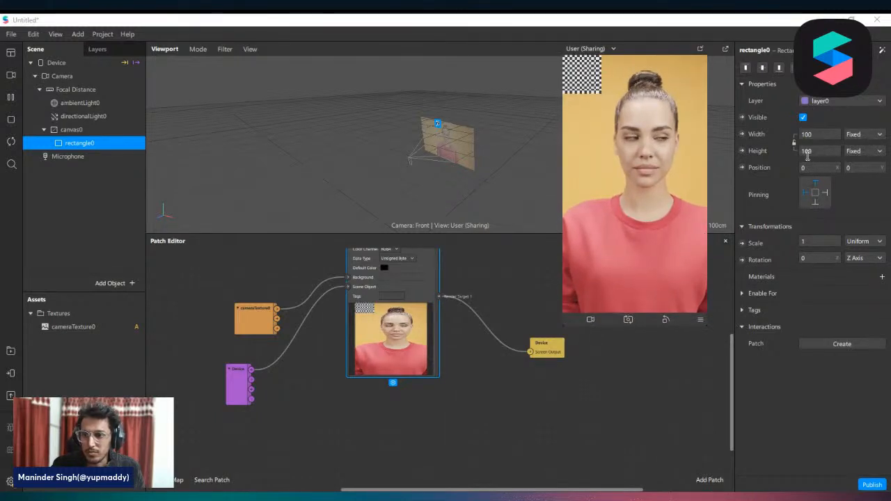
Step: Add a Divide patch that divides the Device patch's second output by its third output
left_click(528, 401)
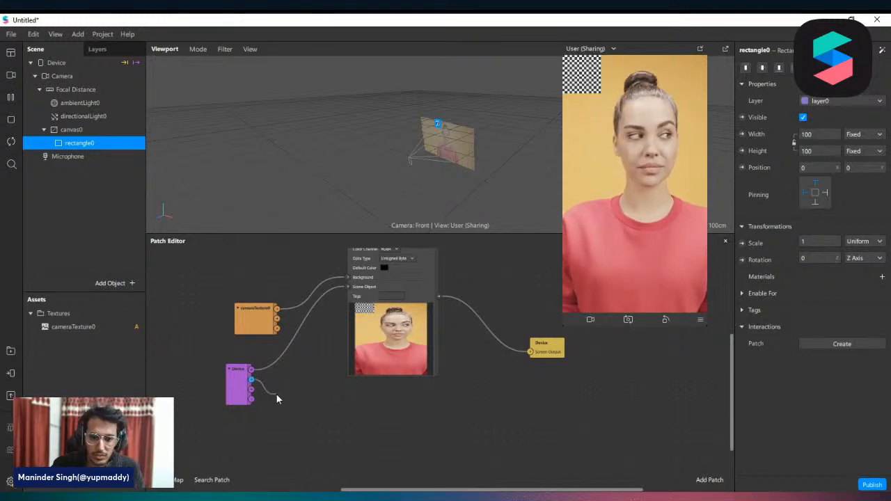
left_click_drag(252, 380, 277, 399)
type("di")
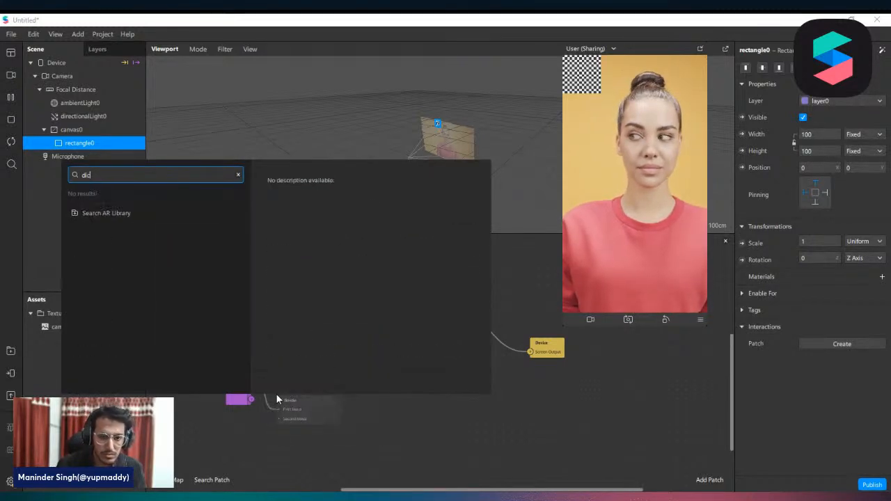
type("v")
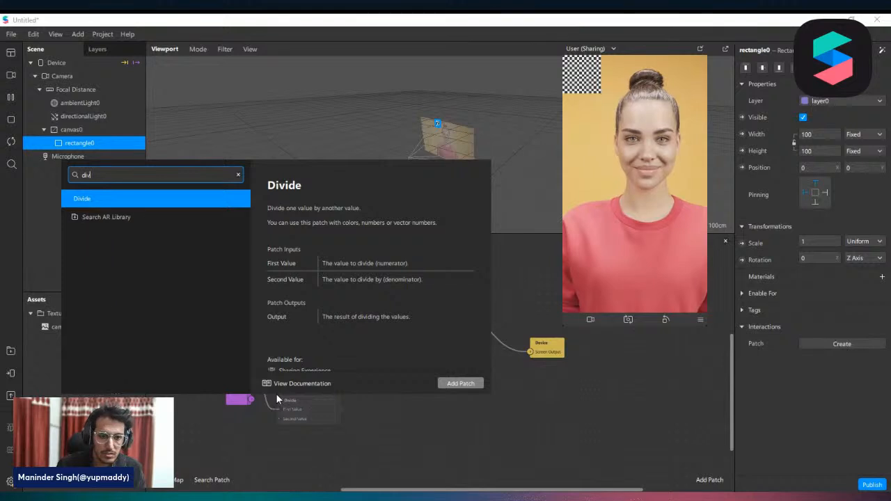
key("BackSpace")
key("BackSpace")
key("BackSpace")
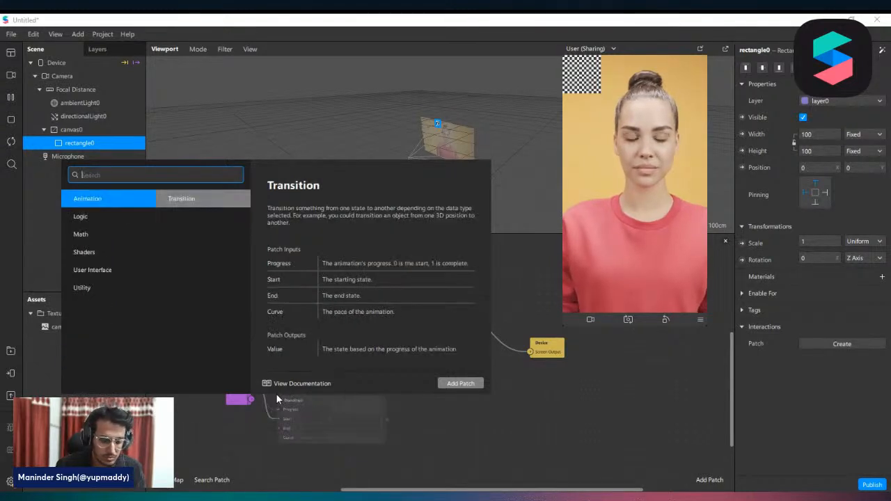
type("div")
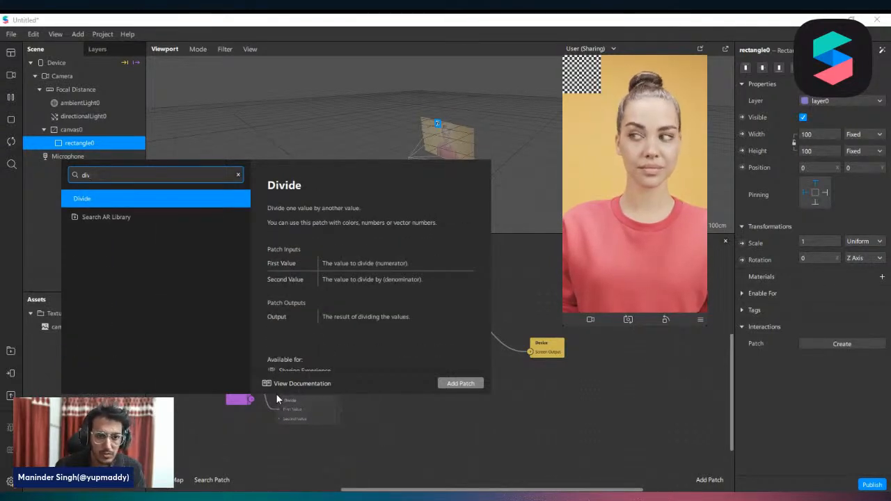
key("Return")
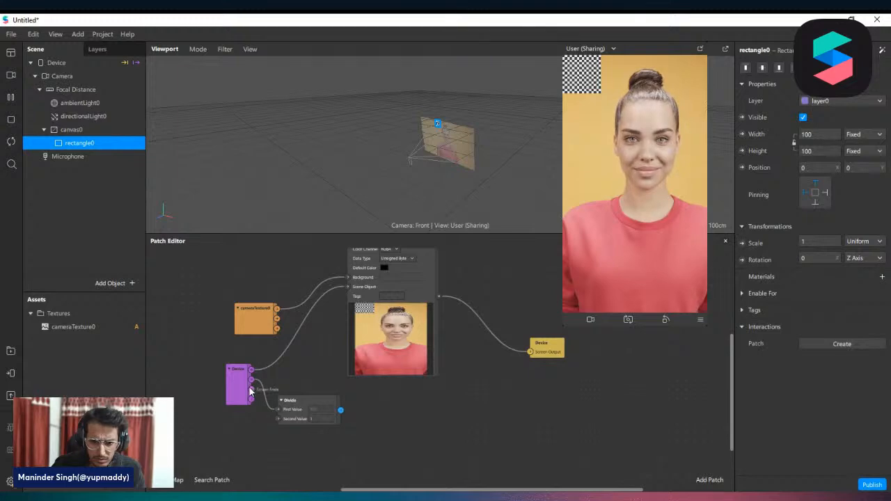
Step: Feed the Divide output into a new Value patch, set its type to Vector 2, and read the resulting input values
left_click_drag(341, 411, 362, 416)
type("val")
key("Return")
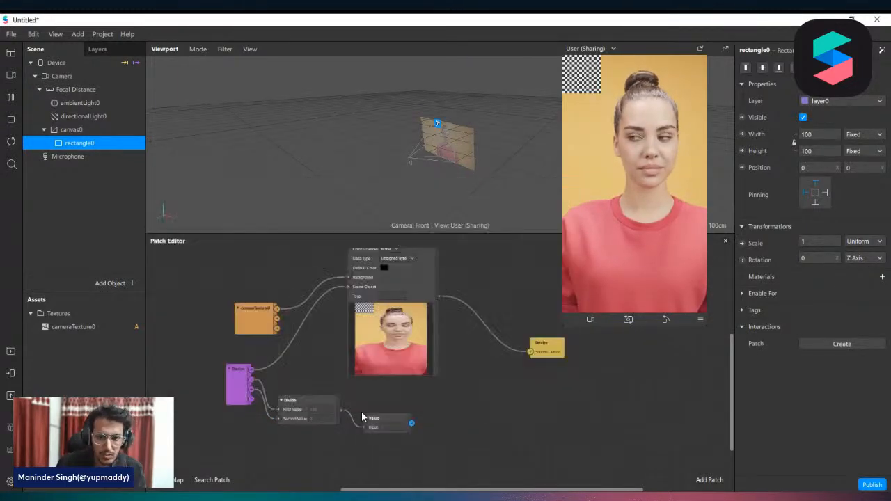
left_click(372, 420)
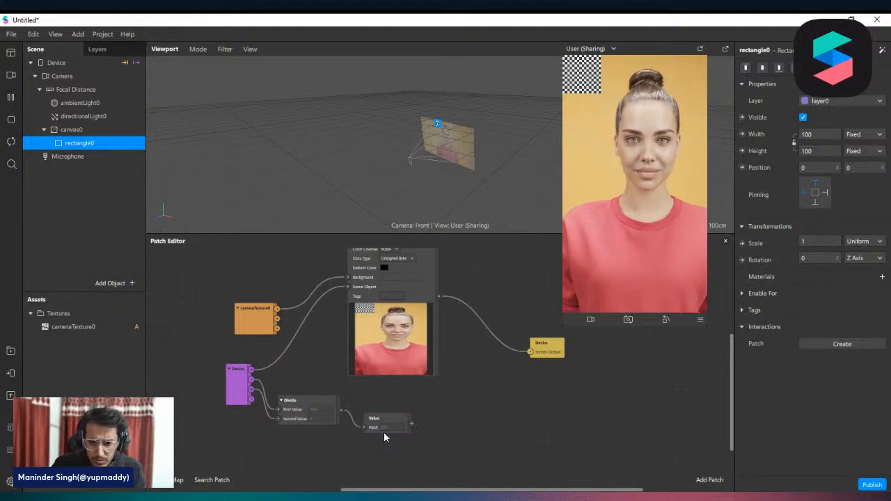
left_click(385, 440)
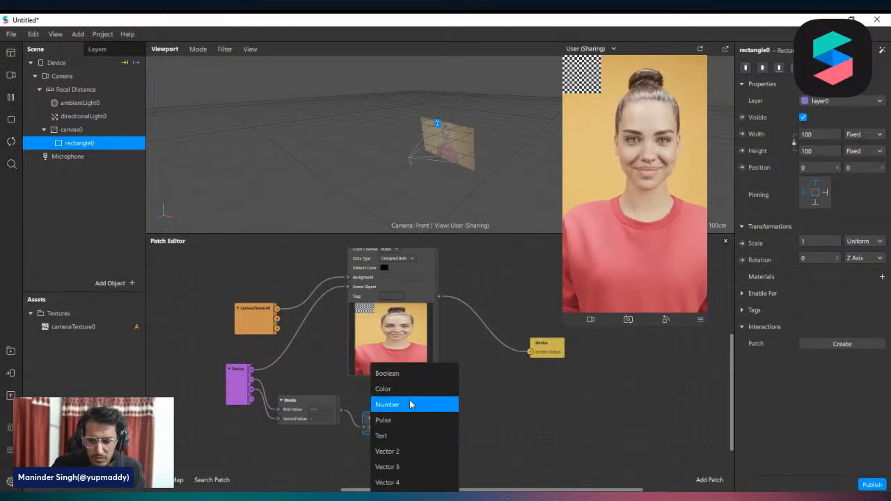
left_click(404, 451)
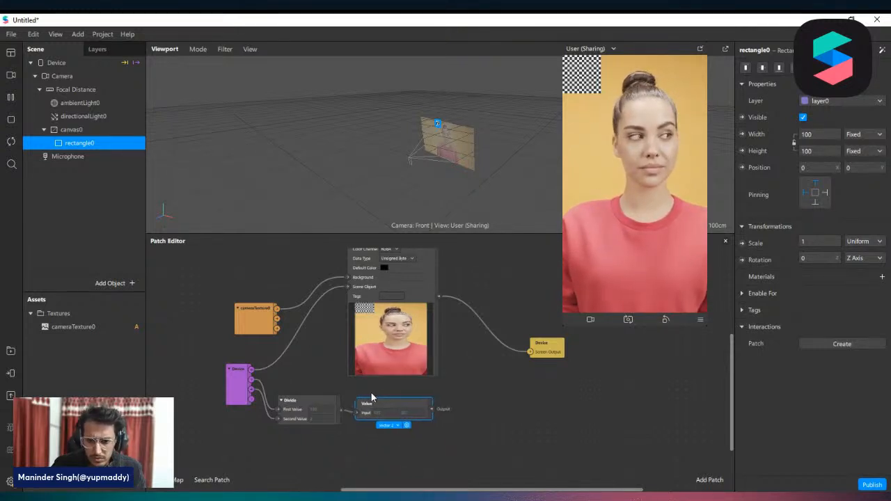
scroll(420, 427, "up", 4)
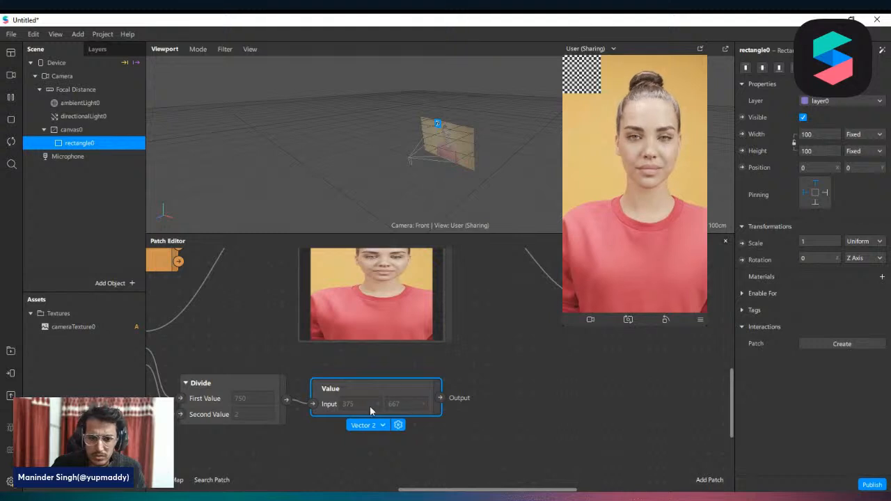
scroll(349, 400, "down", 1)
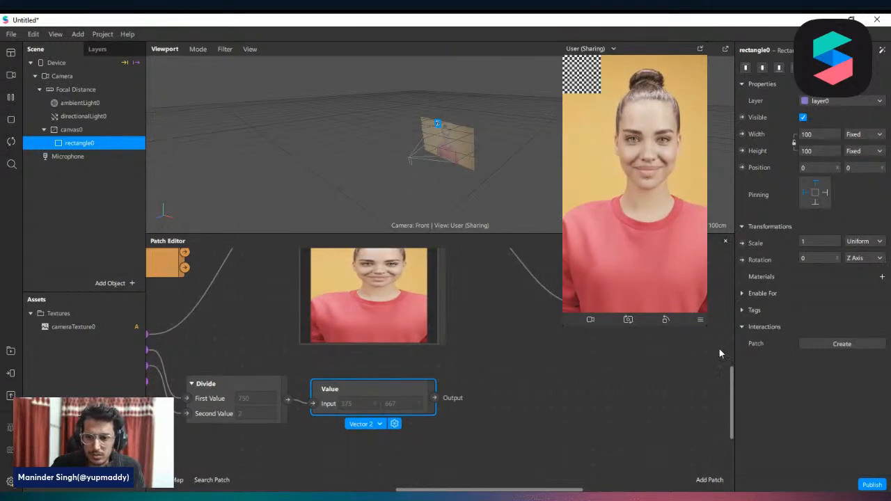
scroll(389, 438, "down", 1)
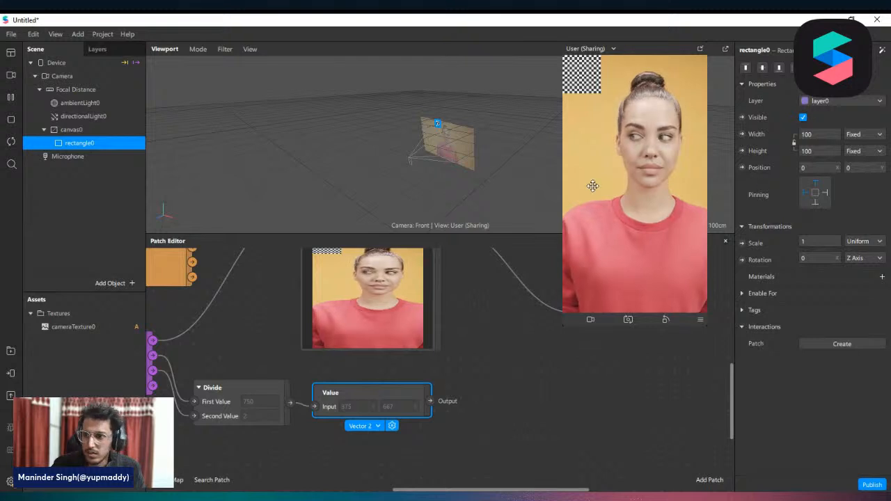
scroll(493, 348, "up", 1)
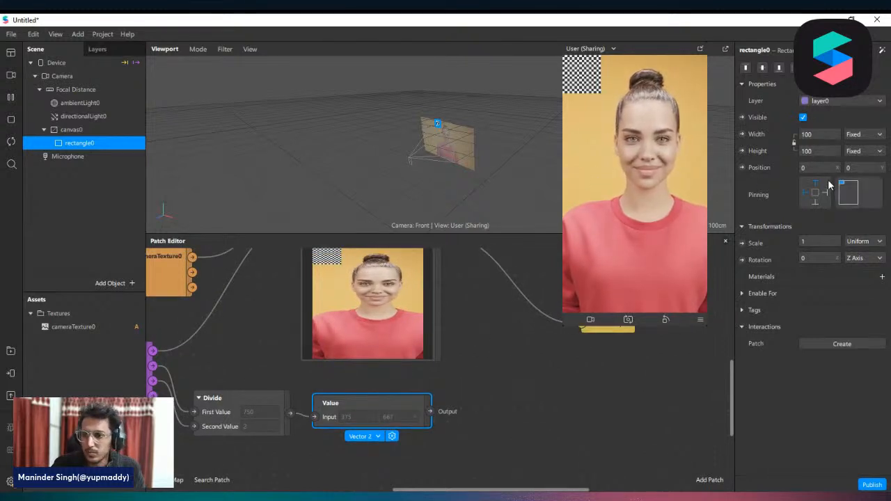
Step: Set rectangle0's width to 375 and height to 667, and its uniform scale to 0.5
left_click(808, 136)
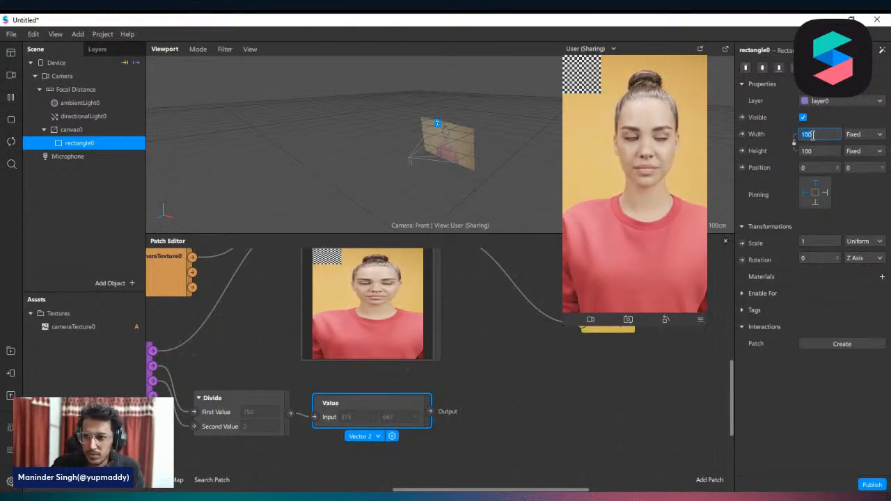
type("37")
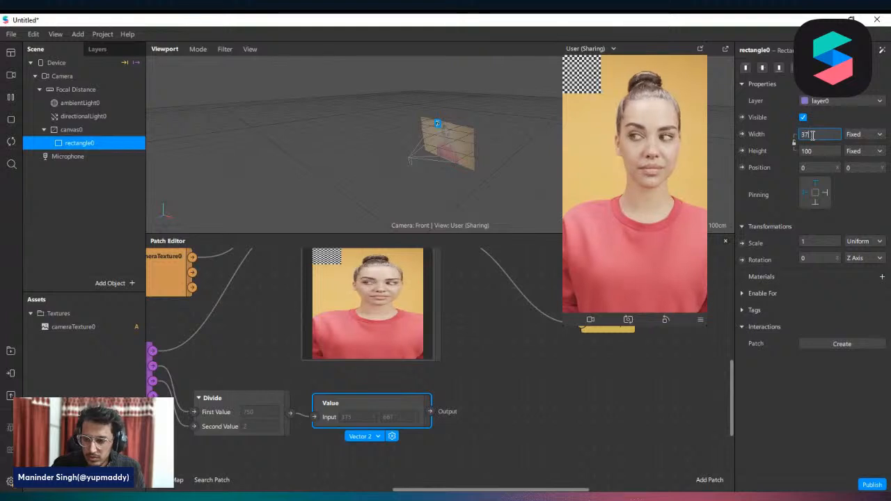
type("5")
left_click(824, 154)
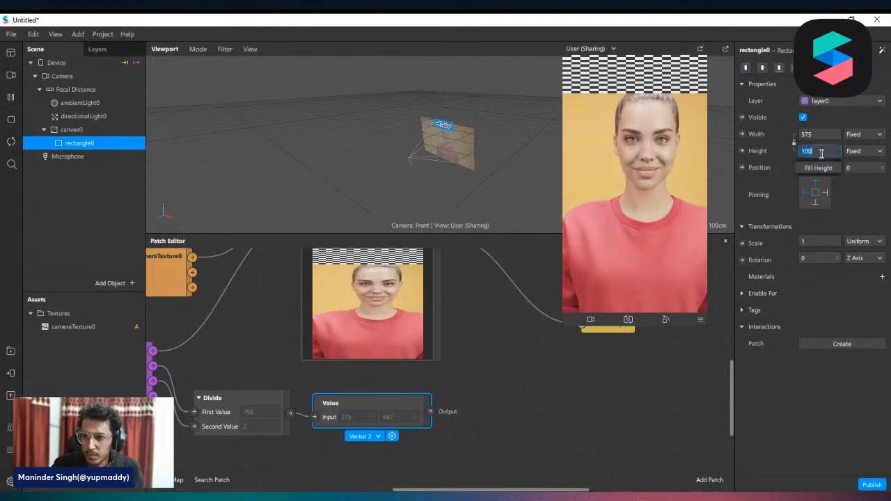
type("667")
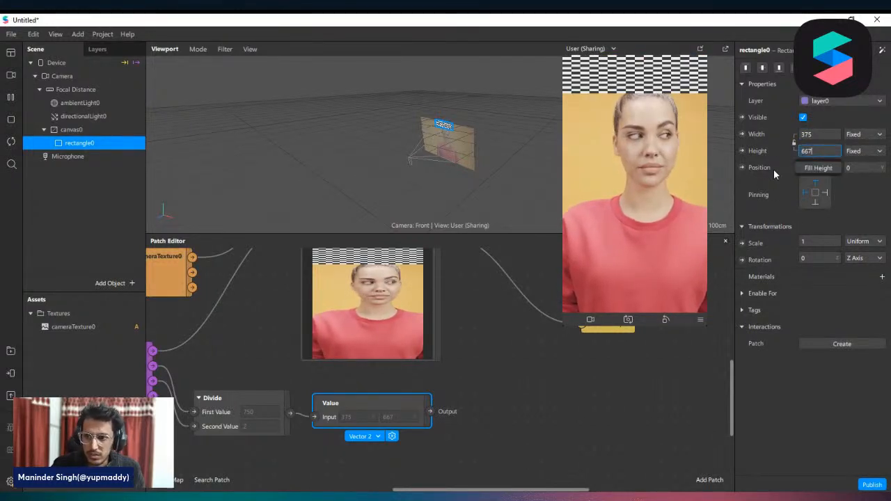
key("Return")
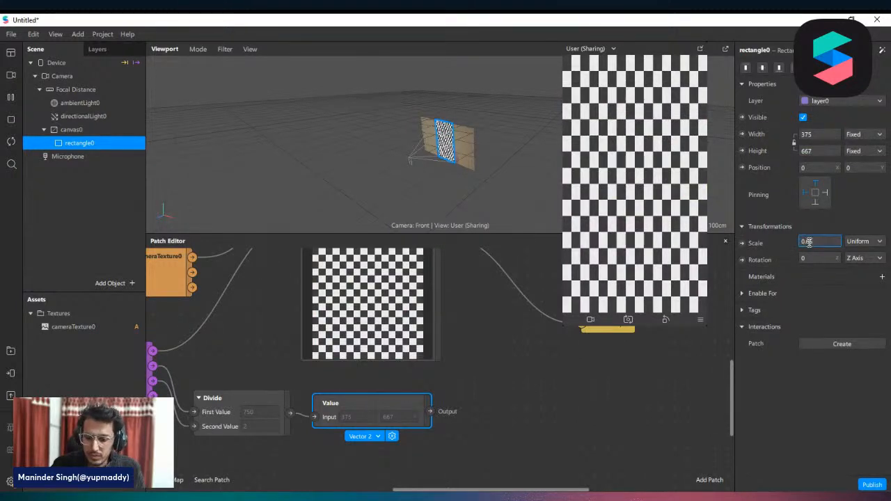
key("Return")
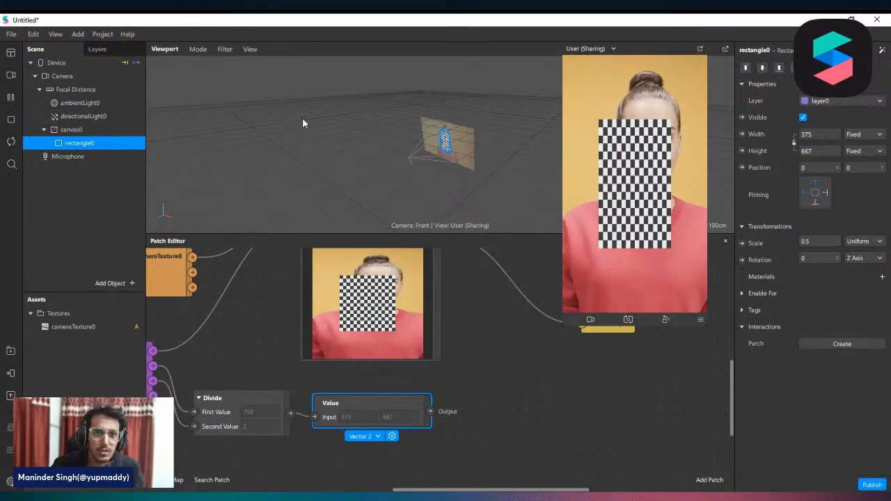
Step: Switch the viewport to 2D mode and move rectangle0 into the canvas's upper-left quarter, at position -93.5, -166.5
left_click(198, 49)
left_click(198, 49)
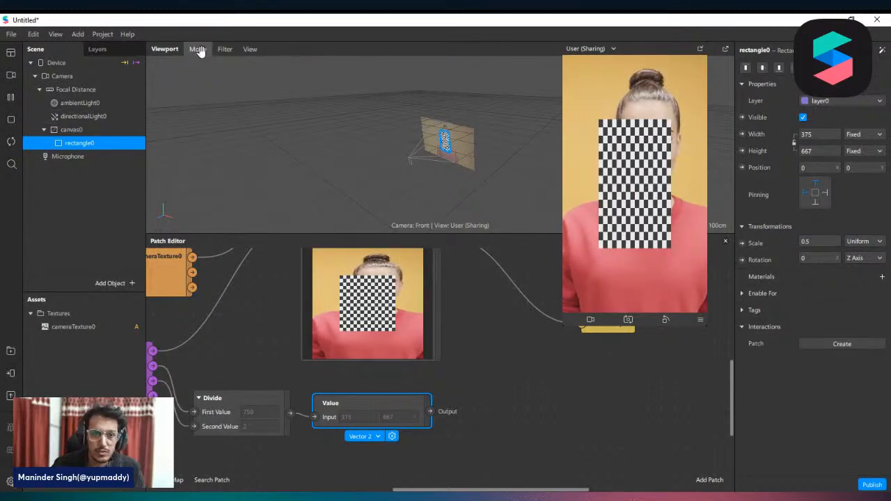
left_click(197, 49)
left_click(222, 83)
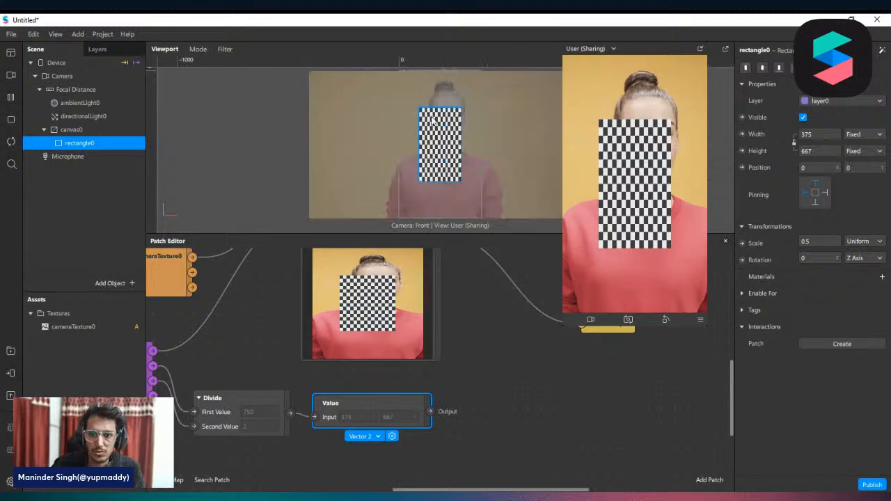
left_click_drag(442, 144, 421, 113)
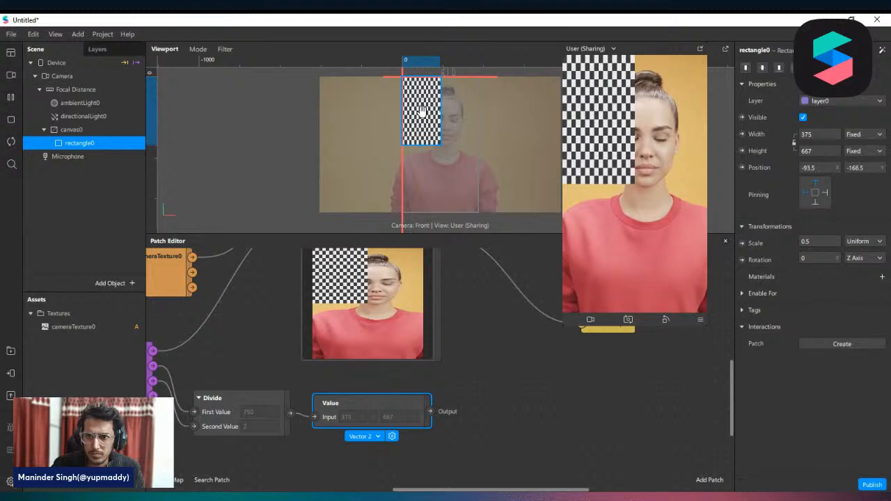
left_click(493, 313)
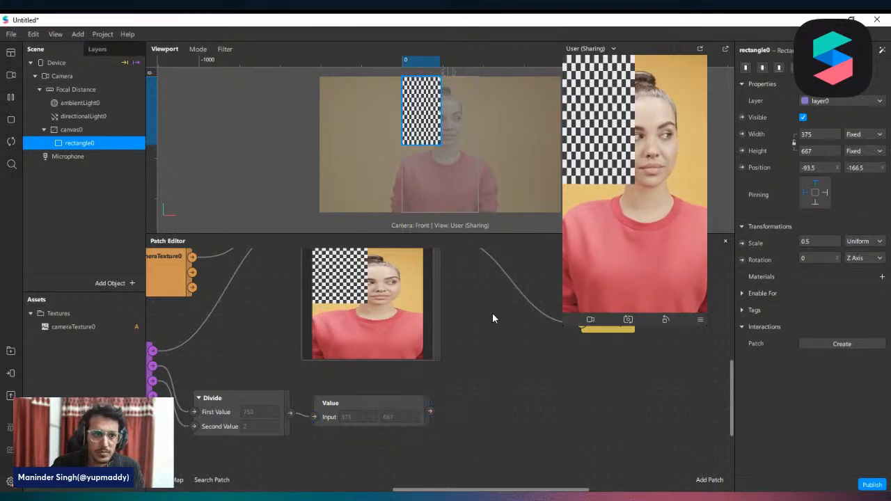
Step: Duplicate rectangle0 and move the copy into the canvas's upper-right quarter, at position 93.5, -167
right_click(77, 144)
left_click(39, 154)
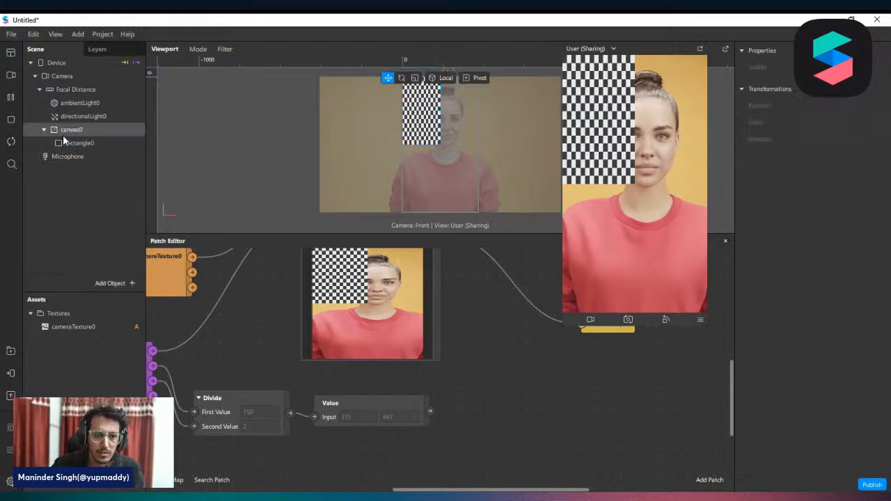
left_click(67, 134)
left_click(78, 145)
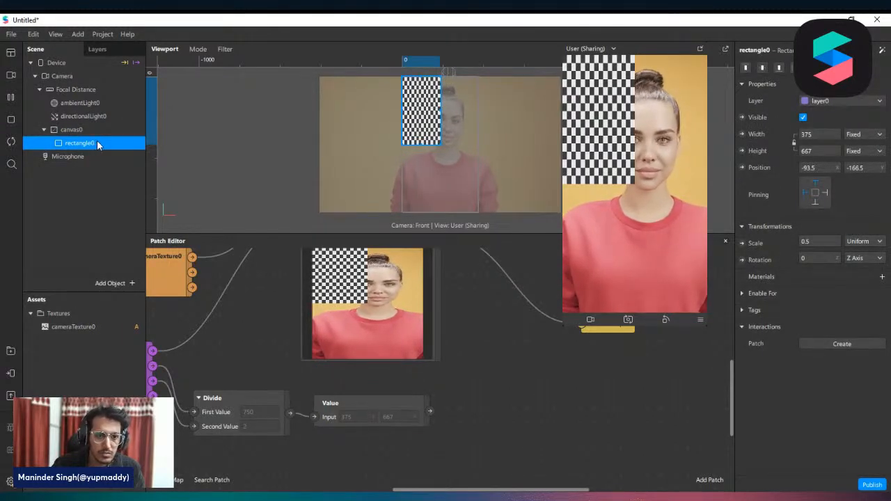
key("ctrl+d")
left_click(79, 157)
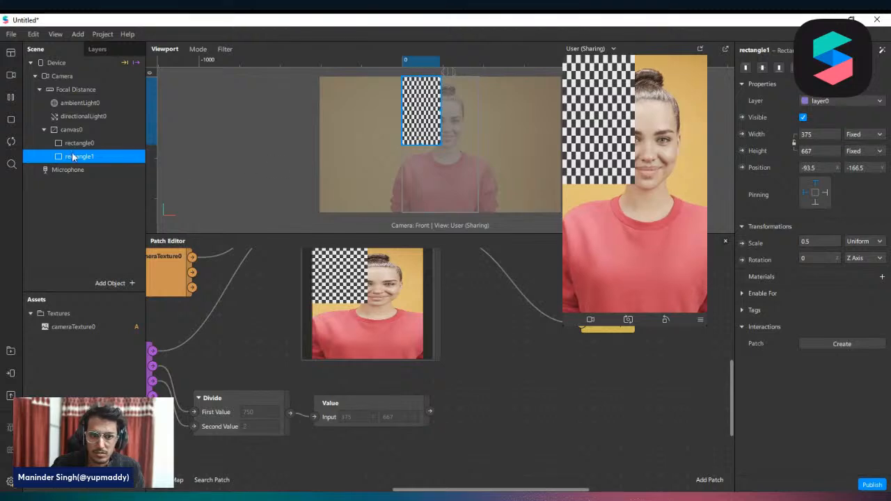
left_click_drag(425, 108, 461, 106)
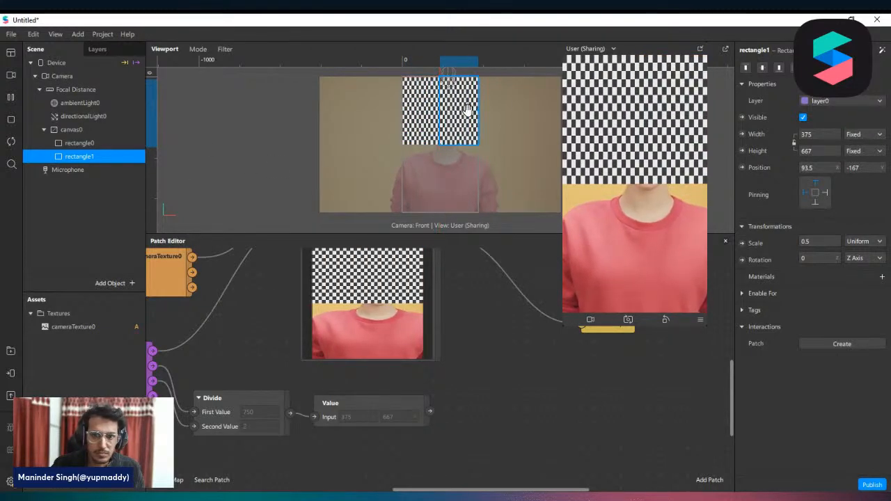
Step: Duplicate rectangle1 and move the copy into the canvas's lower-left quarter, at position -93.5, 167
key("ctrl+d")
left_click(83, 170)
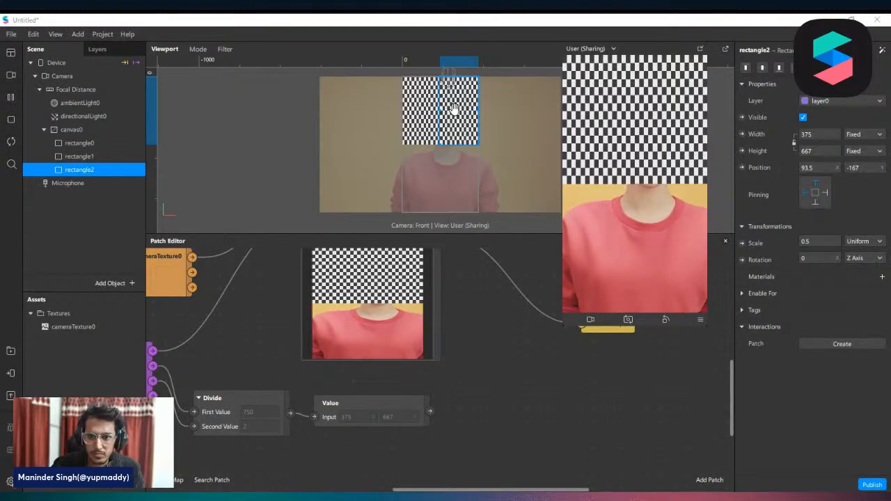
left_click_drag(455, 110, 416, 177)
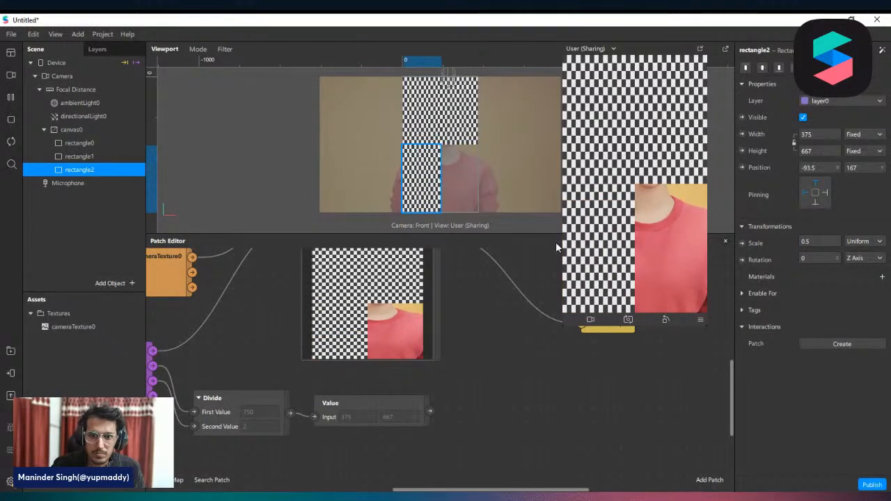
Step: Duplicate rectangle2 and move the copy into the canvas's lower-right quarter, at position 93.5, 167
key("ctrl+d")
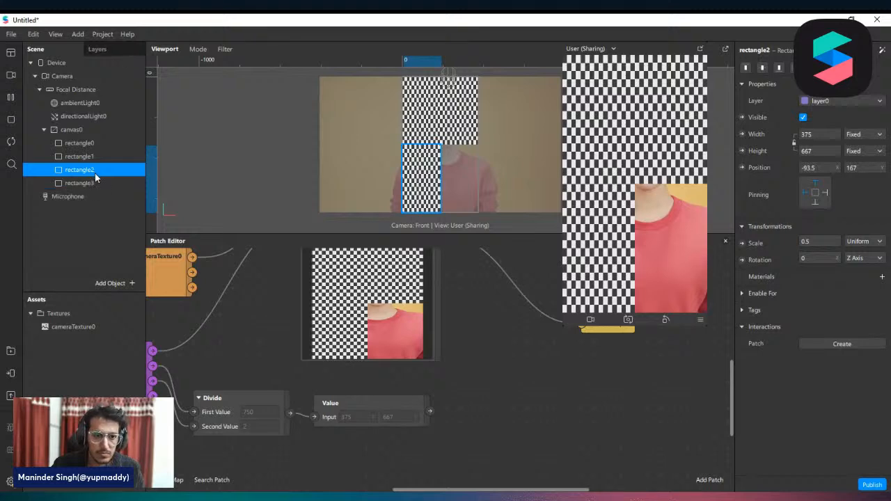
left_click(80, 184)
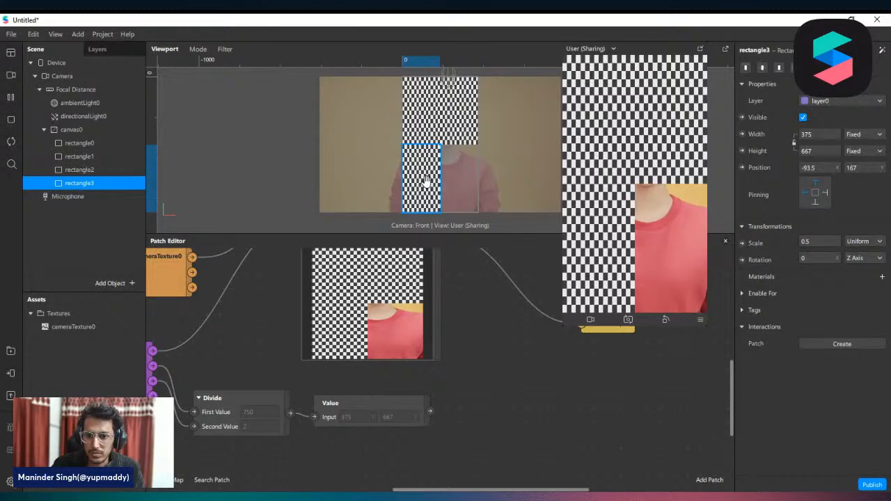
left_click_drag(424, 183, 464, 179)
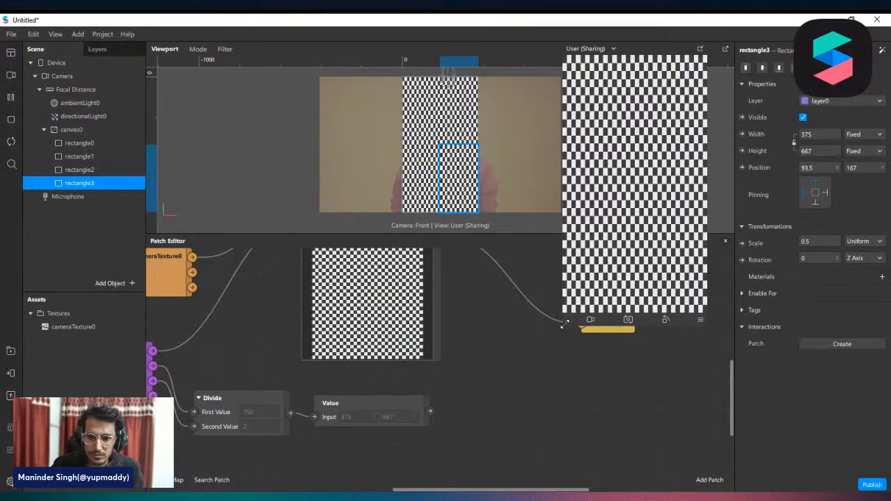
Step: Shrink the simulator clear of the Screen Output patch and delete the Divide and Value patches
left_click_drag(568, 327, 580, 292)
left_click_drag(468, 407, 215, 411)
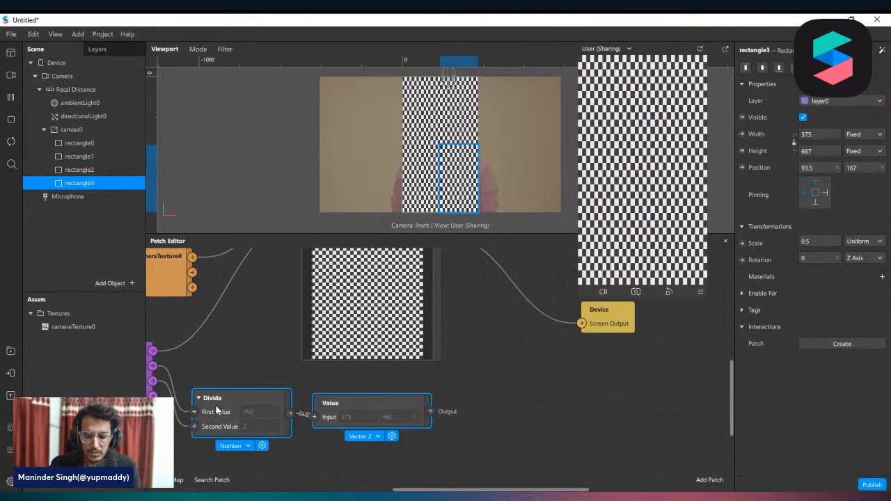
key("Delete")
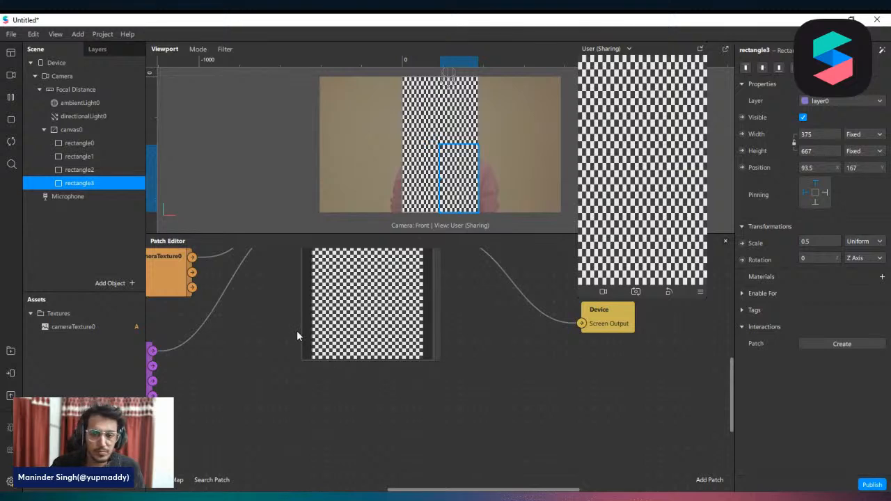
Step: Create a new material for rectangle0 and a separate new material for rectangle1
left_click(90, 143)
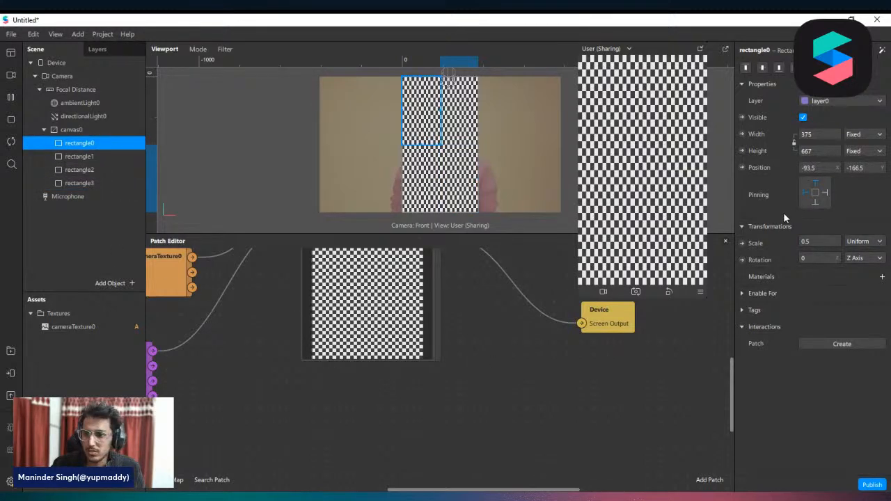
left_click(882, 276)
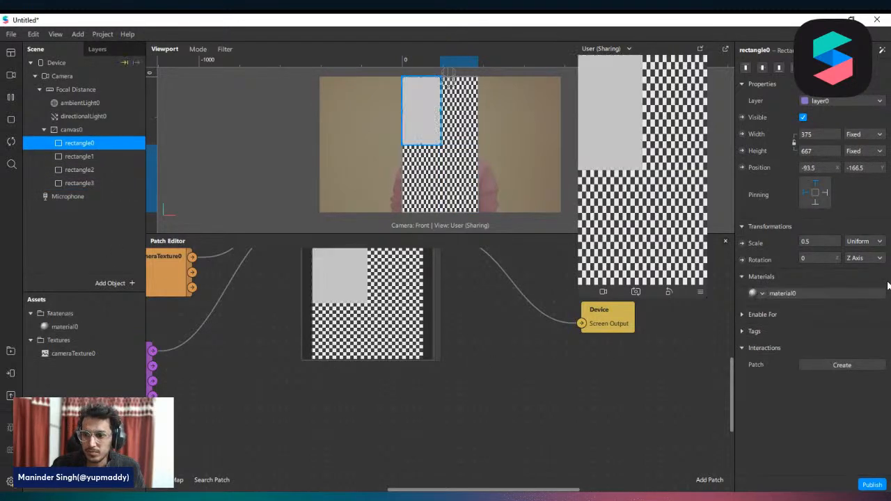
left_click(114, 156)
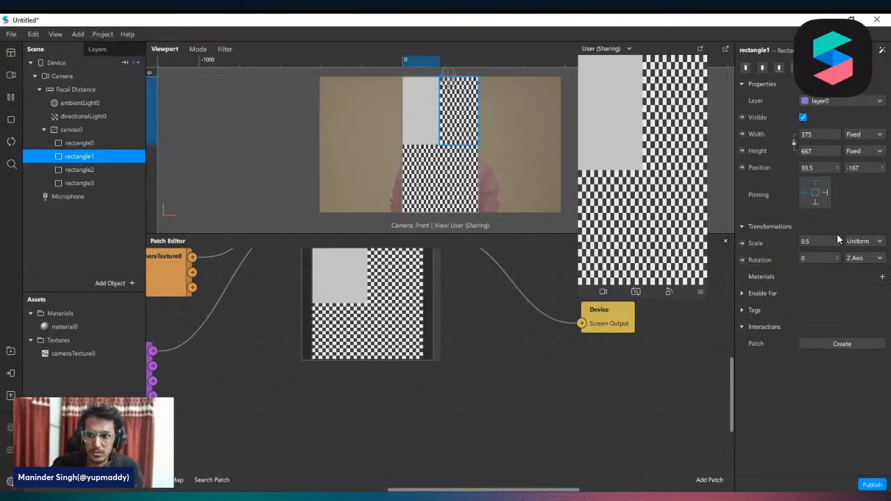
left_click(880, 277)
left_click(820, 313)
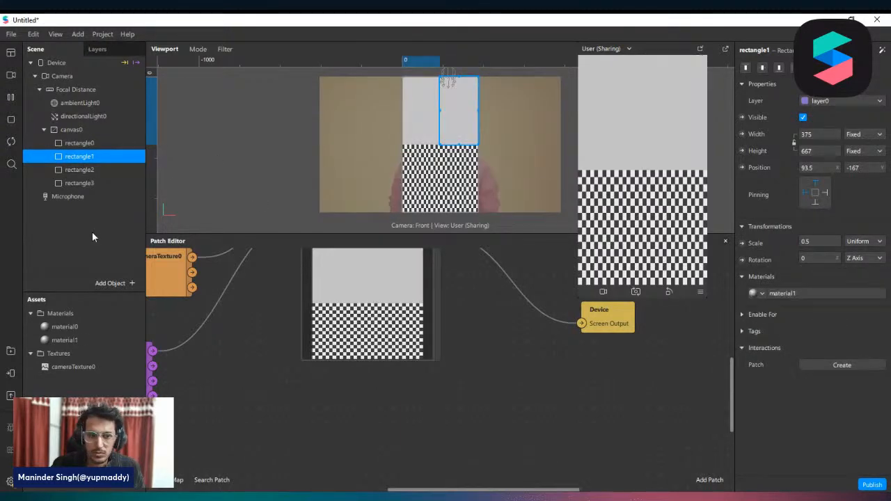
Step: Create a separate new material for each of rectangle2 and rectangle3
left_click(79, 169)
left_click(882, 276)
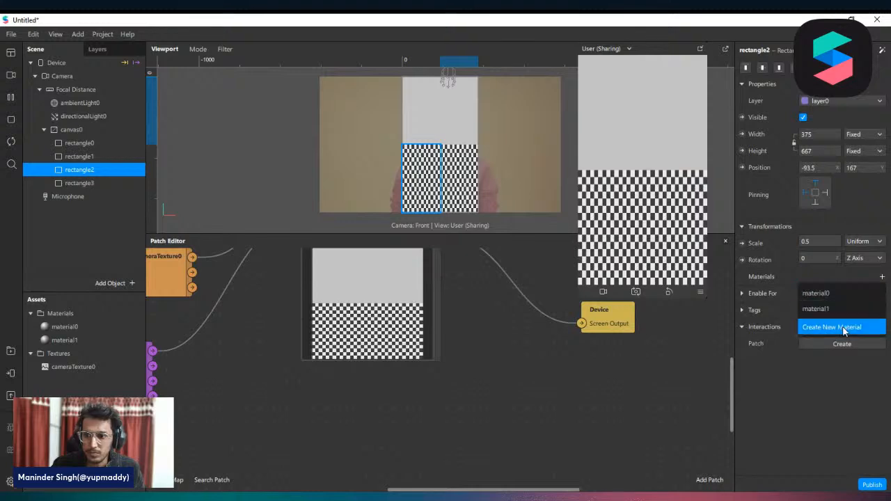
left_click(843, 328)
left_click(94, 183)
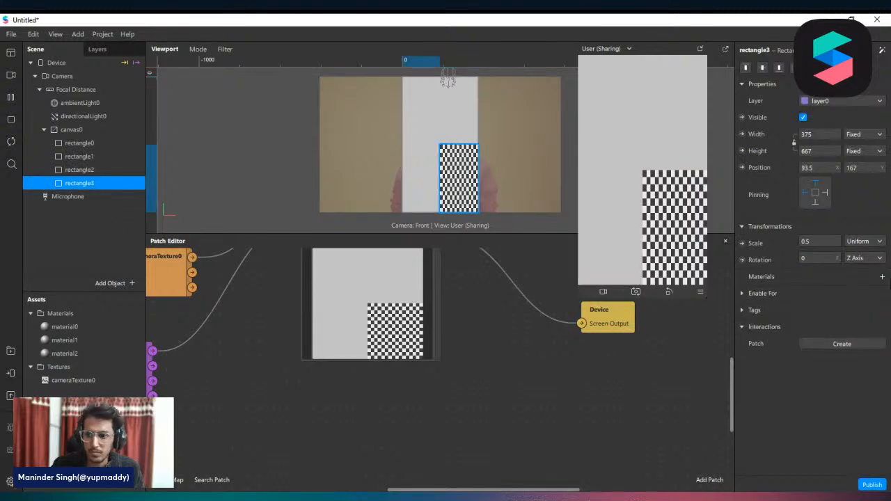
left_click(882, 277)
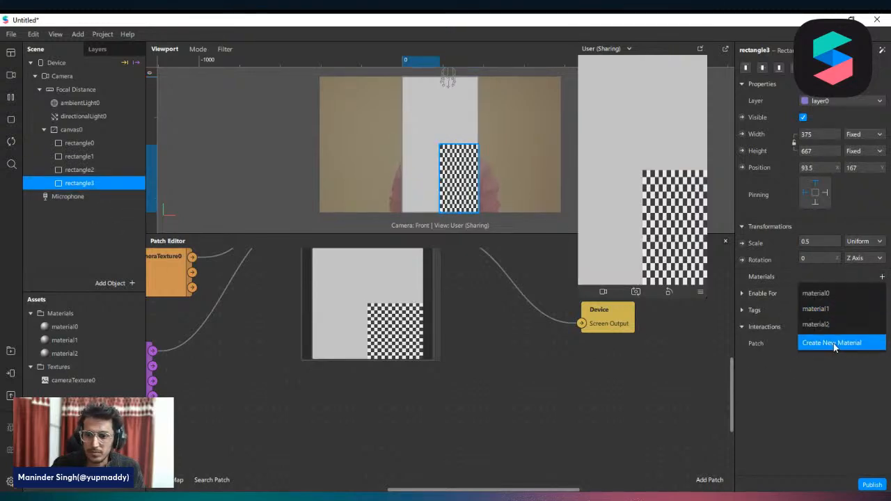
left_click(832, 342)
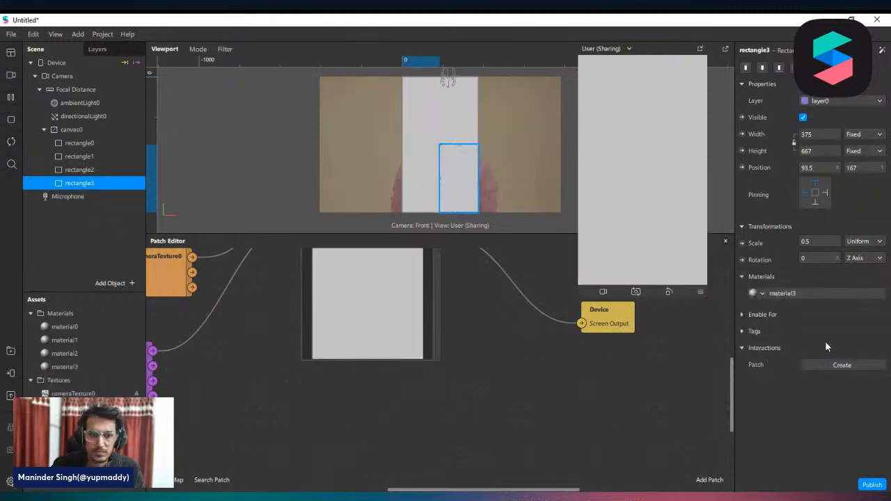
Step: Switch all four materials together to an unlit shader type and disable Use Depth Test and Write to Depth
left_click(55, 326)
left_click(60, 371, "shift")
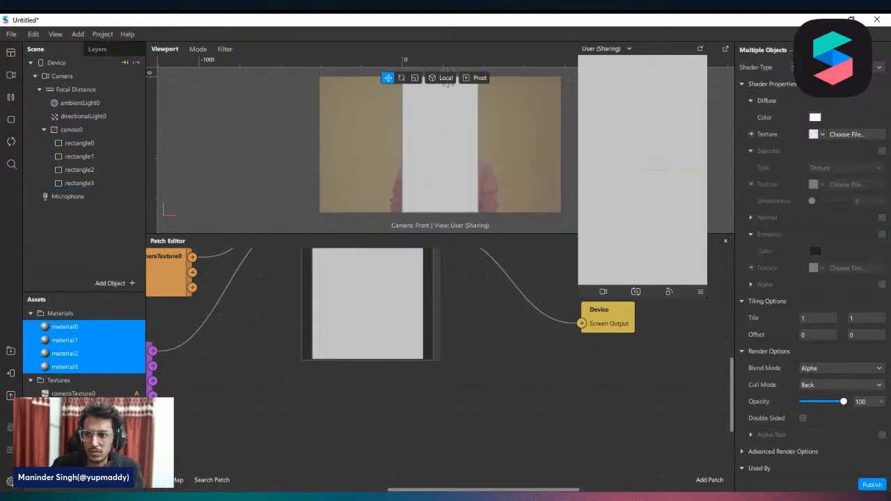
left_click(836, 67)
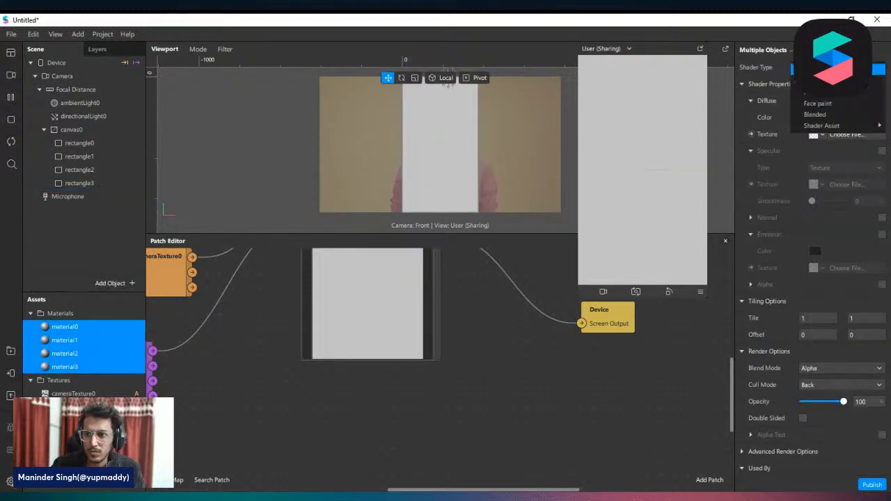
left_click(837, 103)
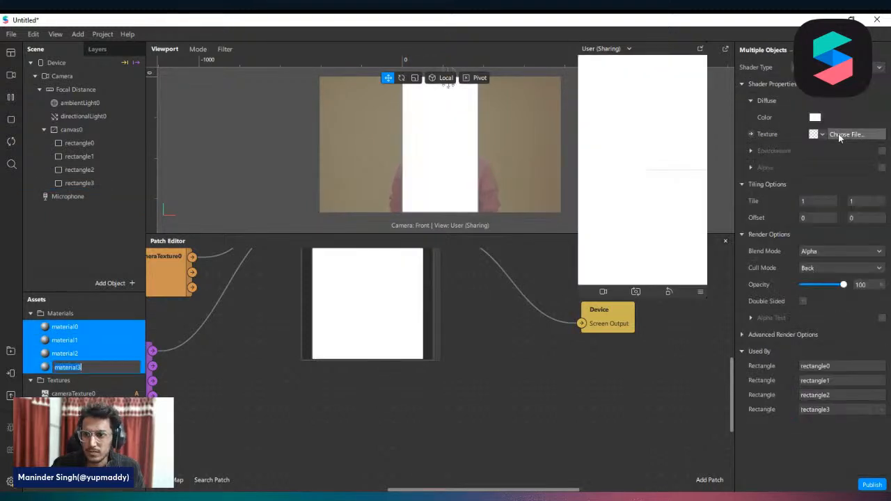
left_click(743, 335)
left_click(803, 368)
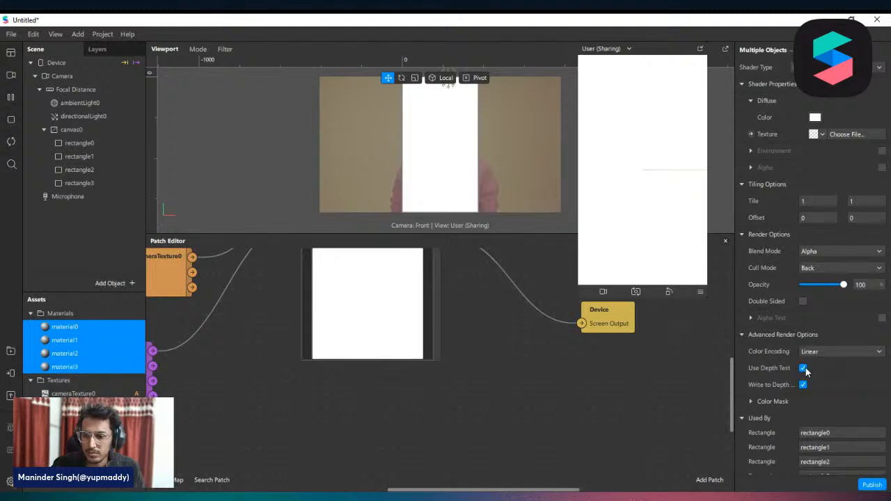
left_click(803, 385)
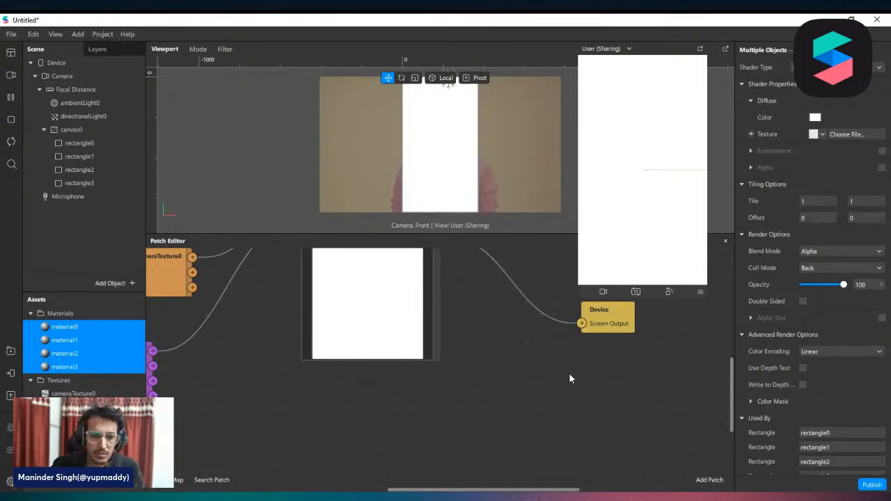
Step: Rename the four rectangles under canvas0 in order as 1, 2, 3 and 4
left_click(56, 329)
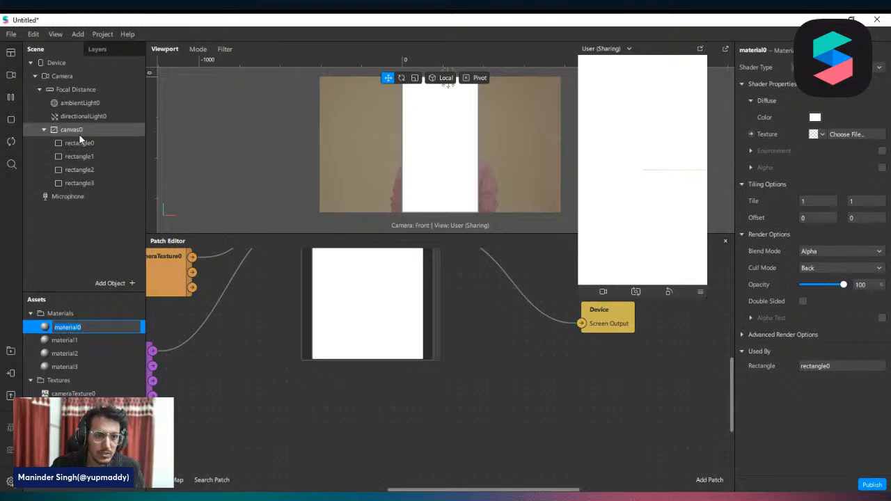
double_click(95, 144)
type("1")
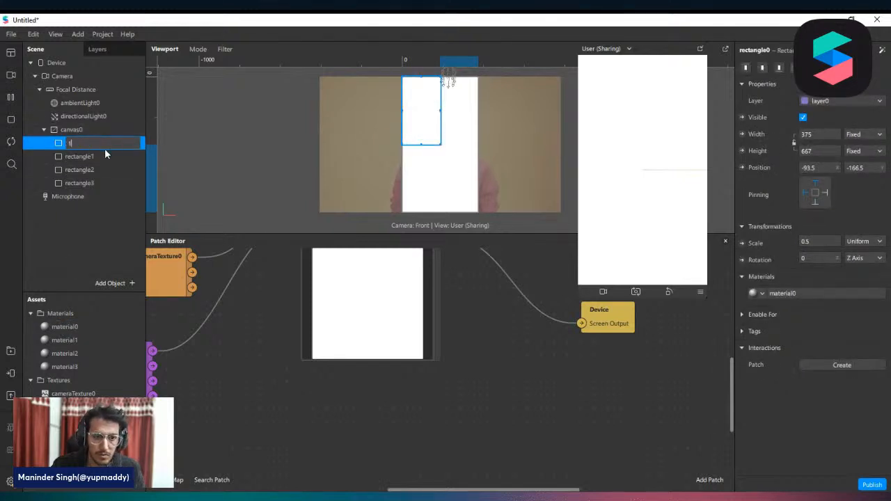
double_click(78, 157)
type("2")
double_click(80, 170)
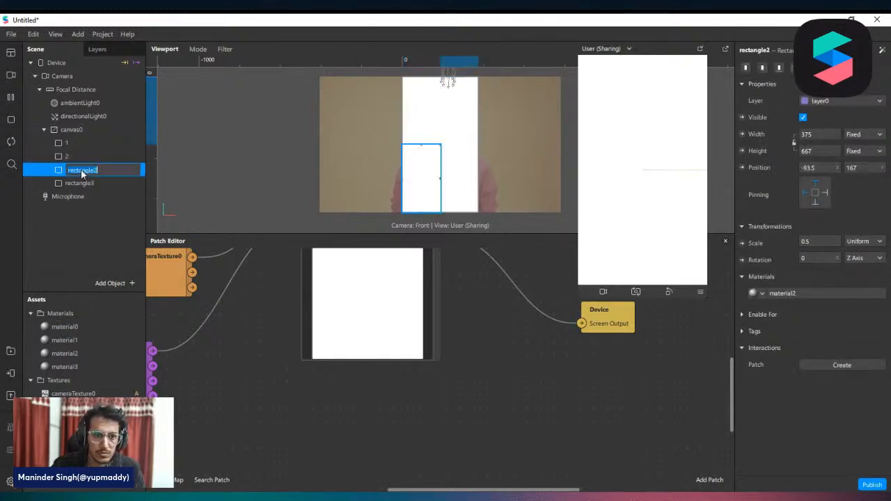
type("3")
double_click(76, 182)
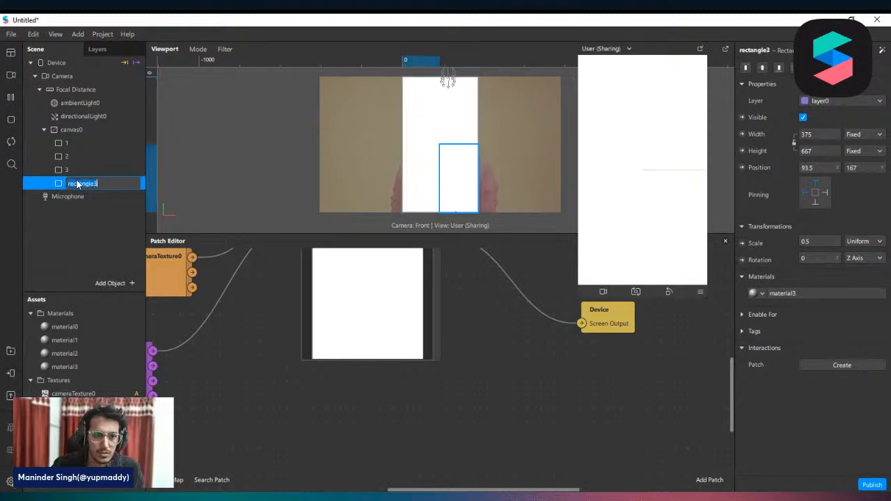
type("4")
Step: Rename the four materials as 1, 2, 3 and 4 so they match their rectangles
double_click(70, 327)
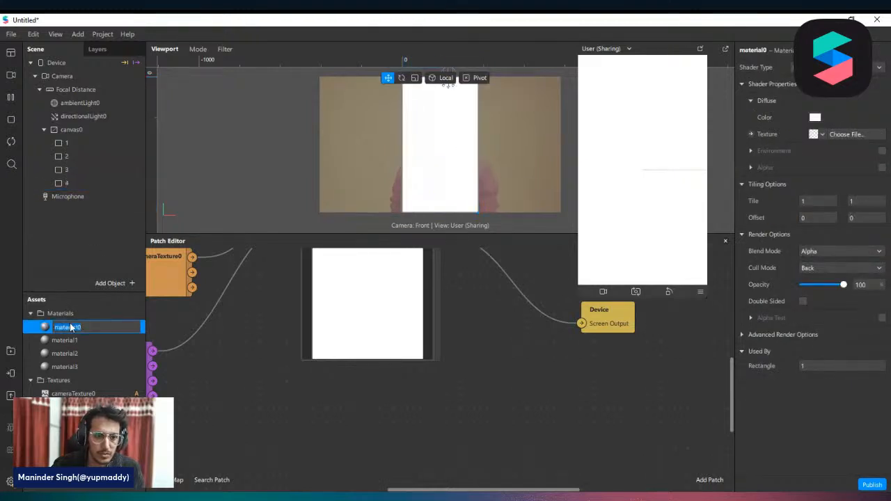
type("1")
double_click(74, 340)
type("2")
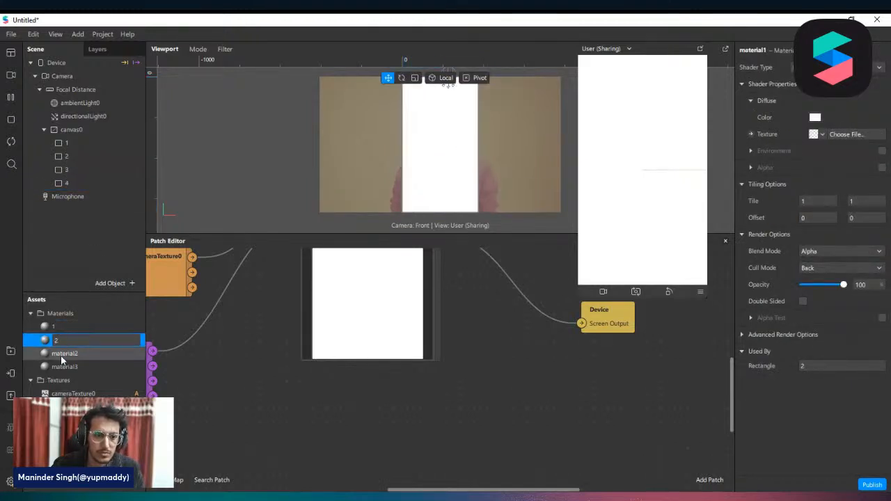
double_click(61, 354)
type("3")
double_click(73, 367)
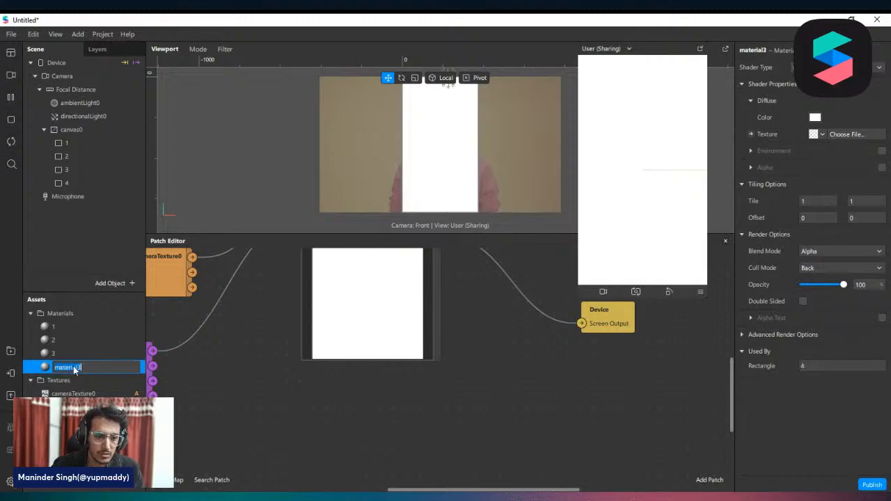
type("4")
key("Return")
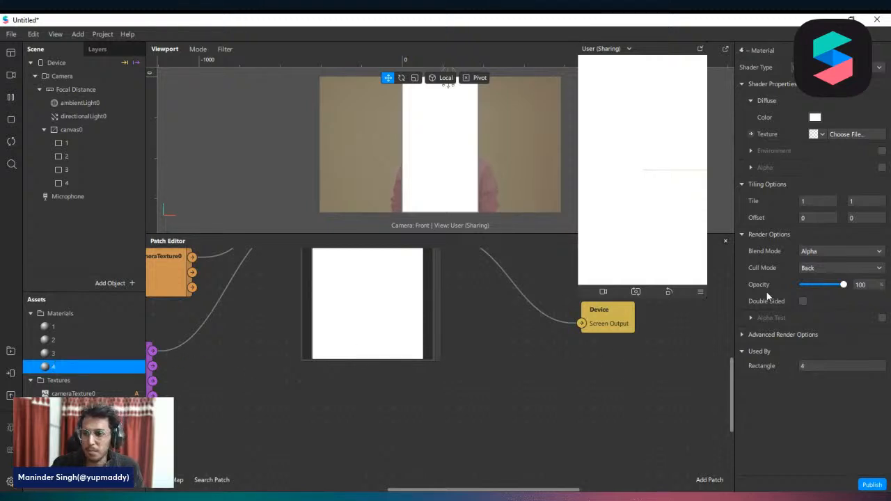
Step: Move the cameraTexture0 and Device patches away from the render pass and tuck Device directly beneath cameraTexture0
scroll(578, 329, "down", 4)
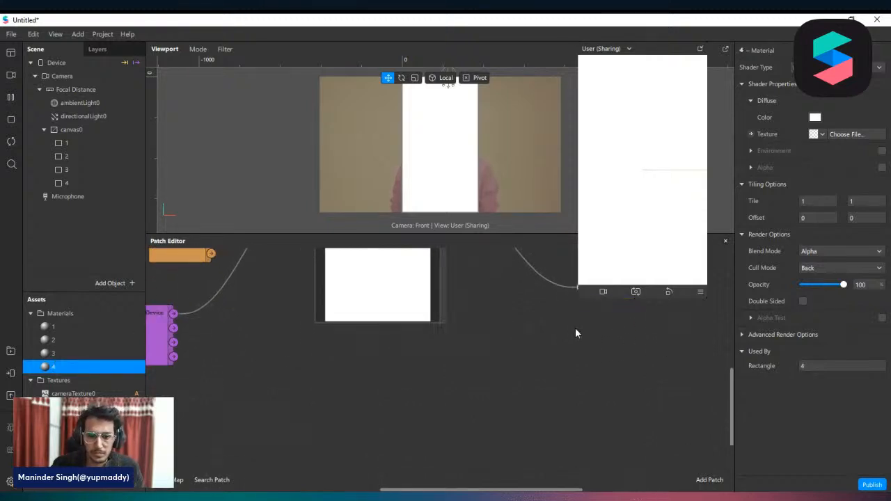
scroll(573, 332, "up", 3)
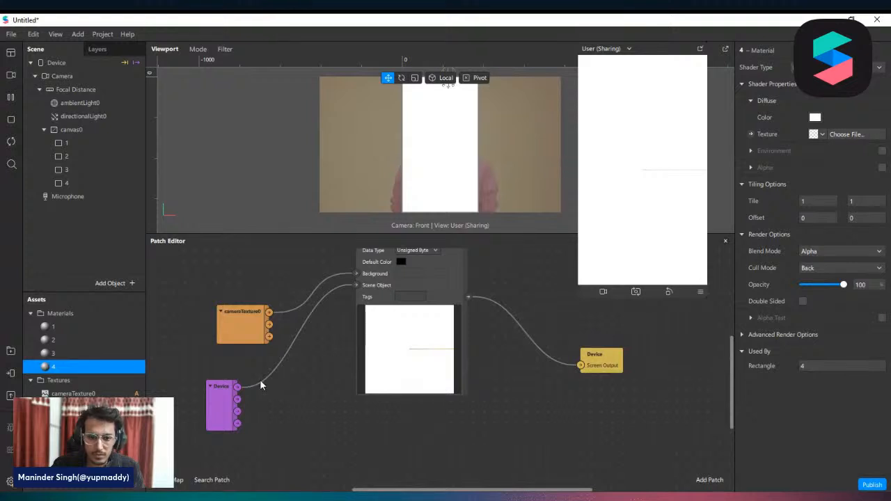
left_click_drag(169, 301, 169, 300)
left_click_drag(239, 309, 217, 278)
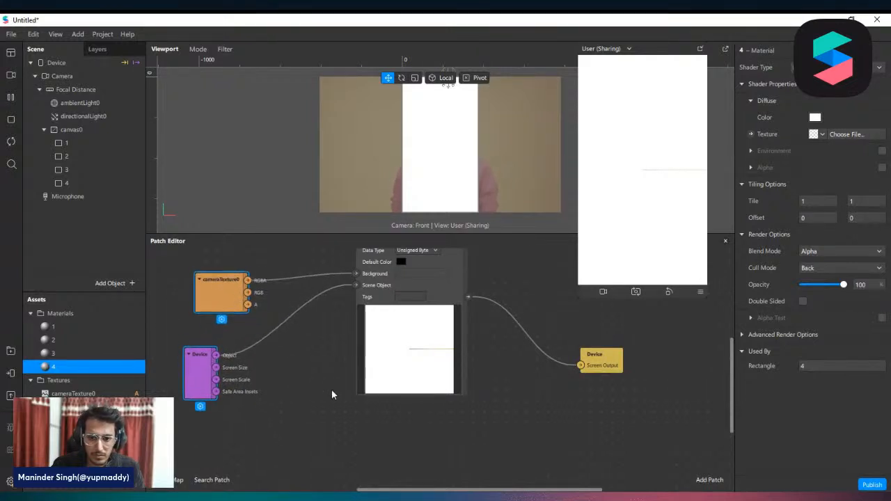
left_click(332, 392)
left_click_drag(223, 363, 254, 339)
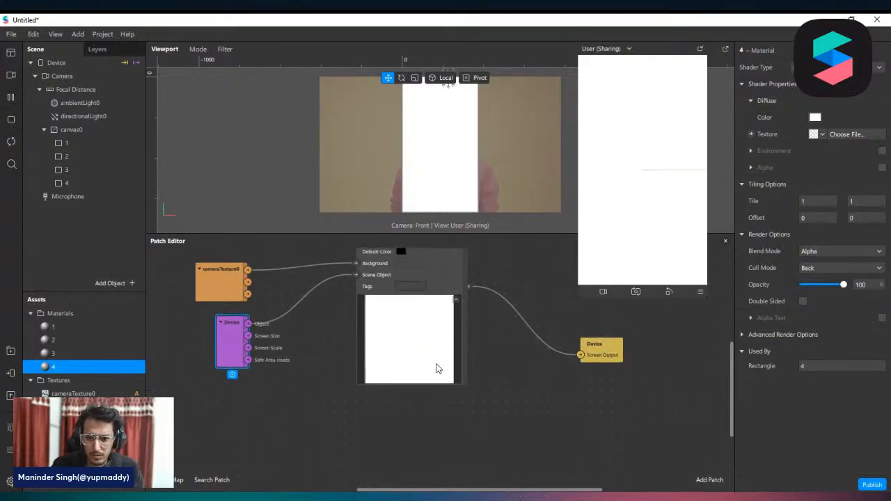
Step: Nudge rectangle 2 down slightly in the viewport to position 93.5, -166.5 and deselect it
scroll(511, 131, "up", 2)
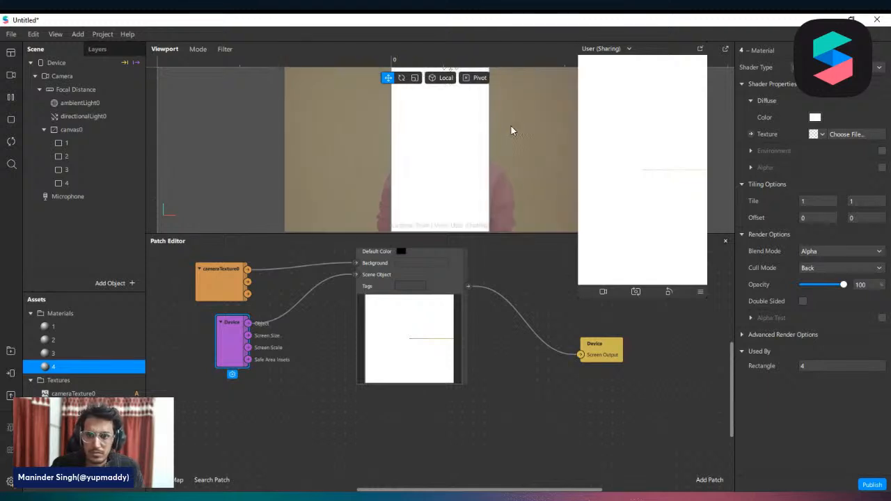
double_click(83, 157)
left_click_drag(470, 109, 470, 110)
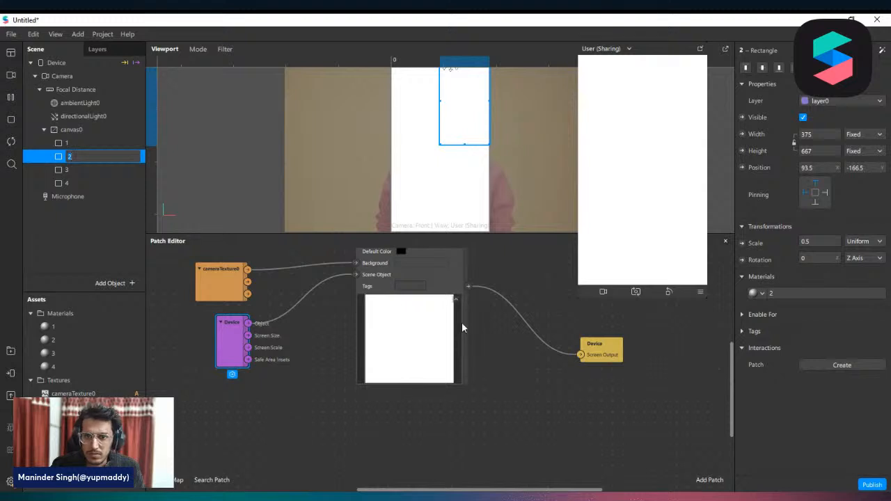
left_click(511, 362)
left_click(298, 142)
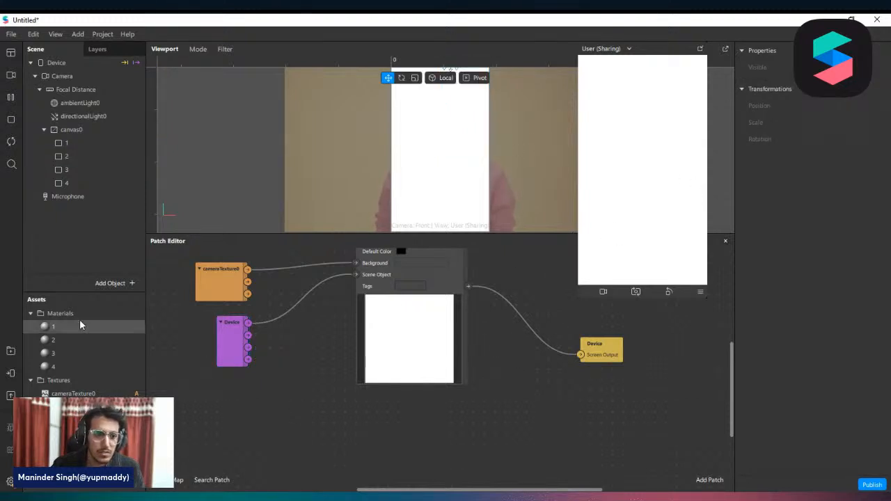
Step: Spread the cameraTexture0, Device and Scene Render Pass patches farther from the Screen Output patch and enlarge the Patch Editor area
scroll(462, 378, "down", 3)
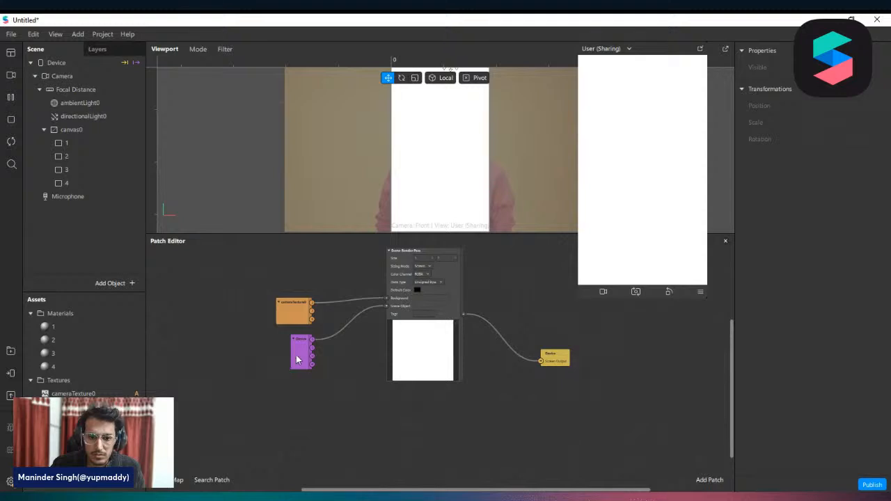
left_click_drag(296, 359, 259, 374)
left_click_drag(283, 314, 261, 329)
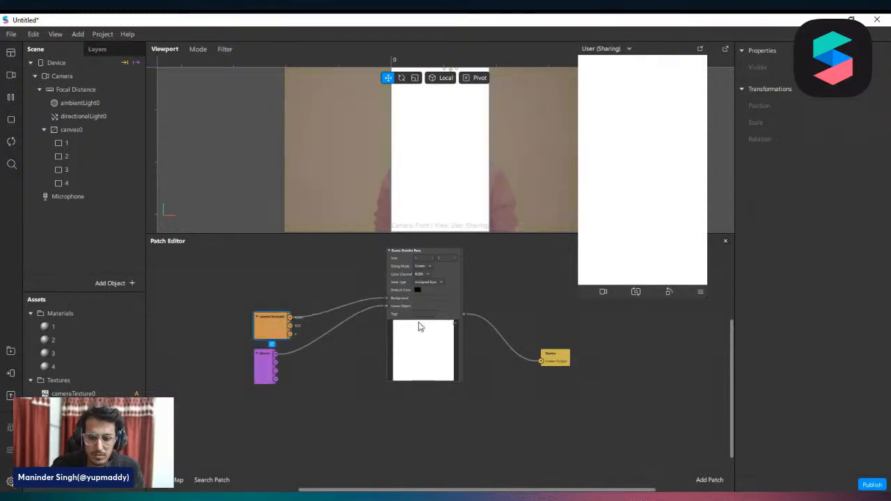
scroll(419, 326, "down", 1)
left_click_drag(453, 285, 422, 277)
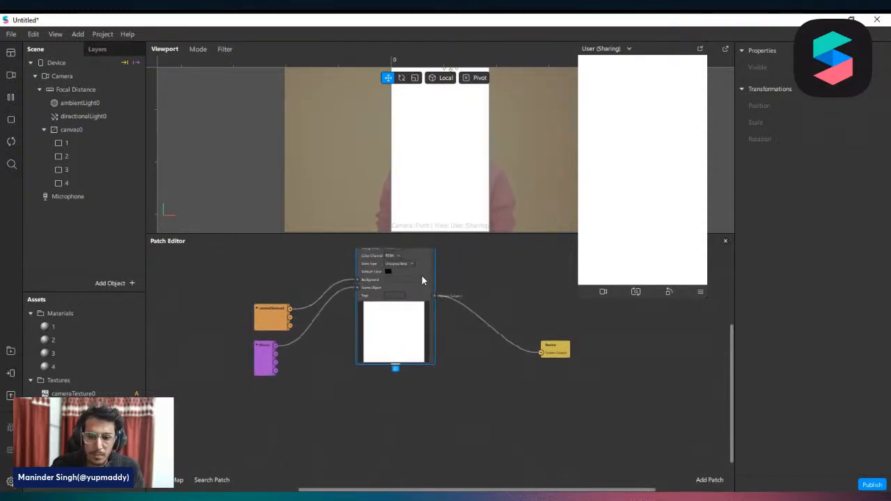
scroll(432, 362, "up", 1)
left_click_drag(422, 237, 431, 174)
middle_click_drag(486, 309, 486, 314)
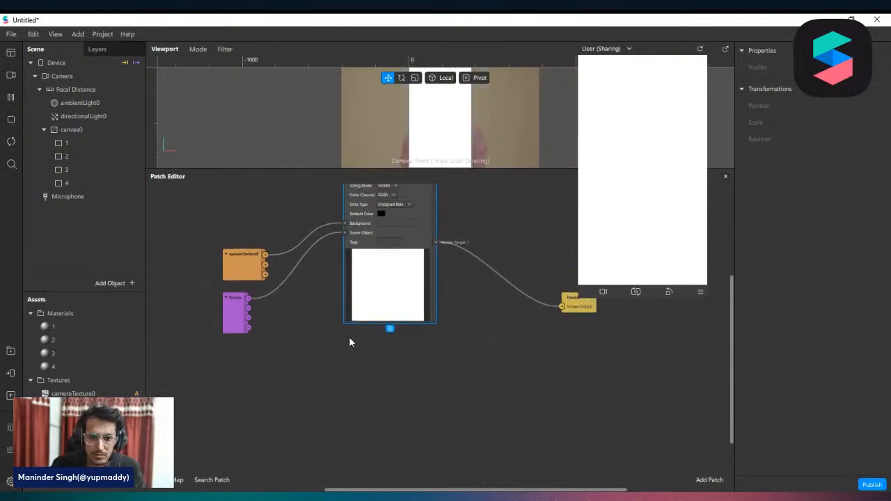
Step: Add a Mix patch below the Scene Render Pass, fed by the first (RGBA) output of cameraTexture0
left_click_drag(268, 254, 355, 358)
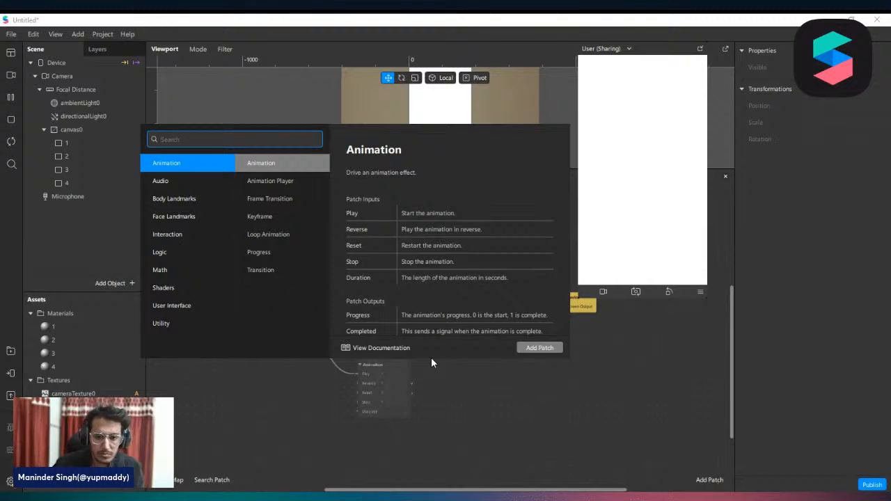
left_click(454, 406)
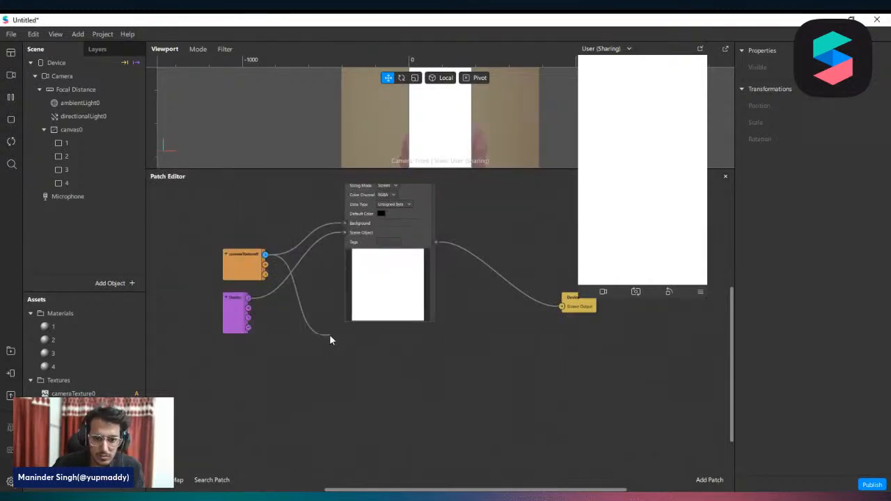
left_click_drag(330, 336, 352, 369)
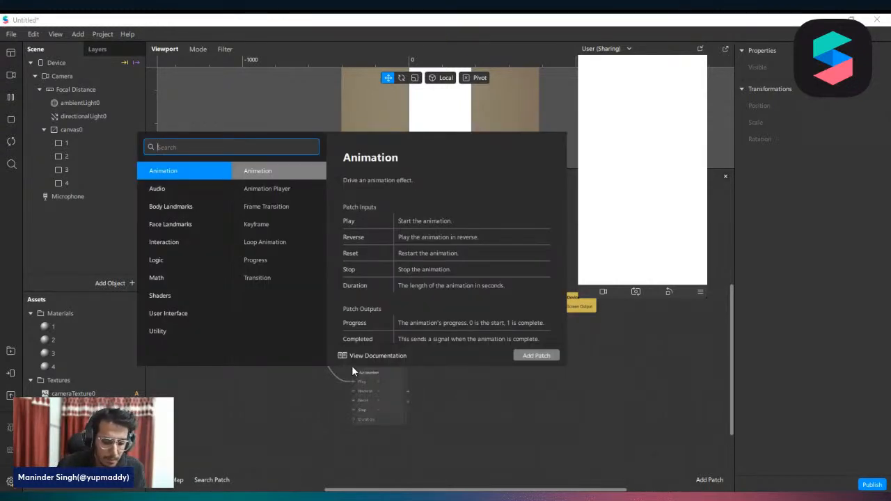
type("mix")
key("Return")
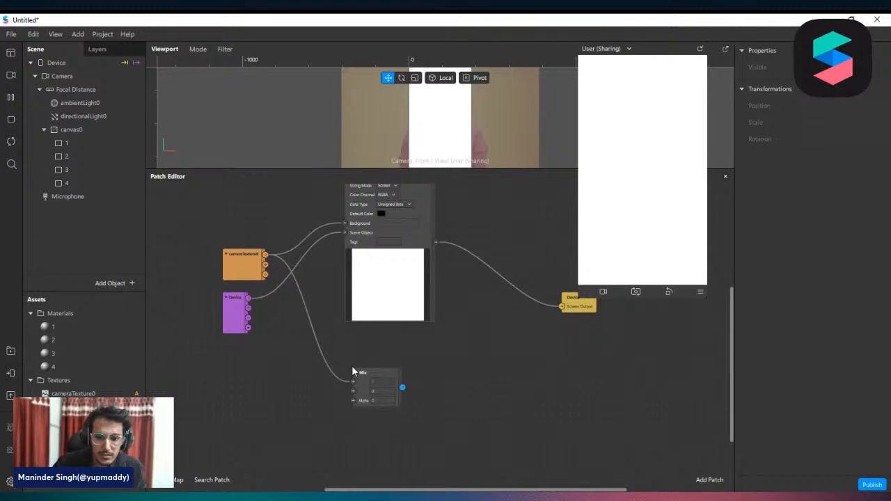
Step: Add a Shader Render Pass patch fed by the output of the Mix patch
left_click_drag(369, 376, 429, 373)
type("sha")
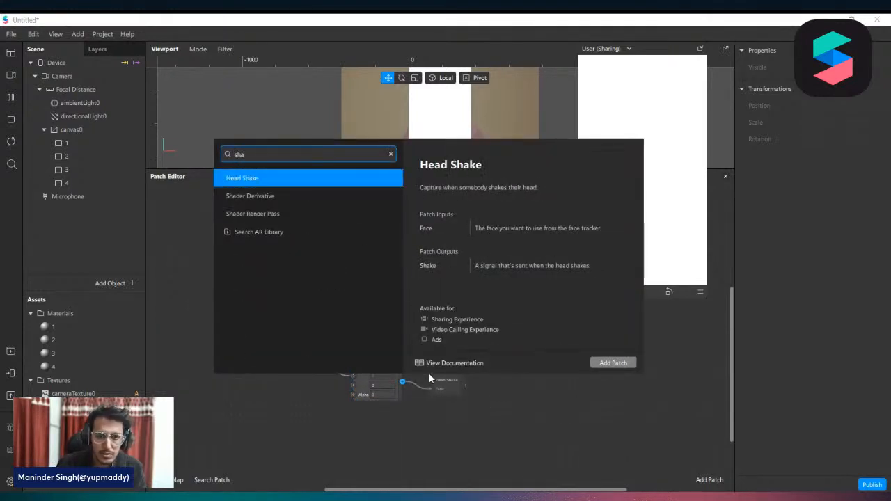
key("Down")
key("Down")
key("Return")
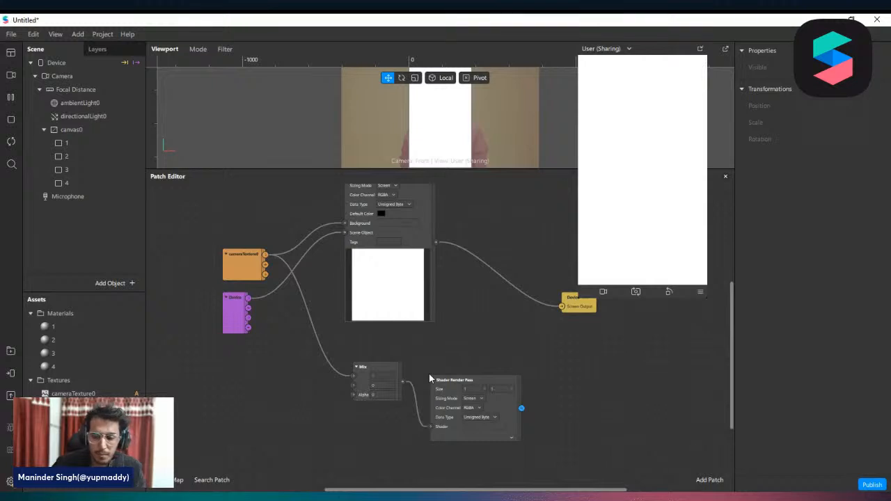
Step: Move cameraTexture0 below the Device patch and line up Mix and Shader Render Pass in a row beside it
scroll(546, 408, "down", 3)
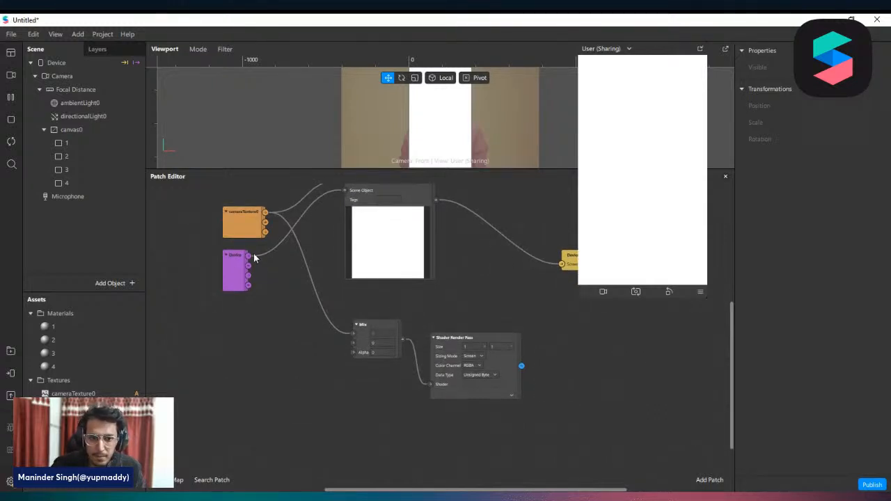
left_click_drag(243, 228, 234, 367)
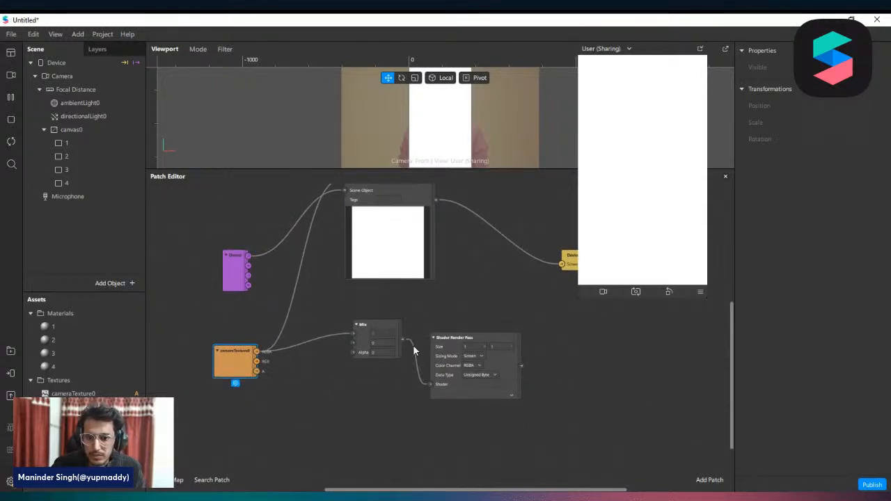
left_click_drag(376, 343, 368, 370)
left_click_drag(443, 363, 434, 358)
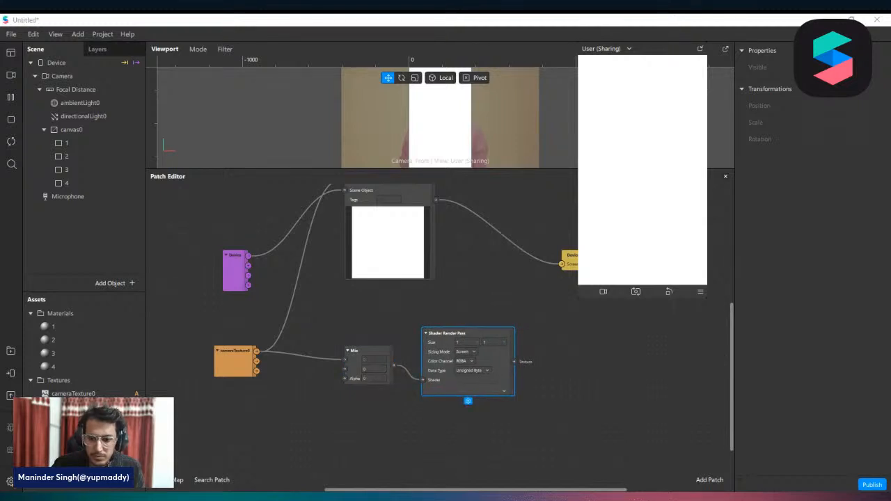
Step: Add a Delay Frame patch and place it level with the Shader Render Pass patch, on its output side
scroll(503, 355, "right", 2)
right_click(504, 356)
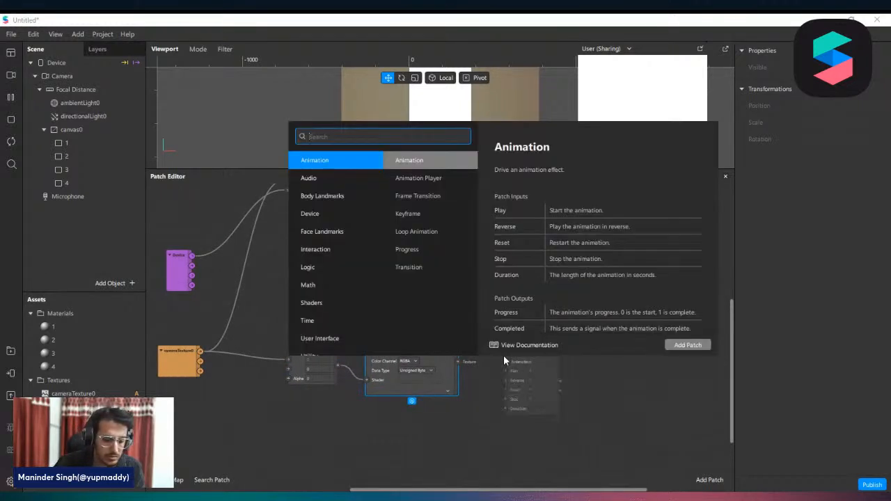
type("de")
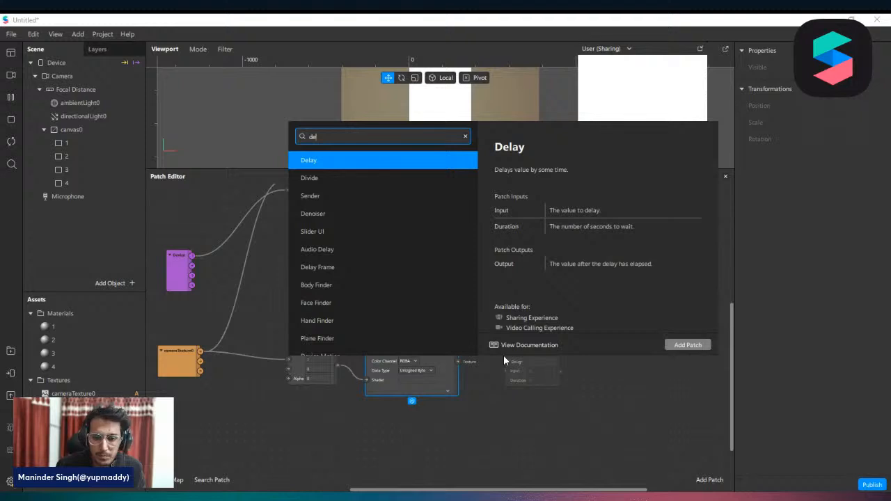
key("Down")
key("Down")
key("Down")
key("Down")
key("Down")
key("Down")
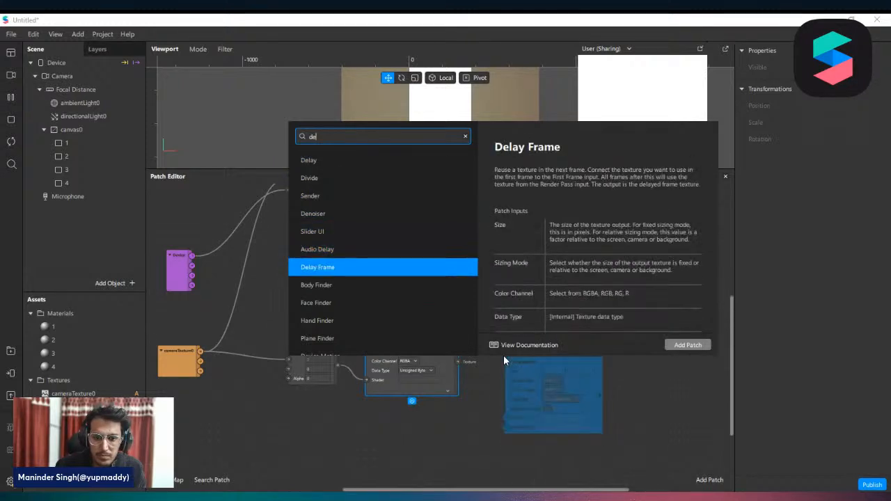
key("Return")
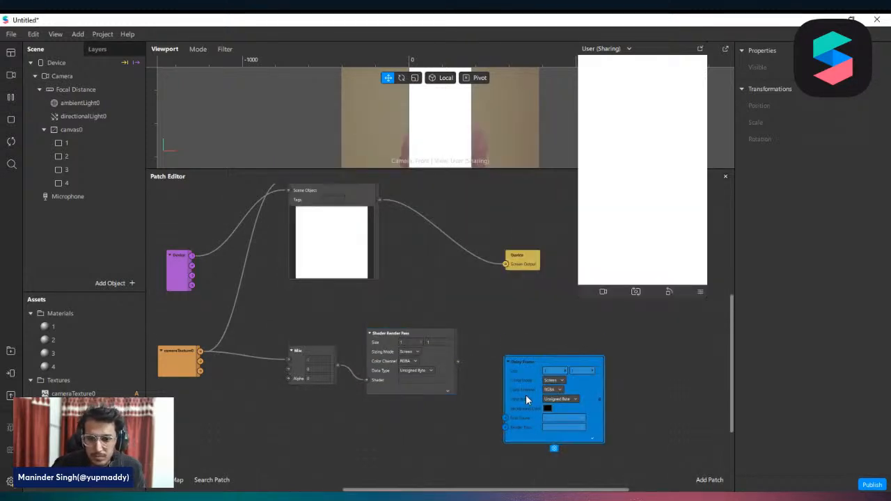
left_click_drag(526, 395, 516, 365)
Step: Expand the Shader Render Pass patch's preview and shift the Mix patch slightly away from it
left_click(394, 369)
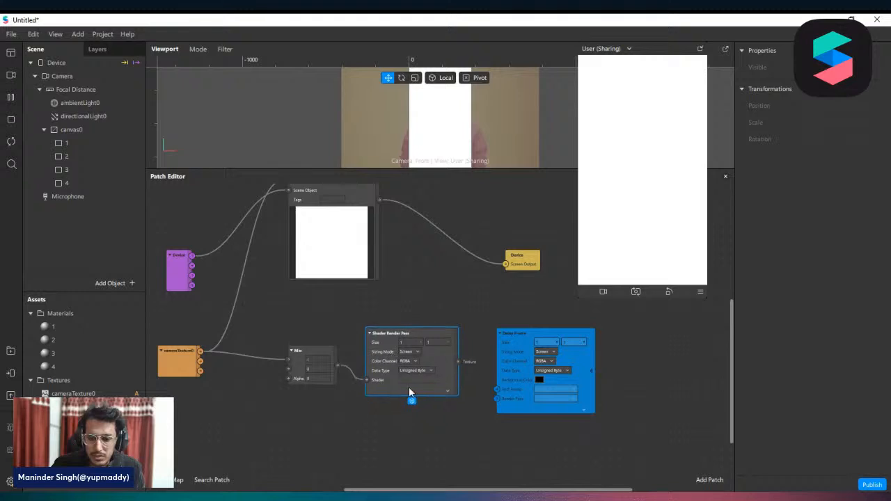
left_click(446, 392)
scroll(415, 380, "down", 3)
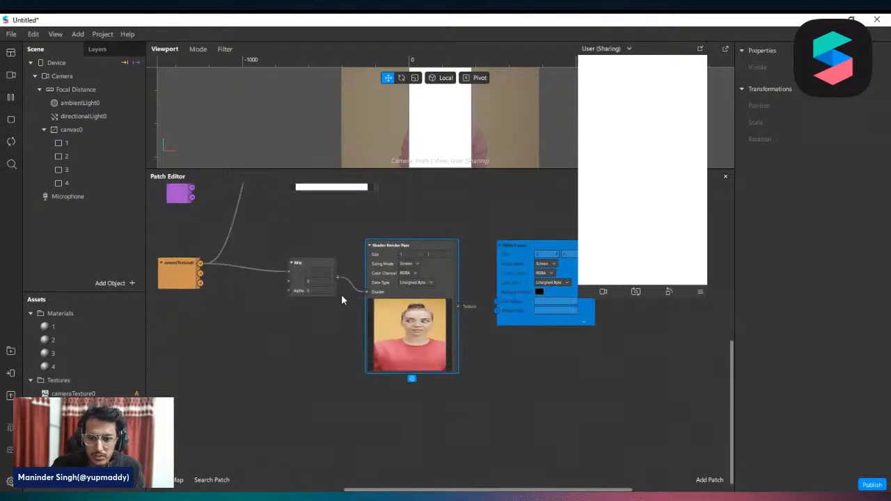
left_click_drag(317, 270, 304, 268)
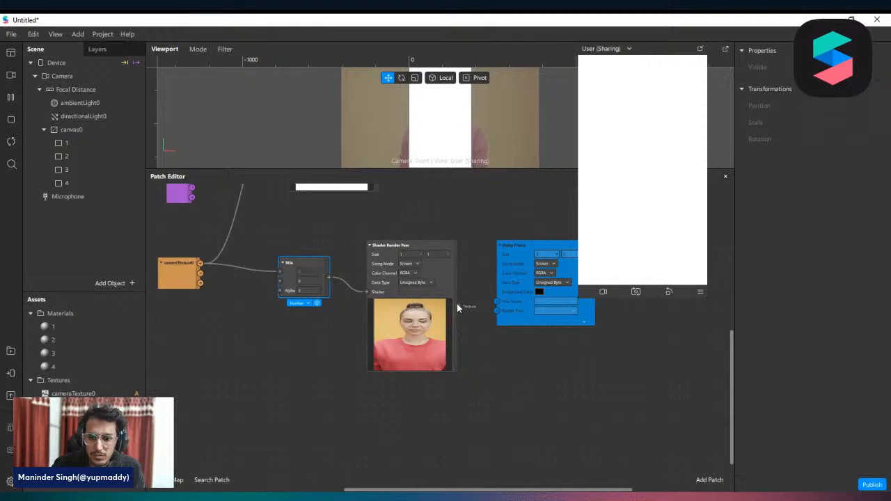
Step: Connect the Shader Render Pass texture to Delay Frame's Render Pass input and cameraTexture0's RGBA output to its First Frame input
left_click_drag(457, 306, 497, 307)
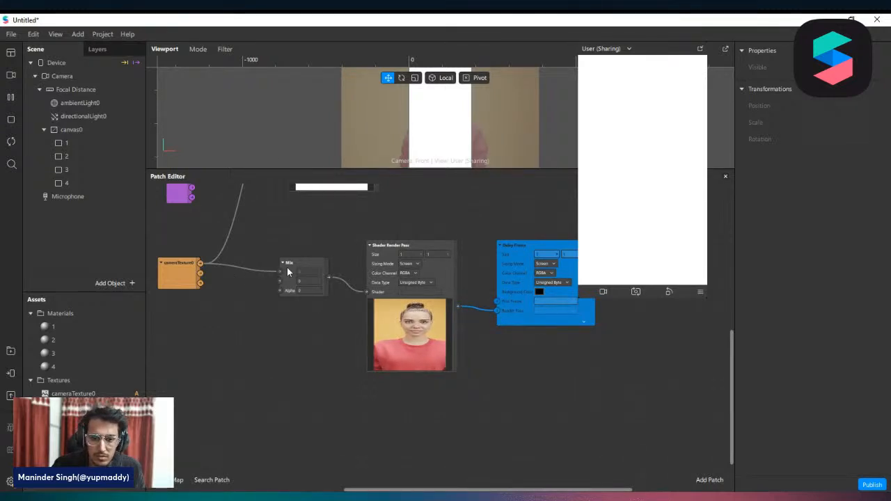
left_click_drag(287, 267, 266, 277)
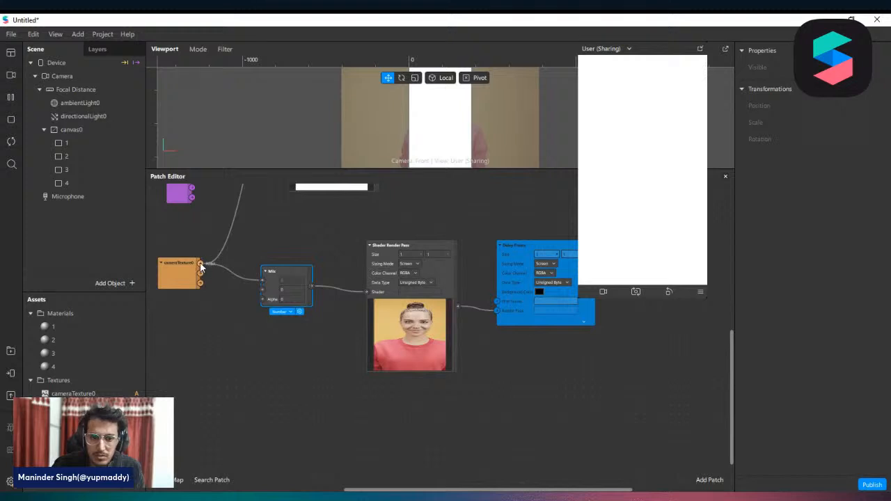
mouse_move(201, 267)
left_mouse_down()
mouse_move(505, 307)
mouse_move(220, 291)
mouse_move(496, 301)
left_mouse_up()
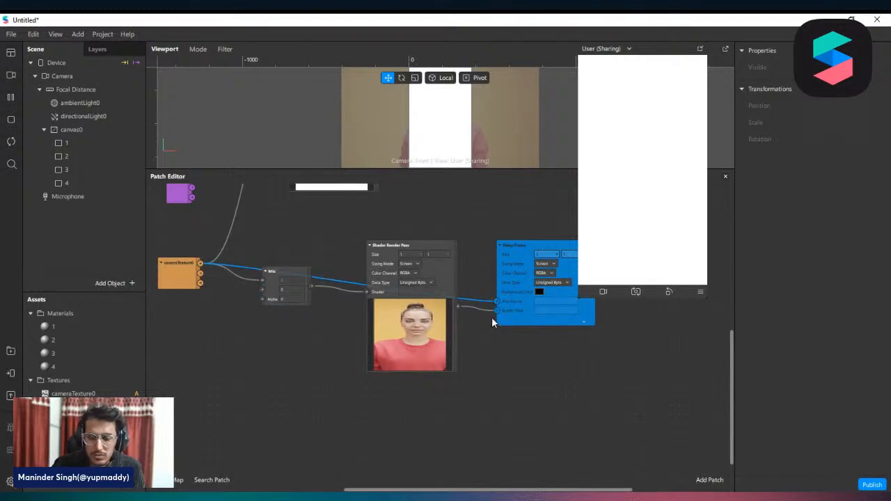
Step: Add a Receiver patch just below the cameraTexture0 patch
scroll(473, 323, "left", 2)
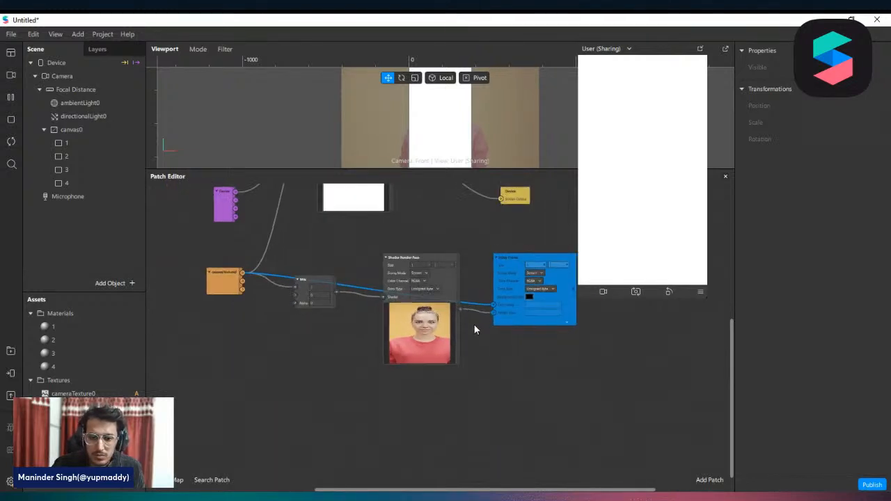
double_click(207, 311)
type("de")
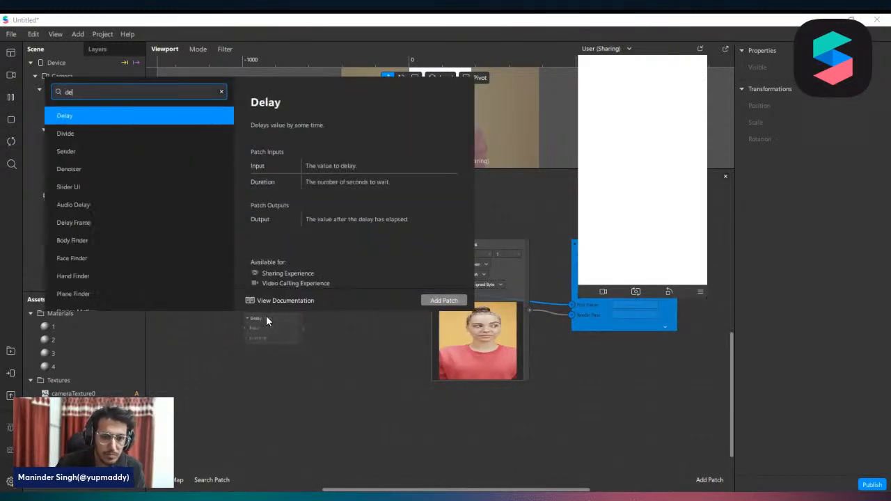
key("BackSpace")
key("BackSpace")
type("r")
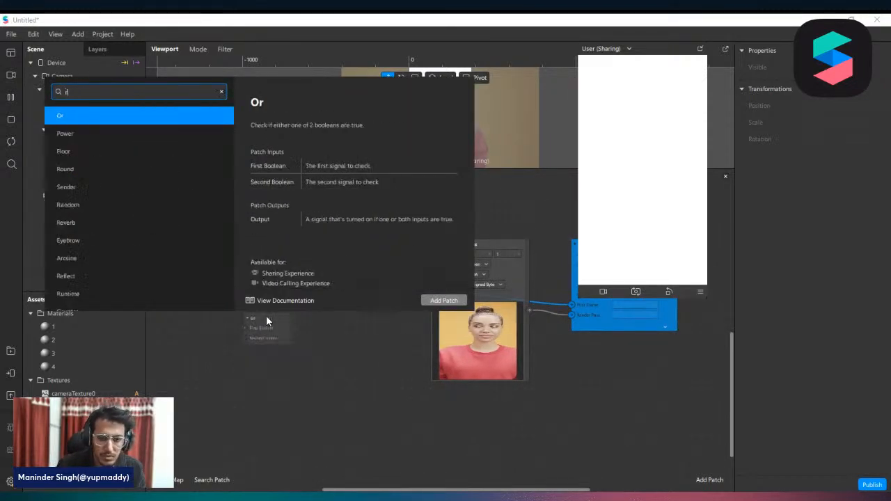
type("ec")
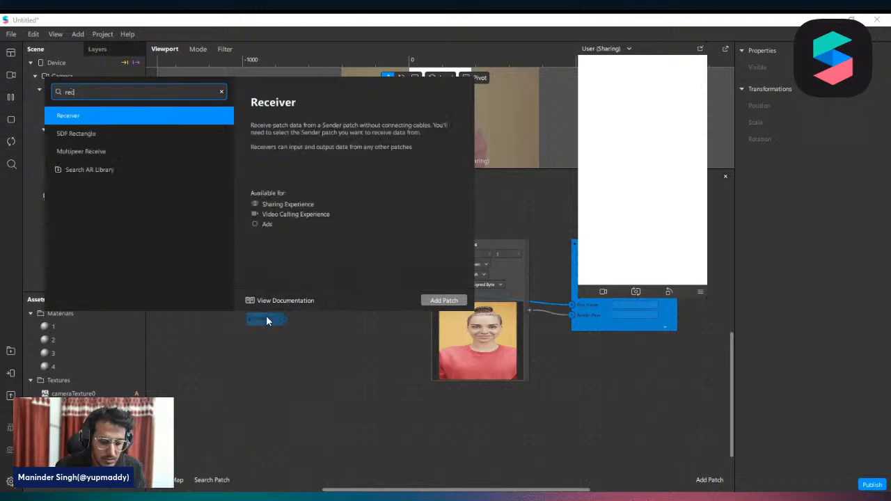
type("i")
key("BackSpace")
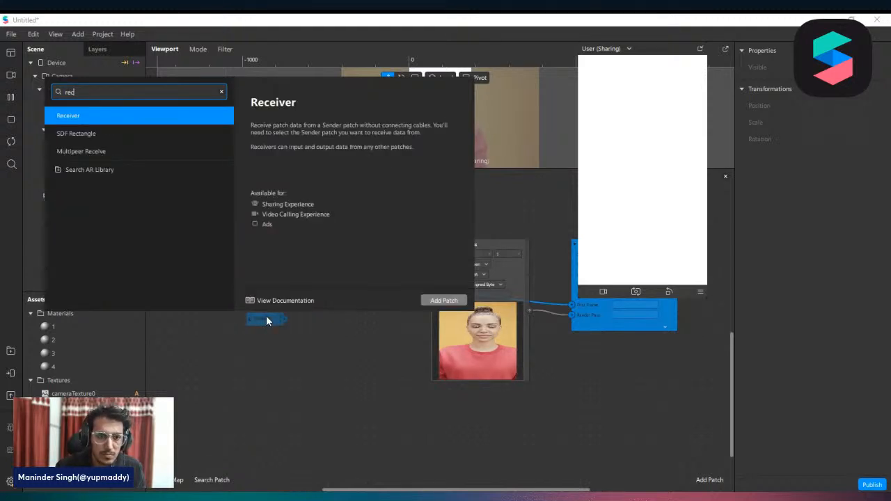
key("Return")
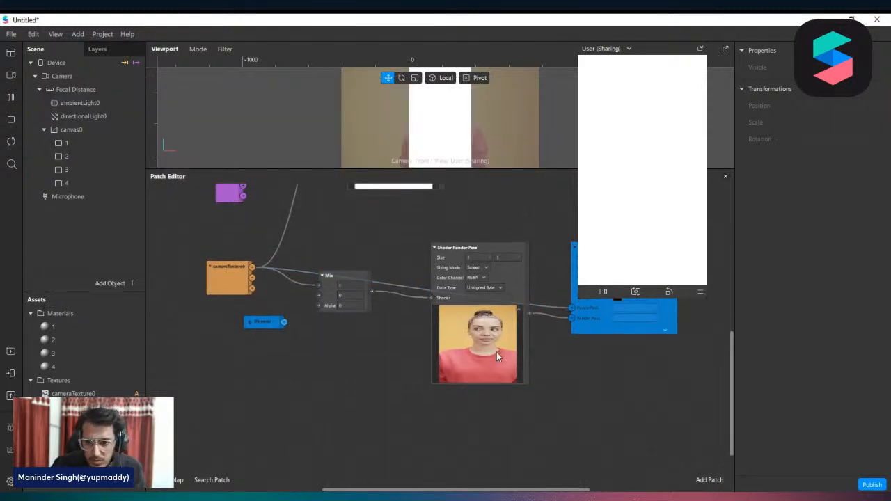
Step: Set the Receiver's source to Delay Frame, connect it to the Mix patch's second input and shift it away from Mix
scroll(544, 359, "up", 2)
left_click_drag(594, 357, 593, 338)
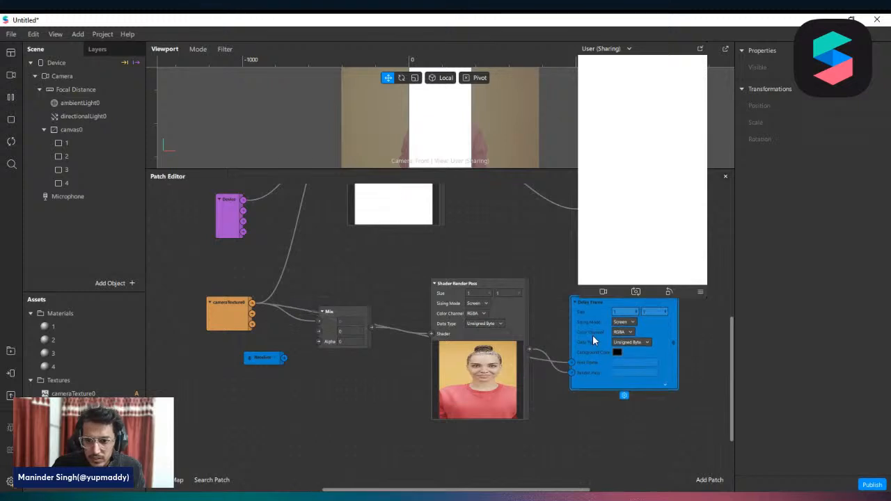
left_click_drag(573, 489, 586, 489)
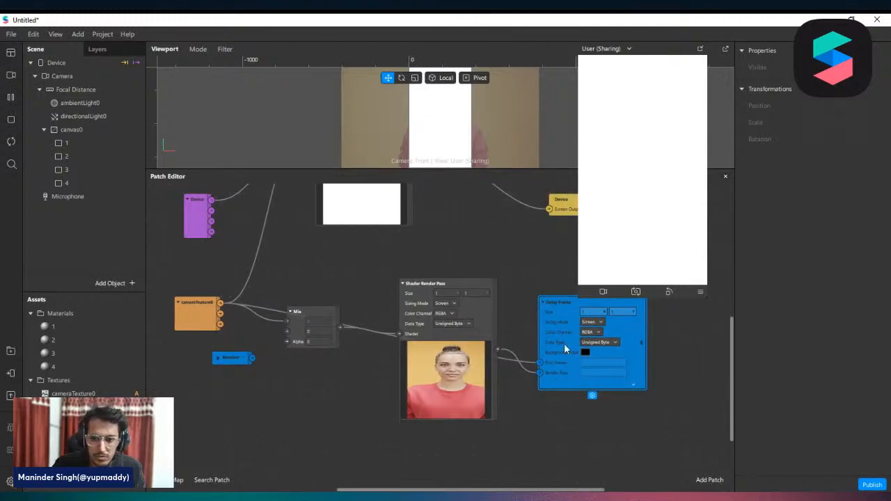
scroll(567, 348, "up", 1, "ctrl")
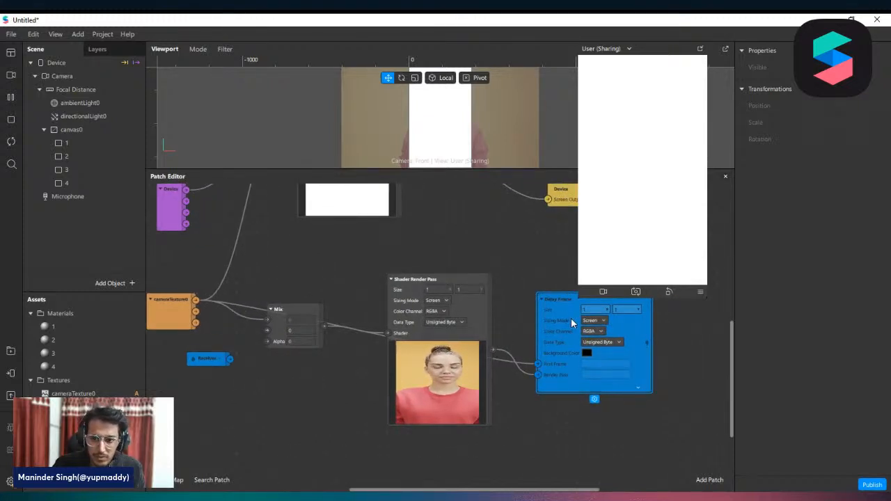
left_click(218, 359)
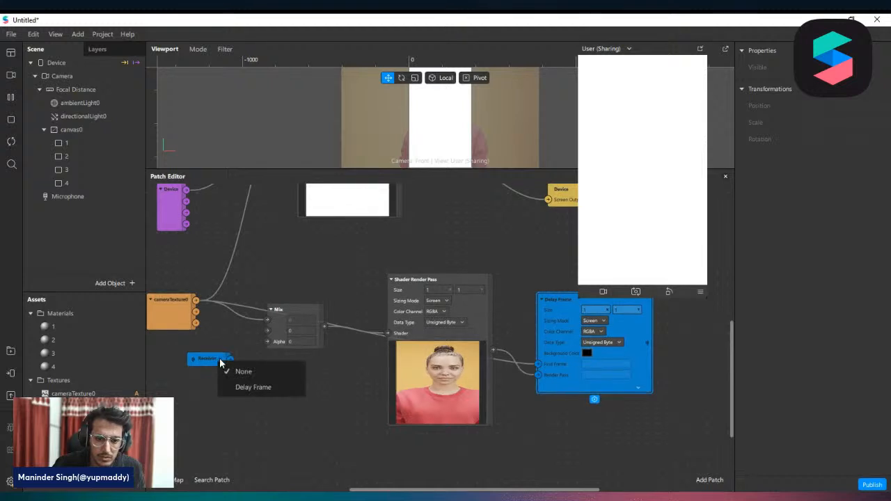
left_click(251, 387)
left_click_drag(238, 358, 275, 338)
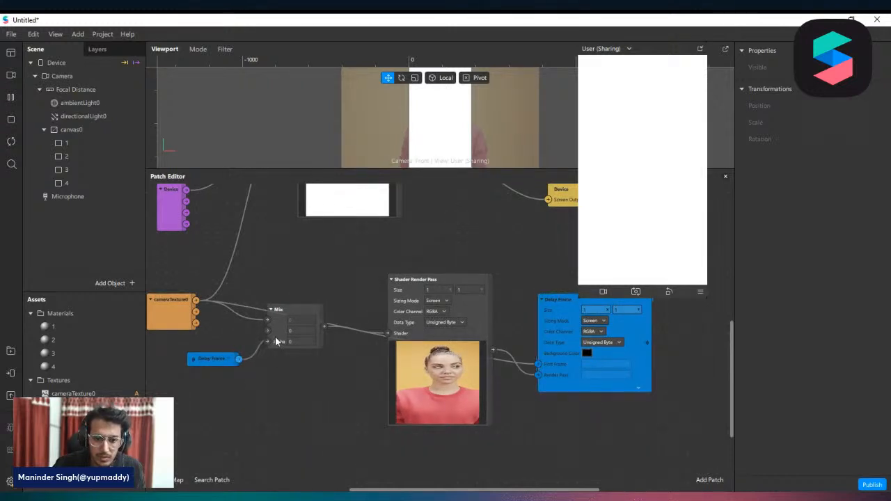
left_click_drag(217, 358, 194, 349)
Step: Set the Mix patch's Alpha to 1
left_click(297, 342)
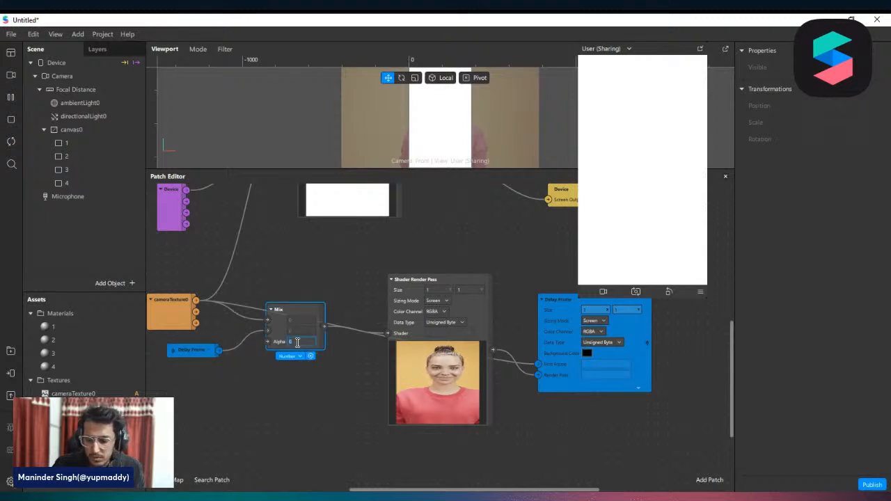
type("1")
key("Return")
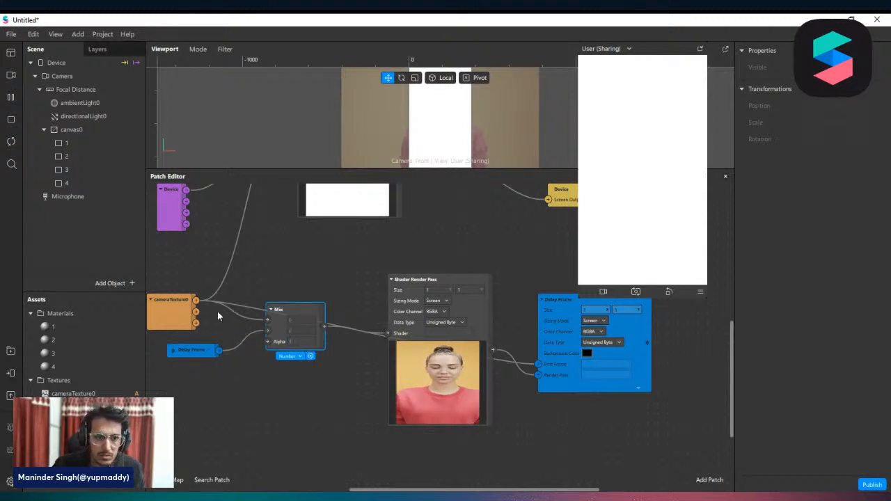
Step: Create a Patch Editor patch for the diffuse texture of material 1
scroll(581, 321, "down", 2)
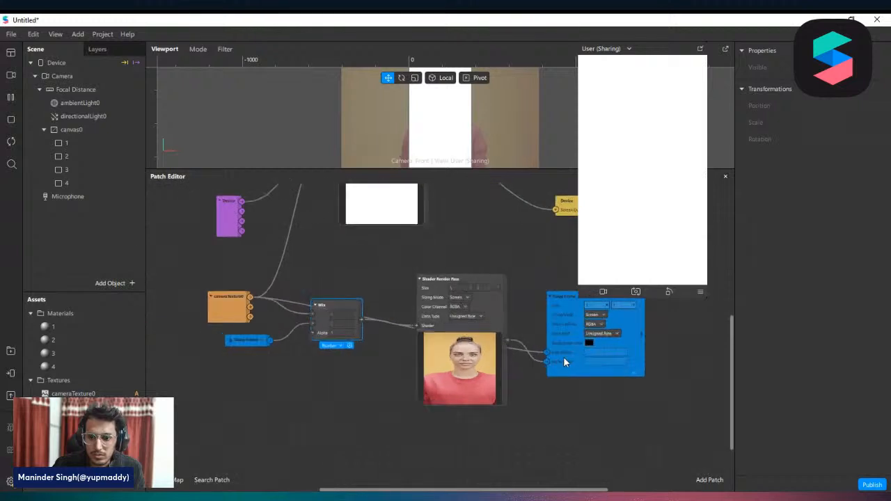
double_click(109, 327)
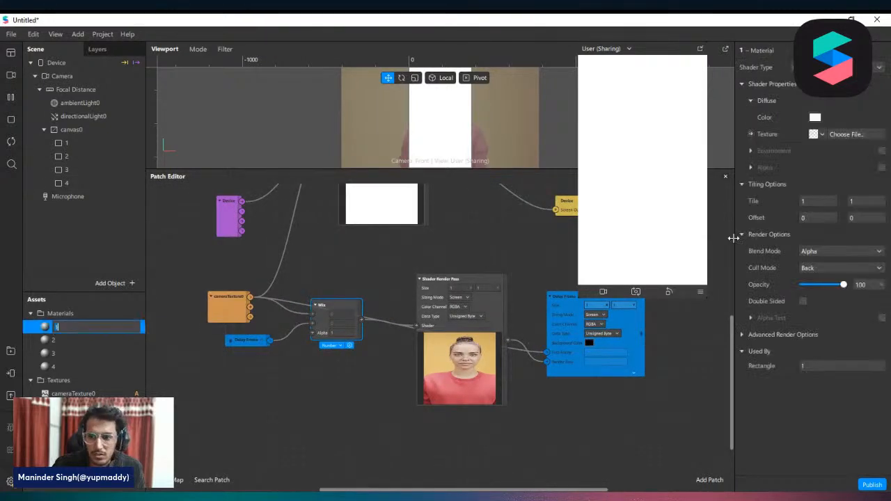
left_click(751, 135)
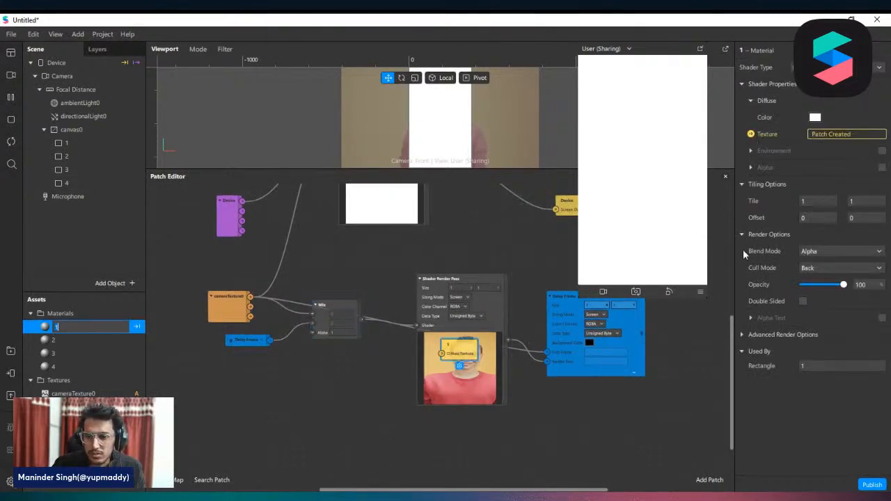
Step: Move material 1's Diffuse Texture patch below the Delay Frame patch, connect the Shader Render Pass output to it and enlarge the preview
left_click_drag(461, 357, 577, 426)
left_click_drag(508, 340, 592, 413)
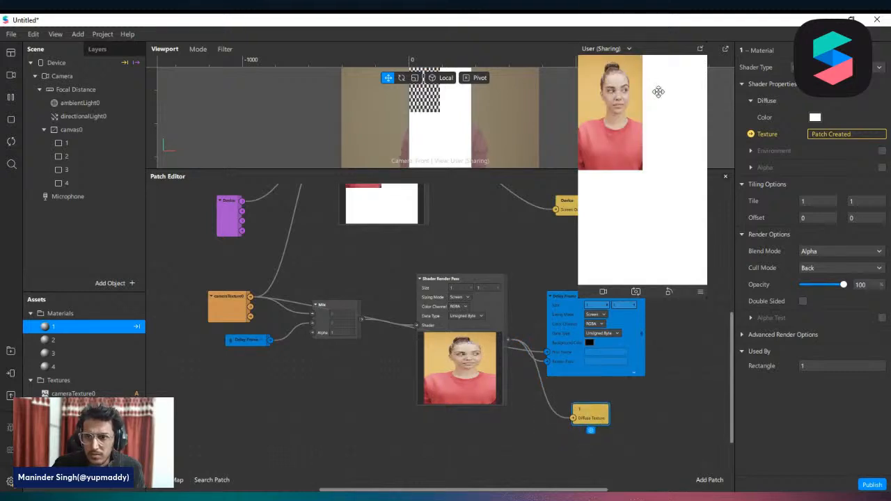
left_click_drag(580, 298, 574, 307)
Step: Set the Mix patch's Alpha to 0
left_click(339, 333)
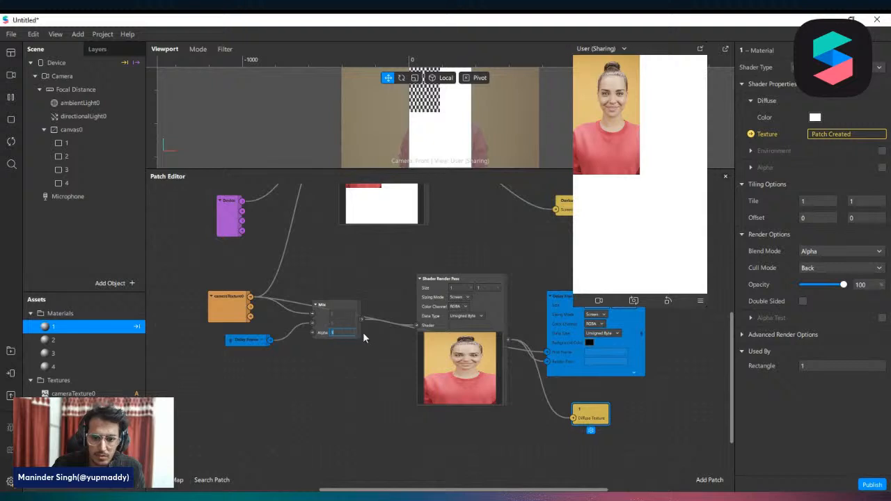
type("0")
key("Return")
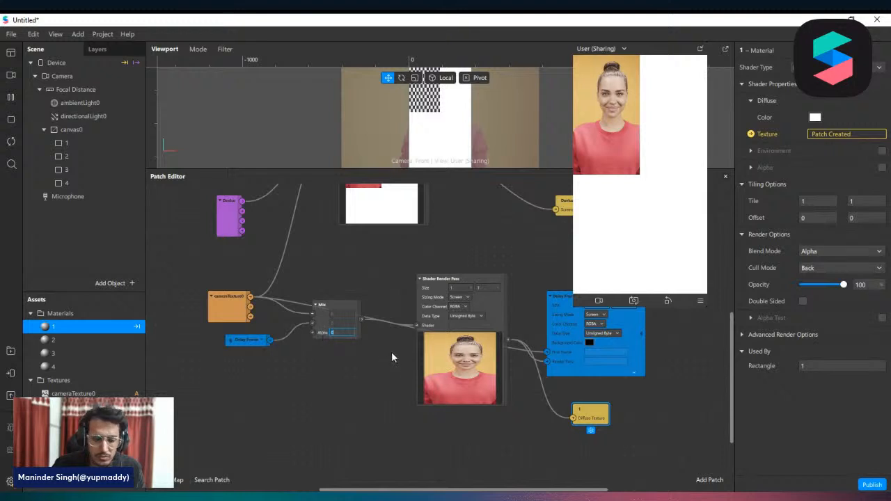
left_click(364, 356)
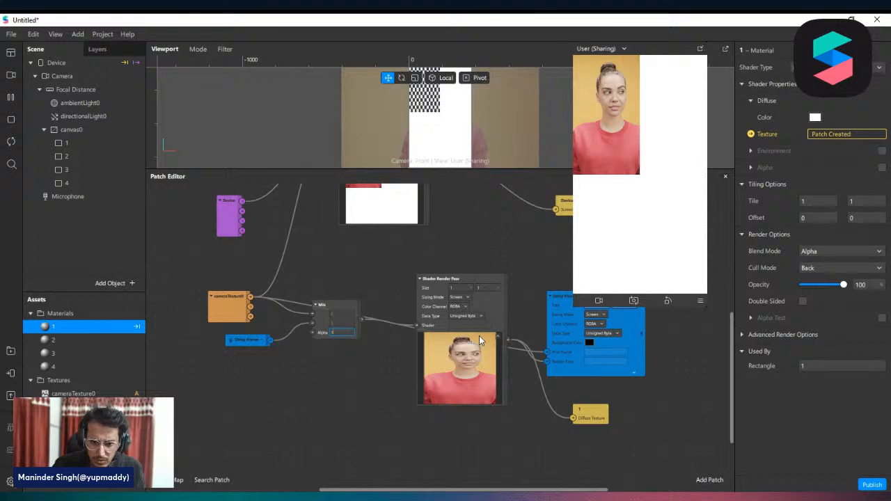
type("0")
key("Return")
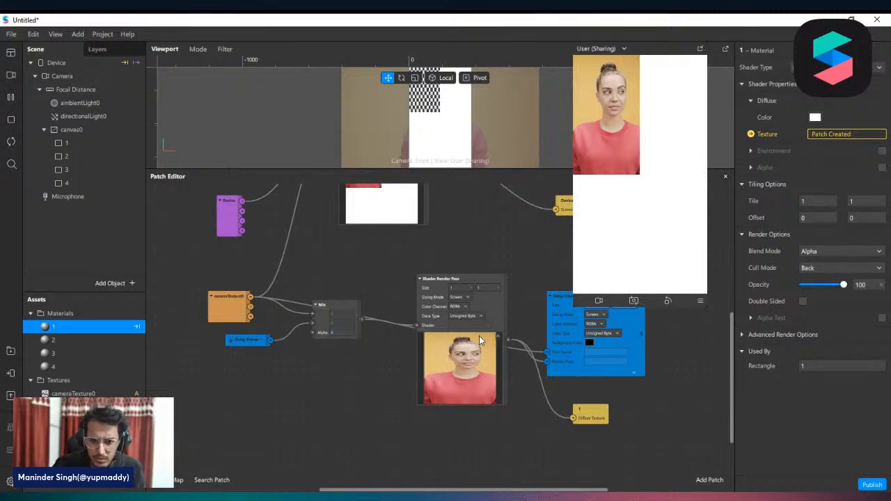
Step: Shift material 1's Diffuse Texture patch closer to the Shader Render Pass and move the Delay Frame patch up
scroll(534, 339, "down", 2)
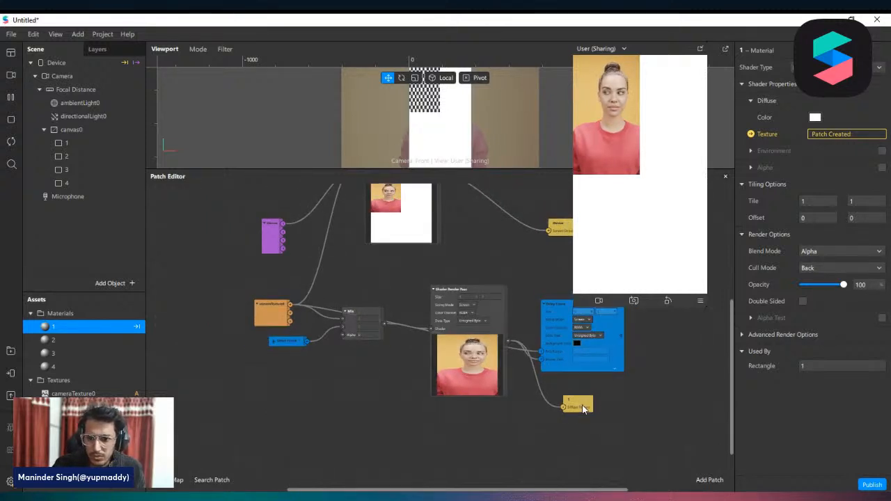
left_click_drag(582, 404, 555, 389)
left_click_drag(569, 338, 564, 298)
scroll(574, 324, "down", 1)
Step: Duplicate the Delay Frame receiver, Mix and Shader Render Pass patches and place the copies as a row below the originals
left_click_drag(615, 348, 361, 313)
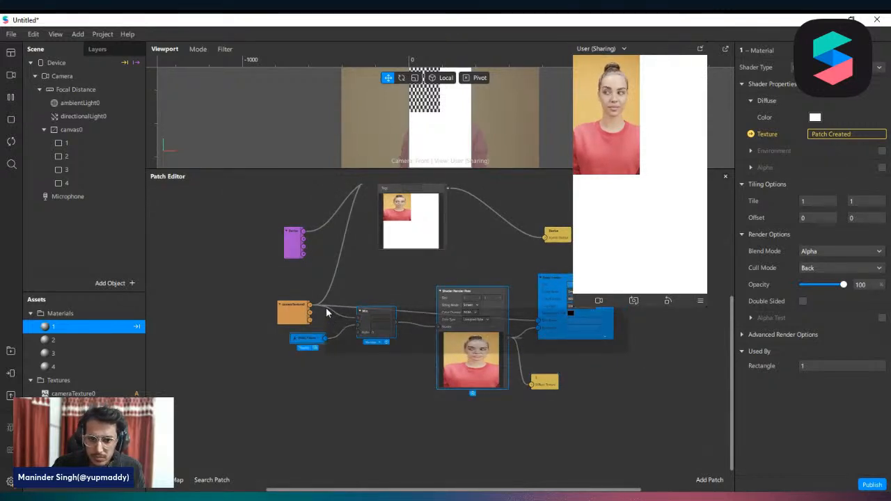
scroll(325, 306, "down", 1)
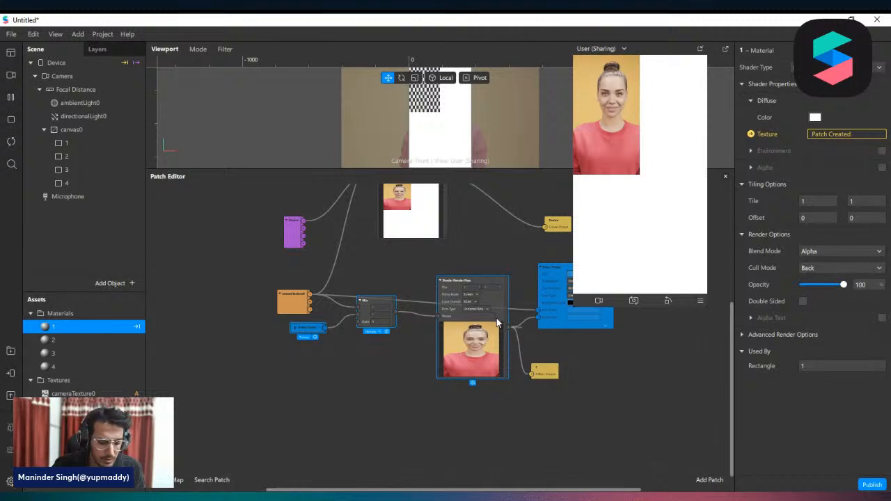
key("ctrl+v")
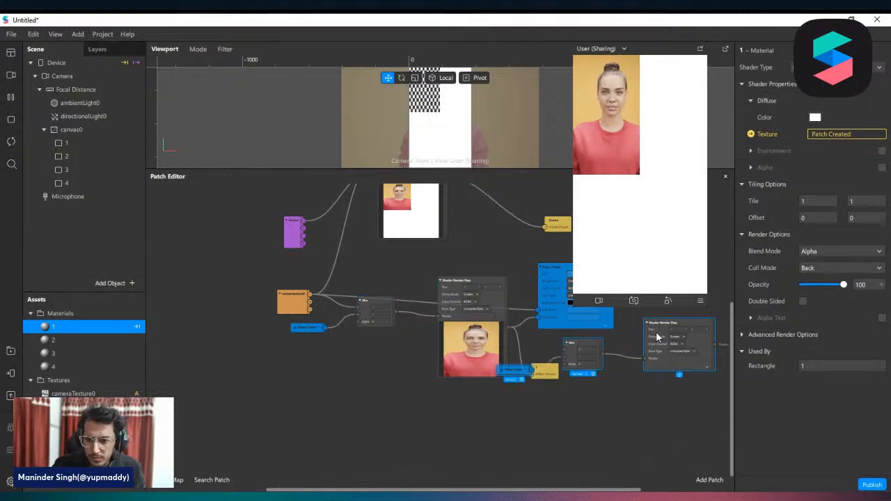
left_click_drag(656, 331, 453, 401)
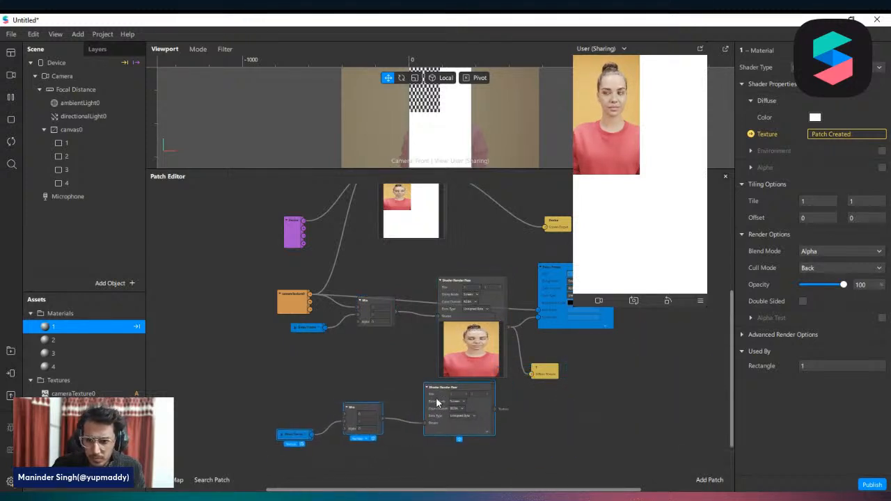
scroll(541, 395, "down", 3)
scroll(631, 413, "up", 4)
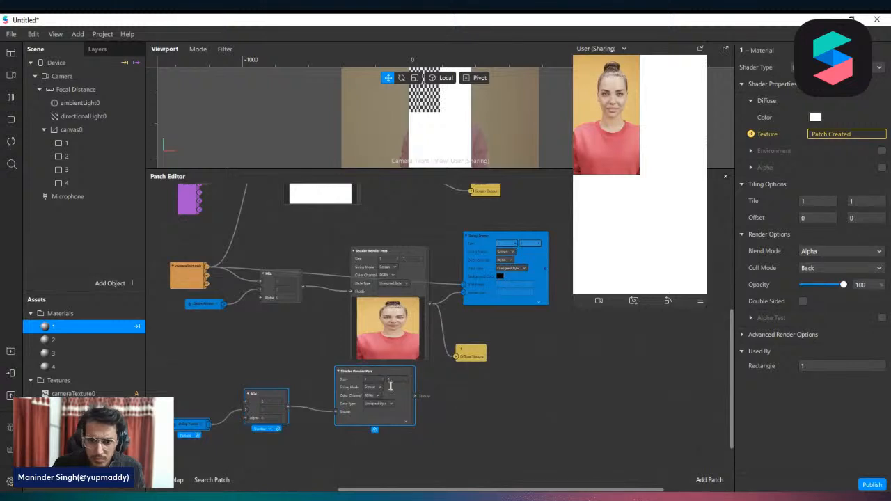
left_click_drag(390, 397, 421, 398)
left_click(458, 401)
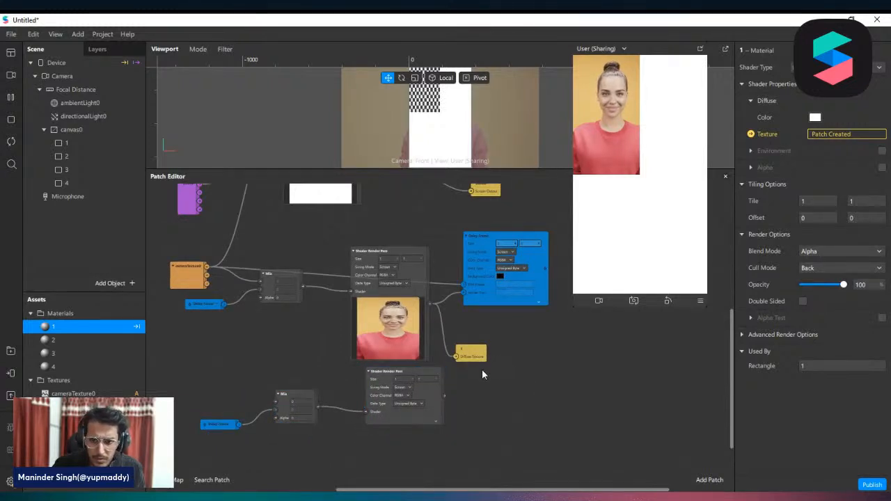
Step: Duplicate the Delay Frame patch beside the second row and connect cameraTexture0 to its First Frame and the second Shader Render Pass to its Render Pass
left_click(481, 279)
key("ctrl+c")
key("ctrl+v")
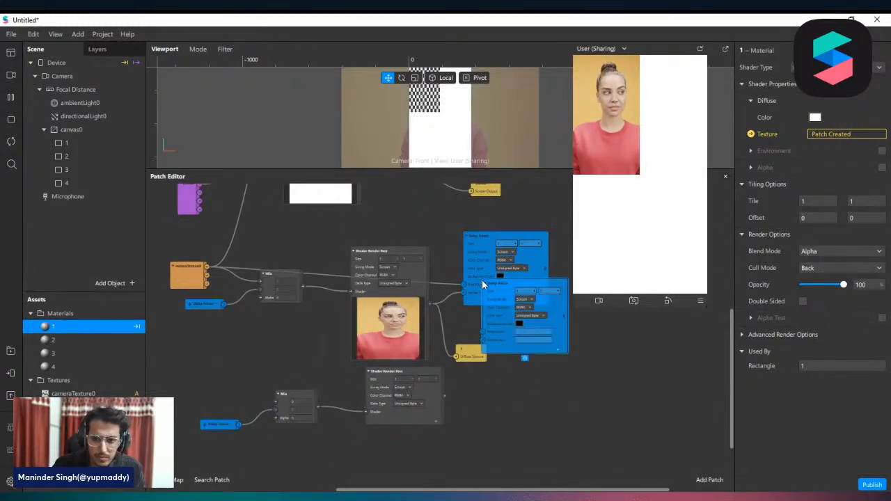
left_click_drag(482, 279, 516, 398)
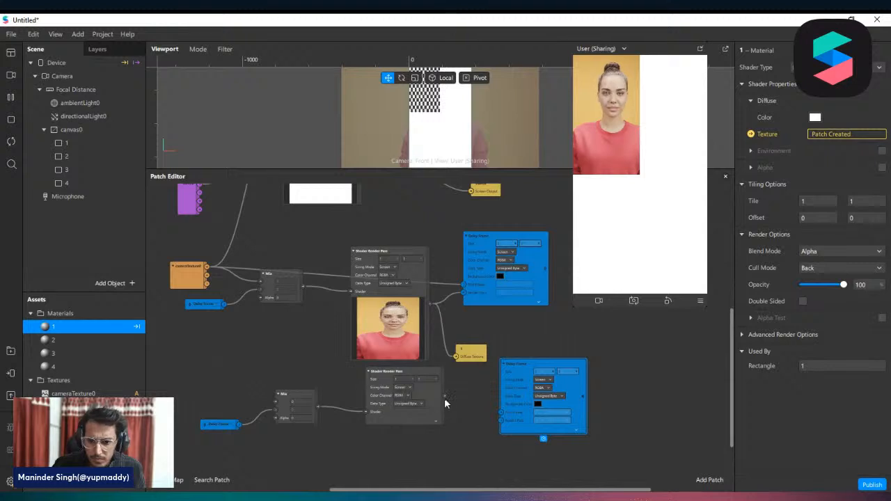
left_click_drag(445, 395, 518, 373)
left_click_drag(208, 266, 518, 373)
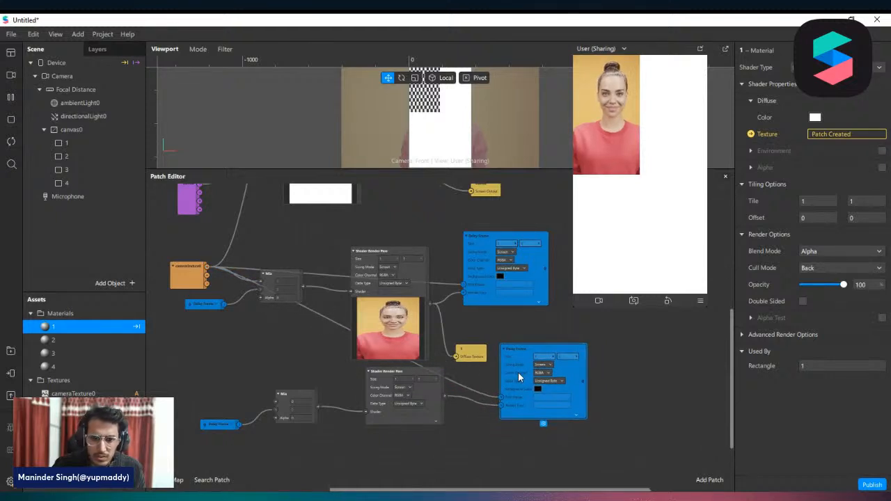
Step: Create a diffuse texture patch for material 2, place it below the second Delay Frame and connect the second Shader Render Pass to it
double_click(53, 340)
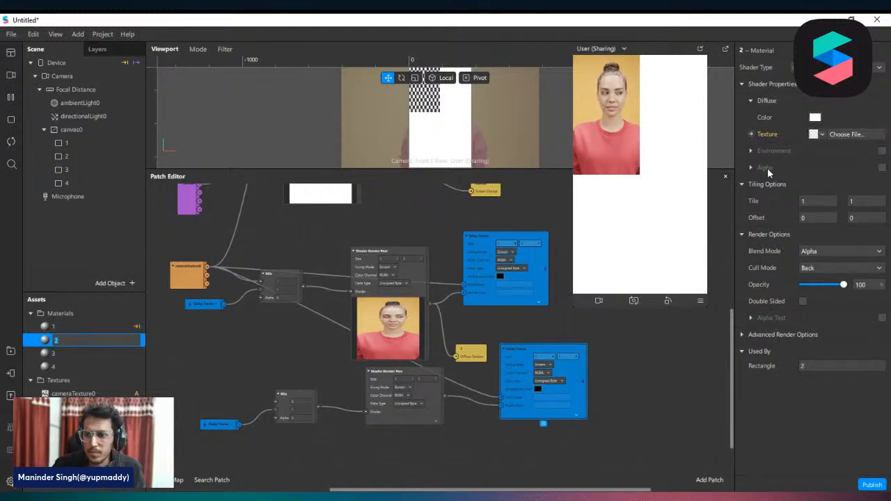
left_click(751, 134)
scroll(529, 314, "down", 1)
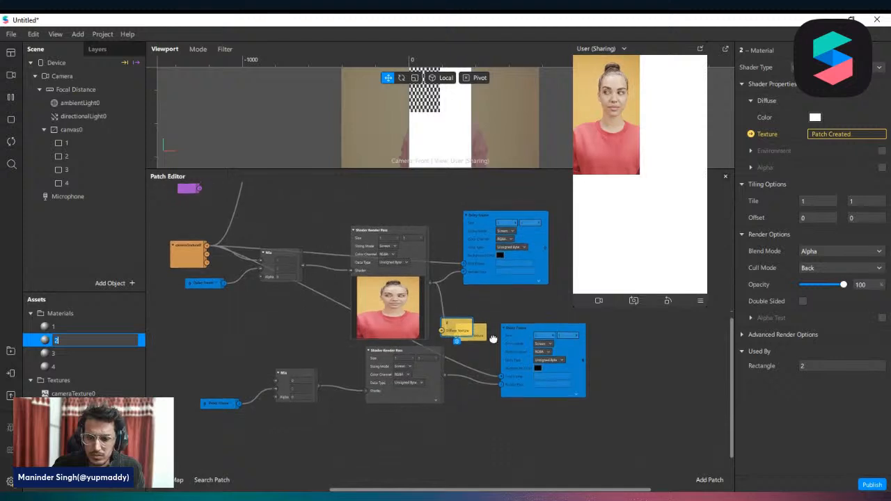
left_click_drag(457, 328, 501, 416)
left_click_drag(444, 377, 496, 427)
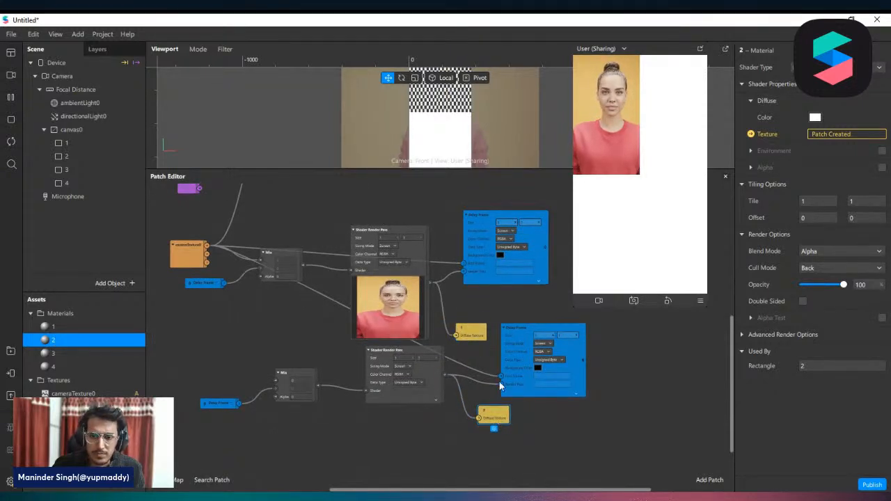
Step: Connect cameraTexture0's output to the second Mix patch's first input
scroll(503, 364, "down", 2)
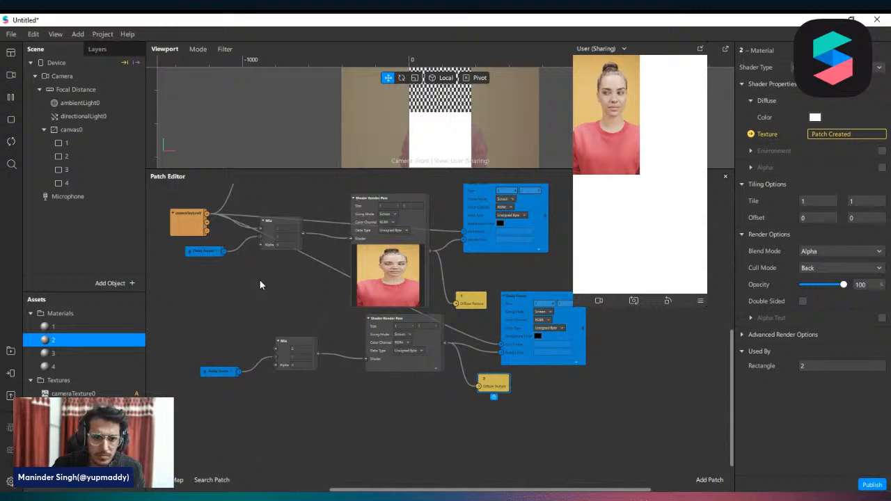
scroll(259, 279, "up", 3)
left_click_drag(207, 257, 277, 394)
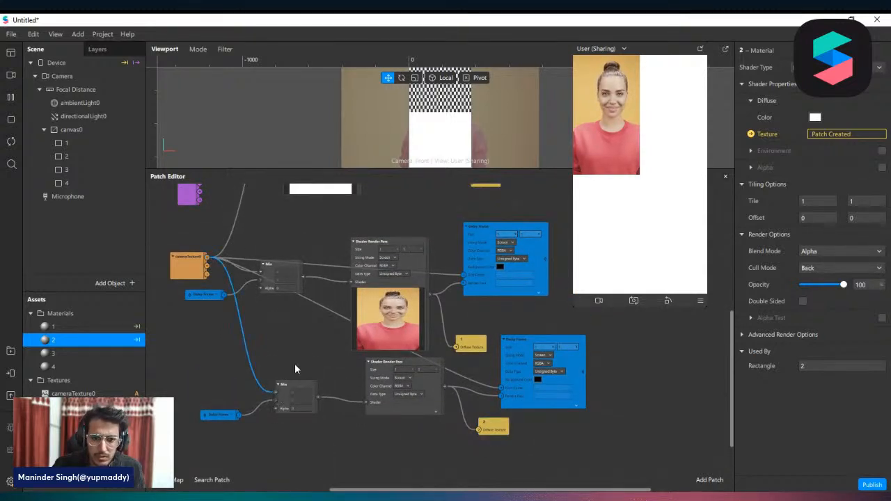
Step: Align the second Shader Render Pass under the first and set the second row's receiver to the second Delay Frame
scroll(338, 312, "down", 1)
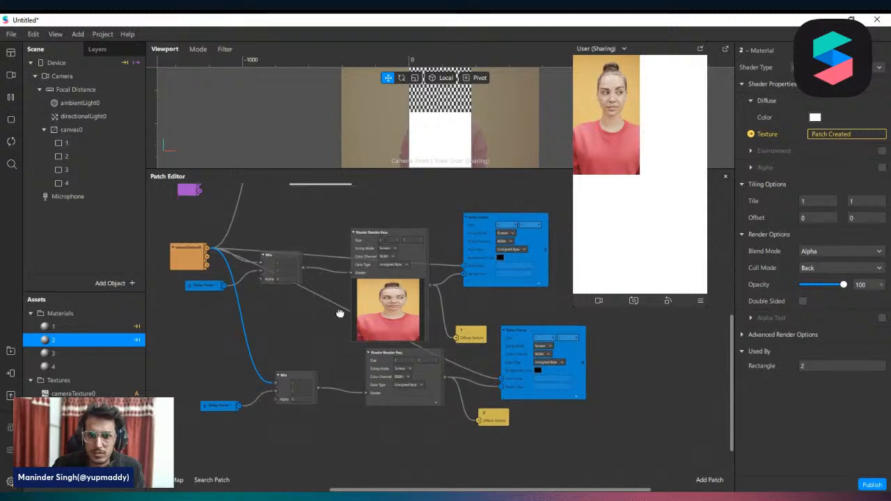
left_click_drag(409, 352, 424, 383)
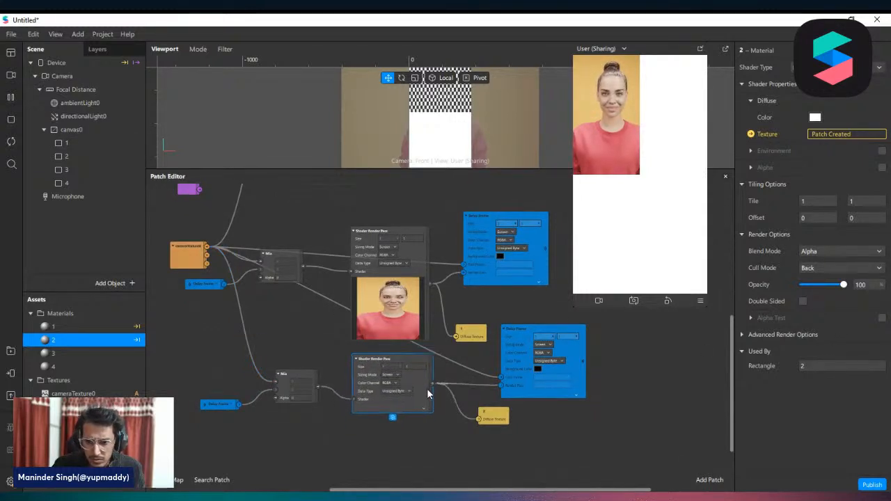
left_click(232, 407)
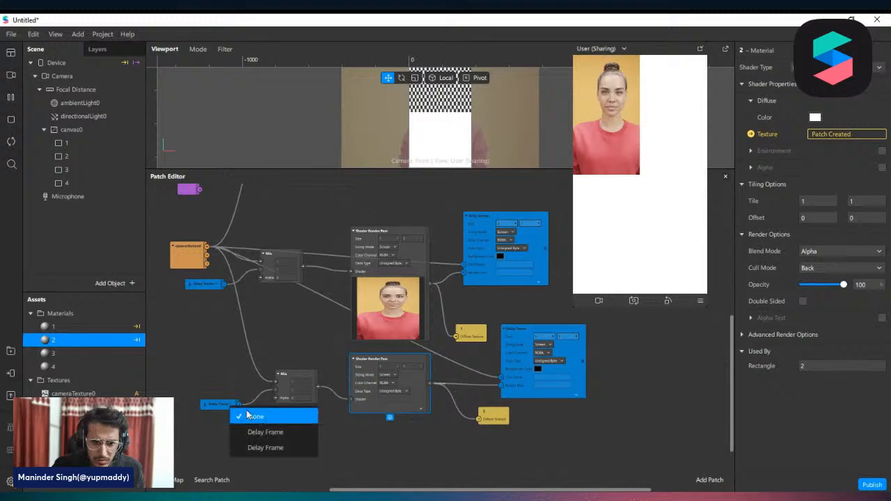
left_click(282, 447)
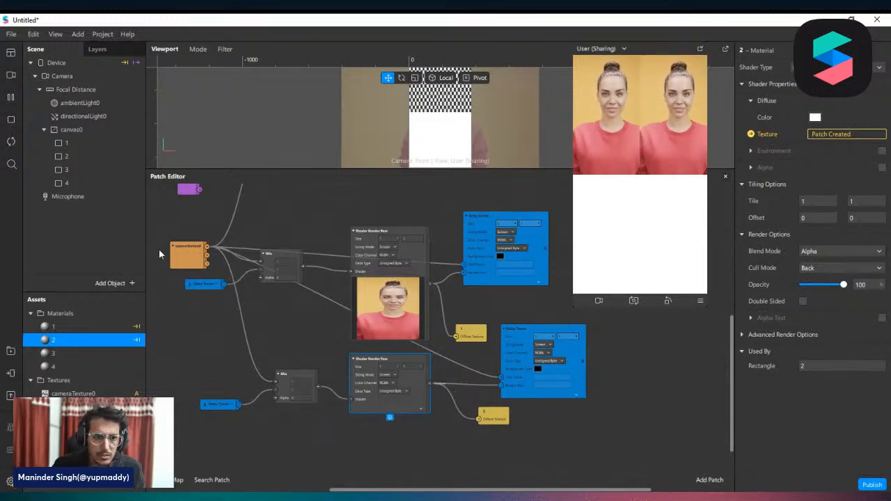
Step: Move material 2's Diffuse Texture patch just above material 1's Diffuse Texture patch
scroll(424, 303, "down", 1)
scroll(512, 341, "down", 2, "ctrl")
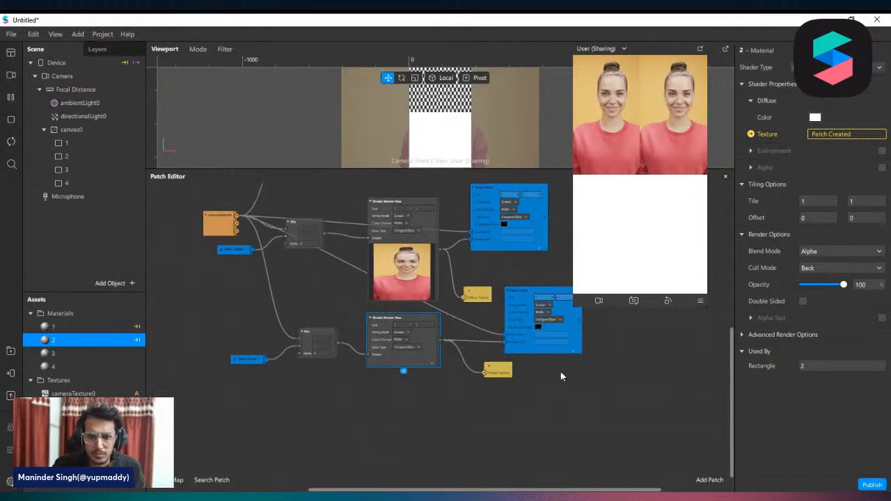
left_click_drag(595, 394, 188, 339)
left_click_drag(300, 356, 472, 373)
left_click_drag(497, 364, 477, 268)
Step: Duplicate the second row's receiver, Mix, Shader Render Pass and Delay Frame patches and place the copies as a third row below
left_click_drag(609, 422, 254, 328)
key("ctrl+d")
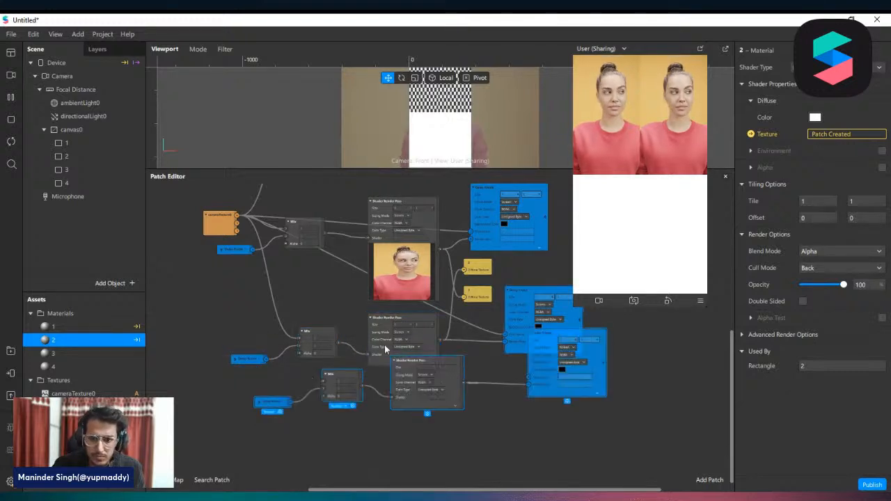
left_click_drag(385, 345, 406, 420)
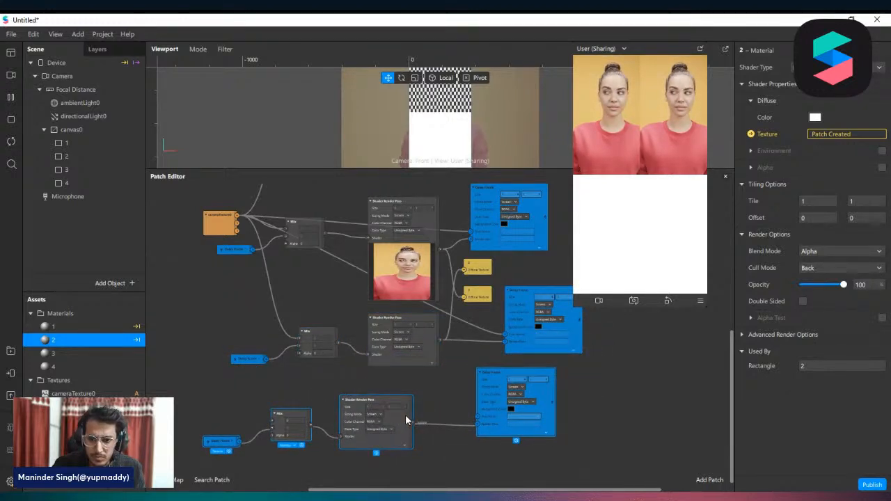
left_click(661, 410)
left_click_drag(500, 399, 528, 419)
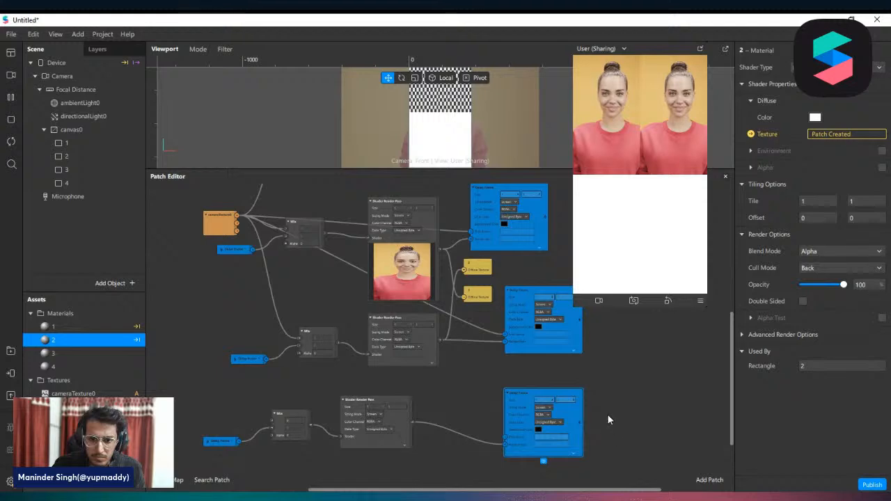
Step: Move the whole third row of patches up and align it under the second row
scroll(599, 409, "down", 3)
scroll(624, 425, "up", 2)
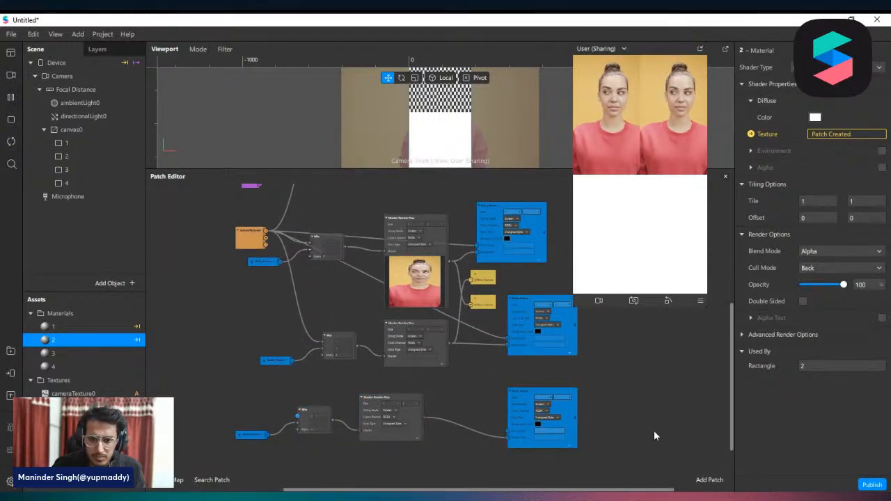
left_click_drag(654, 430, 216, 431)
left_click_drag(307, 420, 331, 401)
scroll(550, 426, "up", 3)
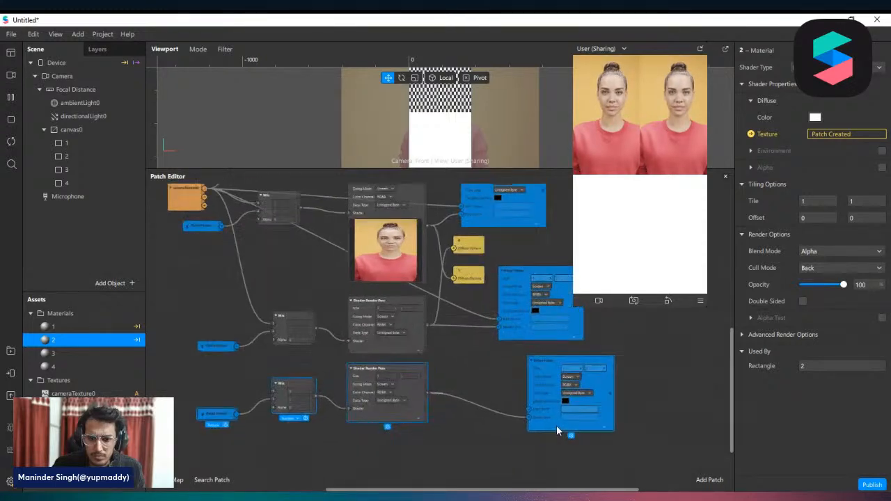
Step: Connect cameraTexture0's output to the third Mix patch's first input
scroll(410, 419, "down", 1)
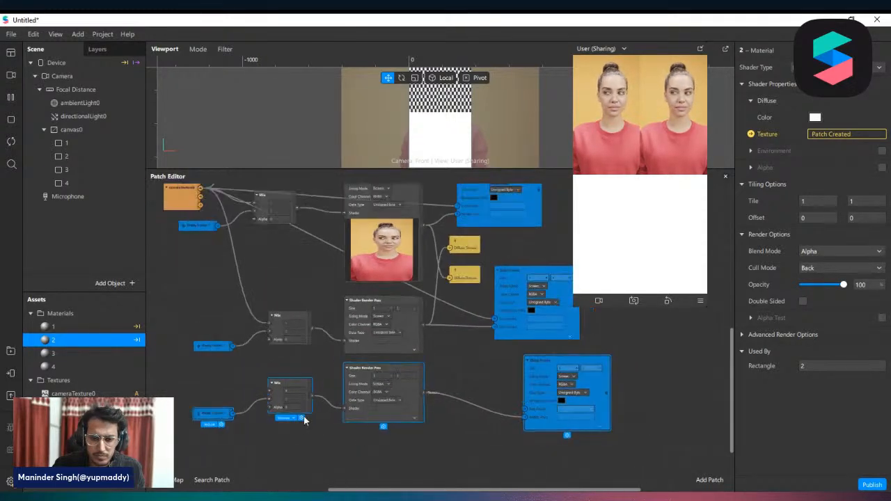
scroll(305, 418, "up", 2)
scroll(379, 371, "down", 2)
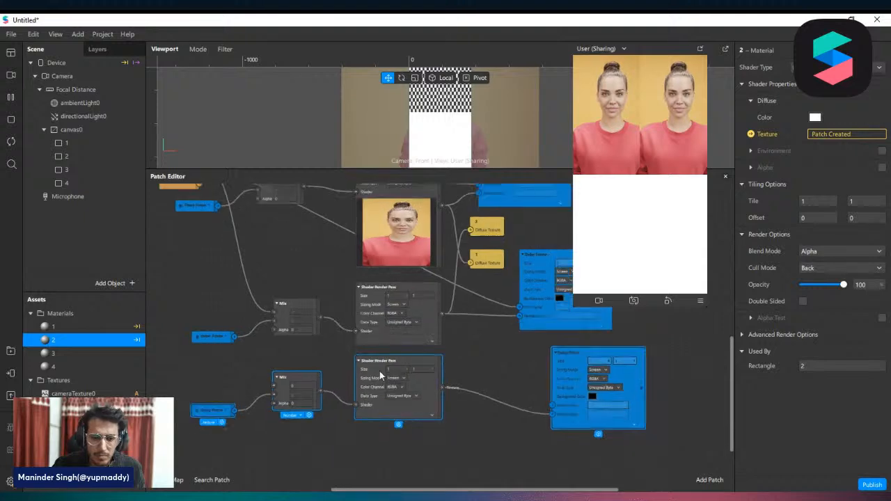
scroll(253, 261, "up", 1)
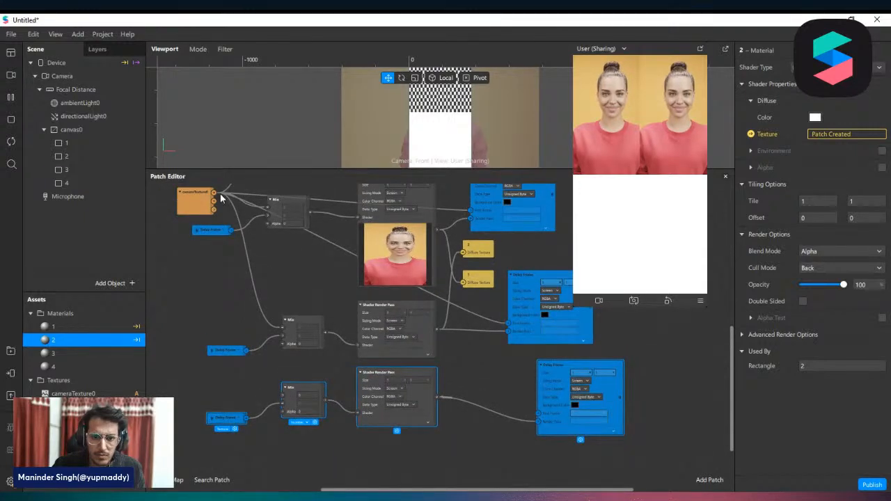
left_click_drag(214, 193, 282, 396)
scroll(294, 298, "down", 1)
scroll(294, 297, "down", 2)
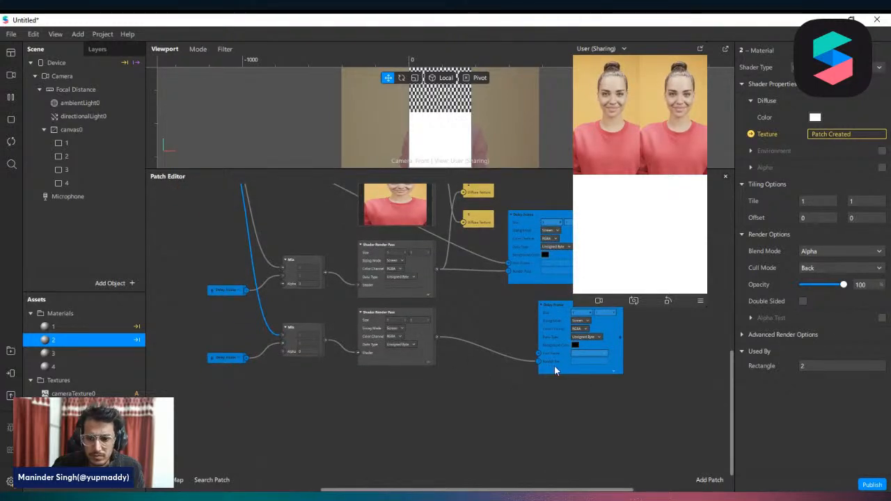
scroll(235, 261, "up", 2)
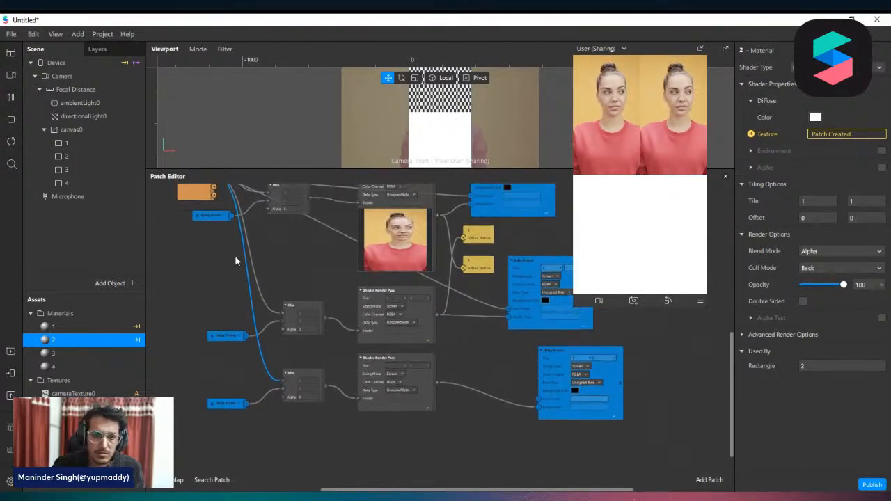
Step: Connect cameraTexture0 to the third Delay Frame's First Frame input and expand the third row's Delay Frame and Shader Render Pass previews
left_click_drag(206, 201, 530, 374)
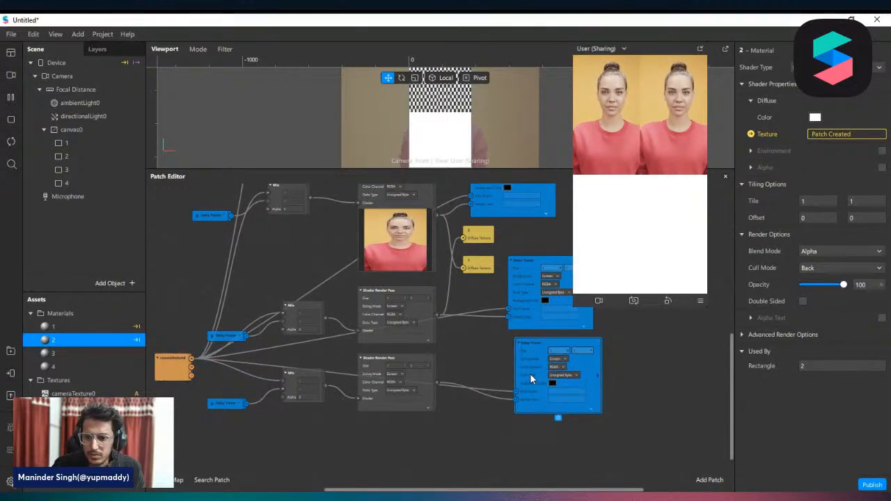
left_click(593, 405)
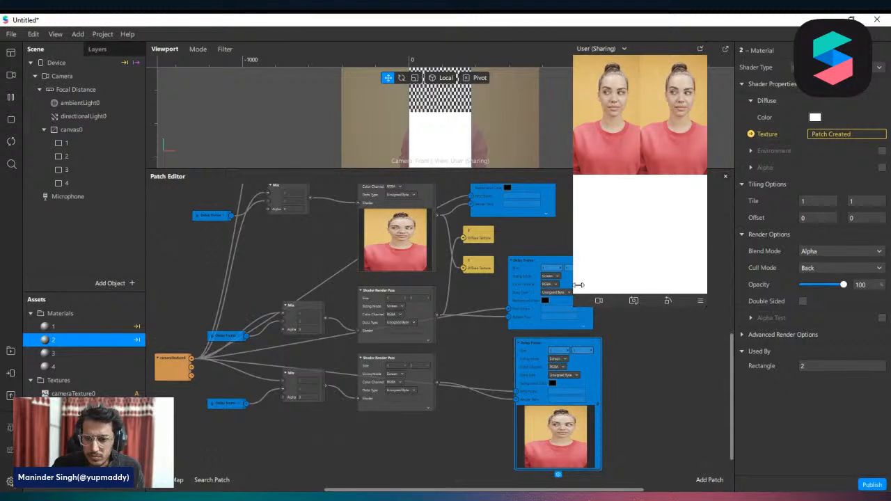
scroll(521, 359, "down", 3)
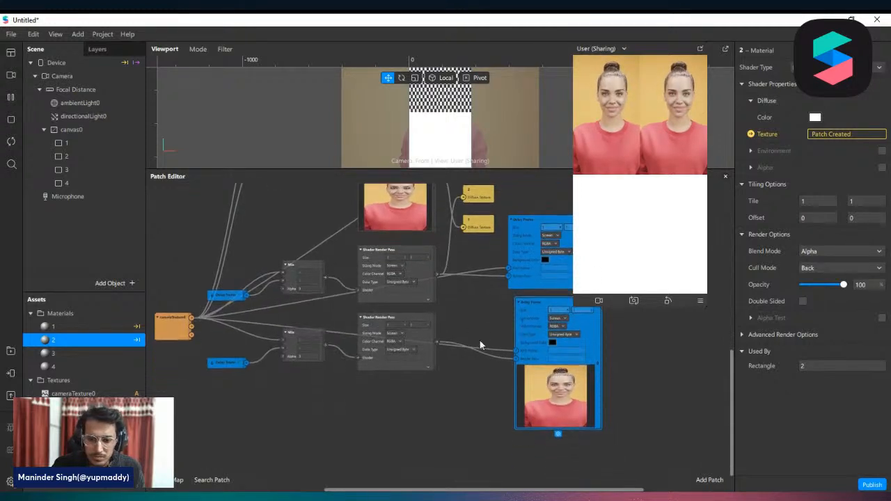
left_click(429, 355)
scroll(446, 349, "down", 1)
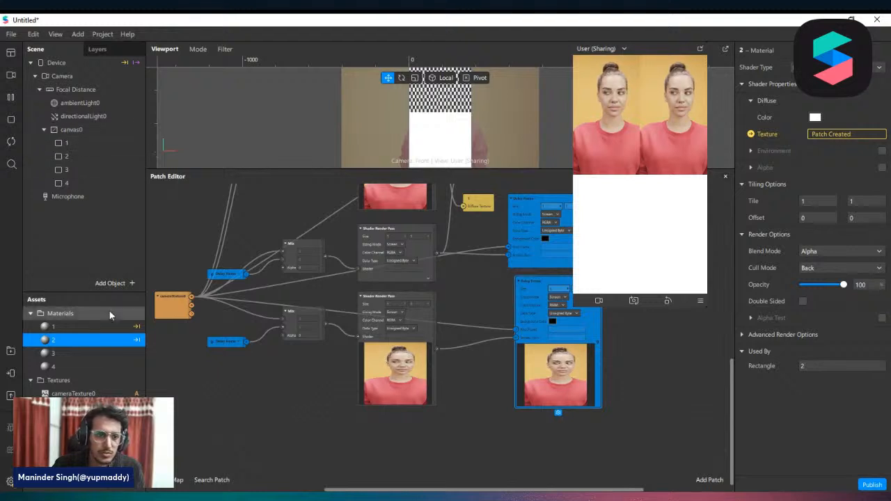
Step: Create a Diffuse Texture patch for material 3 and connect the third Shader Render Pass output to it
double_click(67, 355)
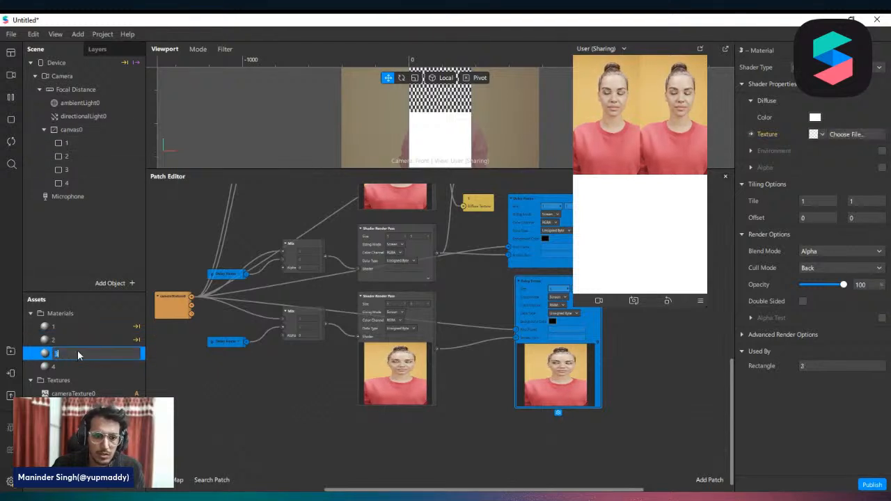
left_click(751, 133)
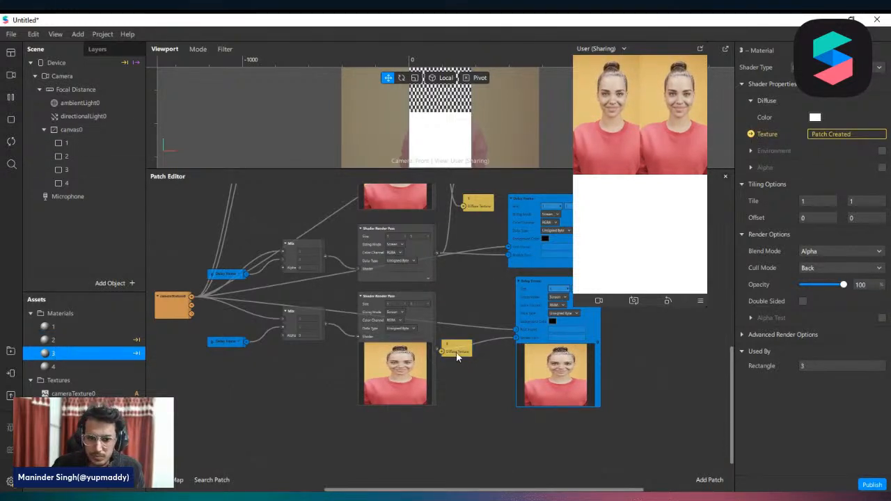
left_click_drag(456, 351, 477, 384)
left_click_drag(437, 348, 463, 386)
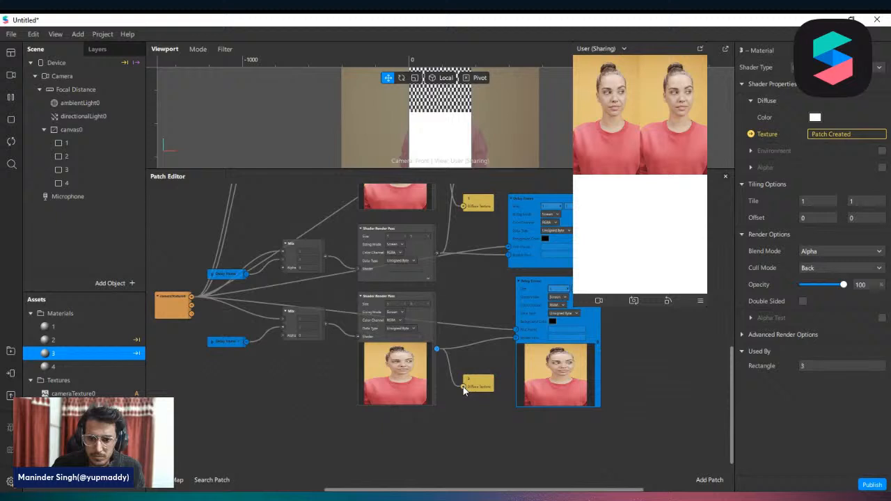
left_click(237, 344)
left_click(278, 419)
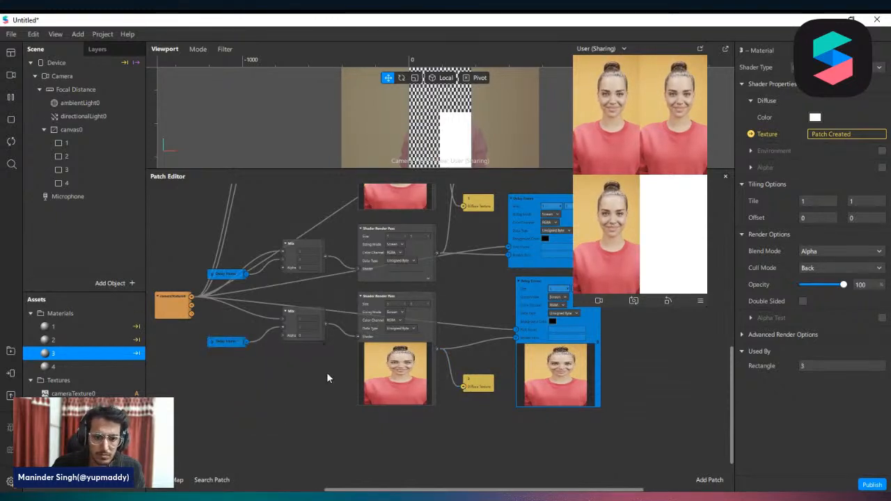
Step: Move material 3's Diffuse Texture patch up, clear of the third row's patches
scroll(640, 342, "down", 2)
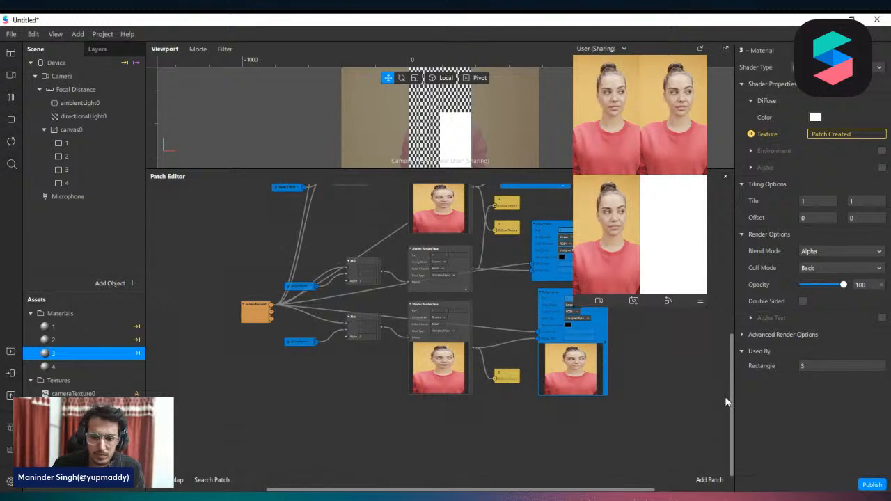
left_click_drag(686, 403, 300, 328)
left_click_drag(513, 376, 508, 291)
left_click(525, 388)
Step: Duplicate the third row's receiver, Mix, Shader Render Pass and Delay Frame patches and place the copies as a fourth row below
left_click_drag(683, 425, 300, 339)
key("ctrl+d")
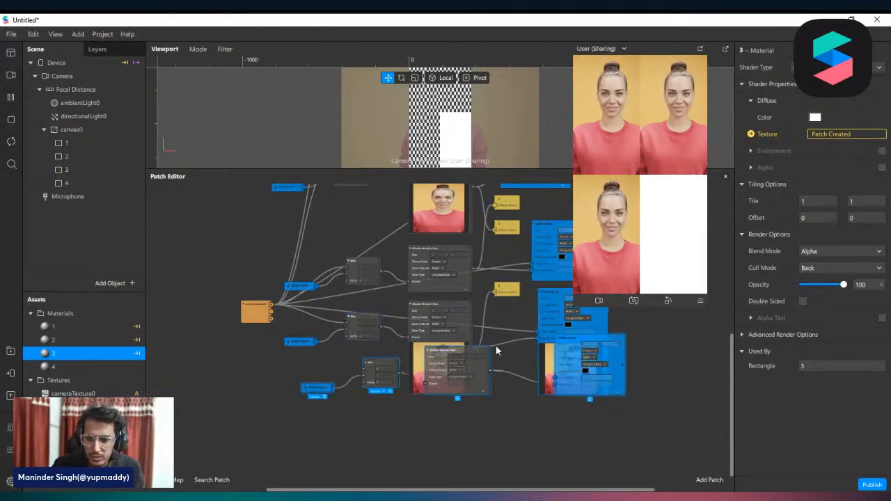
scroll(568, 355, "down", 1)
left_click_drag(571, 351, 560, 429)
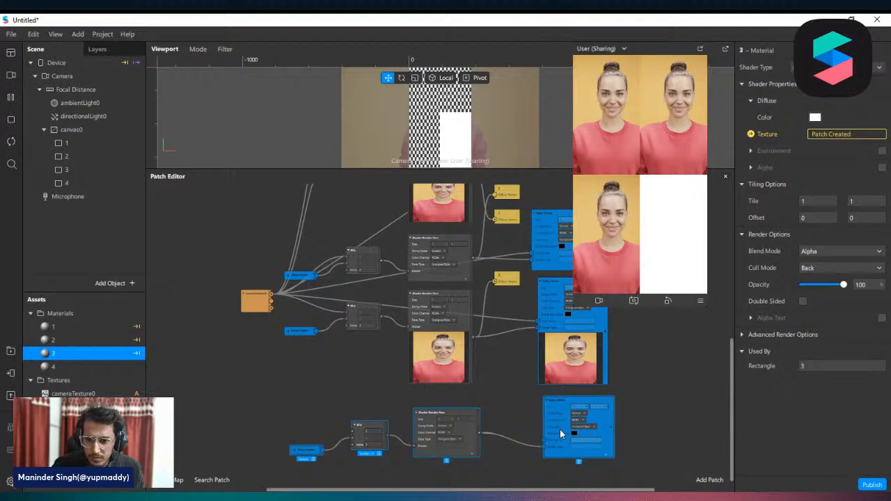
left_click(308, 403)
left_click_drag(285, 406, 466, 438)
left_click(294, 391)
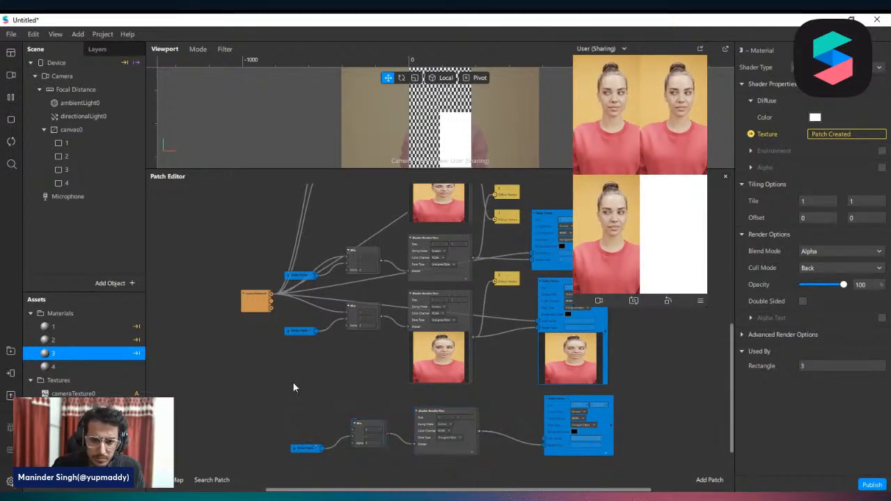
Step: Connect cameraTexture0's output to the fourth Mix patch's first input and the fourth Delay Frame's First Frame input
left_click_drag(271, 294, 321, 447)
scroll(417, 390, "down", 3)
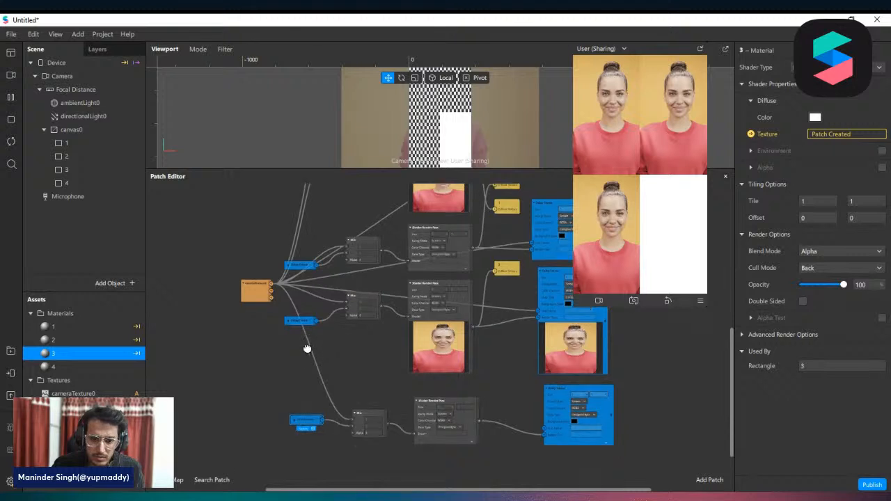
scroll(680, 401, "up", 2)
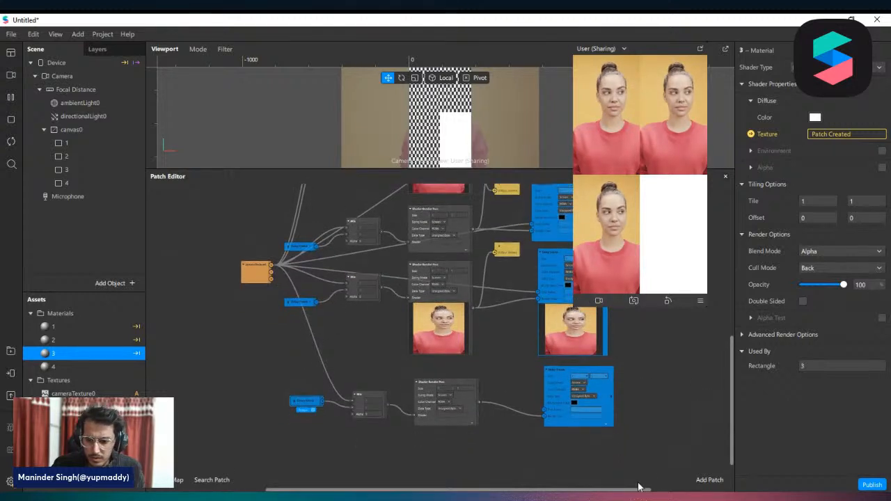
left_click_drag(273, 266, 543, 409)
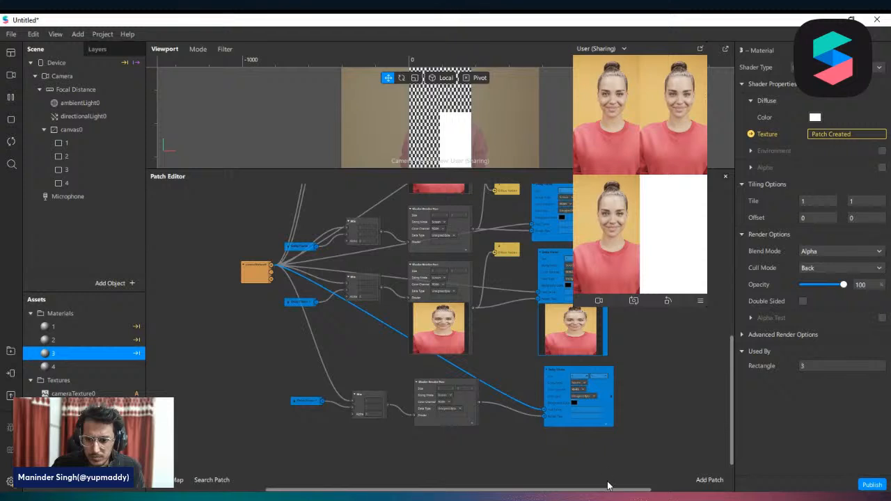
scroll(529, 445, "right", 3)
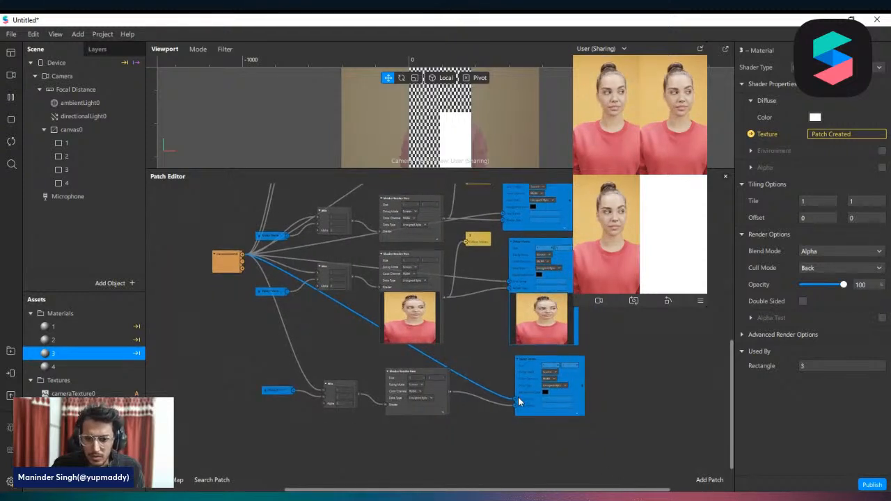
Step: Create material 4's Diffuse Texture patch beside the fourth row and feed it from the fourth Shader Render Pass output
scroll(518, 396, "down", 2)
double_click(71, 364)
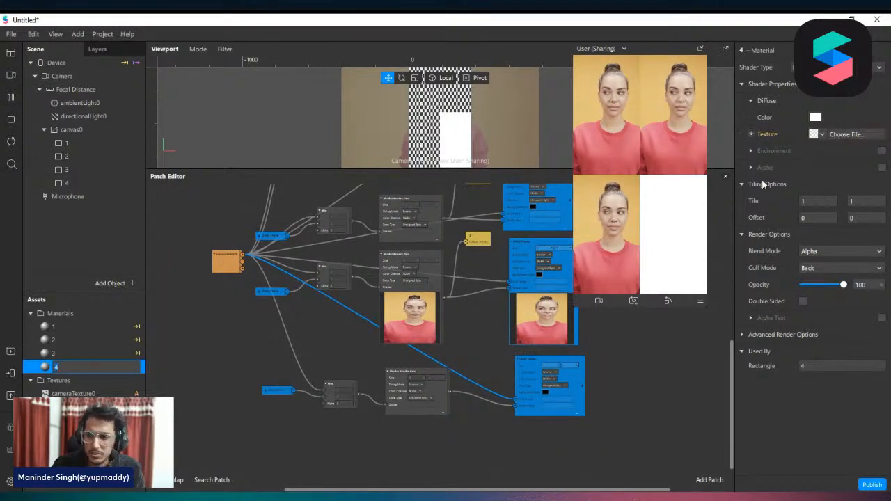
left_click(752, 134)
left_click_drag(459, 346, 492, 422)
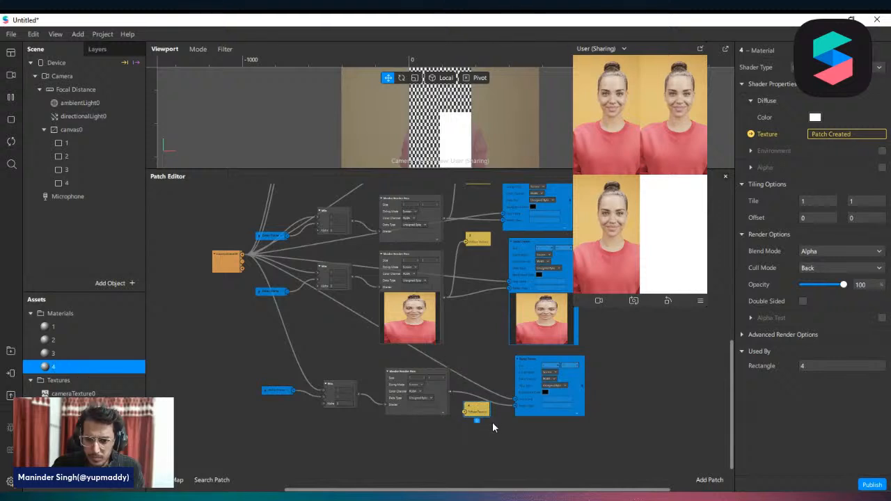
left_click_drag(450, 393, 466, 416)
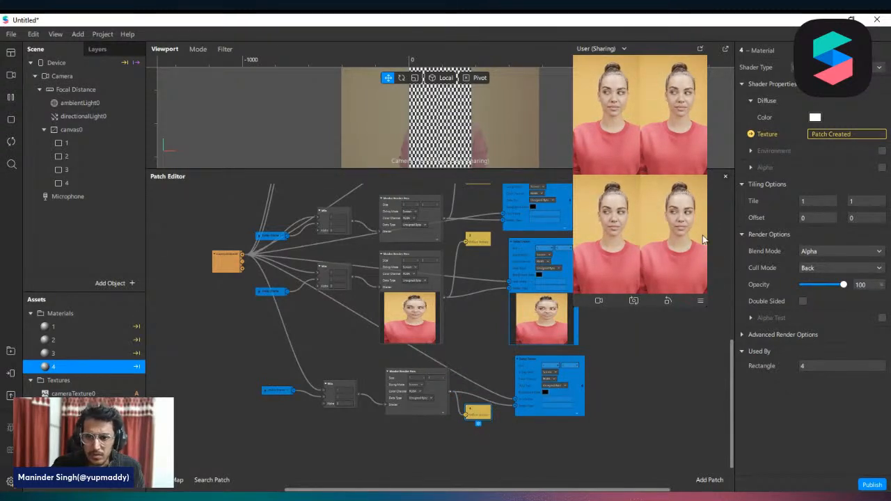
Step: Enlarge the simulator preview to inspect the two-by-two camera grid
left_click_drag(584, 306, 534, 395)
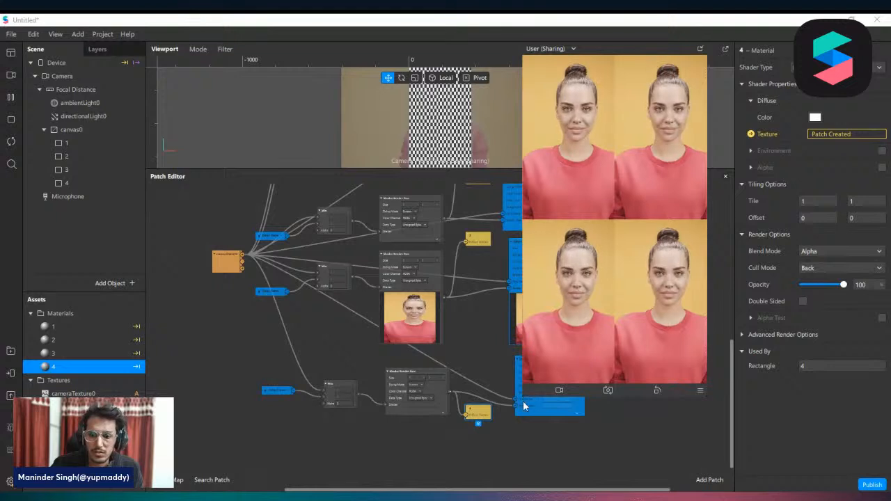
left_click_drag(529, 394, 539, 369)
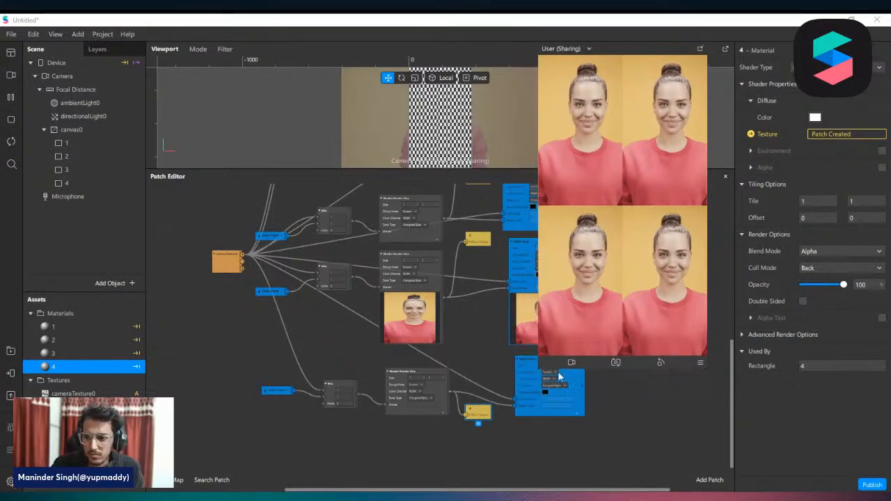
left_click(744, 335)
left_click(743, 335)
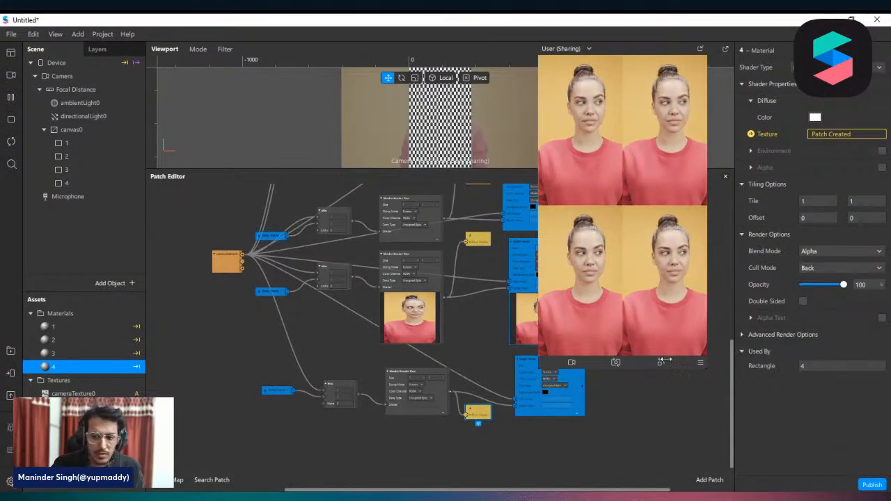
Step: Examine the whole patch graph, checking the connections of all four rows to the delay patches and materials
scroll(509, 366, "up", 3)
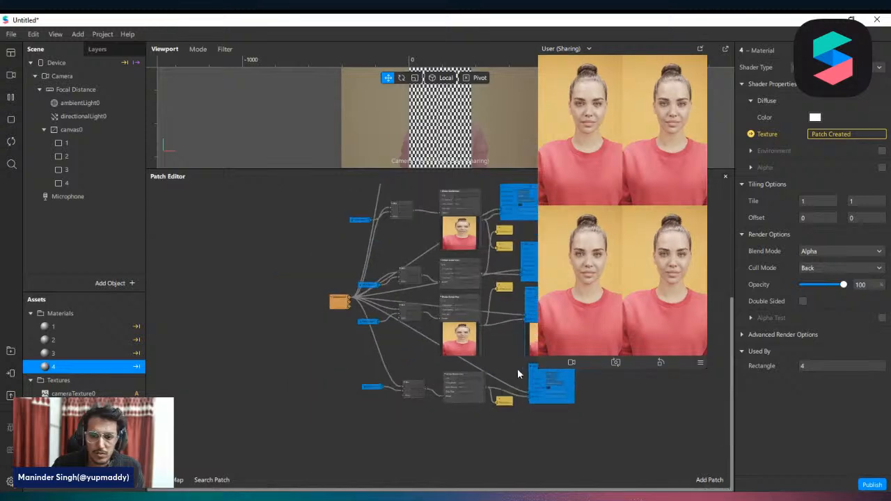
scroll(406, 252, "down", 2)
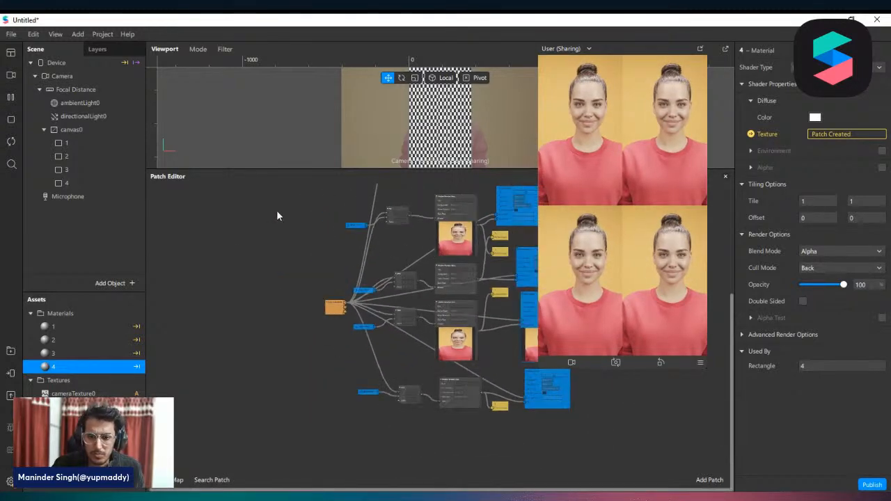
scroll(411, 240, "up", 2)
scroll(432, 245, "up", 5)
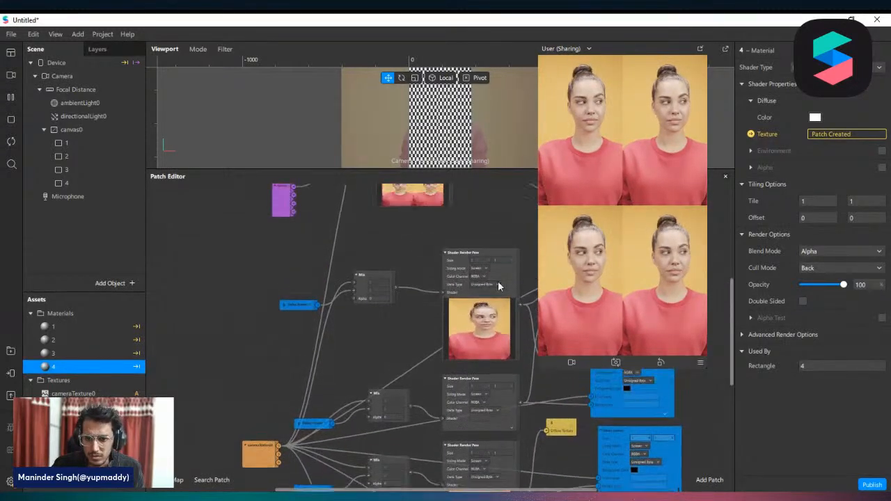
scroll(411, 338, "right", 3)
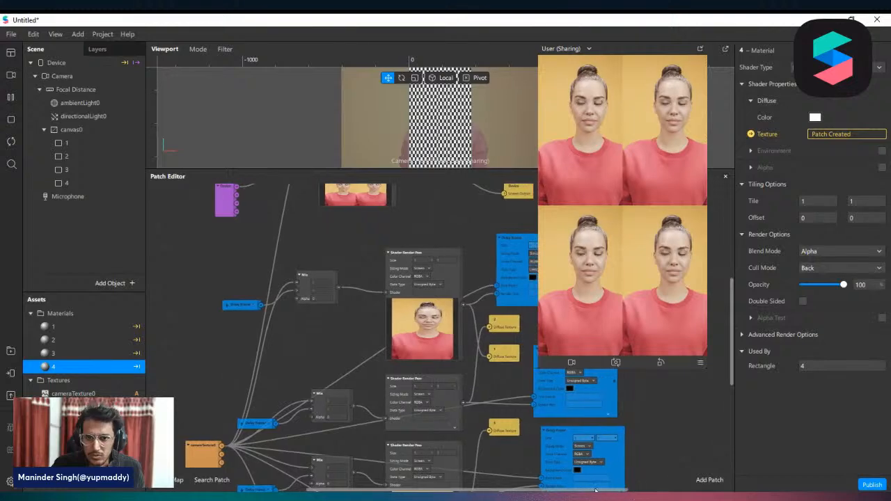
scroll(598, 431, "down", 2)
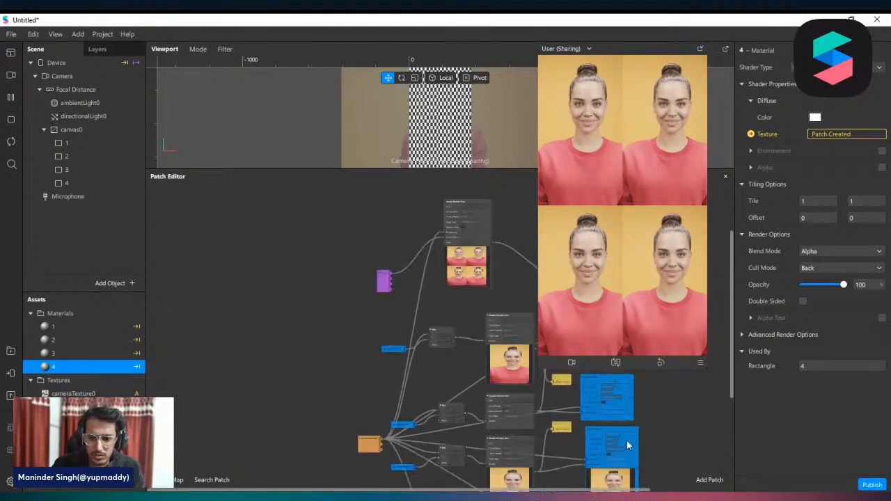
scroll(348, 332, "down", 3)
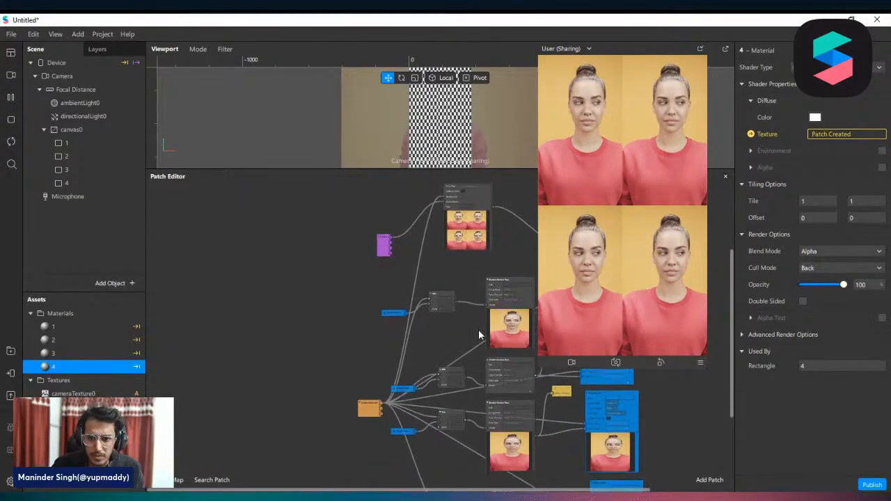
left_click_drag(639, 490, 723, 486)
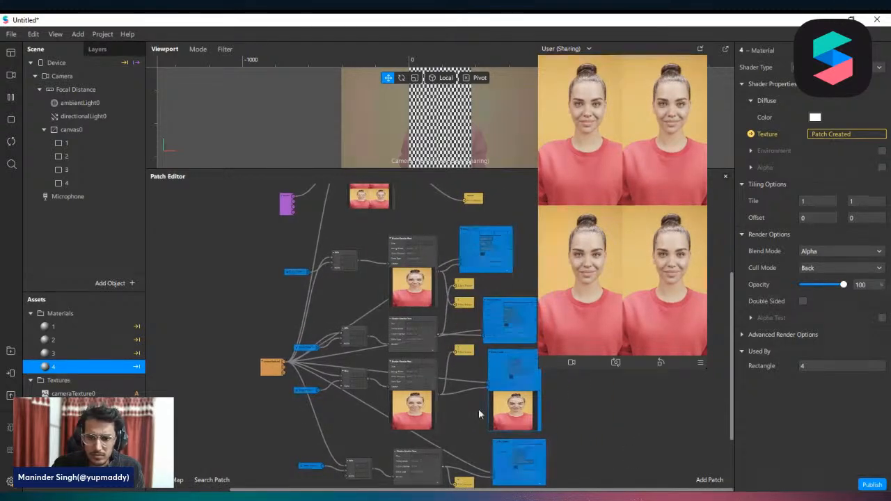
scroll(369, 366, "up", 1)
scroll(368, 364, "up", 1)
scroll(358, 352, "up", 2)
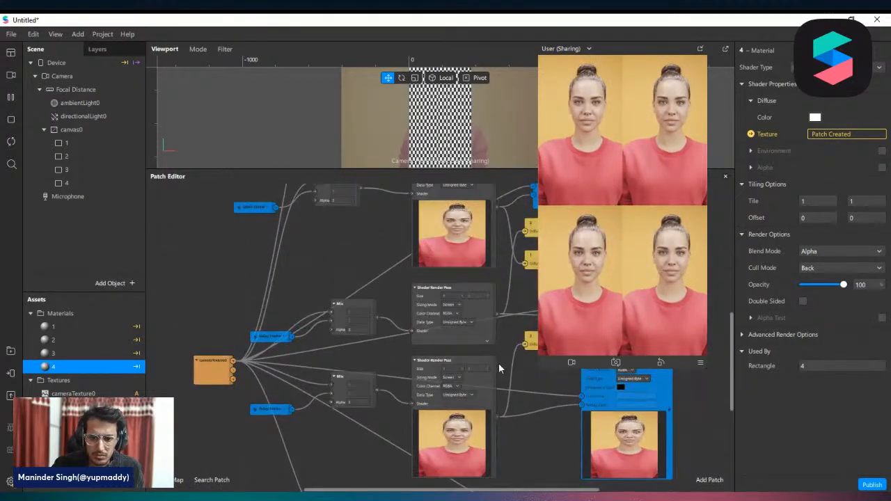
scroll(499, 362, "down", 4)
scroll(553, 453, "down", 3)
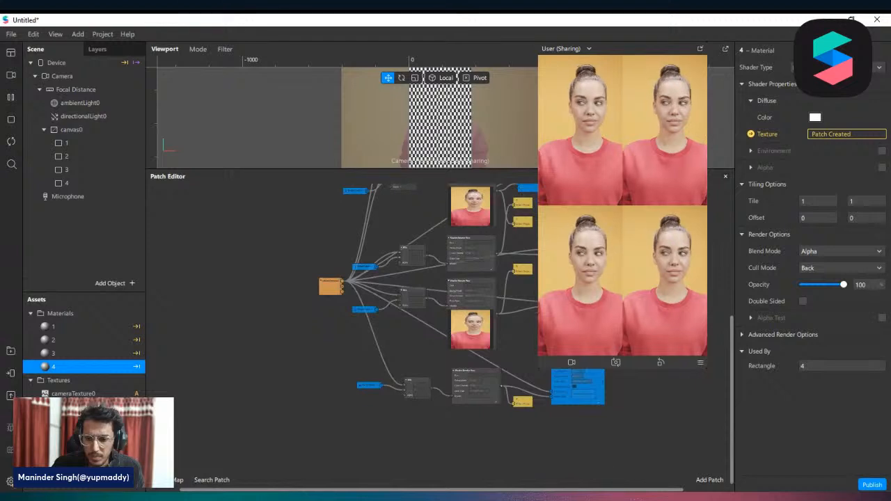
left_click_drag(639, 491, 689, 491)
scroll(502, 395, "up", 3)
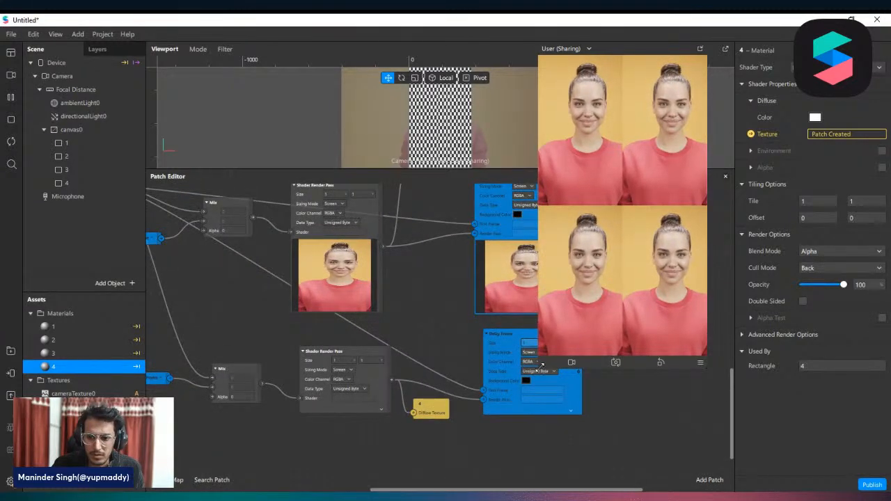
Step: Shrink the simulator preview and move the fourth Delay Frame patch to align beneath the third one
left_click_drag(546, 363, 612, 278)
left_click_drag(519, 351, 508, 350)
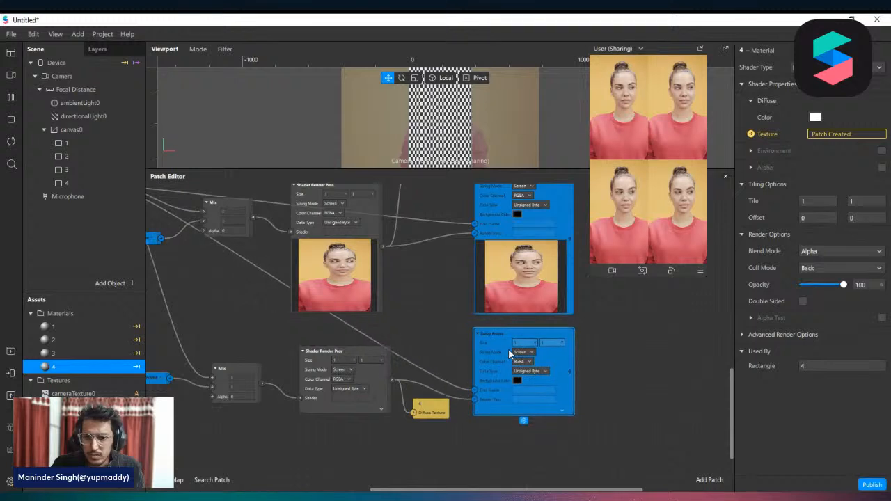
scroll(519, 341, "down", 2)
scroll(540, 352, "left", 2)
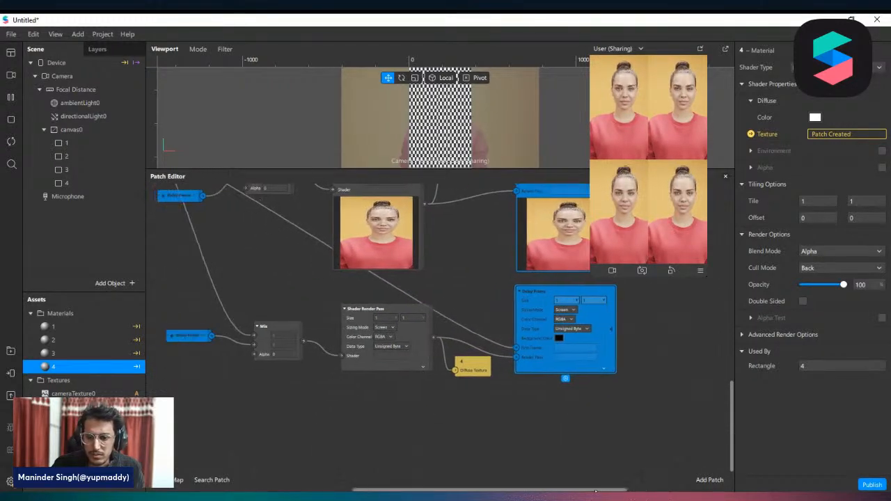
left_click_drag(533, 352, 534, 336)
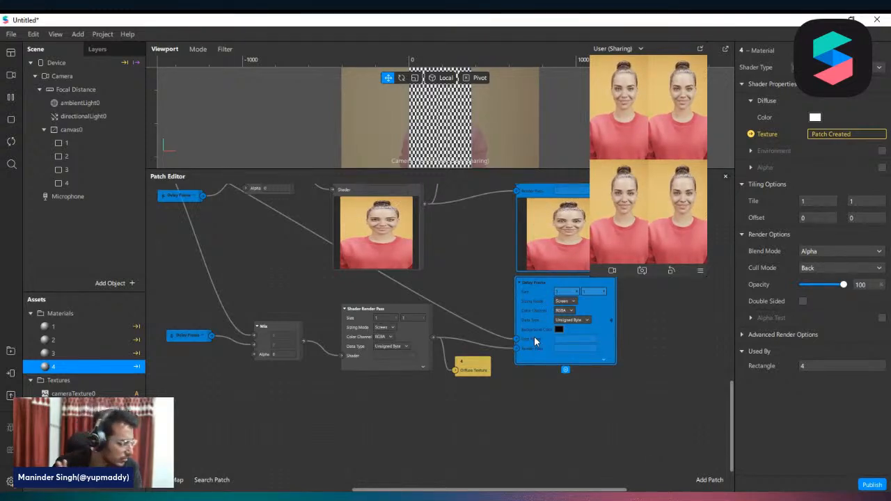
Step: Move the fourth Delay Frame patch slightly lower beneath the third one
mouse_move(534, 336)
left_mouse_down()
mouse_move(536, 351)
mouse_move(529, 349)
left_mouse_up()
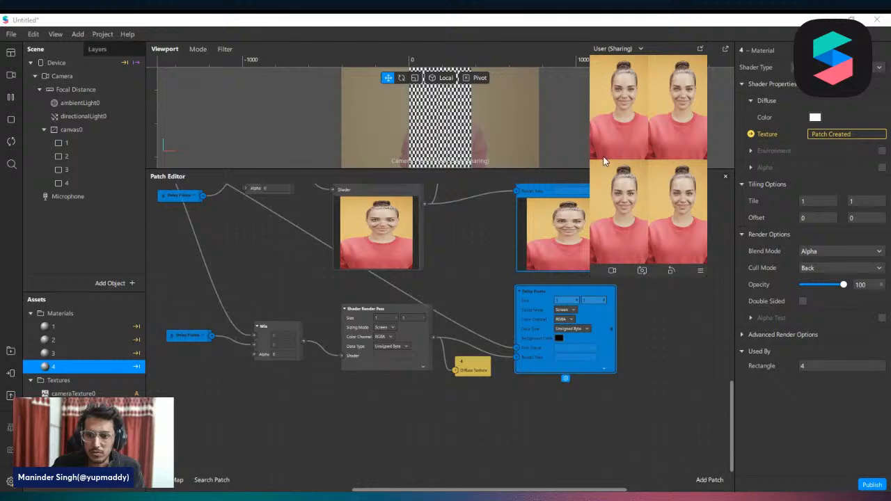
scroll(697, 400, "down", 3)
scroll(710, 405, "down", 1)
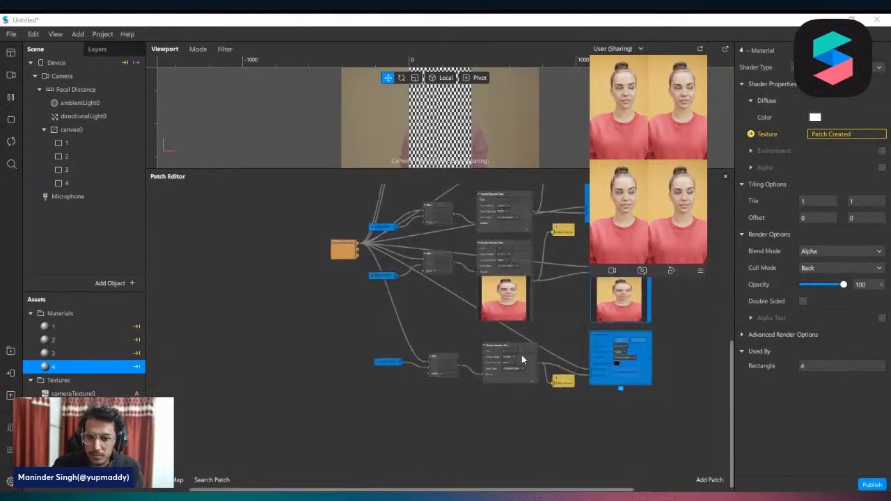
Step: Examine the lower rows of the patch graph and the empty area before the cameraTexture0 patch
scroll(347, 331, "up", 2)
left_click_drag(371, 318, 372, 350)
scroll(529, 351, "down", 3)
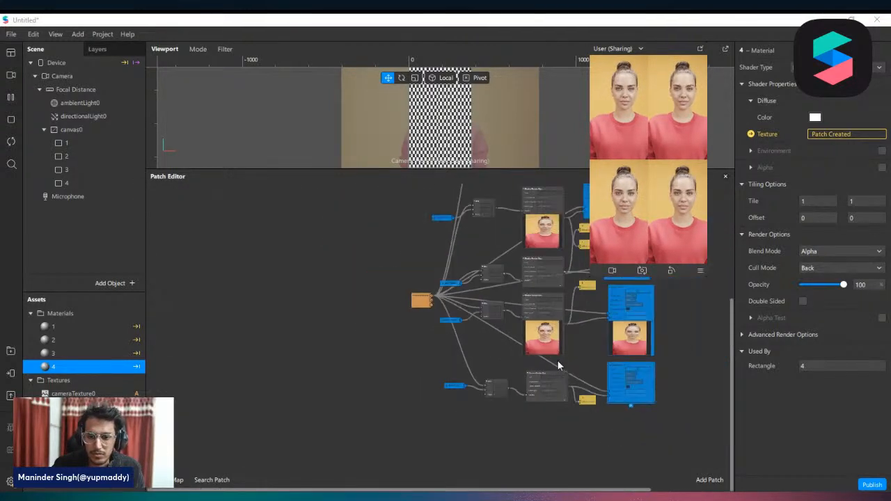
scroll(340, 305, "up", 3)
scroll(340, 305, "down", 2)
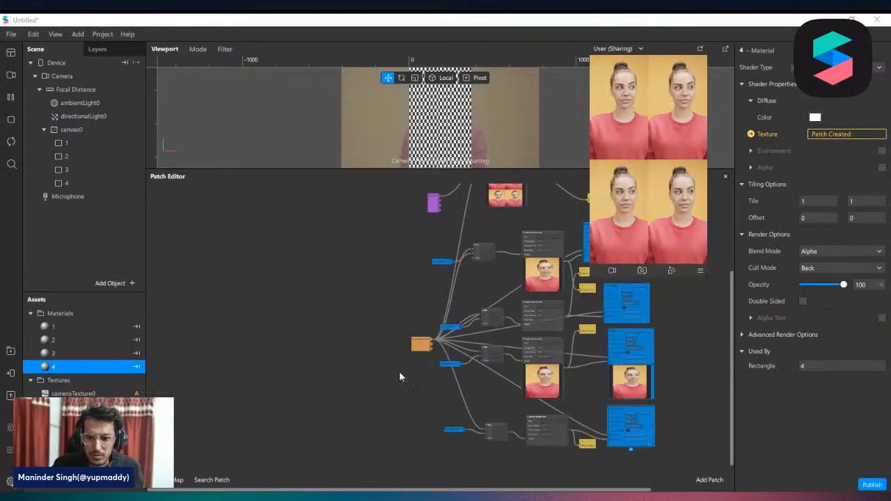
scroll(387, 373, "up", 2)
scroll(453, 358, "down", 2)
scroll(390, 352, "down", 2)
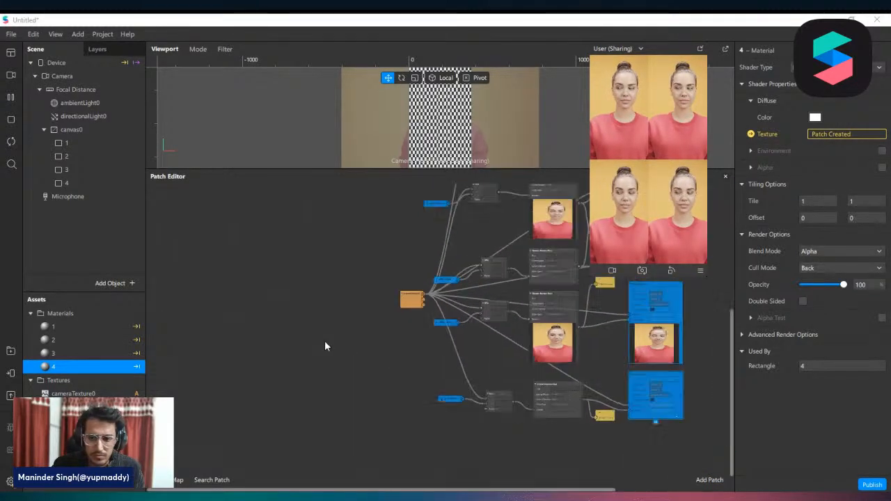
scroll(233, 319, "up", 3)
scroll(383, 315, "up", 3)
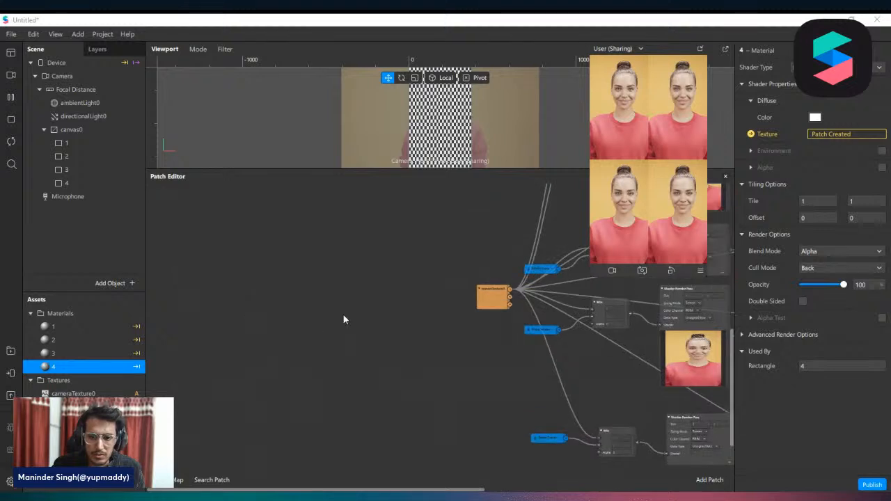
Step: Try a Screen Tap patch in the empty area before the cameraTexture0 patch and delete it
right_click(207, 275)
type("scre")
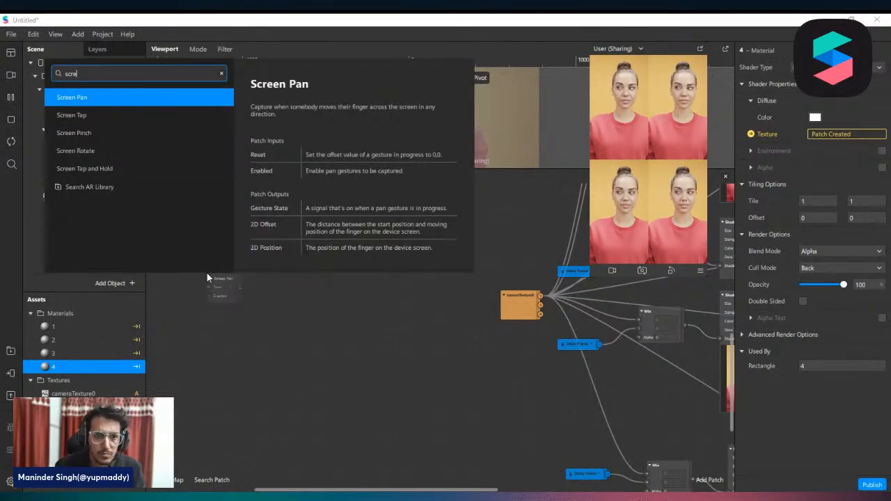
key("Down")
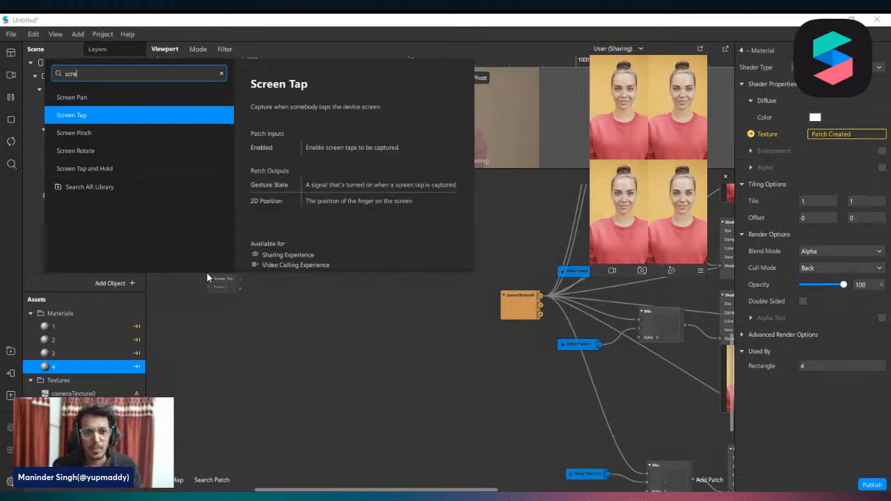
key("Return")
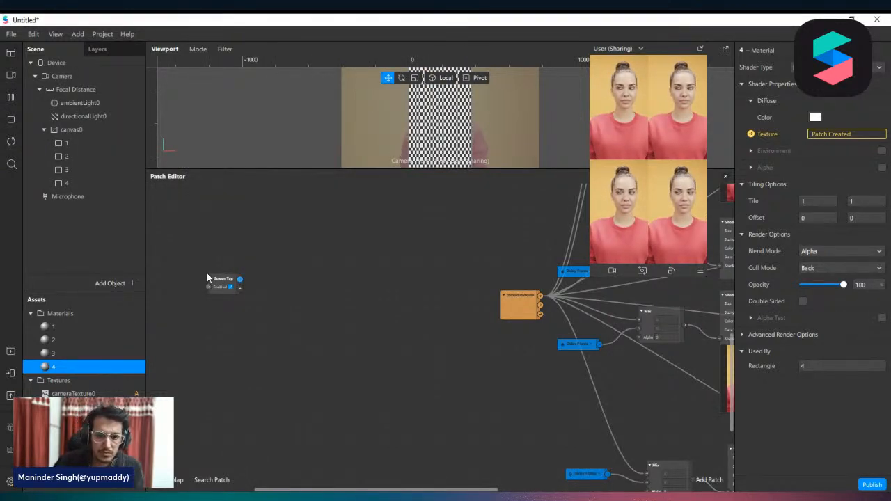
left_click_drag(257, 280, 259, 277)
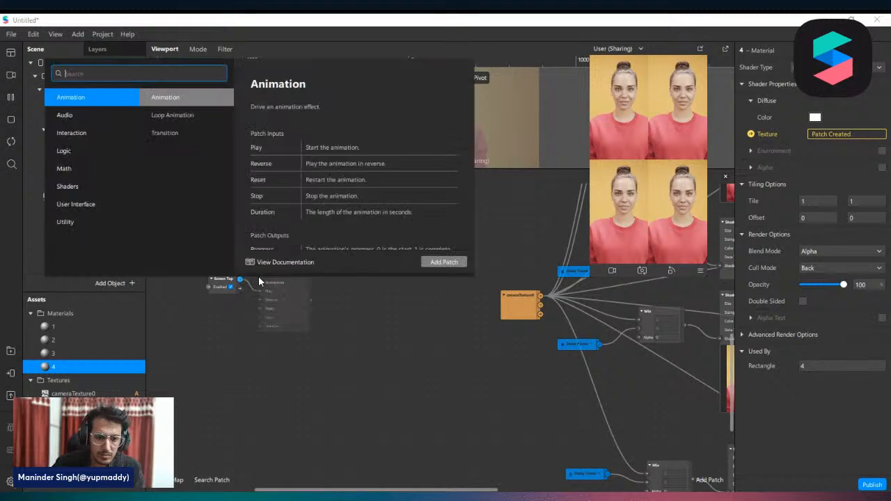
left_click(340, 369)
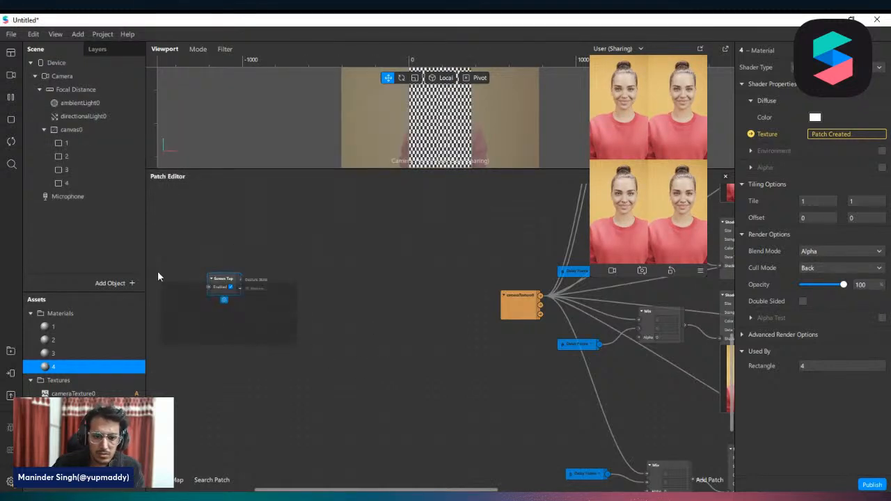
left_click_drag(221, 281, 251, 299)
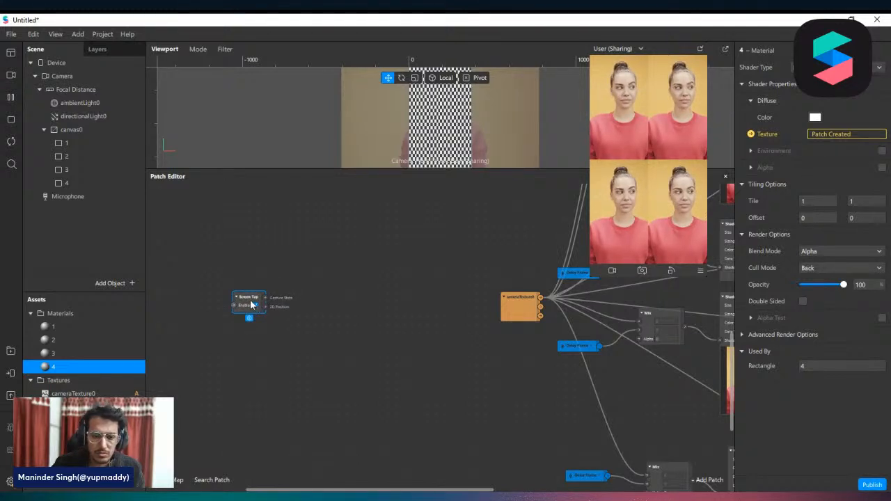
key("Delete")
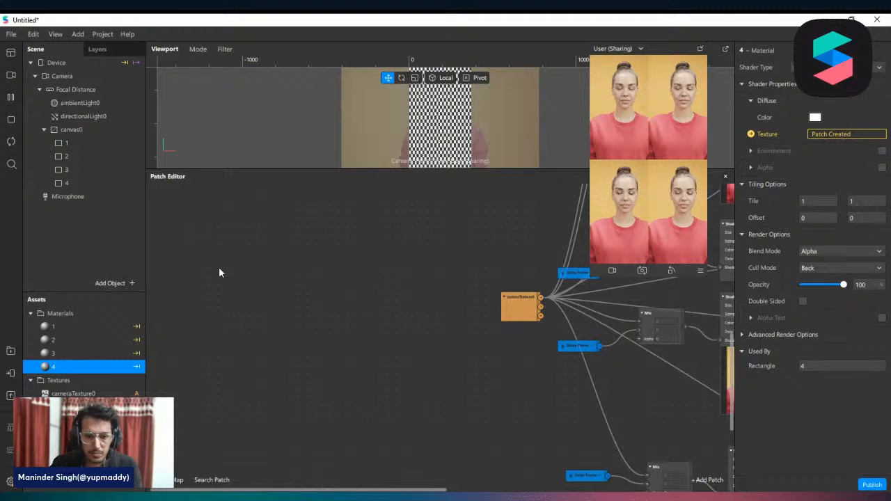
Step: Add an Object Tap patch before the cameraTexture0 patch and feed rectangle 1 into its Object input
right_click(220, 269)
type("obj")
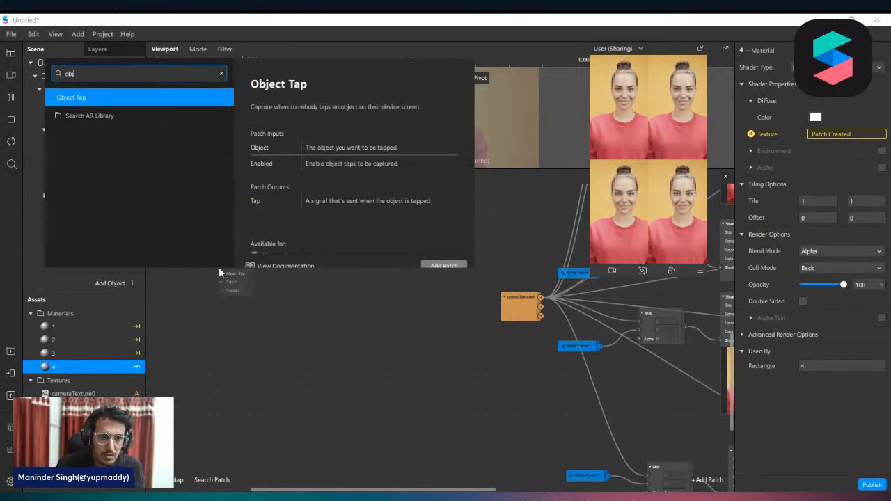
key("Return")
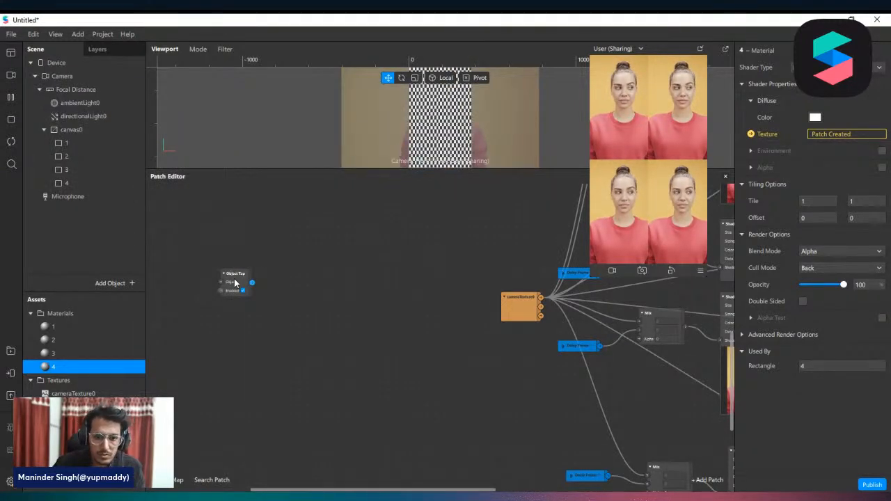
double_click(63, 142)
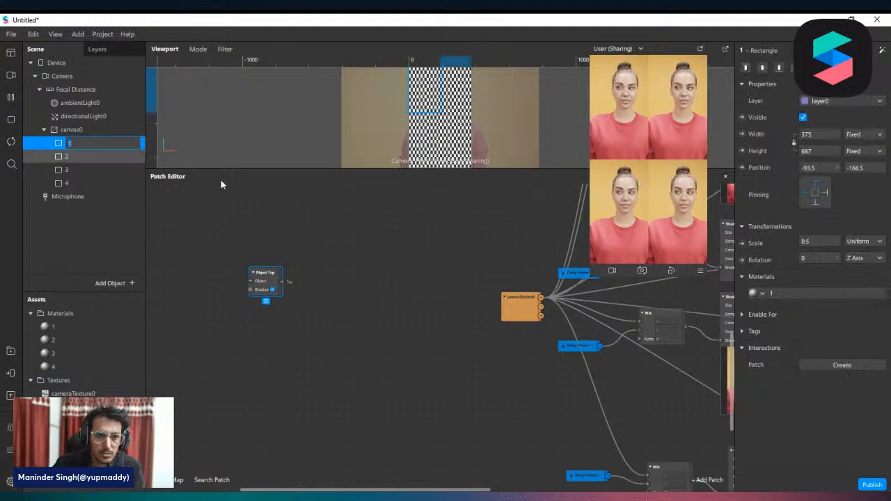
left_click(222, 185)
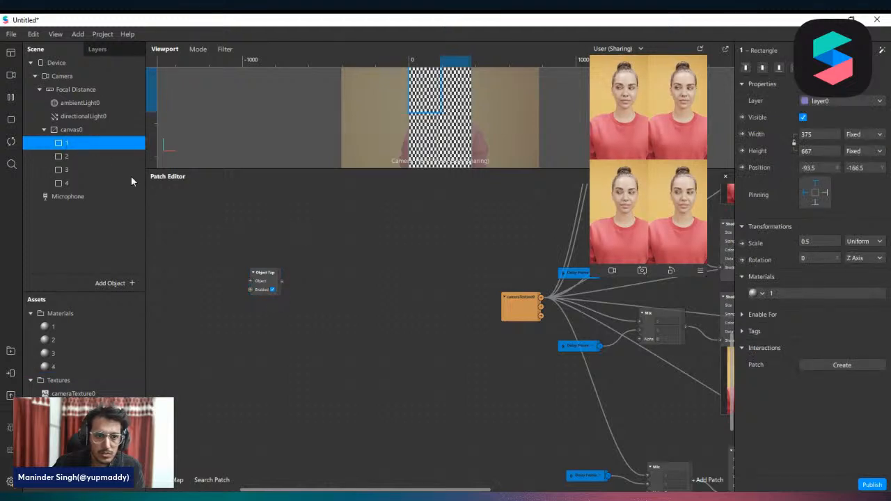
double_click(68, 144)
left_click_drag(120, 150, 243, 296)
scroll(246, 292, "up", 2)
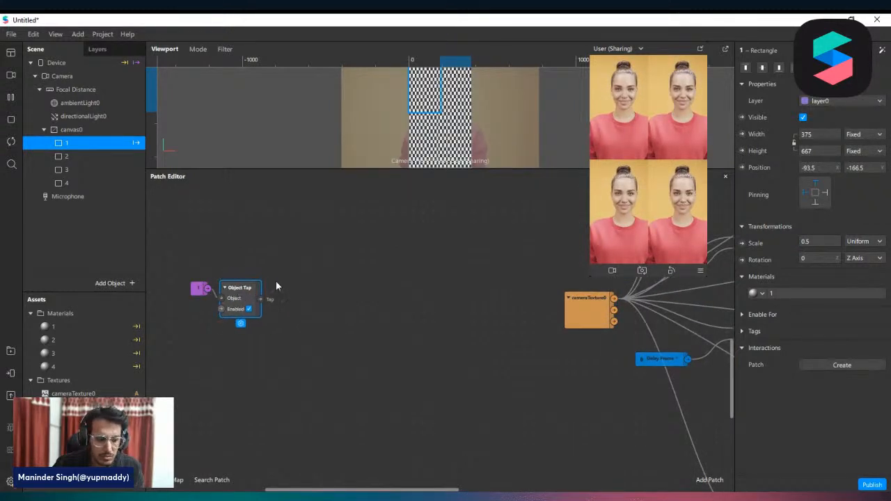
Step: Delete the Object Tap patch together with the rectangle 1 patch feeding it
scroll(284, 282, "down", 1)
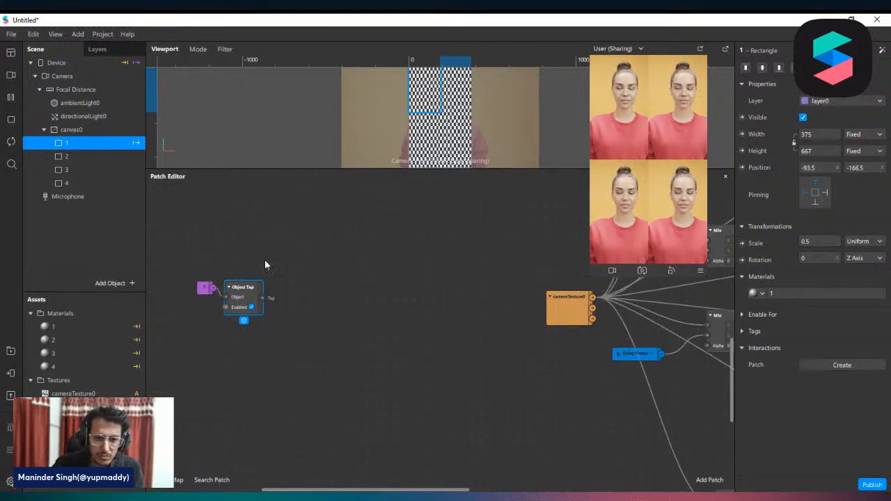
left_click_drag(277, 329, 211, 285)
key("Delete")
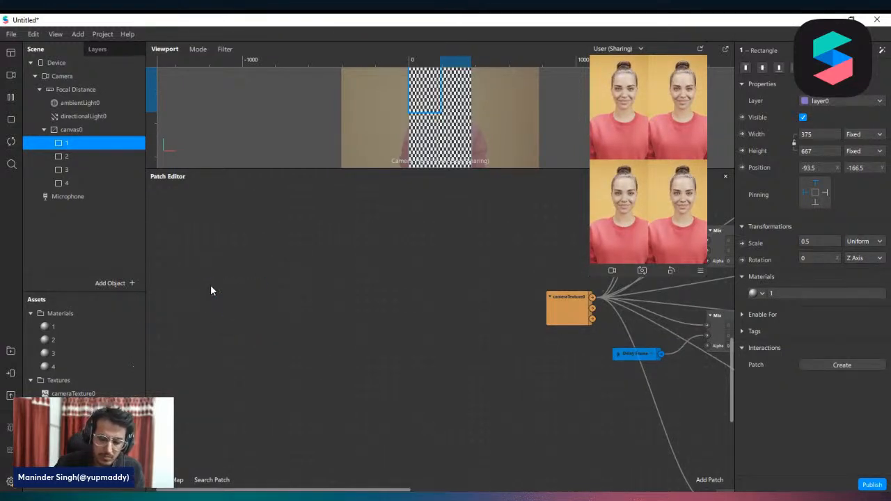
Step: Add a Screen Tap patch in the empty area well before the cameraTexture0 patch
right_click(177, 283)
type("scre")
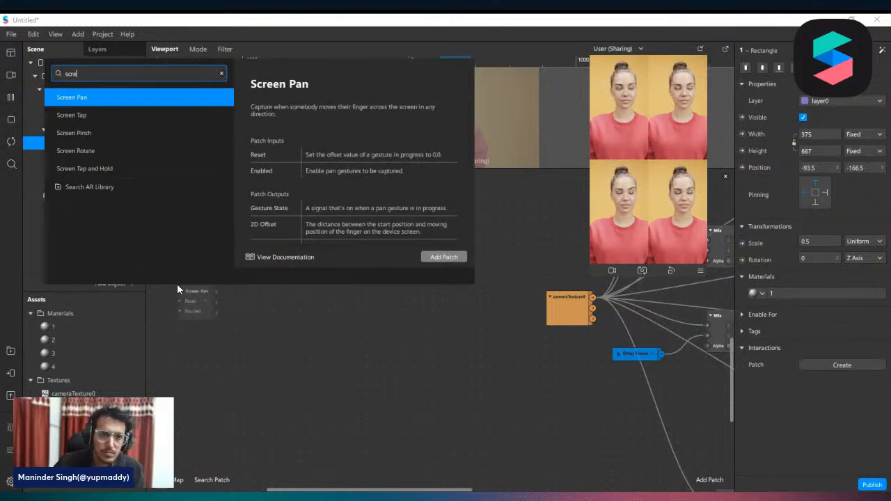
key("Down")
key("Return")
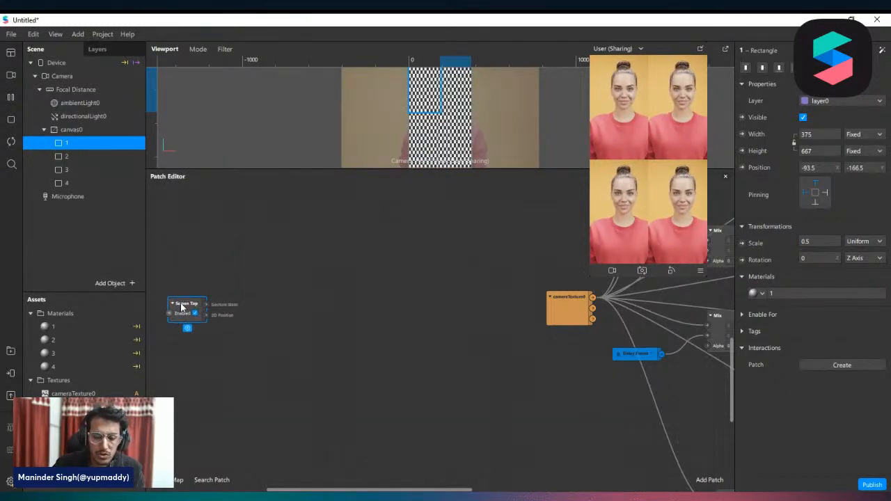
left_click(172, 279)
Step: Create a Counter patch beside Screen Tap, with the tap's Gesture State driving its Increase input
left_click_drag(172, 279, 247, 313)
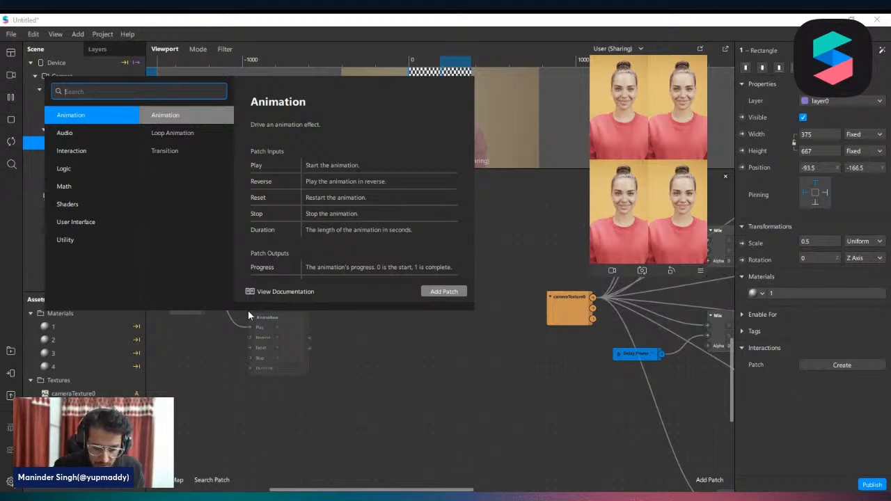
type("coun")
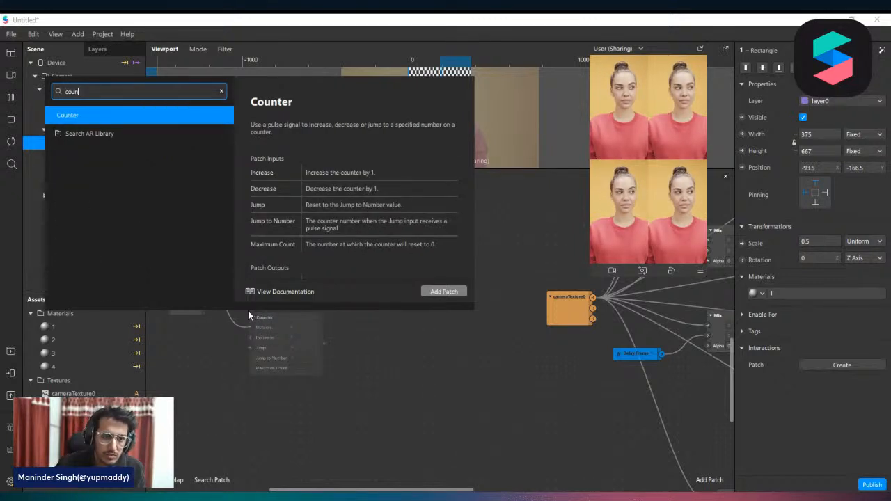
key("Return")
left_click_drag(279, 317, 276, 291)
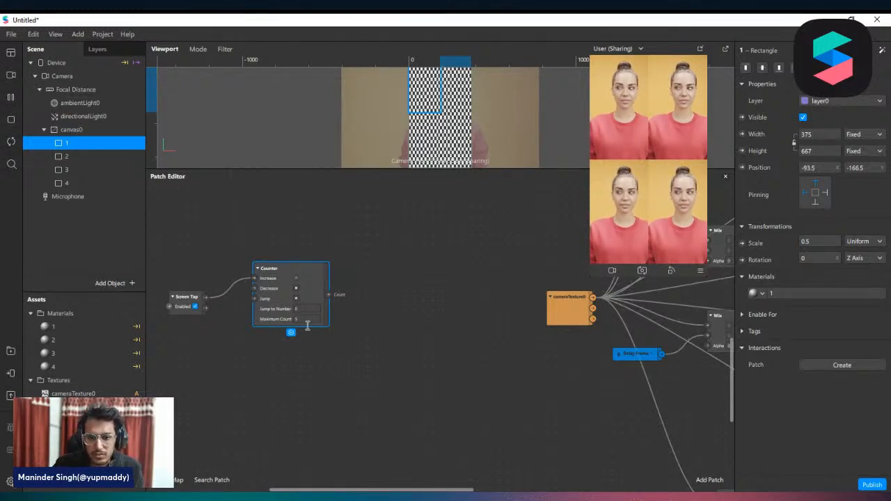
Step: Create a Value patch fed by the Counter's Count output to monitor the taps
left_click(335, 307)
left_click_drag(328, 295, 347, 300)
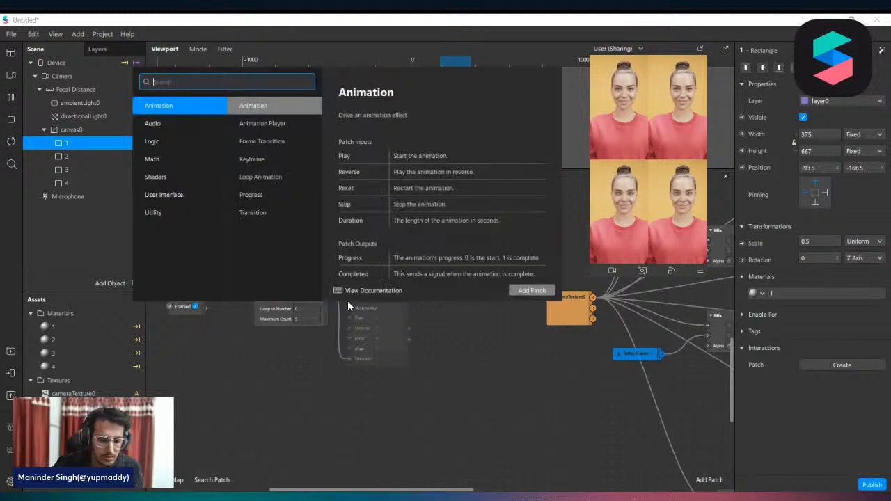
type("va")
key("Return")
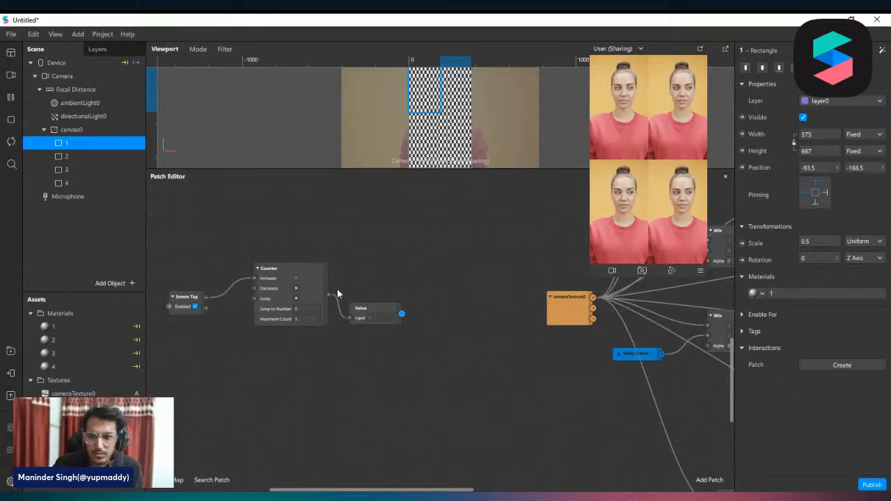
Step: Switch the simulator to Simulate Touch and delete the Value patch after the Counter
left_click(700, 270)
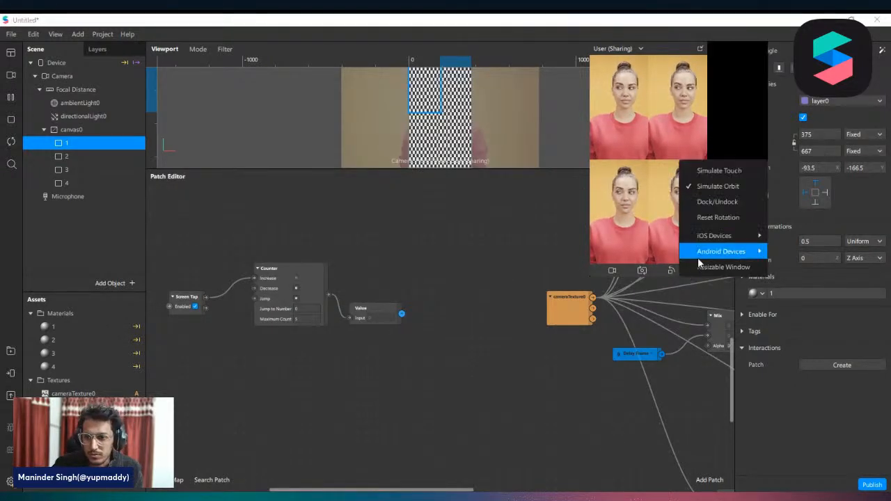
left_click(719, 171)
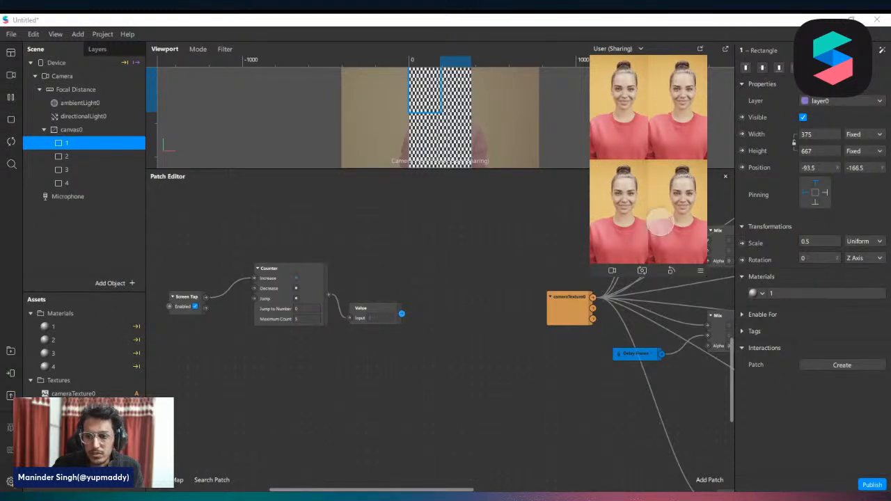
left_click(377, 308)
key("Delete")
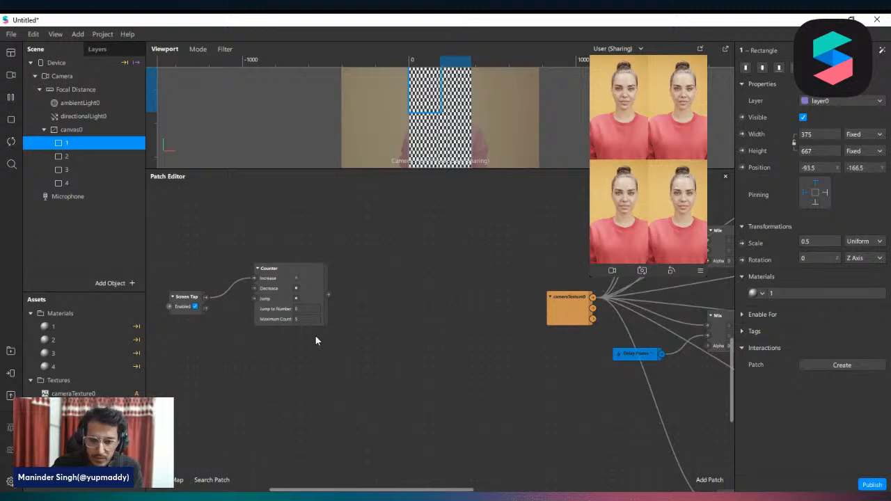
Step: Reposition the Screen Tap and Counter patches and feed the Count output into a new Equals Exactly patch
left_click_drag(367, 372, 183, 282)
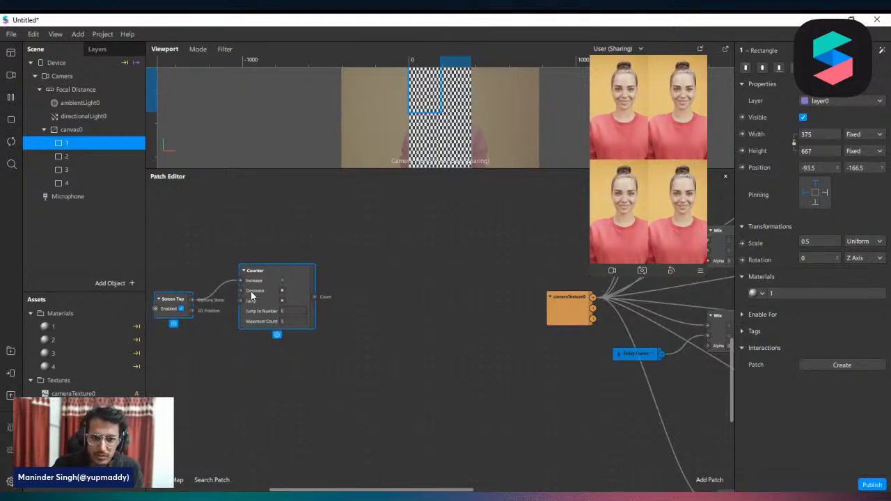
mouse_move(329, 295)
left_mouse_down()
mouse_move(357, 267)
mouse_move(337, 278)
left_mouse_up()
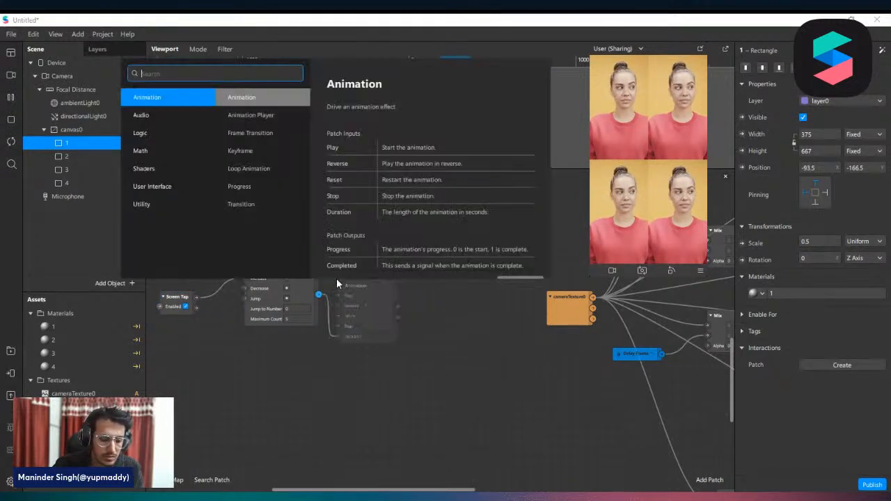
type("eq")
key("Down")
key("Down")
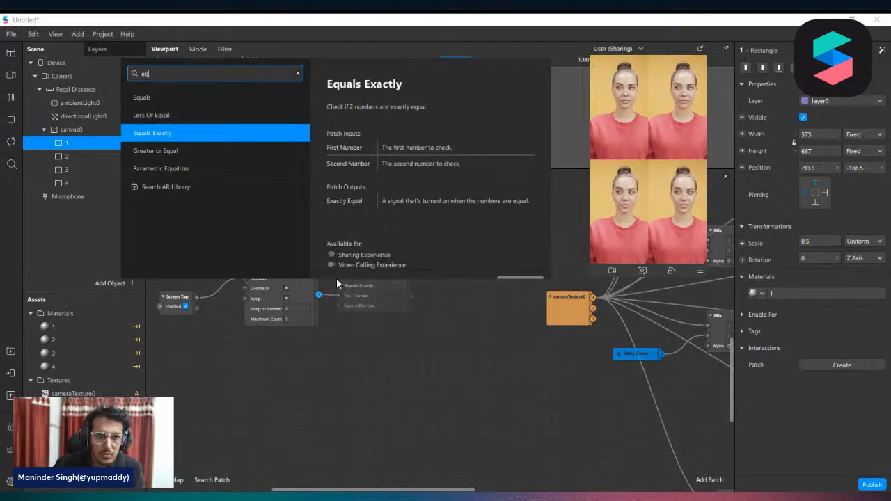
key("Return")
Step: Stack three duplicates of the Equals Exactly patch under the original and feed the Counter's Count output into their Second Number inputs
left_click_drag(361, 306, 367, 350)
key("ctrl+d")
key("ctrl+d")
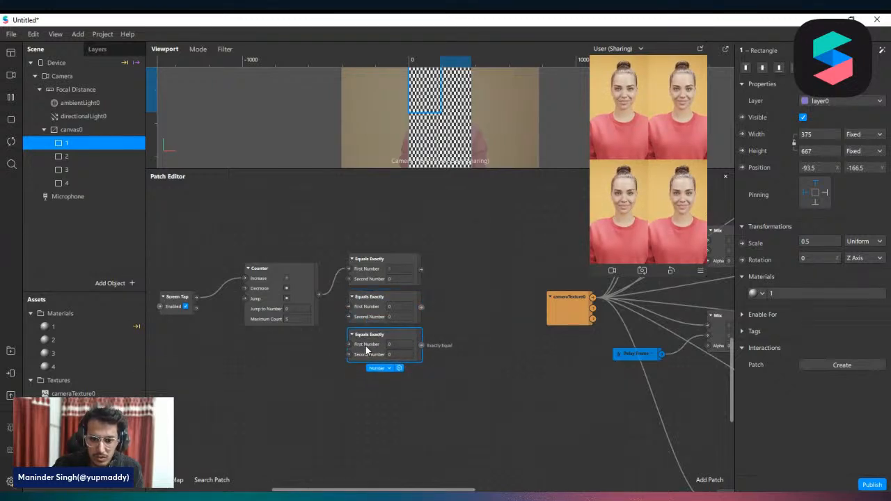
key("ctrl+d")
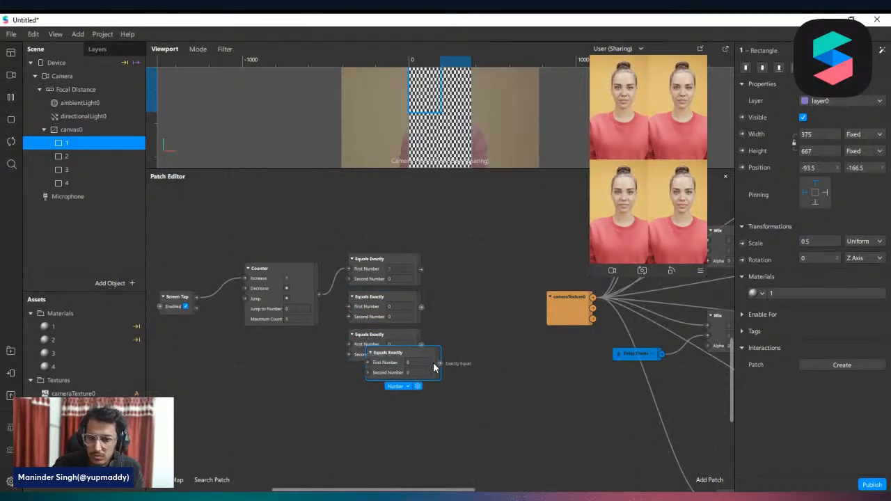
left_click_drag(388, 369, 369, 388)
left_click(421, 348)
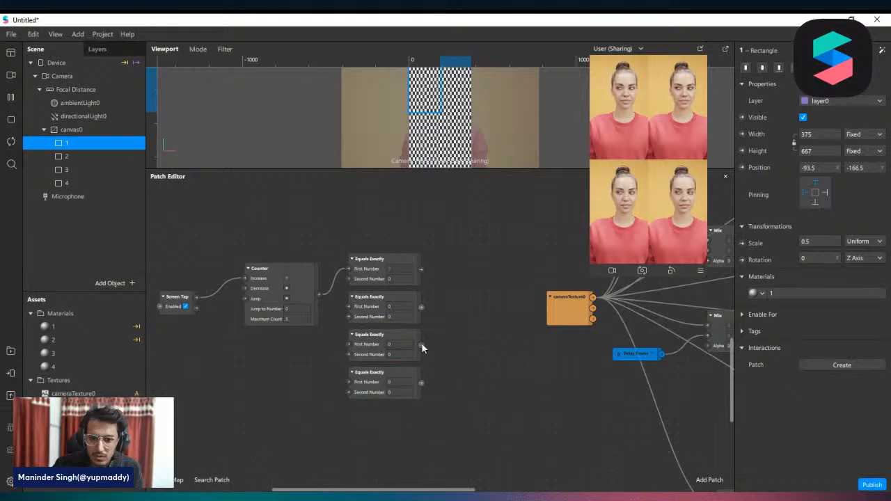
left_click_drag(319, 295, 349, 355)
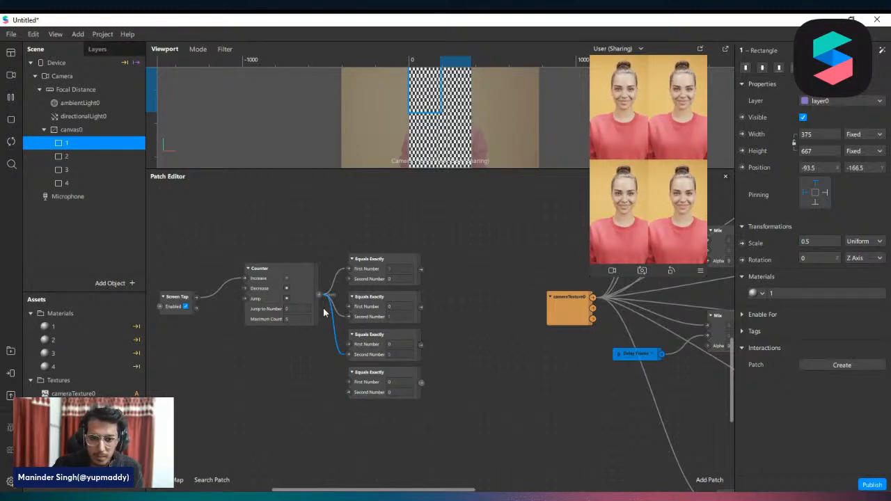
left_click_drag(319, 295, 348, 393)
Step: Set the Equals Exactly patches to compare with 1, 2, 3 and 4 in order, using each patch's unconnected number input
left_click(397, 280)
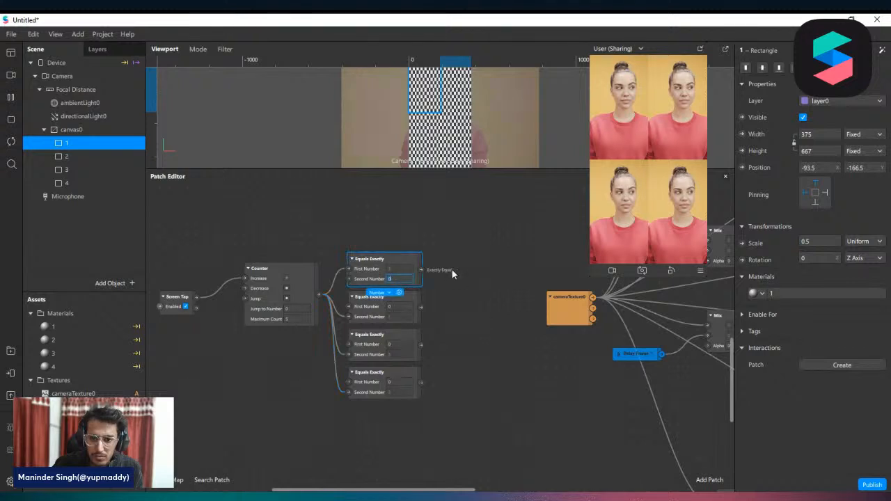
type("1")
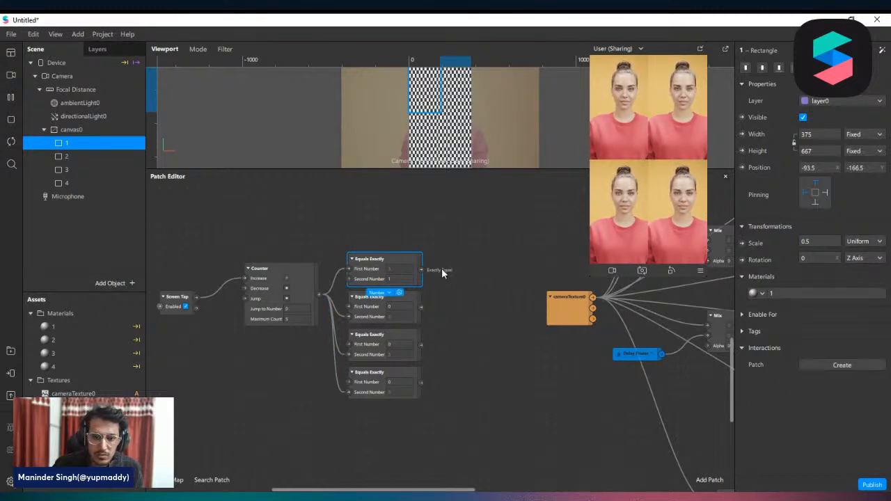
left_click(503, 364)
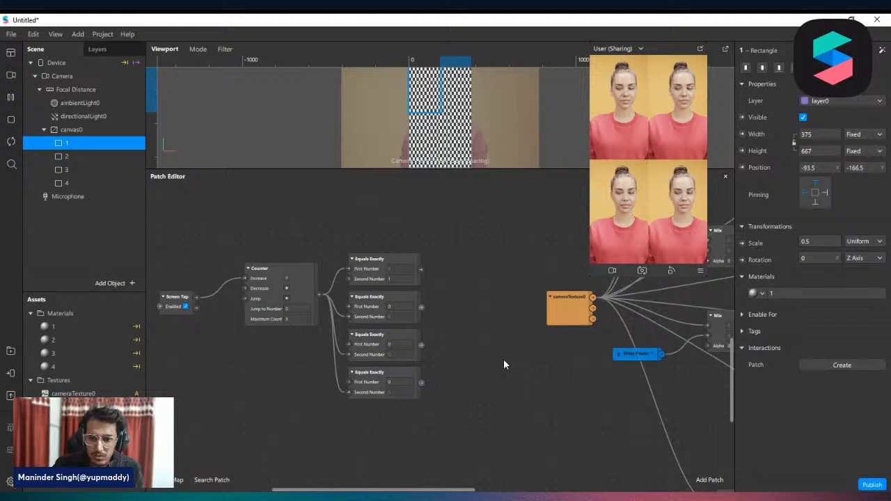
left_click(402, 308)
type("2")
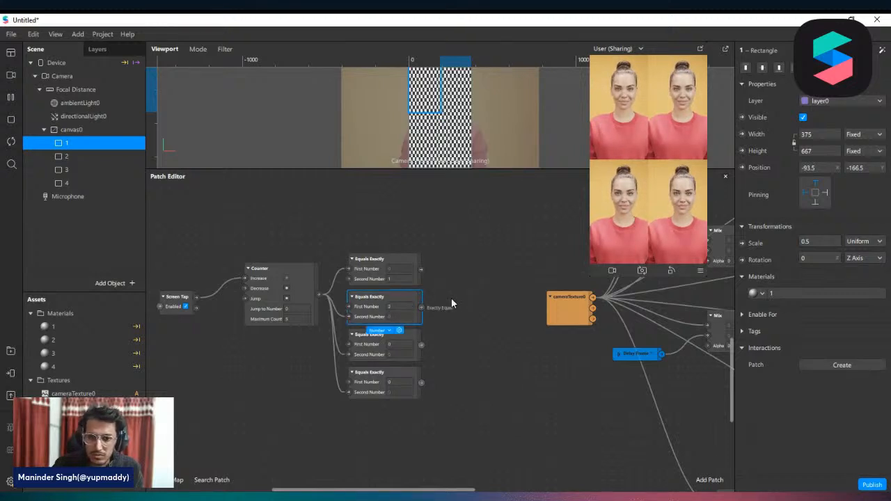
left_click(399, 344)
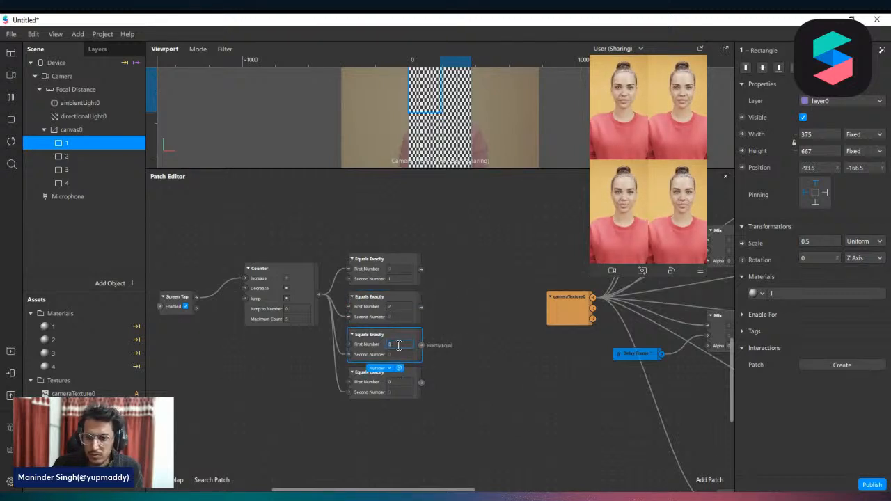
type("3")
left_click(410, 383)
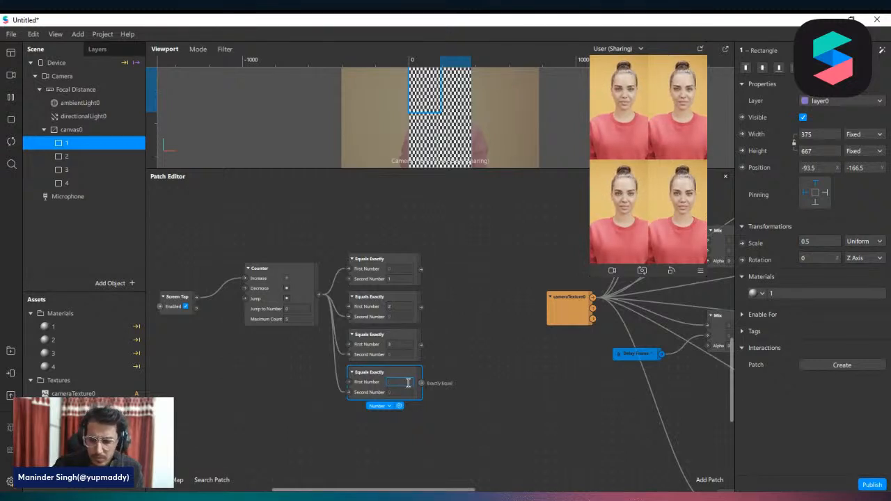
Step: Create a Pulse patch driven by the first Equals Exactly patch's output
left_click_drag(457, 421, 453, 291)
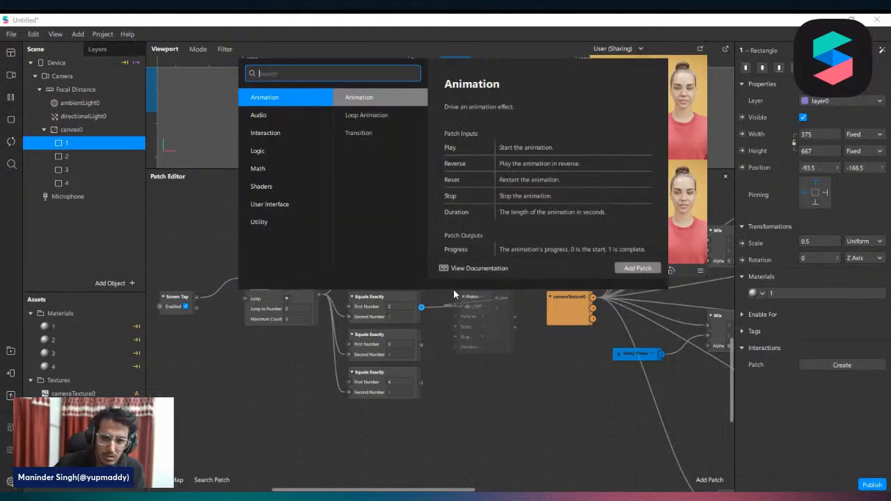
left_click(452, 351)
left_click_drag(423, 270, 442, 262)
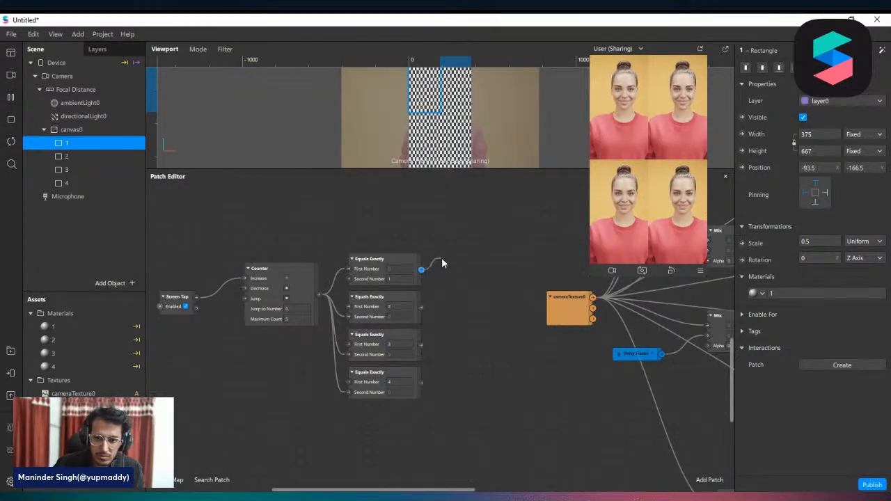
type("pu")
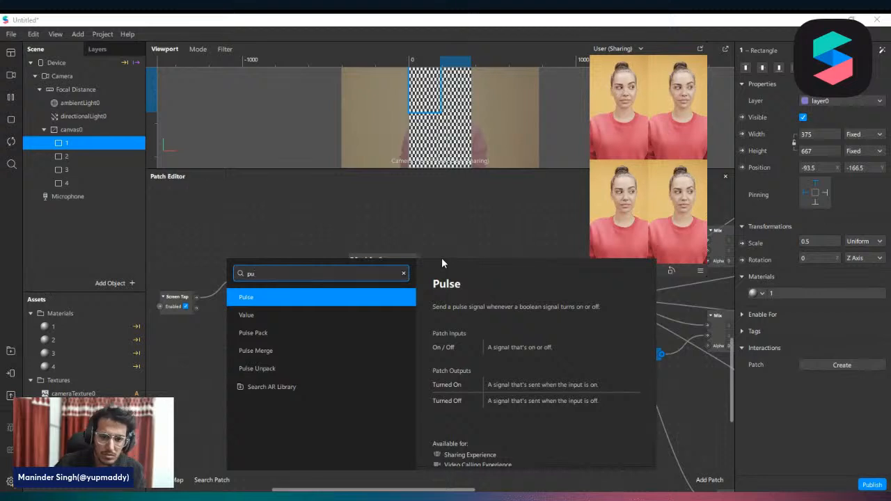
key("Down")
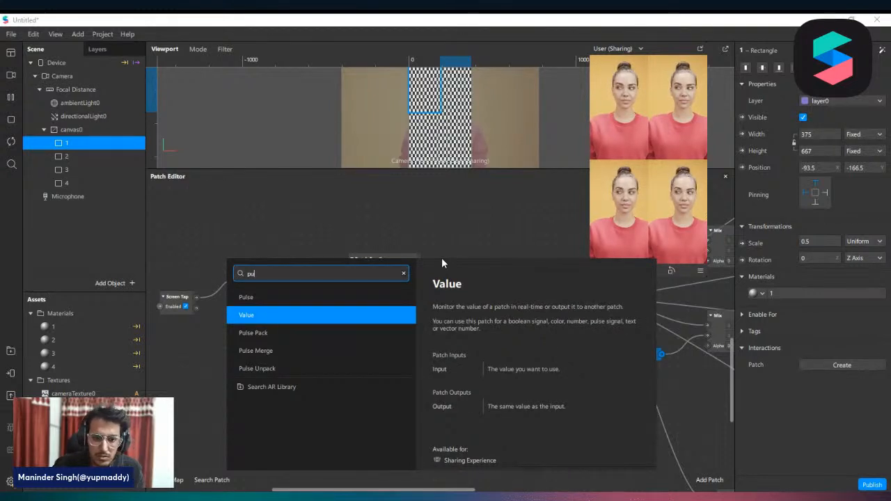
key("Up")
key("Return")
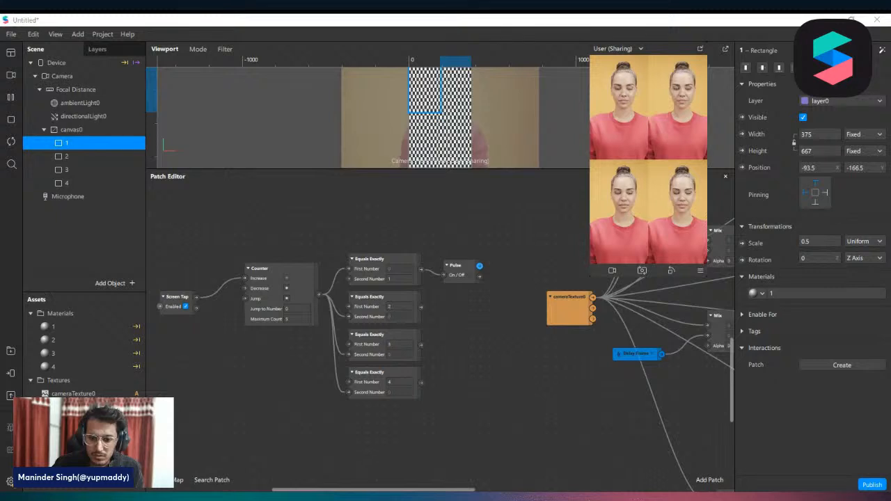
Step: Move the whole tap, counter, Equals Exactly and Pulse patch group up, clear of the cameraTexture0 patch
scroll(439, 327, "right", 2)
scroll(344, 356, "right", 2)
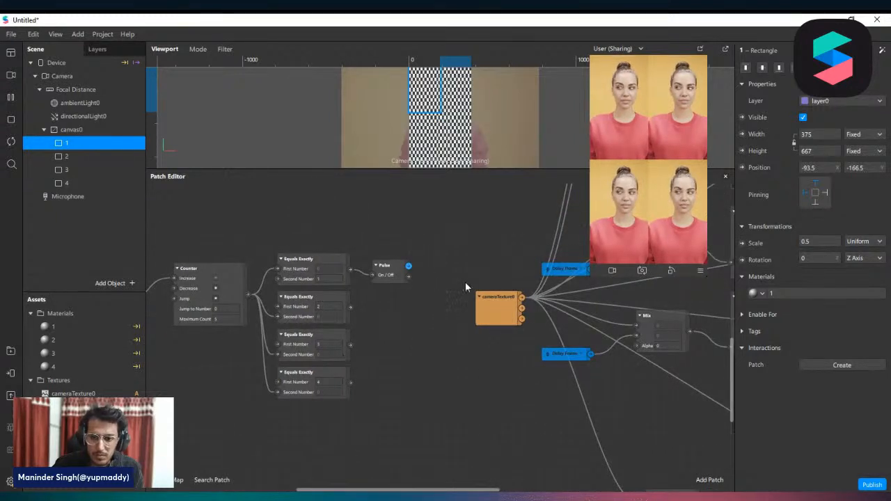
scroll(444, 385, "up", 2)
scroll(451, 422, "down", 3, "ctrl")
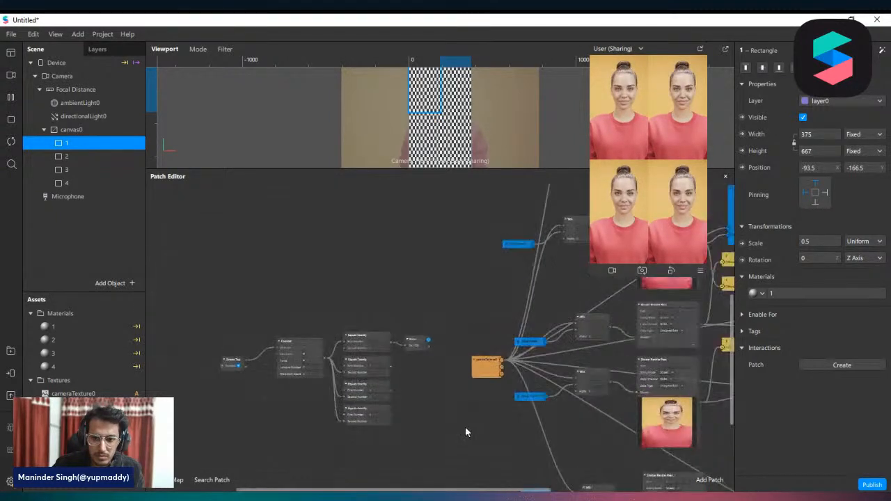
left_click_drag(446, 434, 175, 327)
left_click_drag(415, 345, 401, 283)
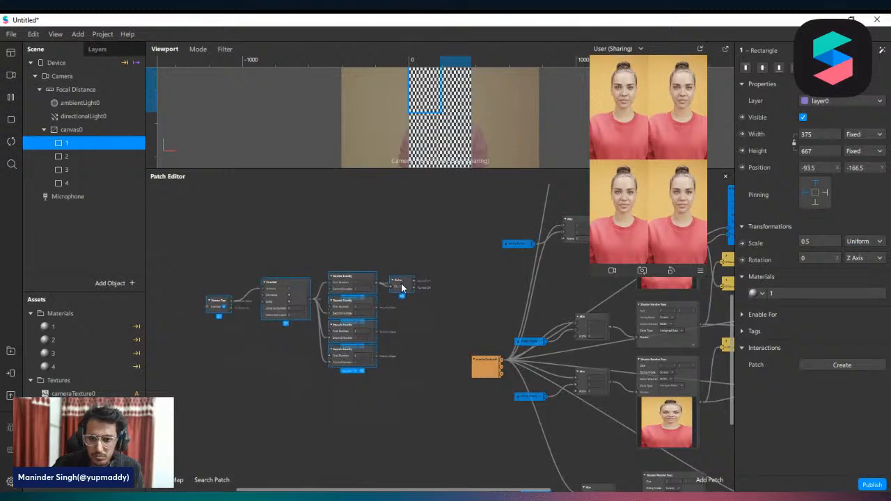
scroll(458, 318, "up", 3, "ctrl")
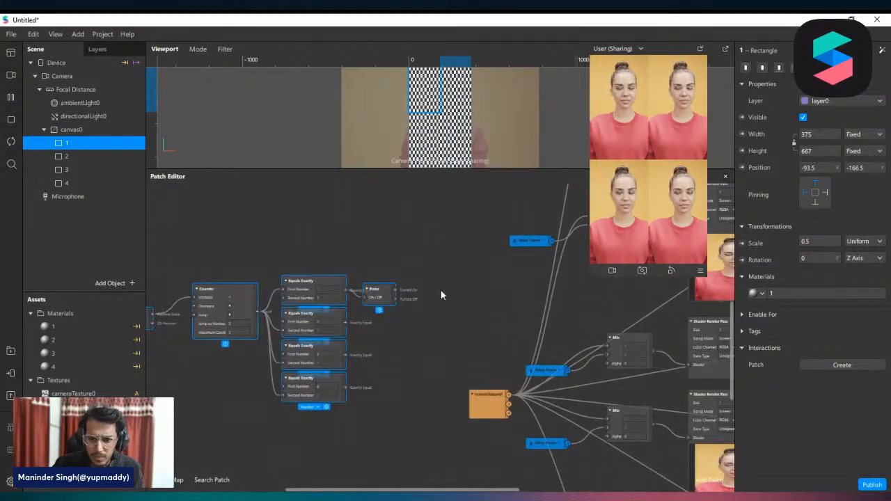
Step: Create a Switch patch with its Flip input driven by the Pulse's Turned On output
left_click(422, 289)
left_click_drag(396, 290, 419, 281)
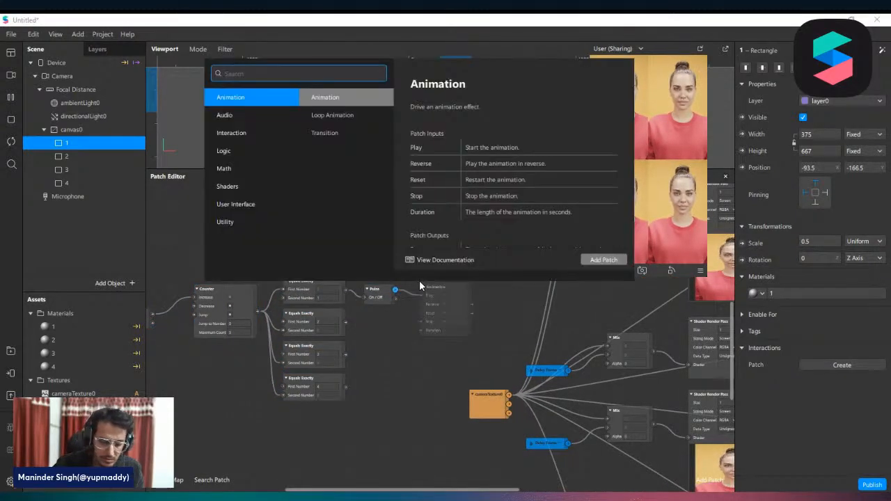
type("sw")
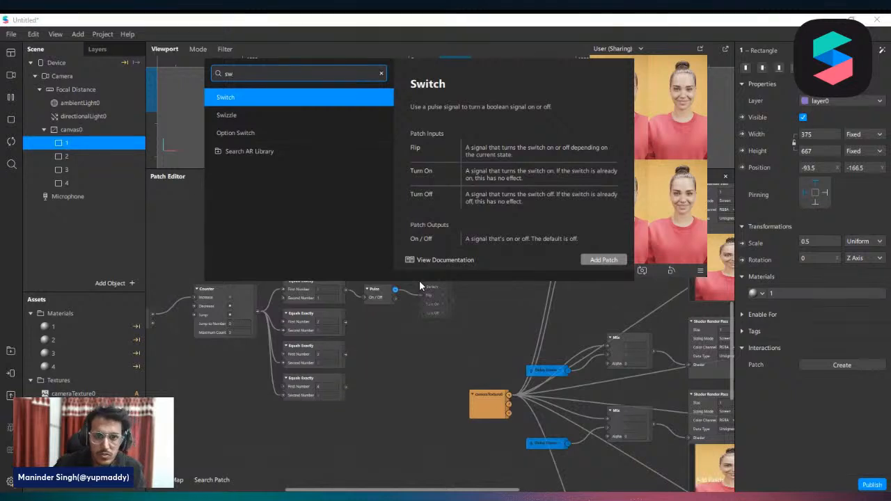
key("Down")
key("Up")
key("Return")
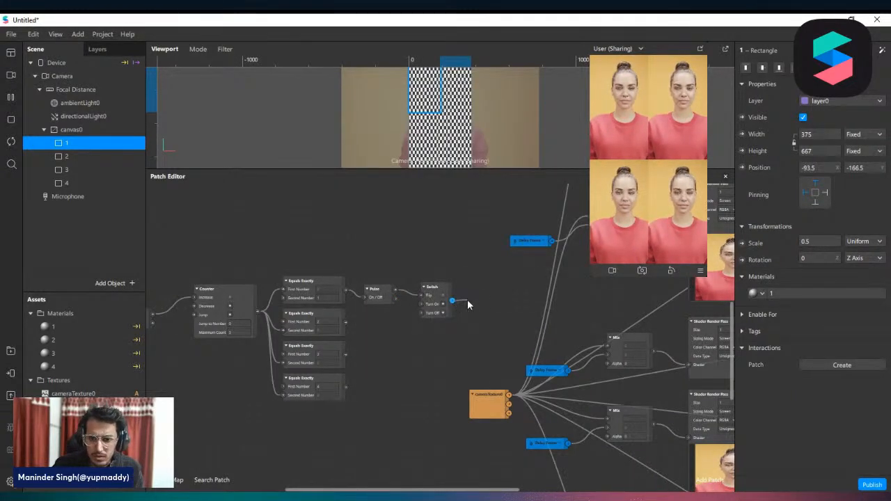
Step: Raise the Switch slightly, then copy the Pulse and Switch pair and place the copy beside the second Equals Exactly patch, connected to it
left_click(432, 300)
left_click_drag(433, 299, 432, 285)
left_click_drag(457, 332, 374, 296)
key("ctrl+c")
key("ctrl+v")
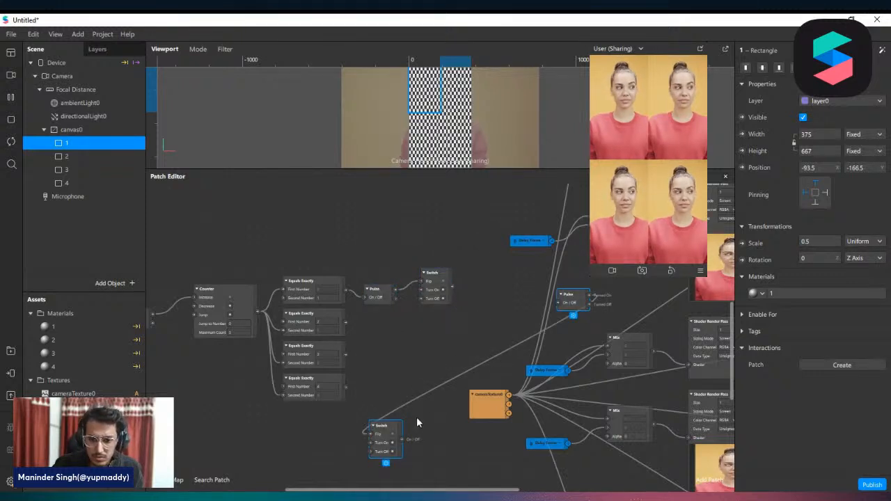
left_click_drag(416, 423, 351, 411)
left_click(468, 365)
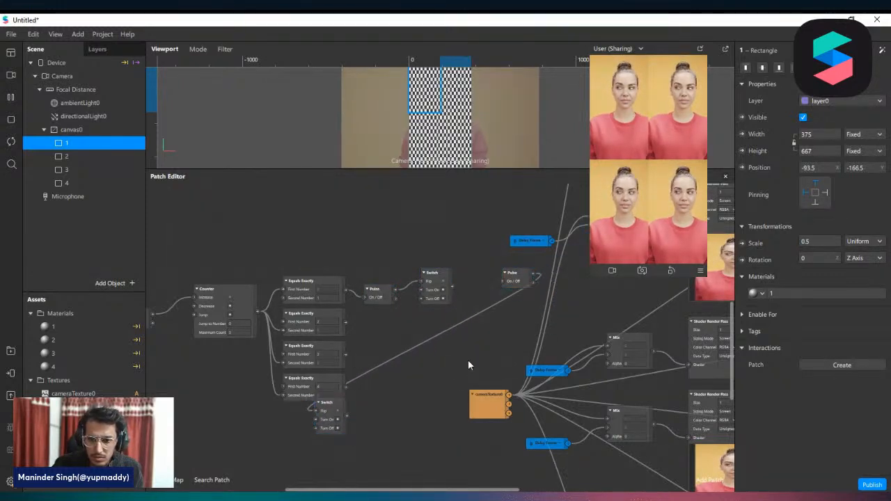
left_click_drag(509, 278, 372, 327)
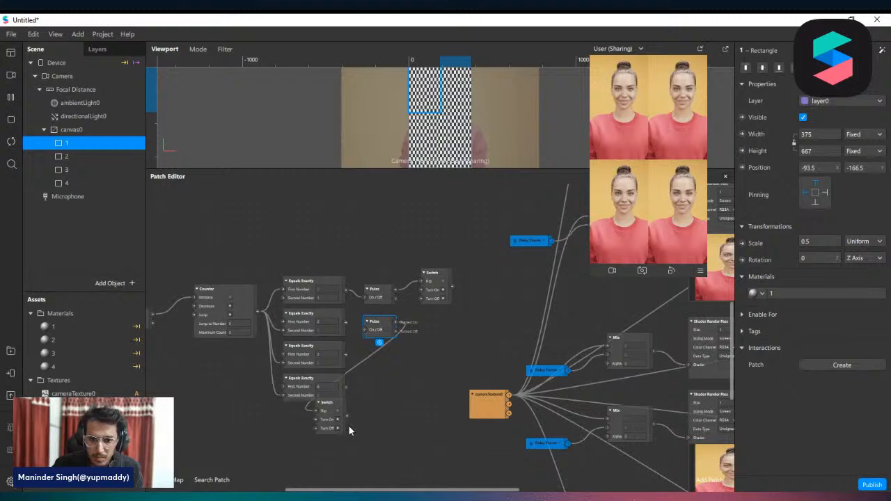
left_click(332, 411)
left_click_drag(331, 410, 411, 328)
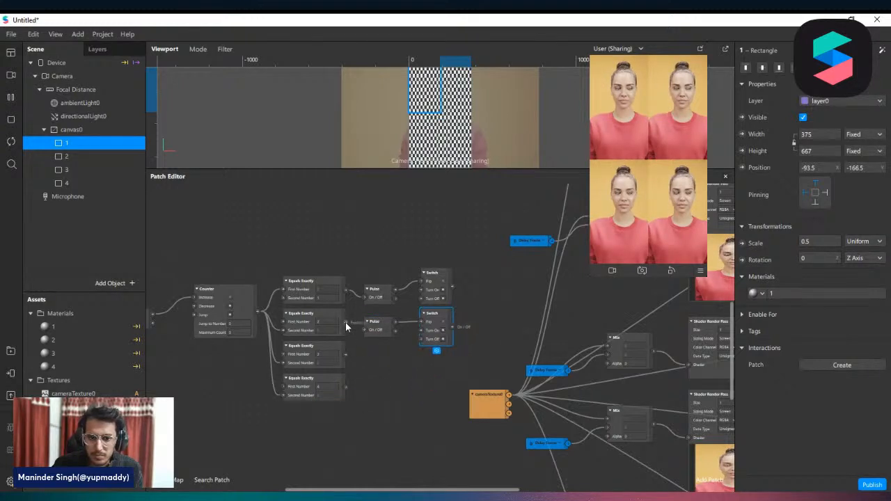
Step: Add two more copies of the Pulse and Switch pair, connecting them to the third and fourth Equals Exactly patches
left_click_drag(481, 363, 379, 334)
key("ctrl+c")
key("ctrl+v")
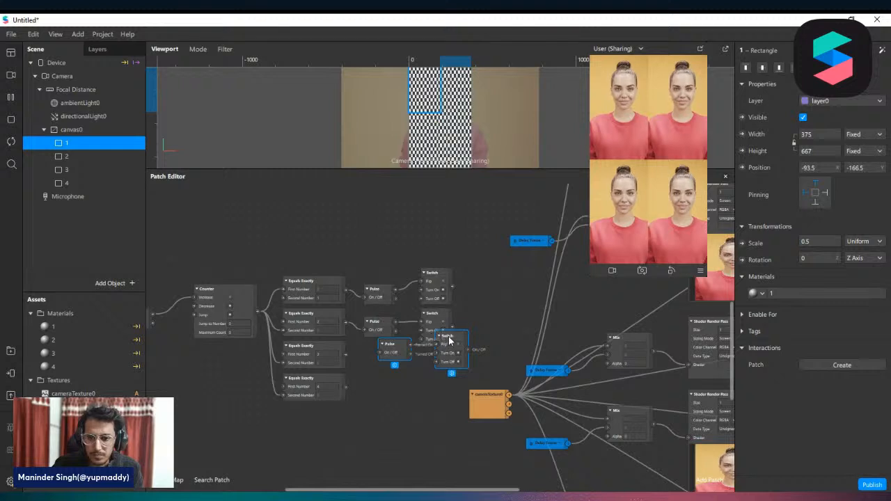
left_click_drag(433, 340, 432, 367)
left_click_drag(381, 363, 378, 352)
left_click_drag(466, 391, 380, 403)
left_click(409, 415)
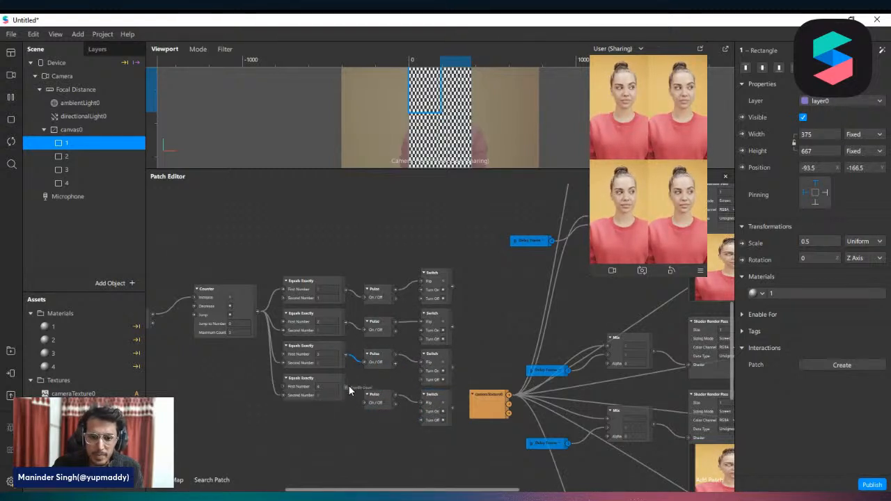
left_click_drag(347, 387, 364, 402)
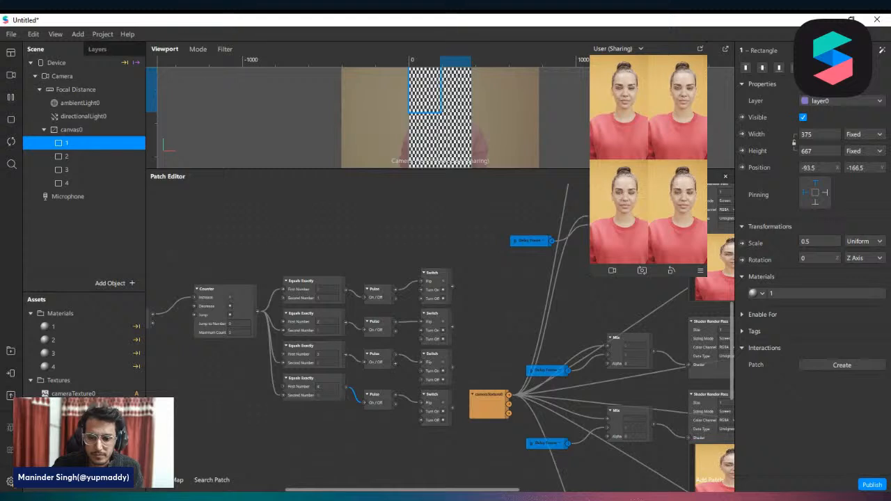
Step: Connect the first and second Switch outputs to the Alpha inputs of the first two delay chains' Mix patches
left_click_drag(300, 490, 345, 491)
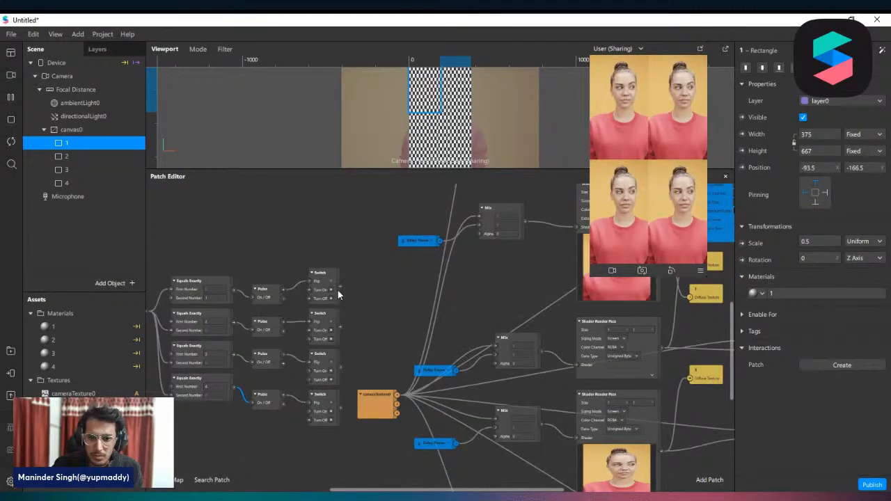
scroll(457, 270, "up", 3)
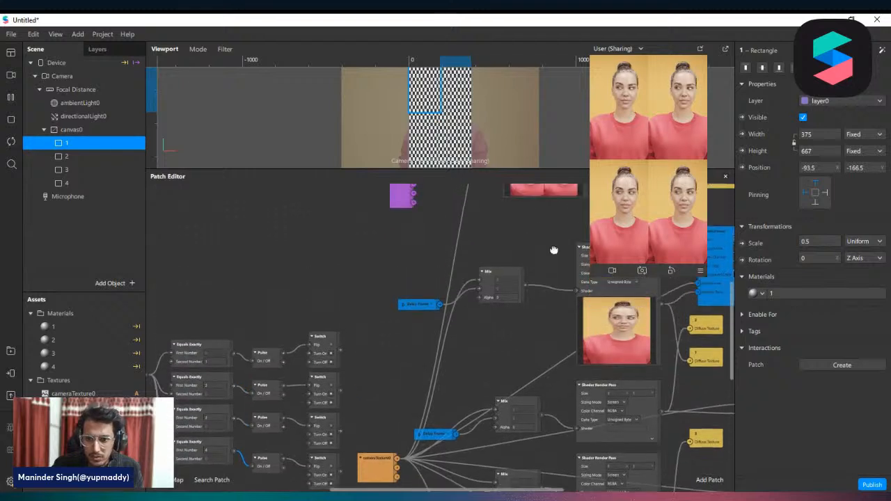
left_click_drag(339, 353, 480, 299)
scroll(480, 296, "down", 3)
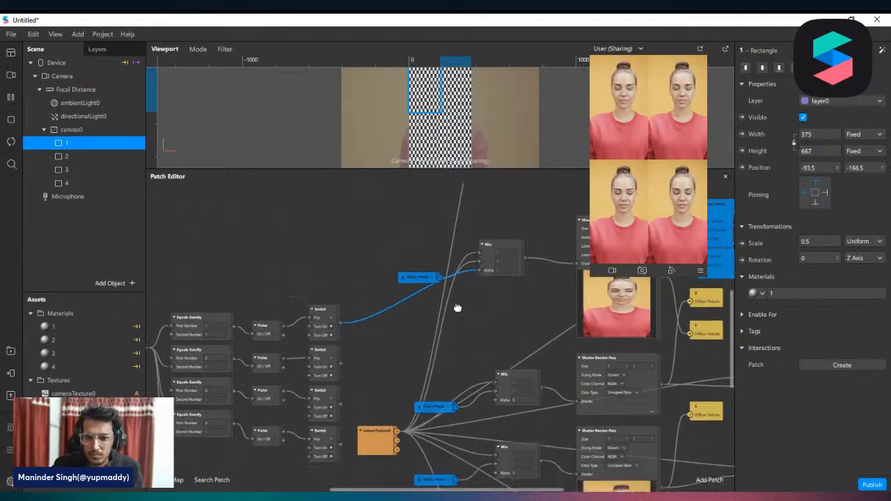
left_click_drag(341, 337, 496, 374)
Step: Connect the third and fourth Switch outputs to the Alpha inputs of the third and fourth delay chains' Mix patches
scroll(382, 379, "down", 1)
scroll(382, 378, "down", 1)
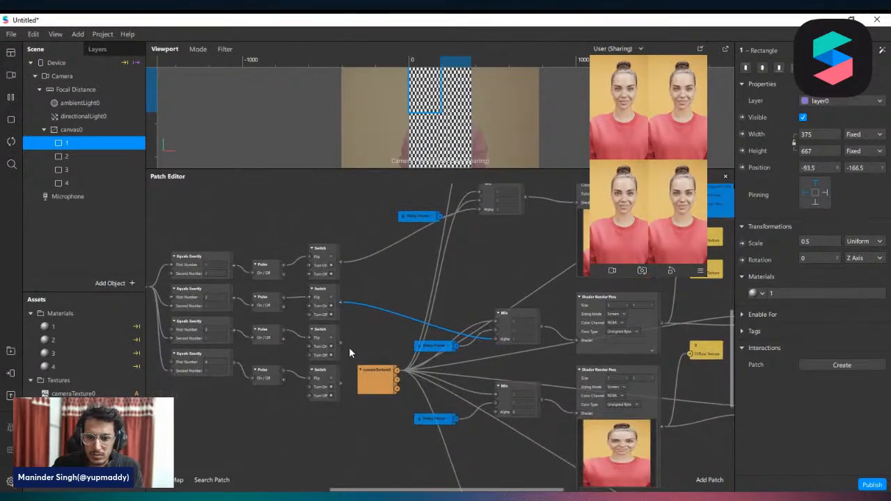
left_click_drag(490, 407, 496, 412)
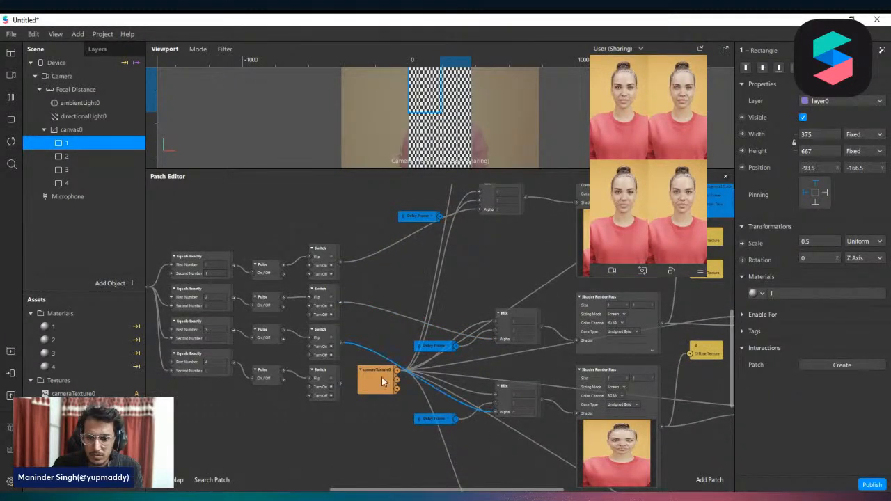
scroll(381, 377, "down", 3)
scroll(339, 312, "down", 2)
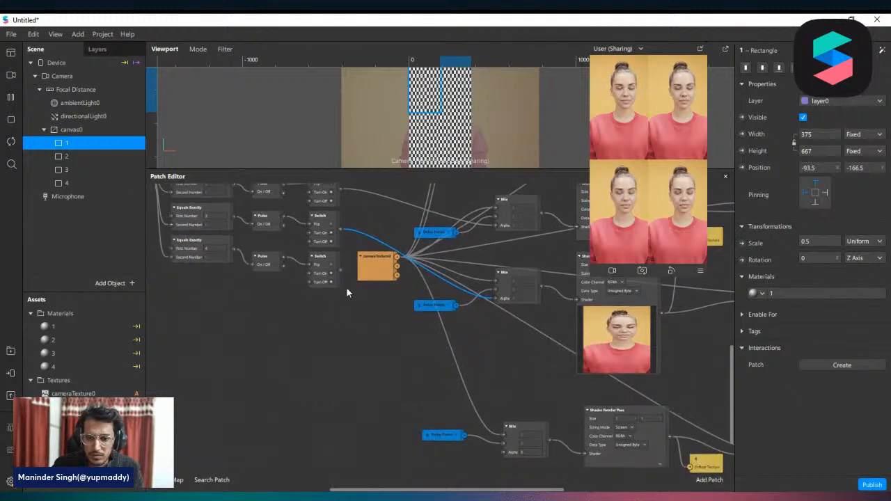
left_click_drag(340, 270, 506, 461)
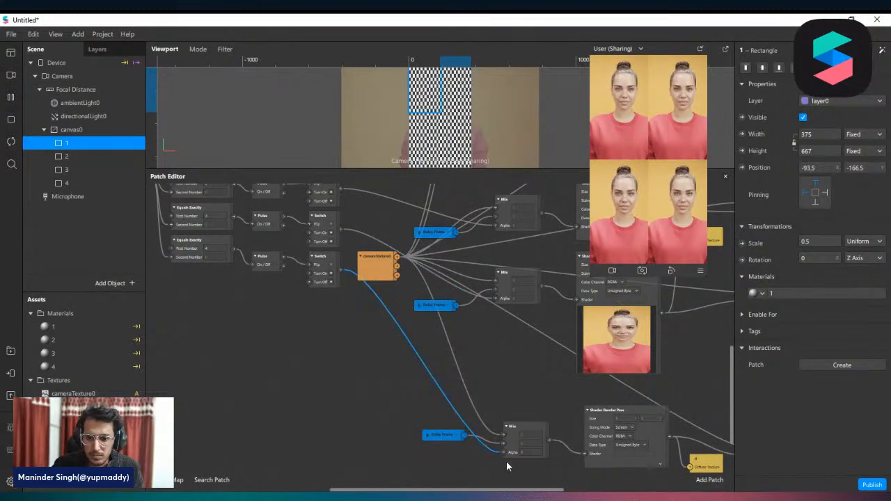
Step: Enlarge the floating preview and choose Simulate Touch to test the tap-driven freezing of the grid
scroll(440, 334, "right", 1)
scroll(591, 277, "right", 3)
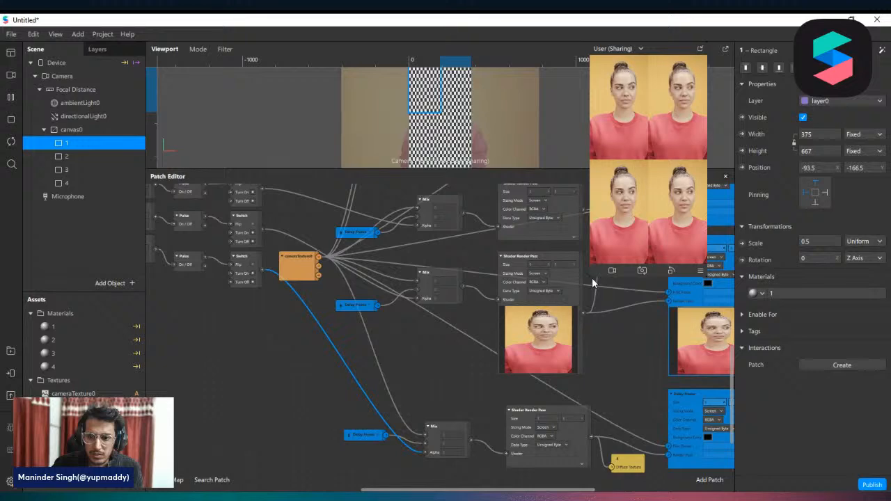
left_click_drag(591, 278, 472, 486)
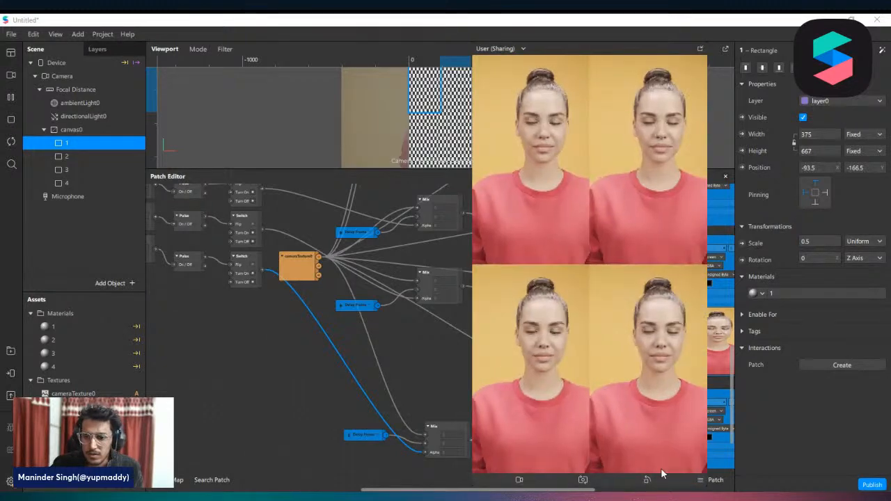
left_click(699, 481)
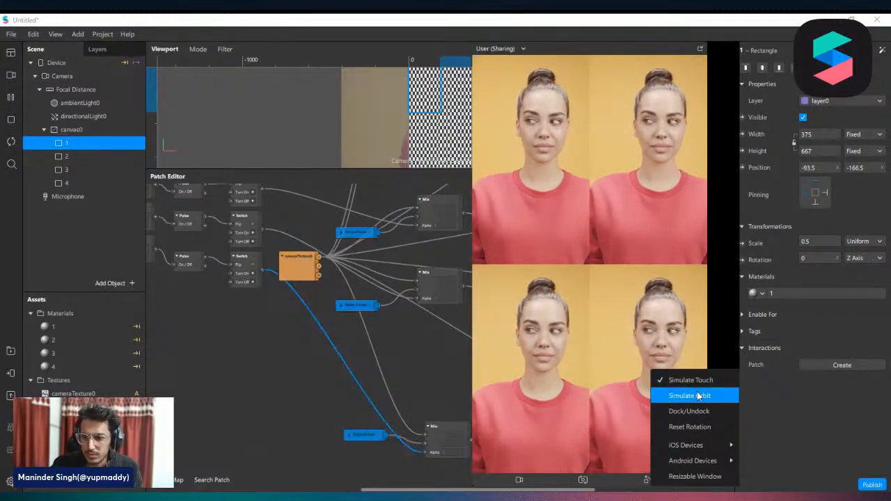
left_click(691, 381)
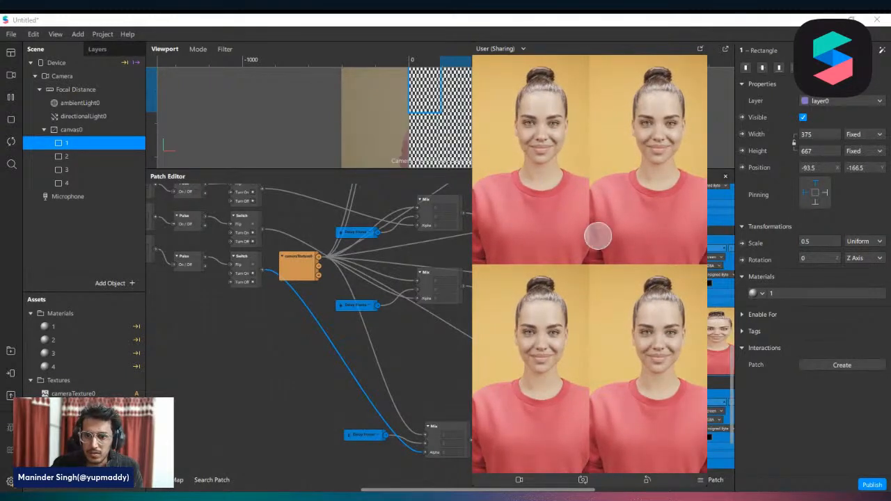
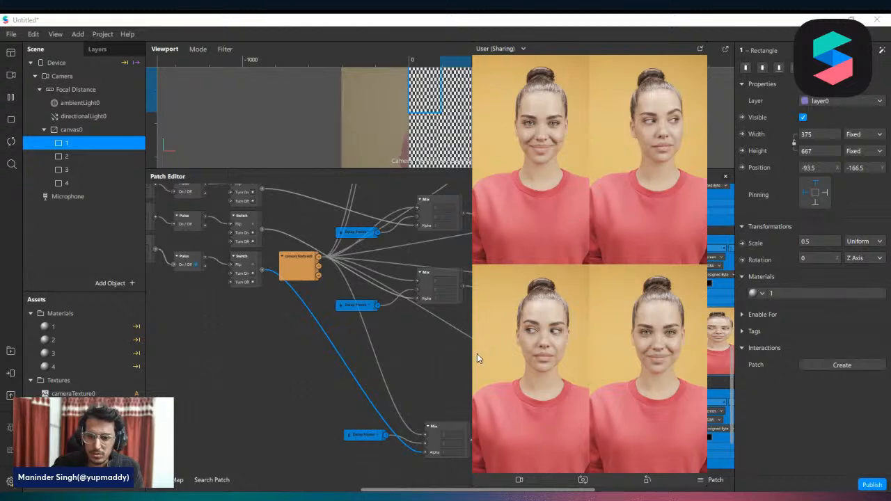
Step: Resize and reposition the preview, and examine the complete patch graph of the grid effect
left_click_drag(476, 355, 550, 310)
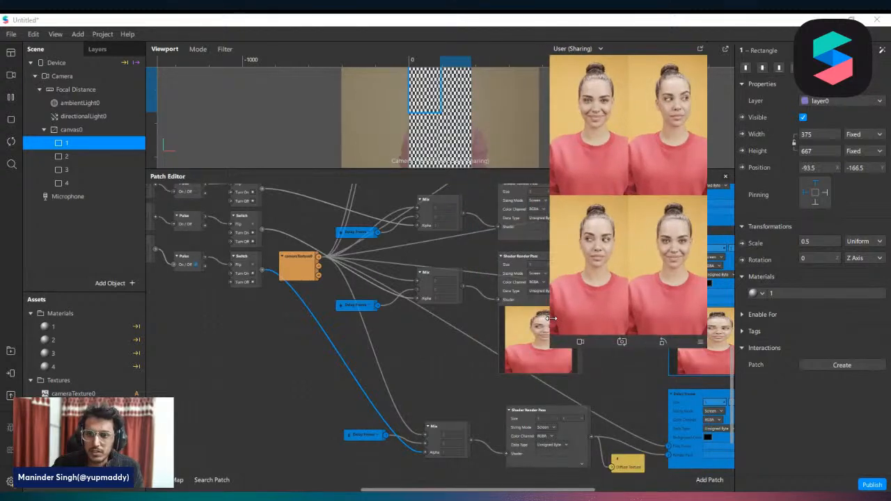
left_click_drag(632, 54, 663, 56)
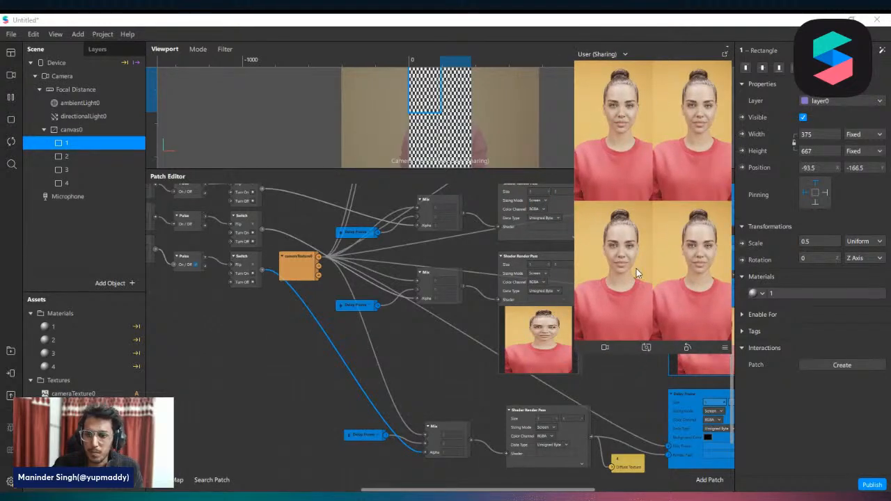
left_click_drag(575, 353, 490, 401)
scroll(456, 390, "down", 2)
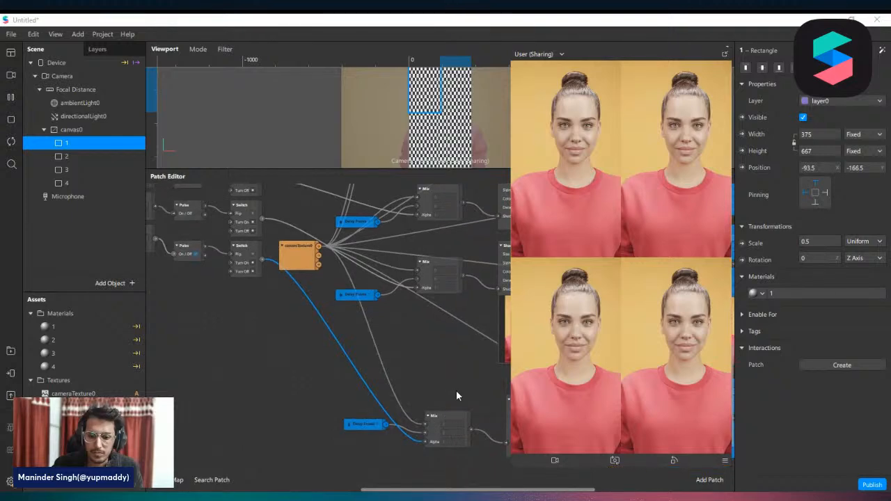
scroll(449, 345, "down", 2)
scroll(471, 257, "up", 4)
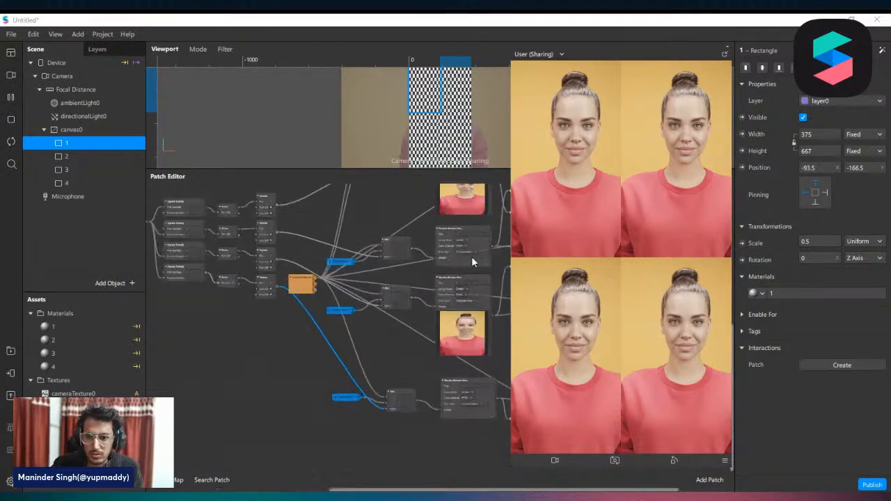
scroll(452, 268, "down", 3)
scroll(447, 272, "up", 1)
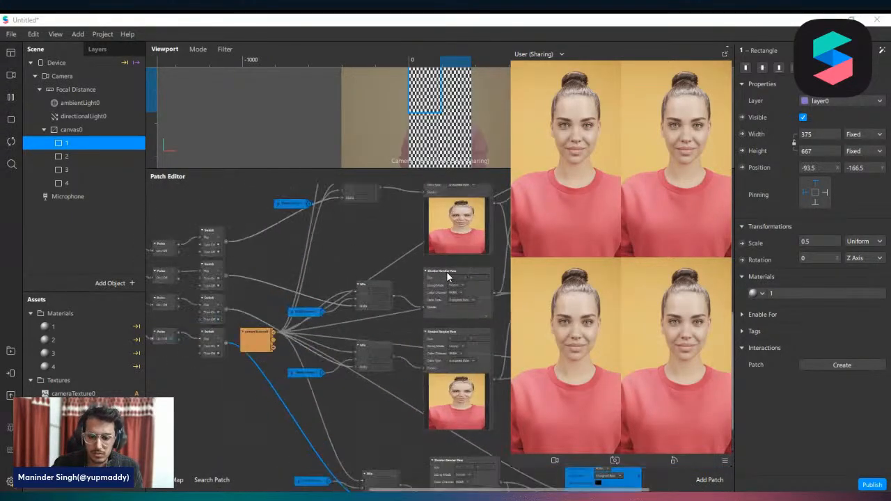
scroll(446, 273, "down", 1)
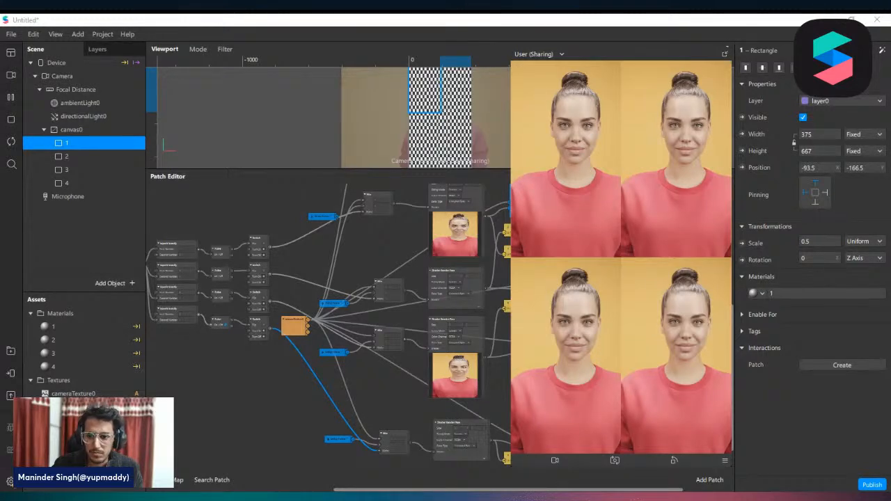
left_click_drag(511, 448, 597, 403)
scroll(562, 387, "down", 2)
scroll(563, 387, "down", 3)
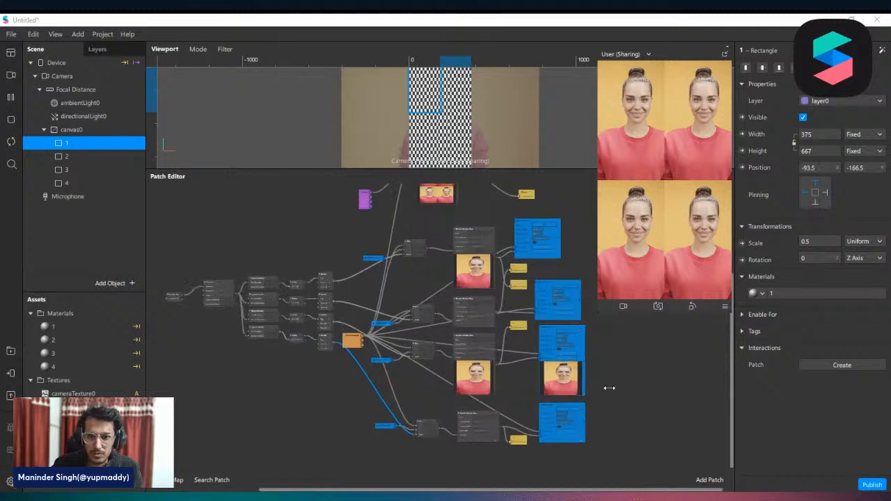
scroll(618, 401, "up", 1)
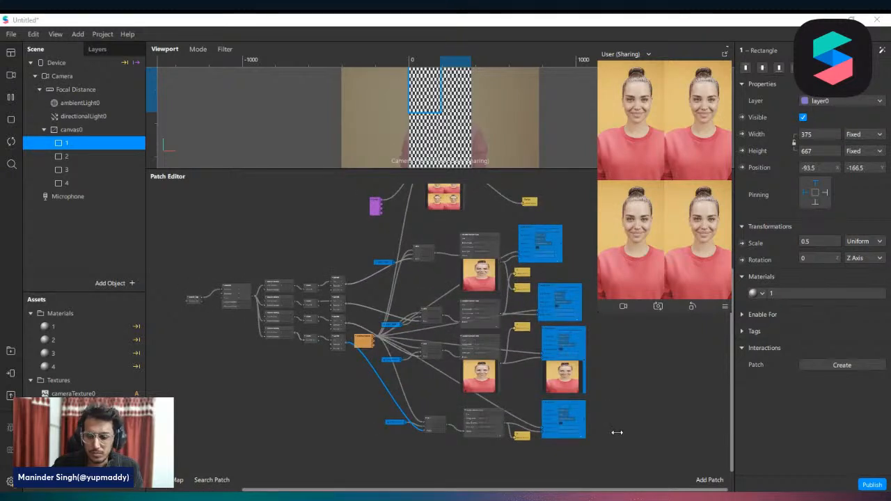
Step: Delete all patches of the grid effect except the Device, Scene Render Pass and screen output chain
left_click_drag(659, 447, 604, 362)
middle_click_drag(632, 342, 633, 441)
scroll(519, 302, "down", 2)
scroll(513, 279, "down", 5)
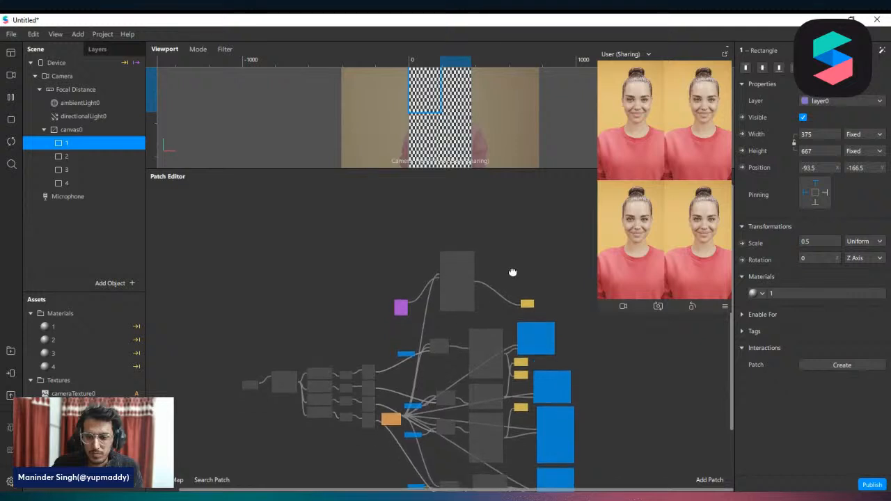
left_click_drag(665, 436, 224, 259)
key("Delete")
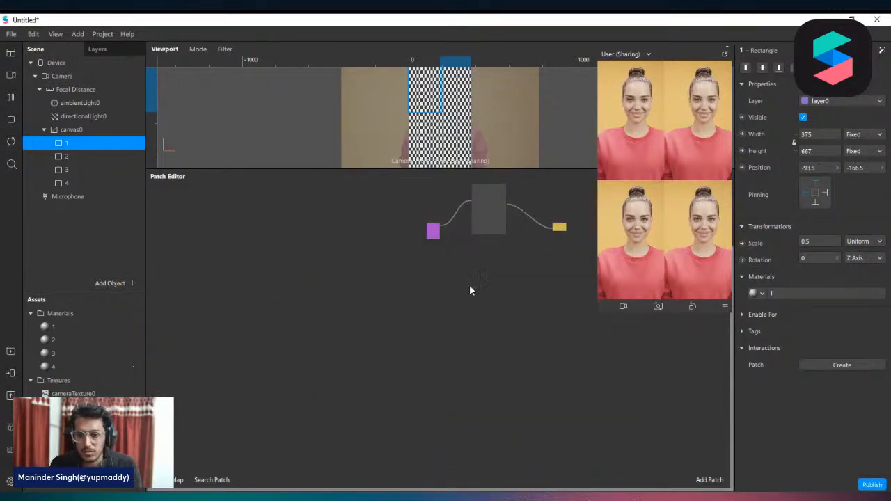
scroll(515, 272, "up", 4)
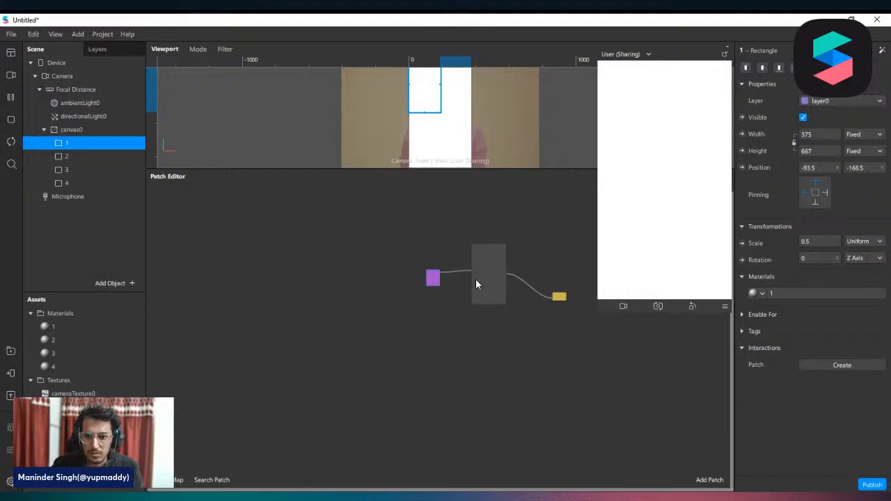
Step: Delete canvas0 with its four rectangles from the scene
left_click_drag(586, 340, 330, 245)
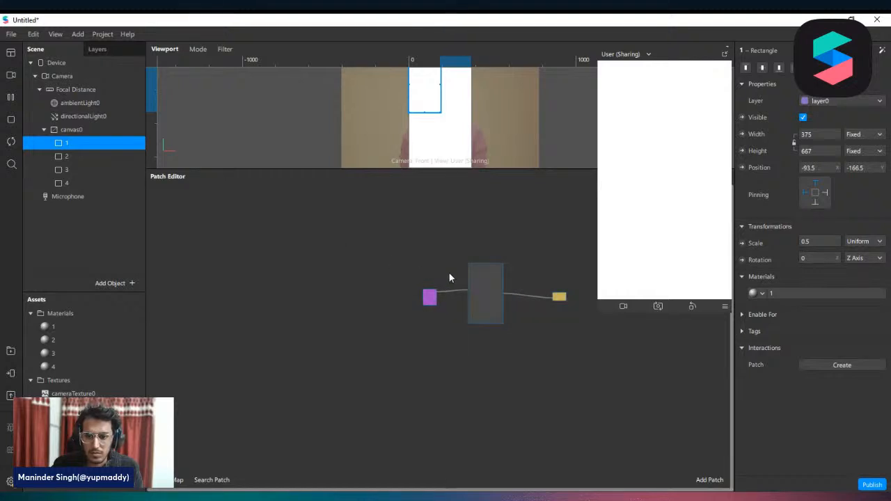
scroll(418, 275, "right", 3)
scroll(453, 295, "up", 3)
scroll(390, 288, "down", 3)
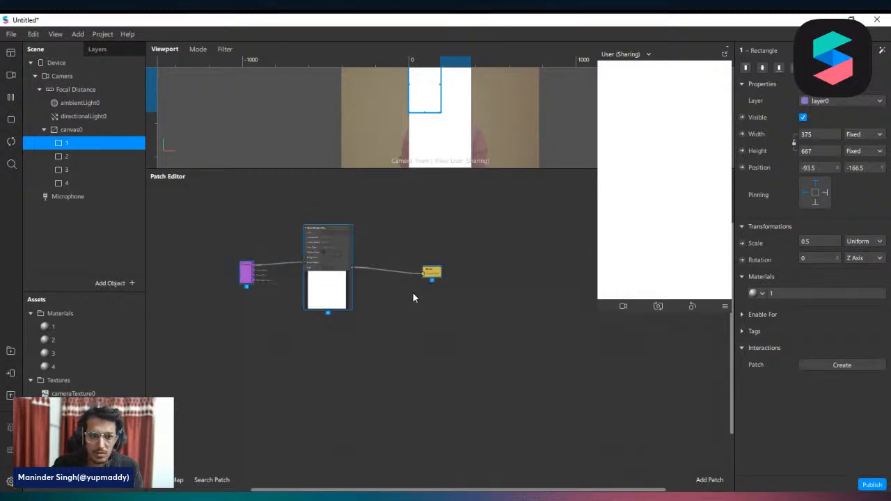
scroll(163, 264, "up", 2)
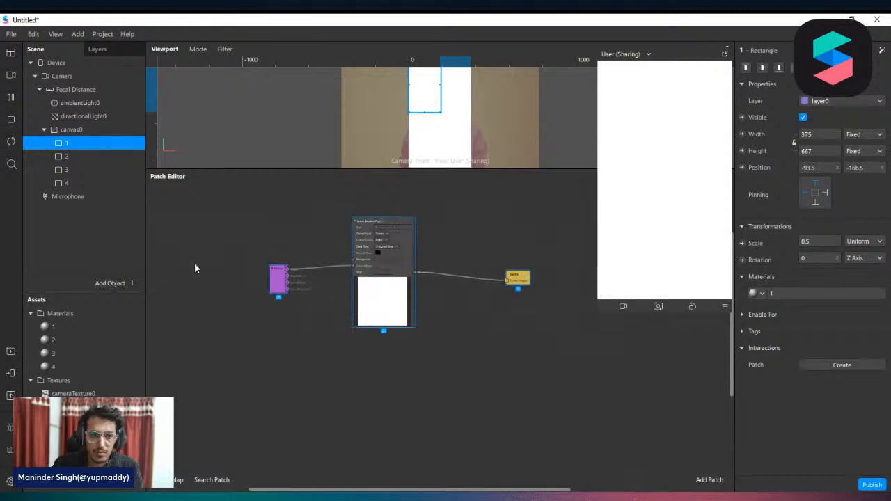
left_click(76, 130)
right_click(76, 131)
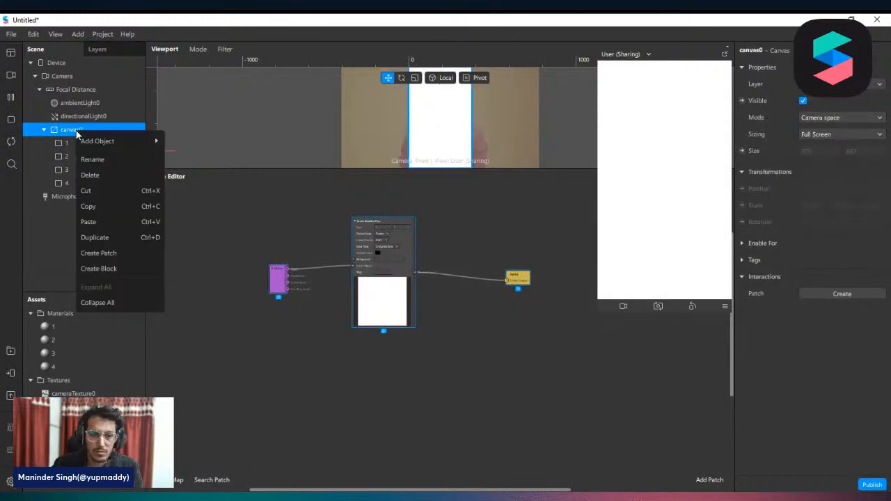
left_click(106, 174)
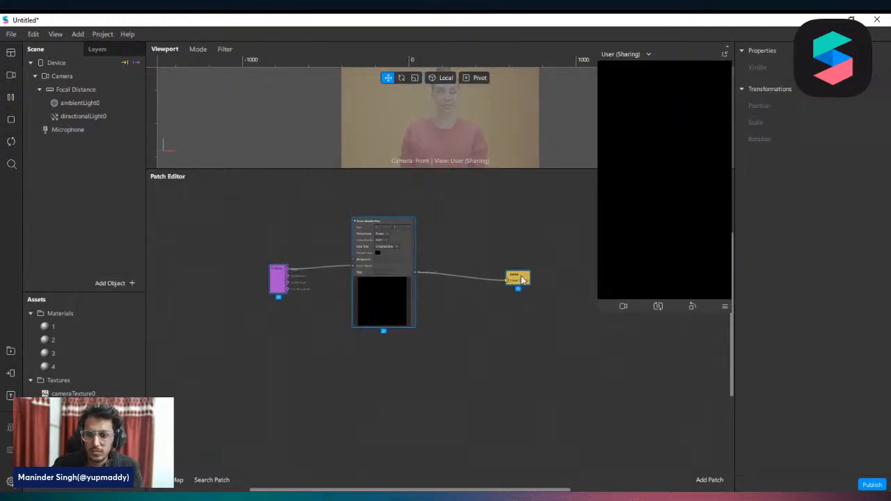
Step: Lower the Device patch and add a cameraTexture0 patch with its RGBA output connected to the Scene Render Pass's Background input
left_click(596, 311)
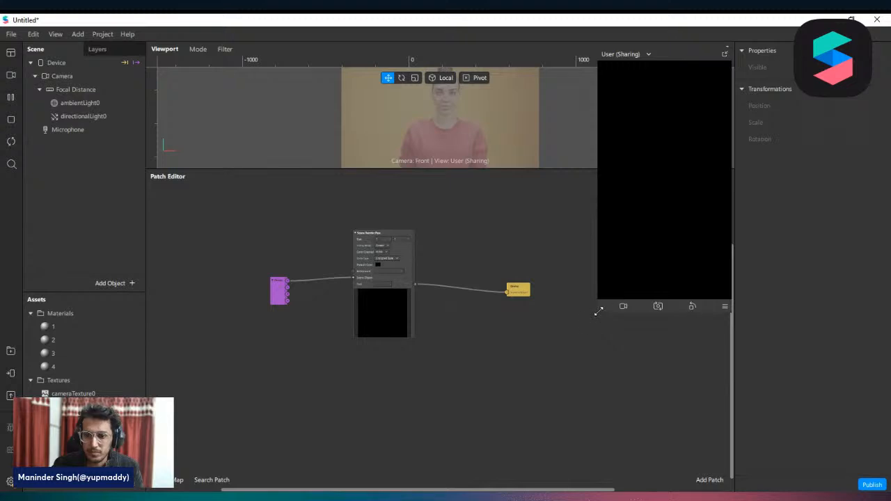
left_click_drag(597, 311, 554, 388)
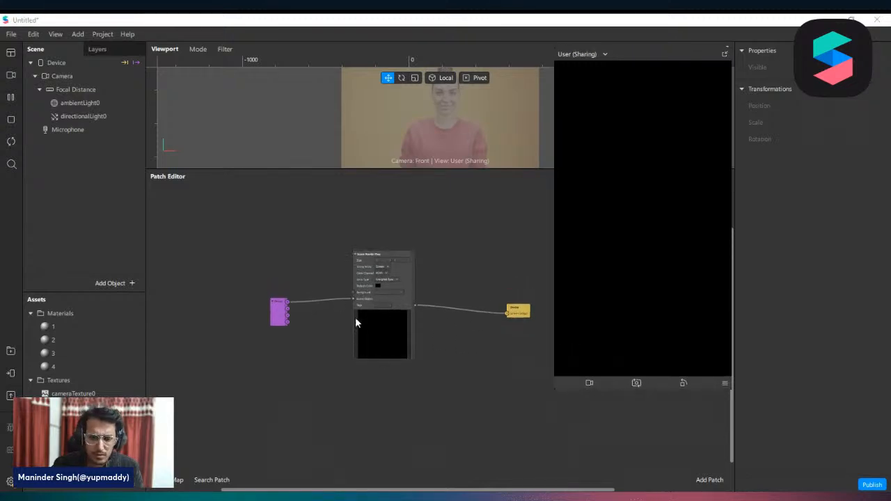
left_click_drag(291, 320, 291, 336)
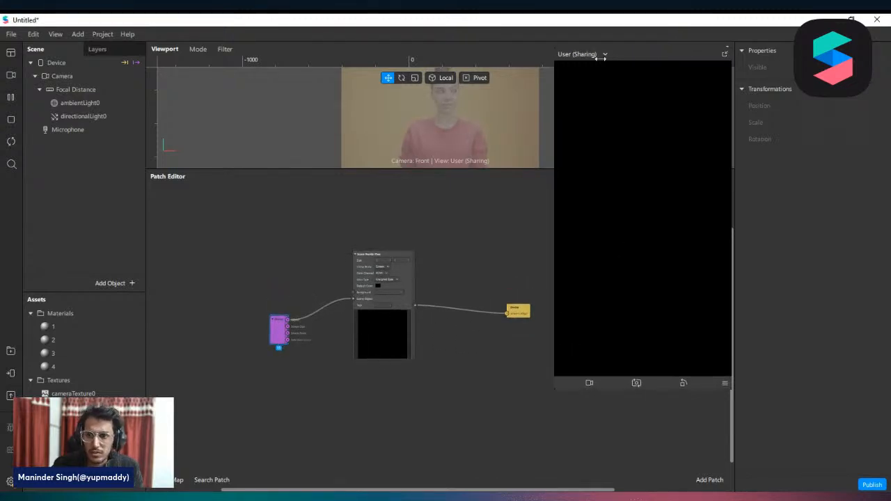
scroll(420, 282, "up", 3)
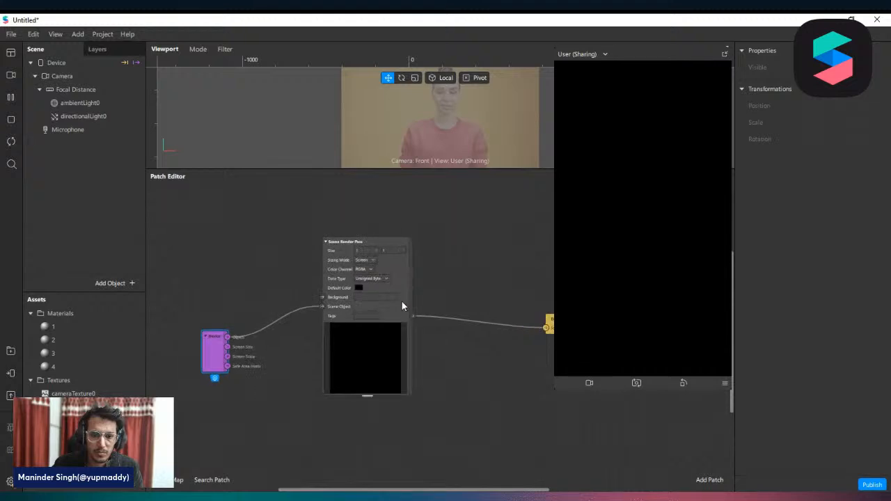
left_click_drag(221, 353, 224, 351)
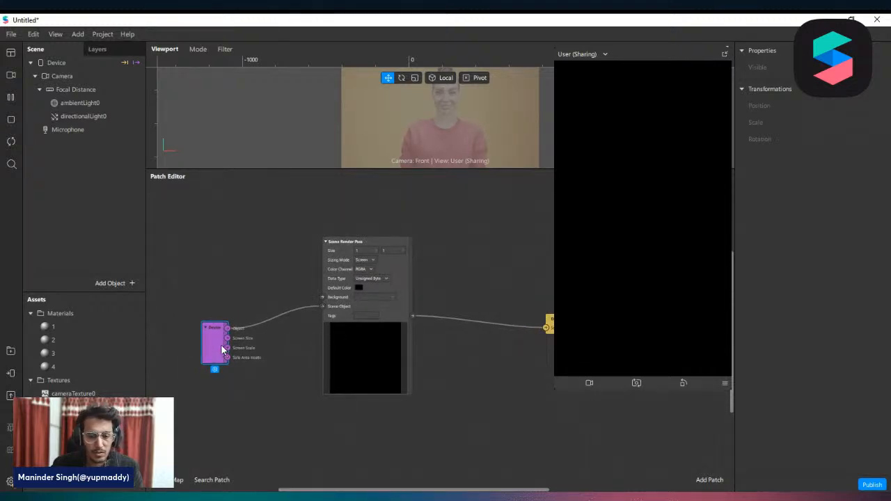
left_click_drag(74, 394, 337, 306)
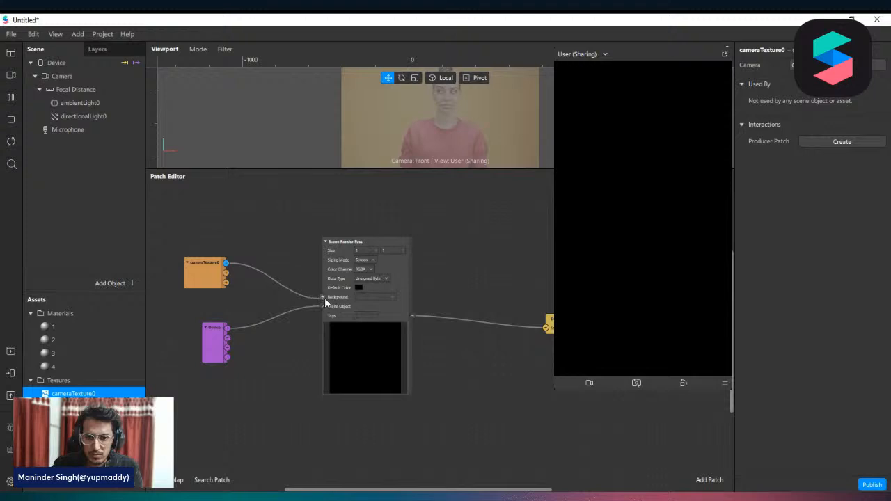
Step: Delete the Device patch and move the cameraTexture0 patch closer to the Scene Render Pass
left_click(211, 335)
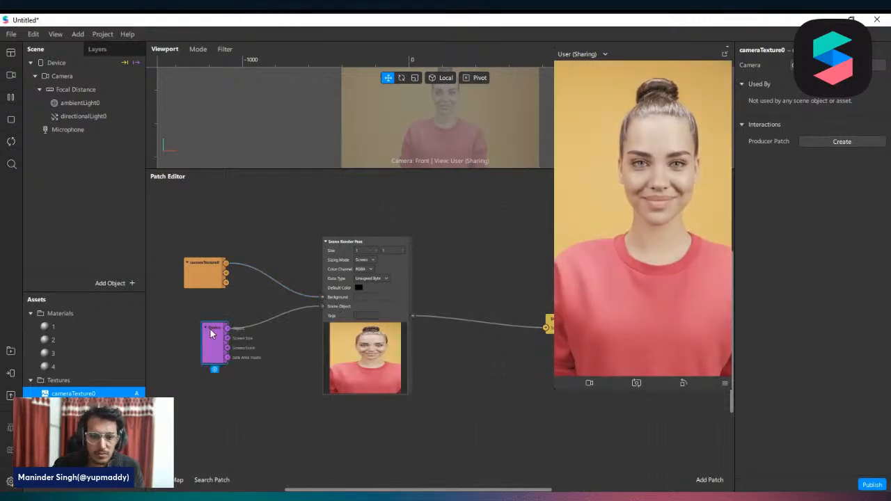
key("Delete")
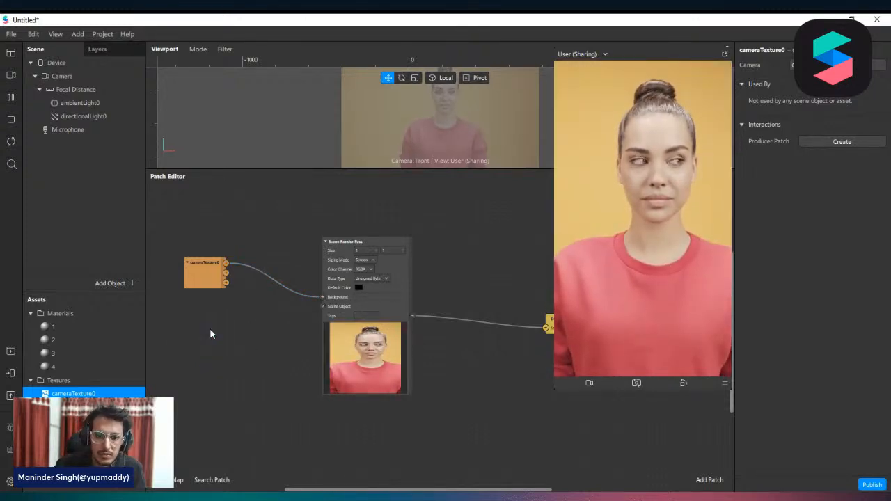
left_click_drag(210, 274, 248, 272)
scroll(254, 291, "down", 2)
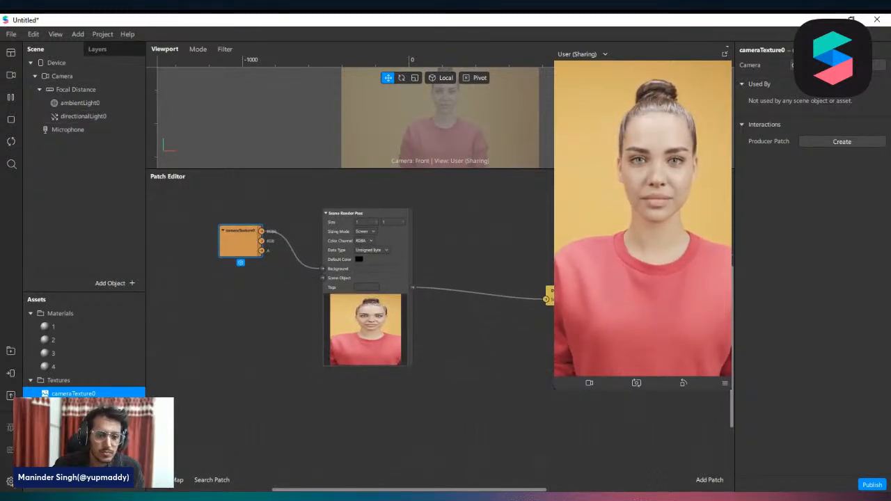
Step: Import the Quillson - Animal Crossing model from the AR Library and place it in the scene under Focal Distance
left_click(128, 490)
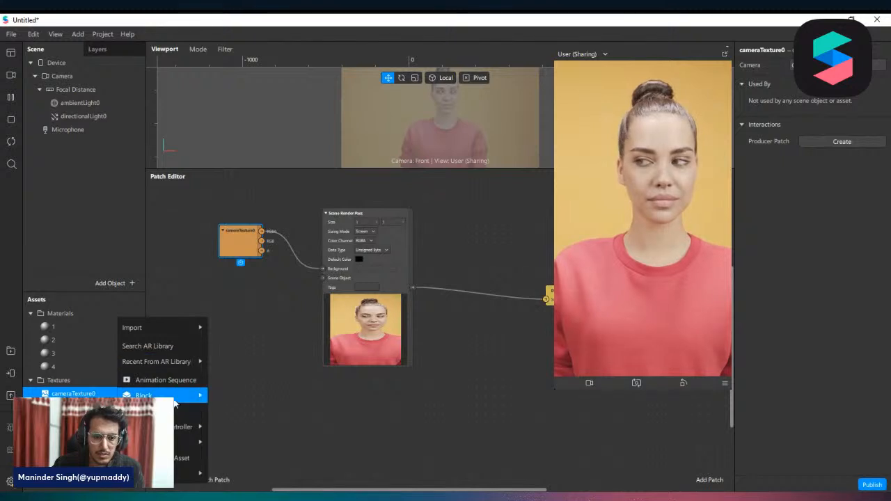
mouse_move(185, 398)
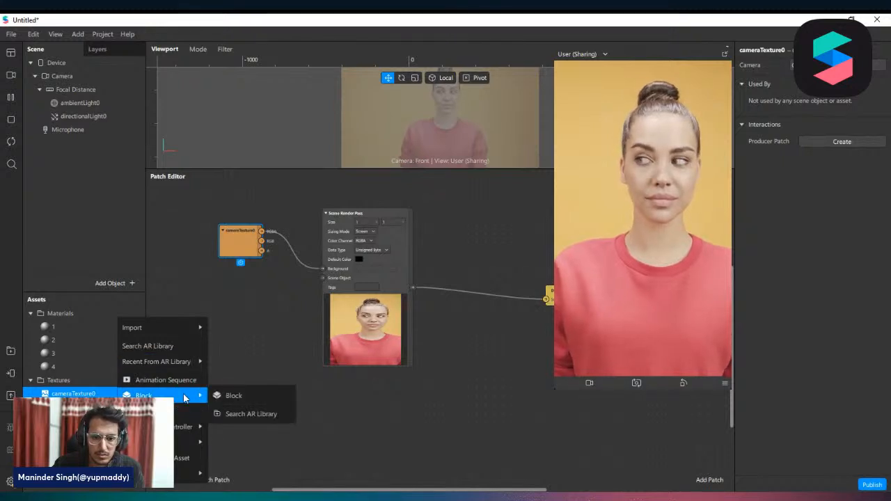
left_click(159, 351)
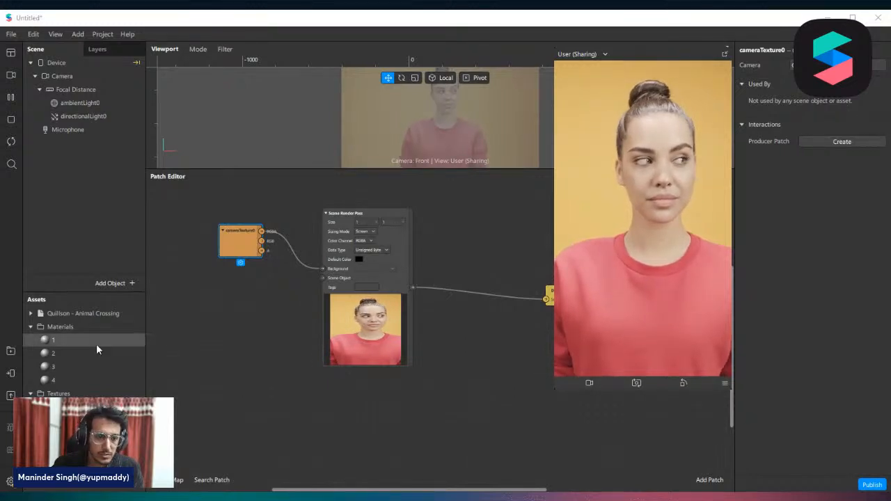
left_click(88, 315)
left_click_drag(83, 317, 86, 92)
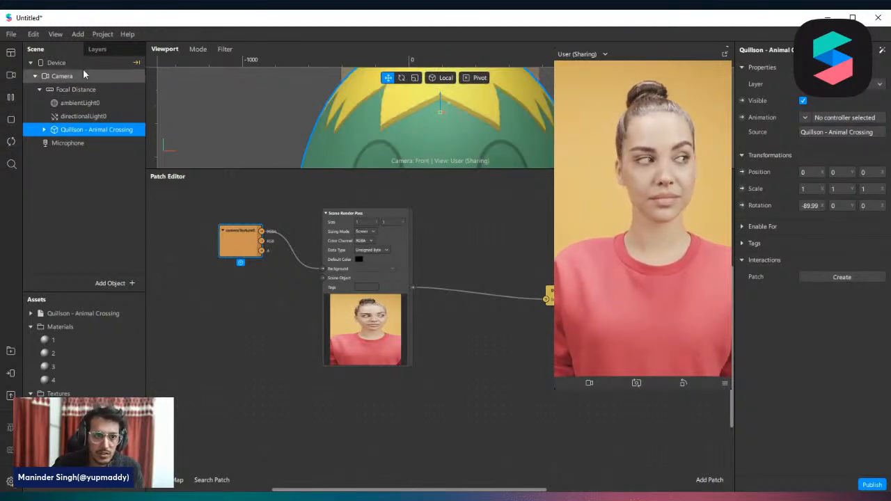
Step: Add a Device object patch connected to the Scene Render Pass's Scene Object input and place it below the cameraTexture0 patch
left_click(61, 62)
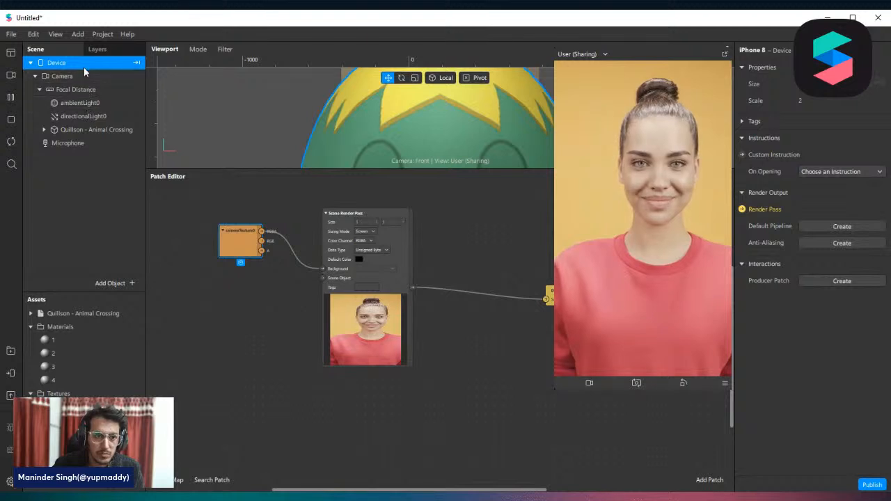
left_click_drag(83, 66, 323, 279)
left_click_drag(228, 296, 266, 322)
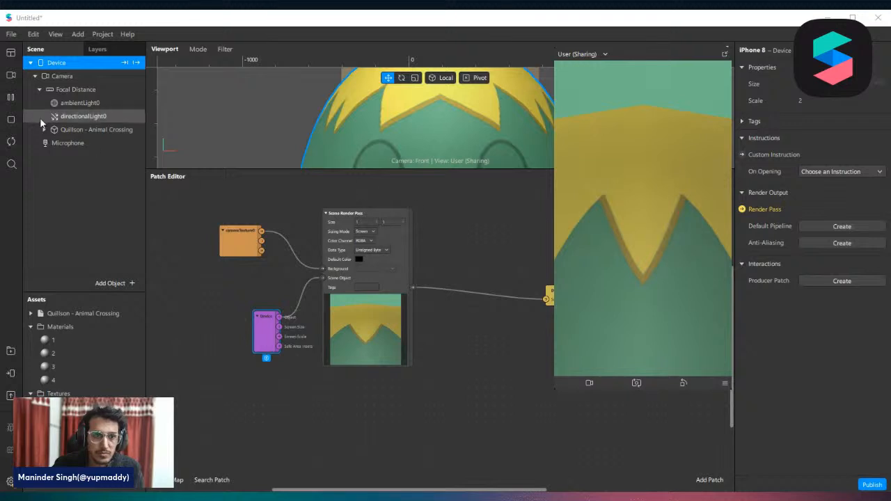
Step: Set the Quillson model's scale to 0.2 on all three axes
left_click(84, 129)
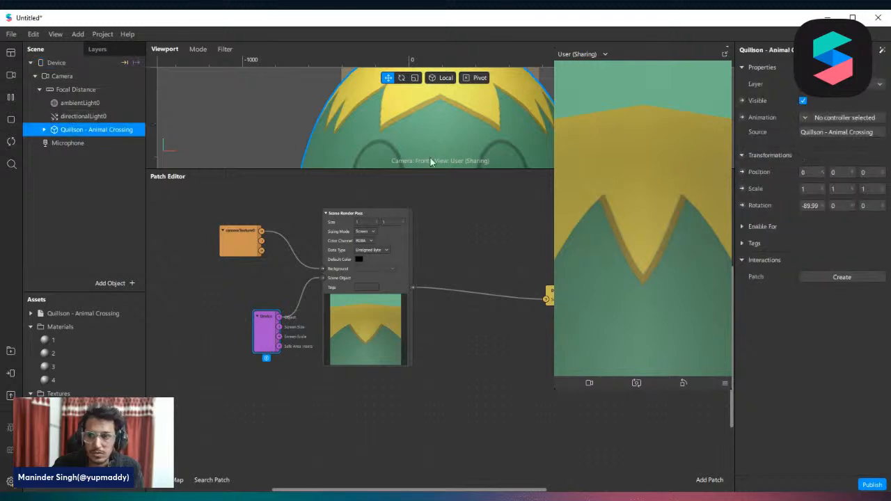
left_click(811, 188)
type("0.2")
key("Return")
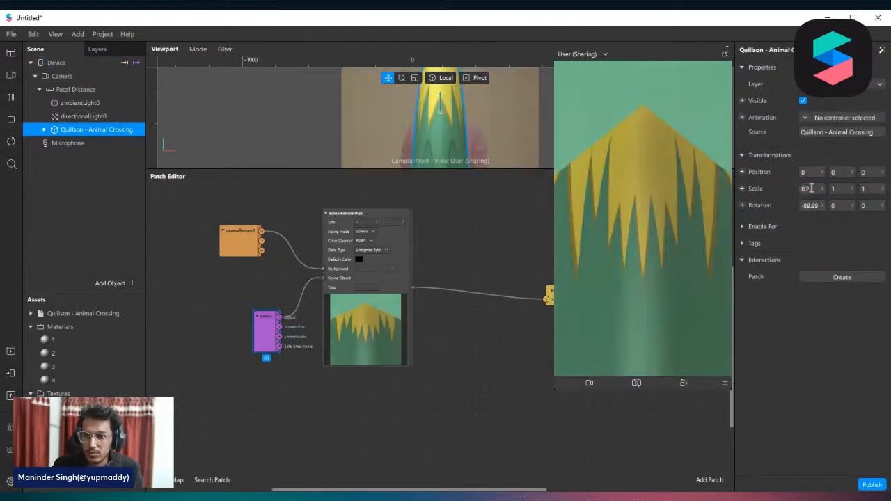
left_click(845, 190)
type("0")
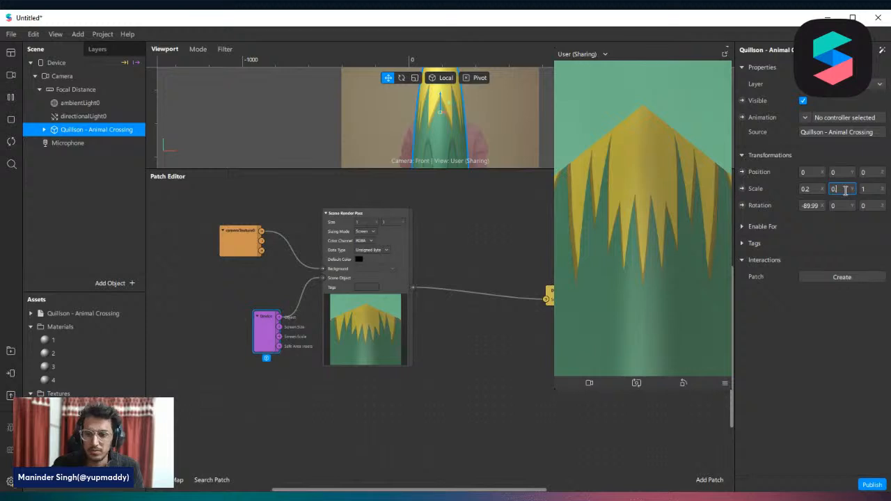
type(".2")
key("Return")
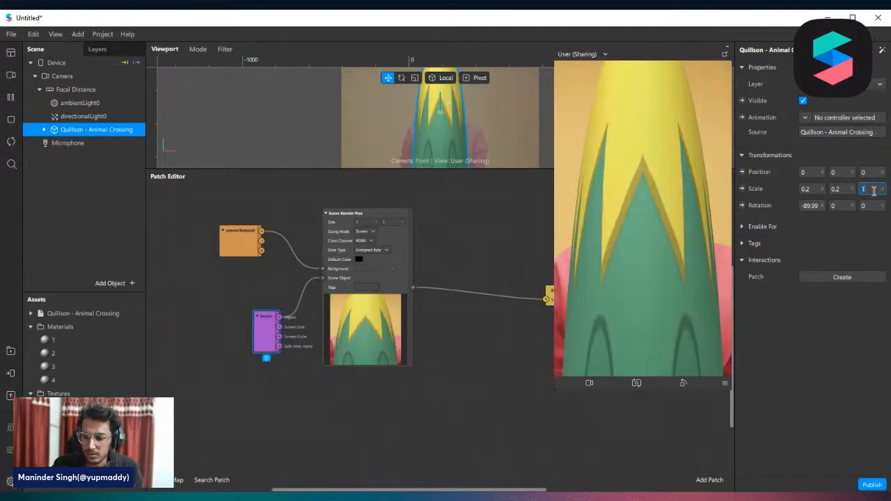
key("Return")
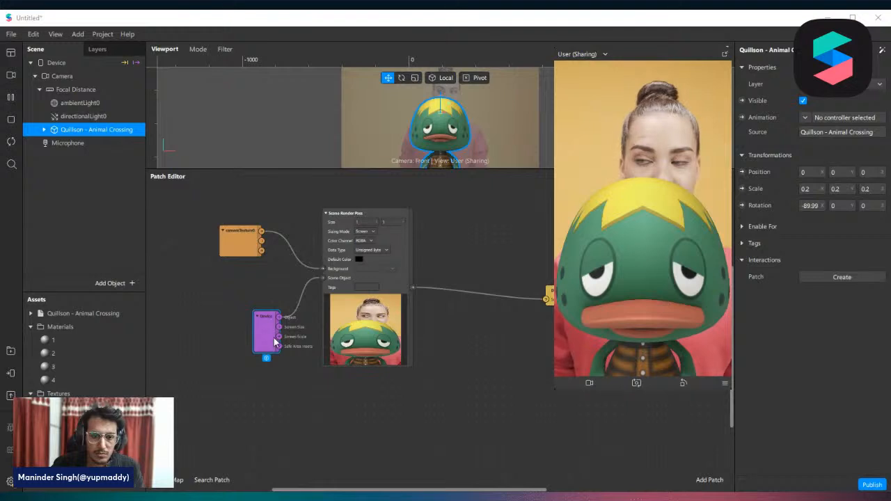
Step: Replace the Device object patch with a Quillson - Animal Crossing patch feeding the Scene Render Pass's Scene Object input
left_click_drag(275, 341, 250, 350)
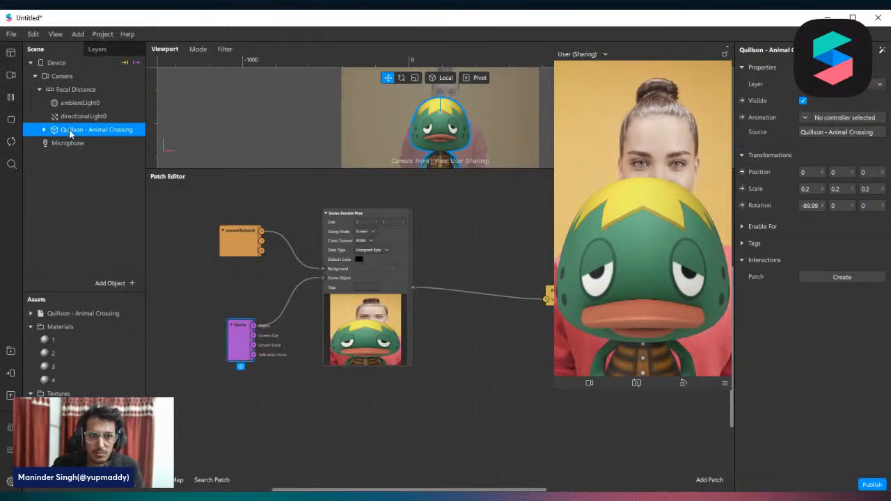
key("Delete")
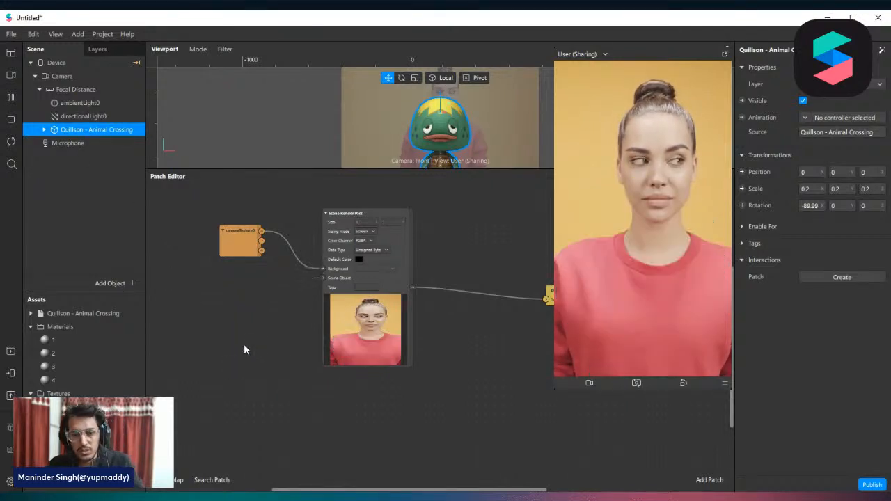
left_click_drag(69, 130, 243, 300)
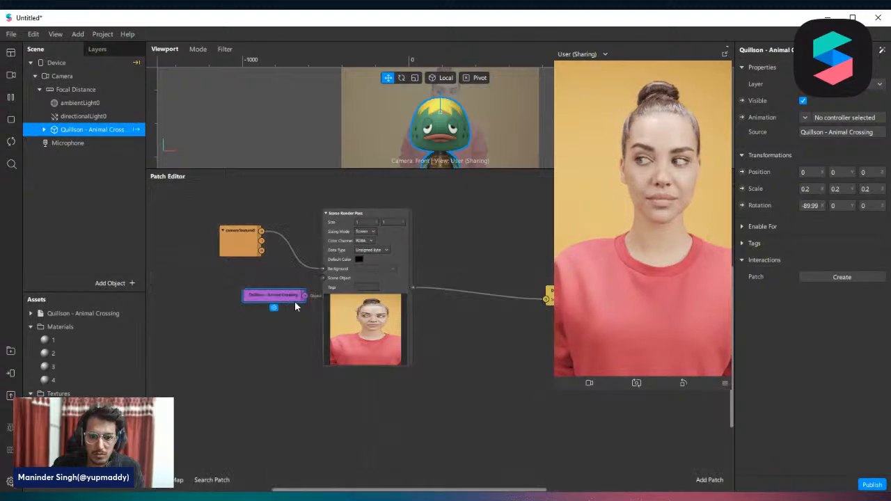
left_click_drag(303, 301, 257, 334)
Step: Disconnect the camera texture from the Scene Render Pass's Background input and delete the cameraTexture0 patch
left_click_drag(321, 269, 261, 275)
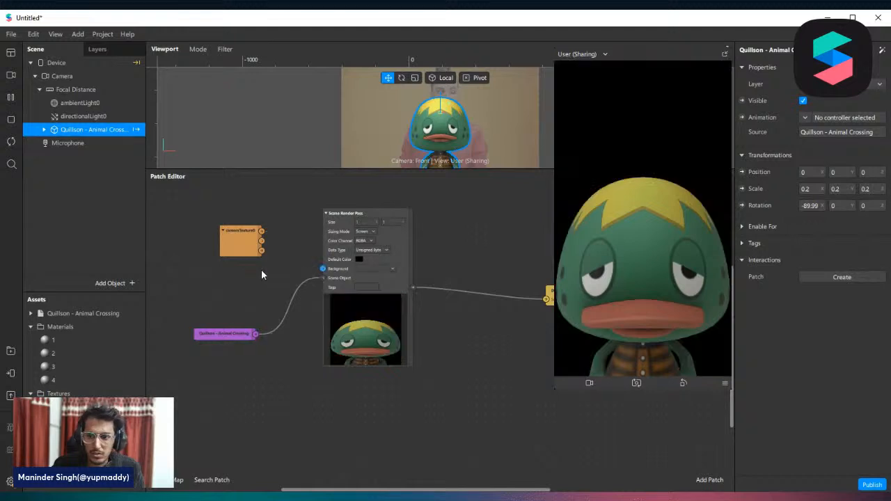
left_click_drag(243, 245, 222, 265)
key("Delete")
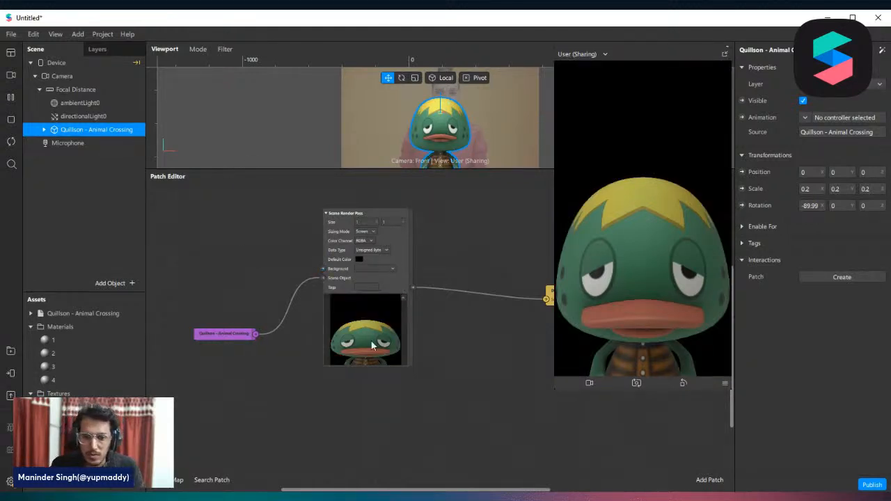
Step: Lower the Device screen output patch and align the Quillson patch with the Scene Render Pass's Scene Object input
middle_click_drag(372, 344, 339, 311)
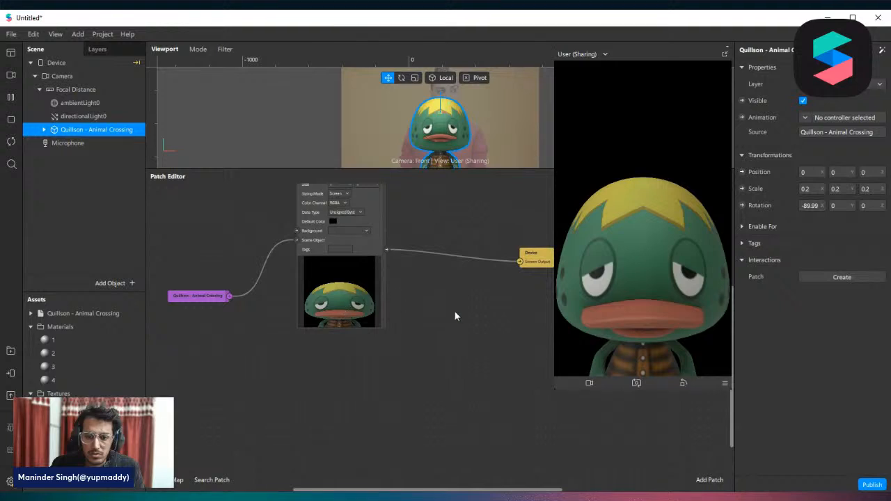
left_click_drag(533, 265, 515, 299)
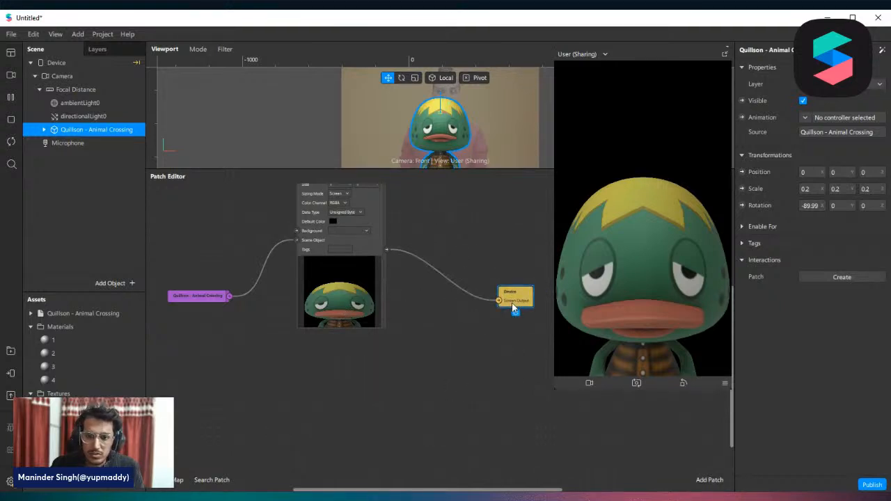
middle_click_drag(340, 306, 364, 372)
left_click_drag(217, 357, 234, 305)
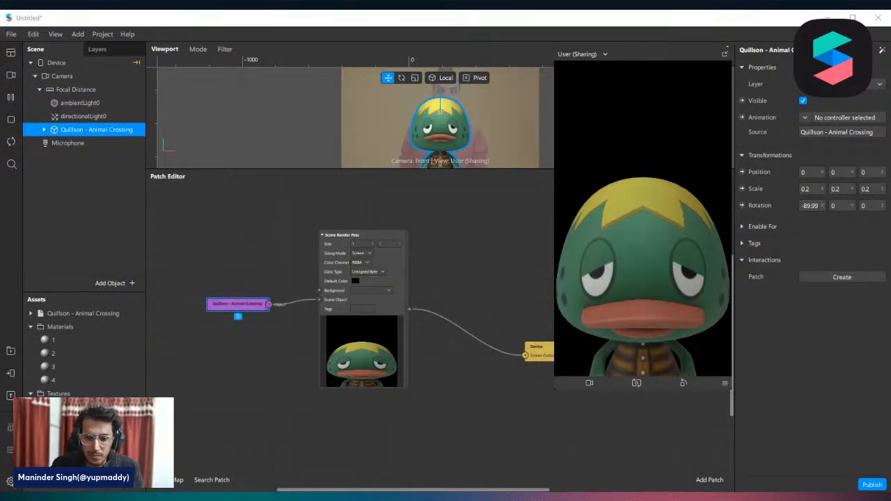
left_click_drag(314, 491, 349, 490)
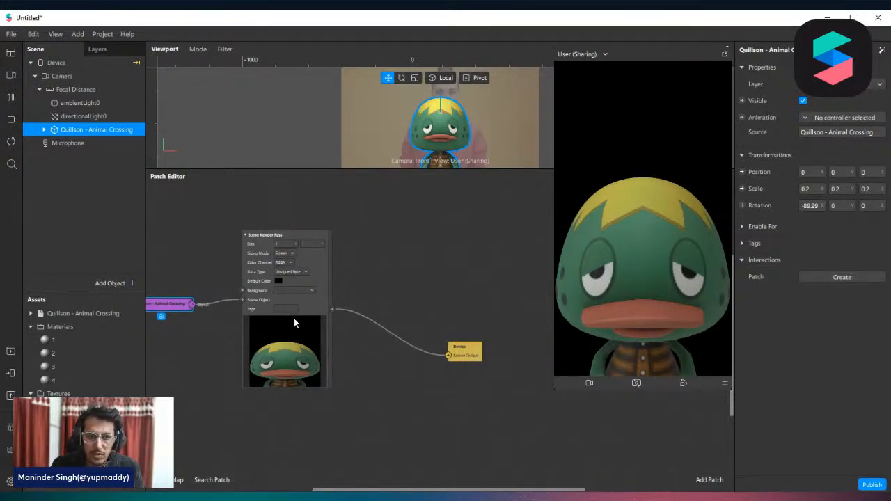
Step: Set the Quillson model's scale to 0.1 on all three axes
left_click(844, 172)
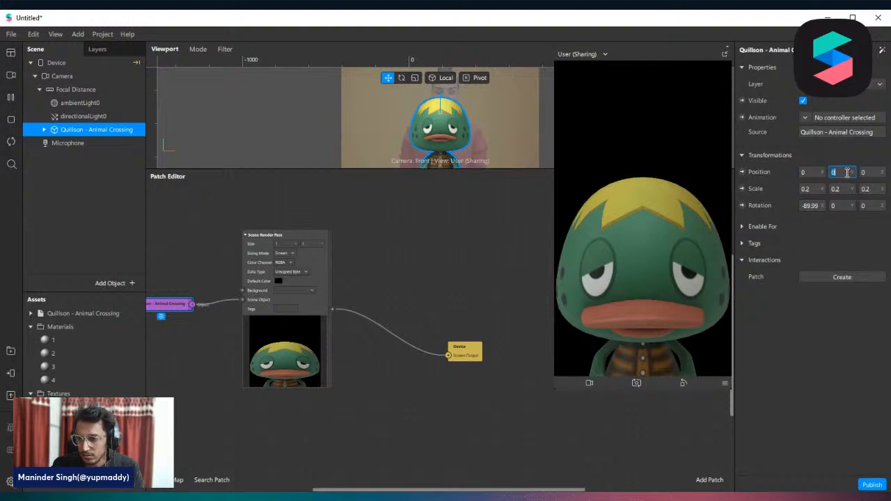
left_click(809, 189)
type("0.1")
key("Return")
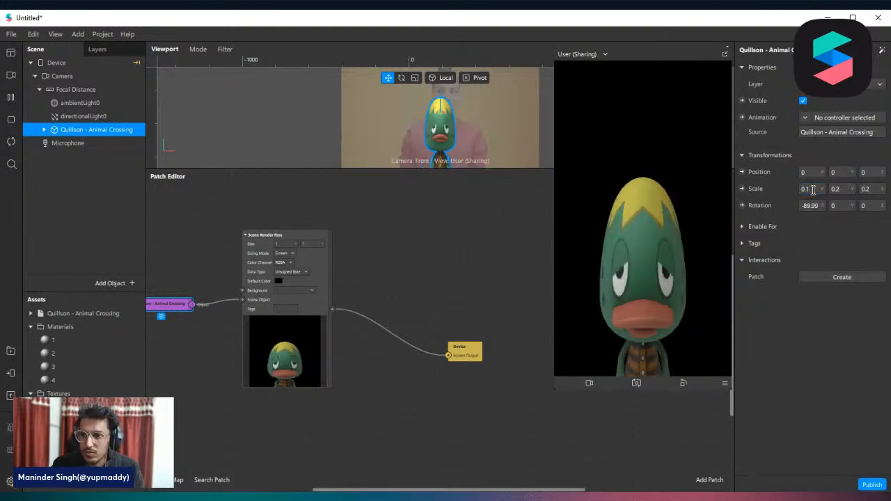
left_click(842, 189)
type("0.1")
key("Return")
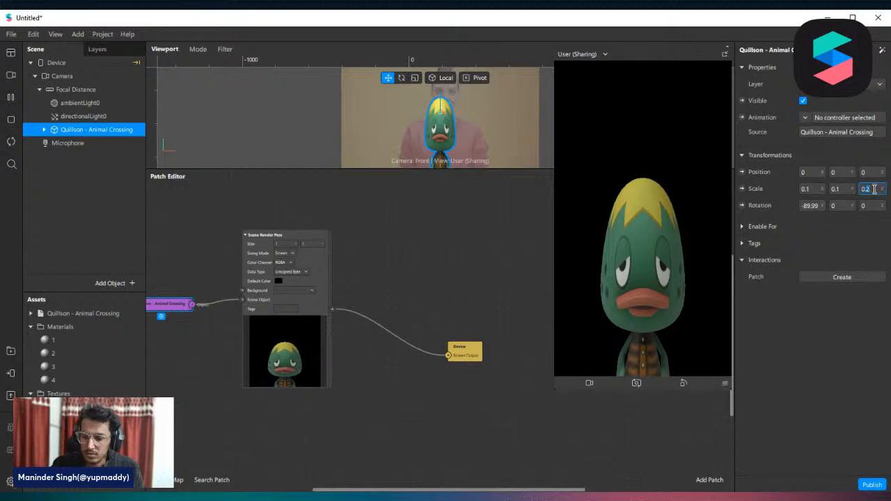
type("0.1")
key("Return")
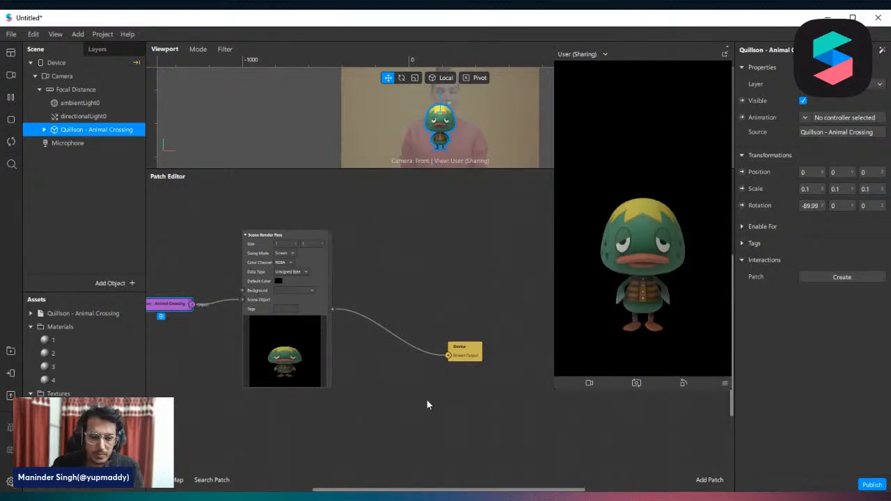
left_click(32, 314)
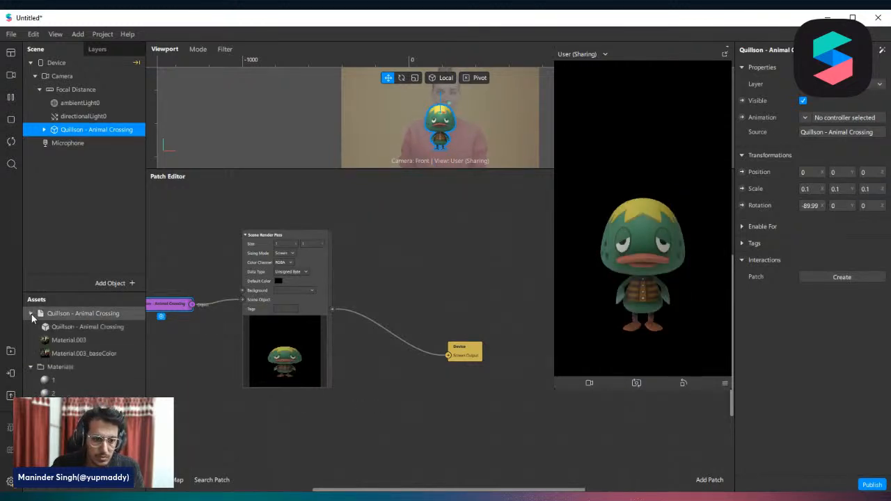
left_click(31, 314)
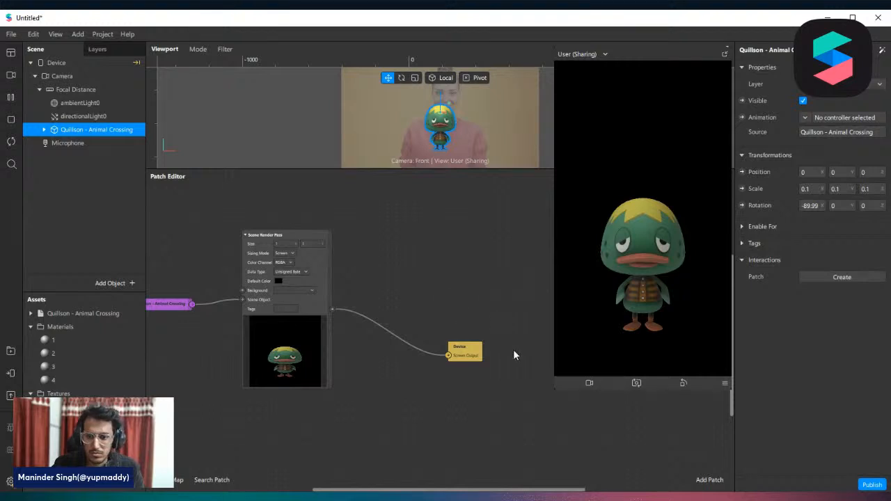
Step: Add a Mirror Shader patch between the Scene Render Pass and the Device screen output, connecting its Texture input and its output
scroll(517, 381, "down", 3)
scroll(497, 370, "up", 2)
left_click_drag(485, 354, 492, 332)
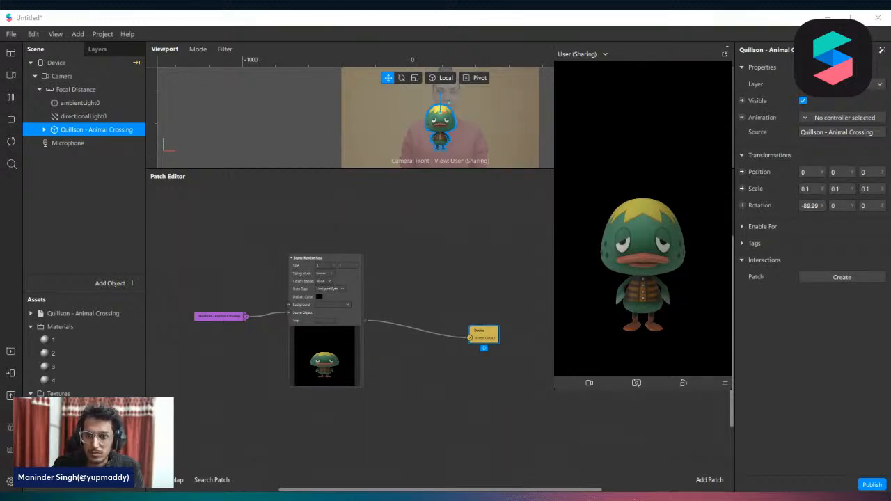
left_click(78, 227)
left_click_drag(77, 445, 426, 340)
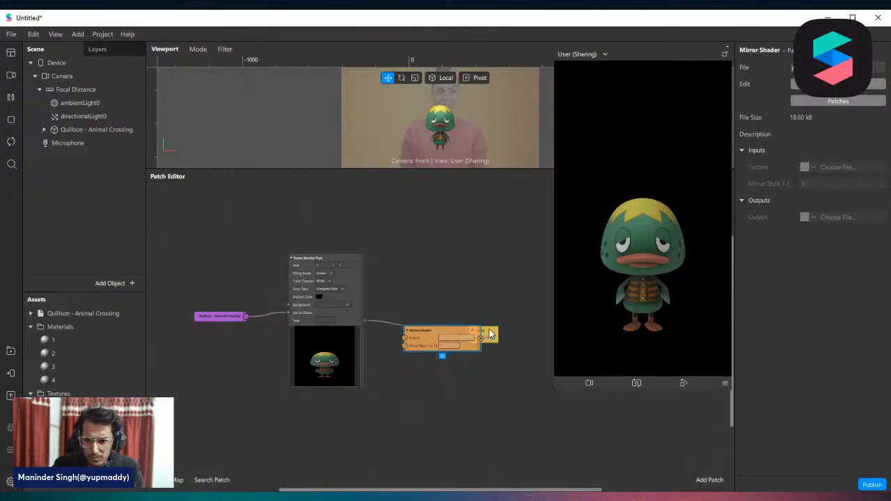
left_click_drag(489, 334, 391, 339)
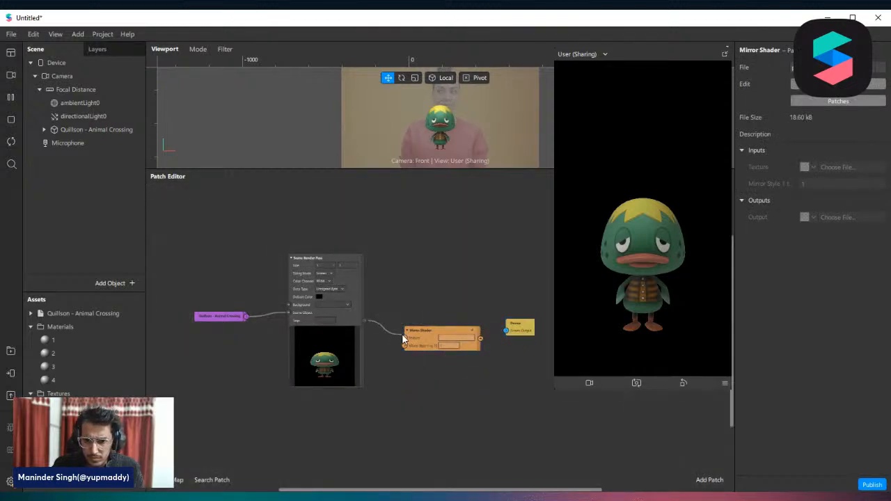
left_click_drag(481, 339, 505, 331)
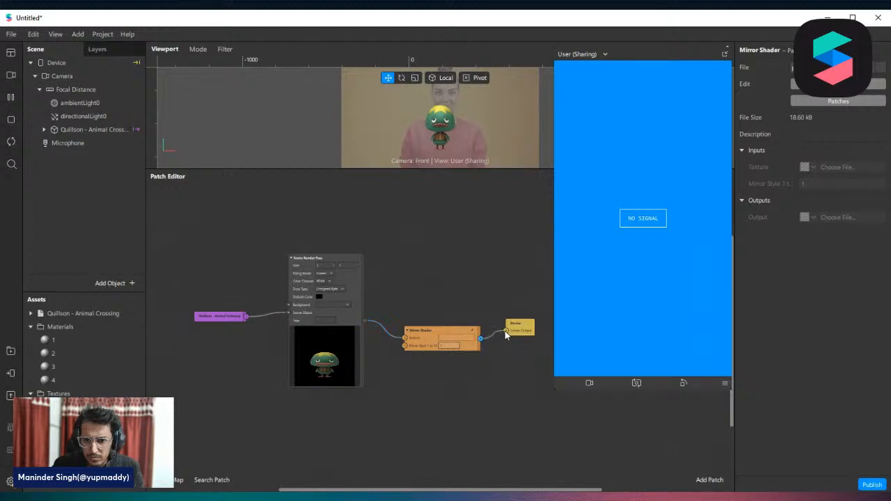
Step: Try Mirror Style 2 on the Mirror Shader patch and set the style to 3
scroll(506, 353, "up", 5)
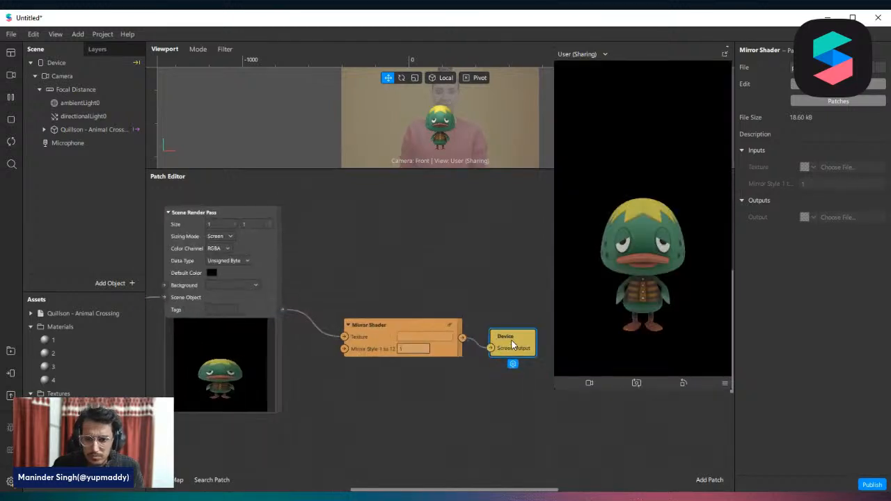
left_click(410, 350)
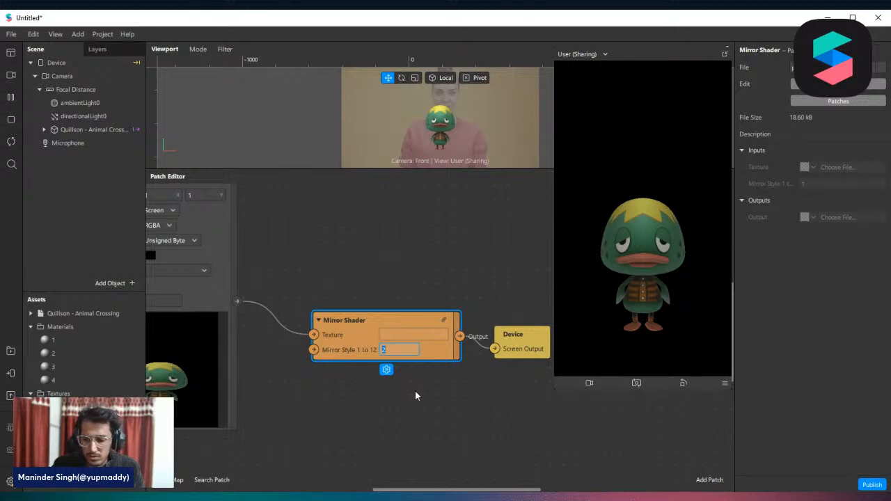
key("Return")
left_click(413, 424)
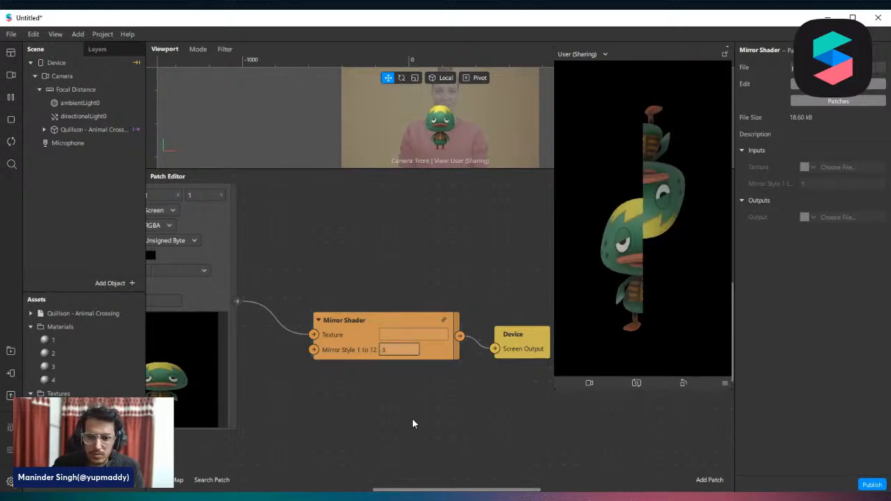
Step: Switch the camera preview to a different woman's 0:11 real-time simulation clip
scroll(474, 362, "down", 2)
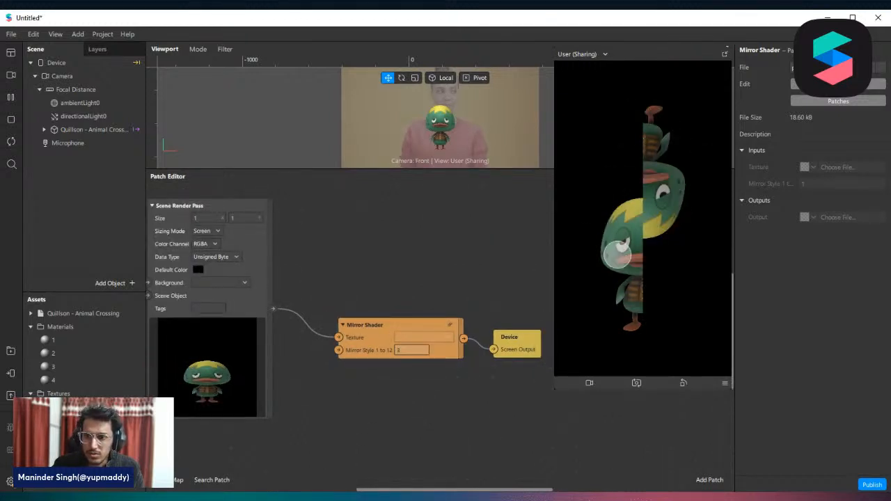
left_click(10, 75)
left_click(72, 167)
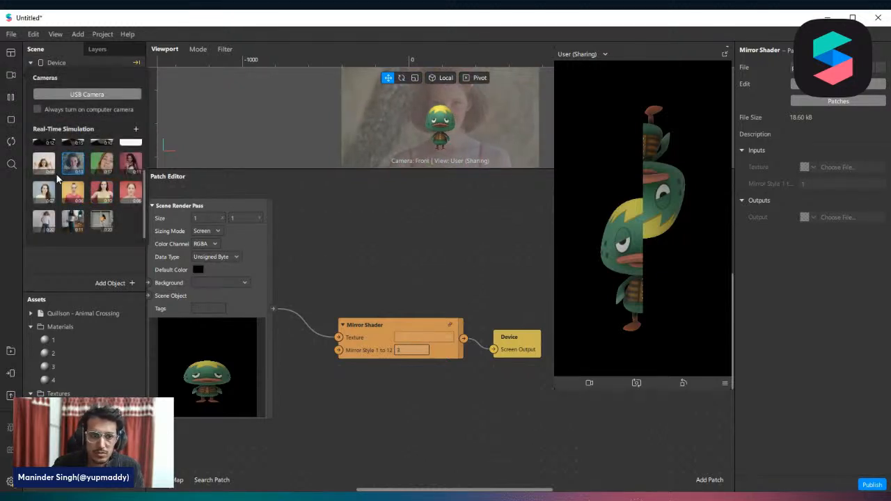
Step: Delete the Mirror Shader patch between the Scene Render Pass and the Device screen output
left_click(522, 429)
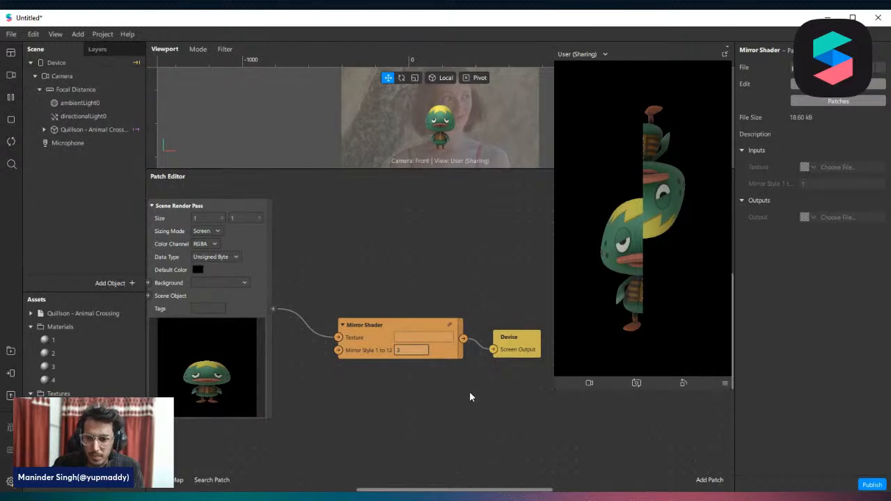
scroll(449, 368, "down", 2)
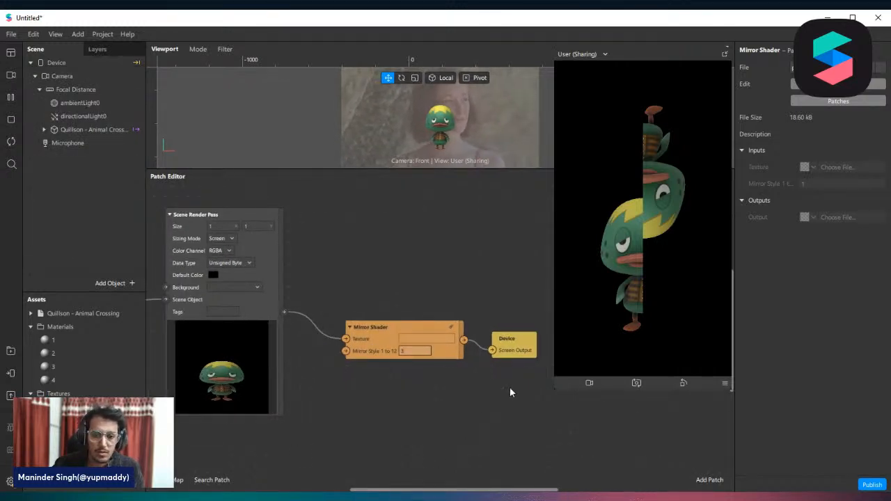
left_click(352, 327)
left_click(353, 330)
key("Delete")
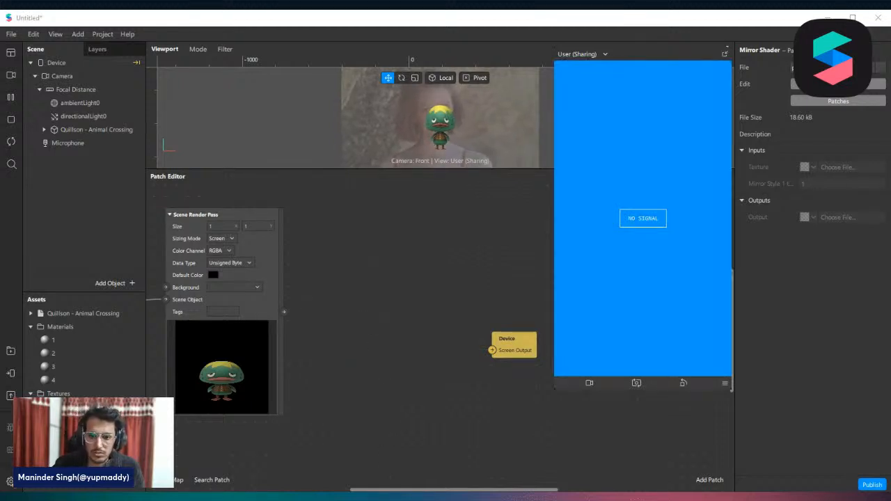
Step: Add a TriTone Shader patch, connecting the Scene Render Pass to its Texture input and its output to the Device screen output
left_click(419, 419)
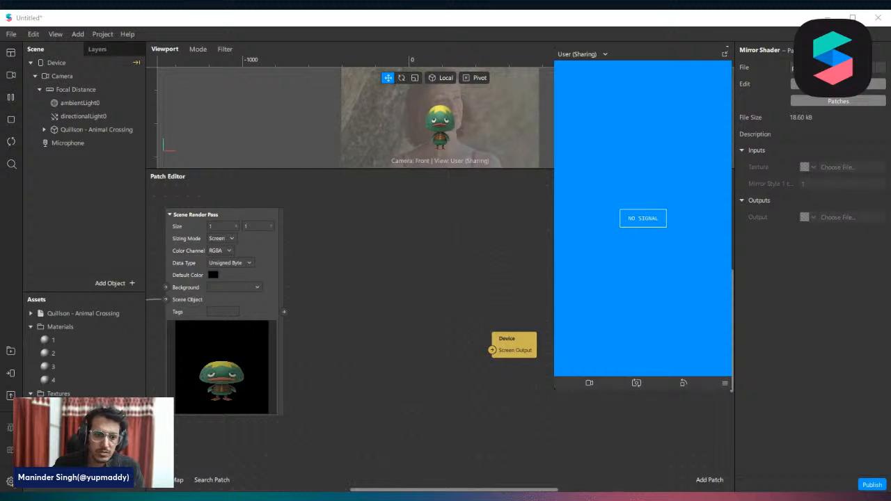
left_click_drag(73, 445, 355, 316)
left_click(279, 315)
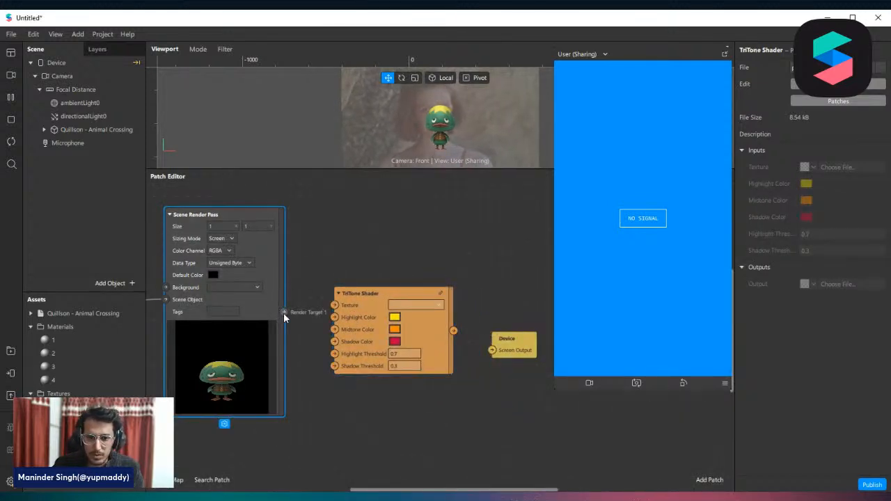
left_click_drag(284, 314, 335, 305)
mouse_move(453, 331)
left_mouse_down()
mouse_move(493, 350)
mouse_move(526, 337)
left_mouse_up()
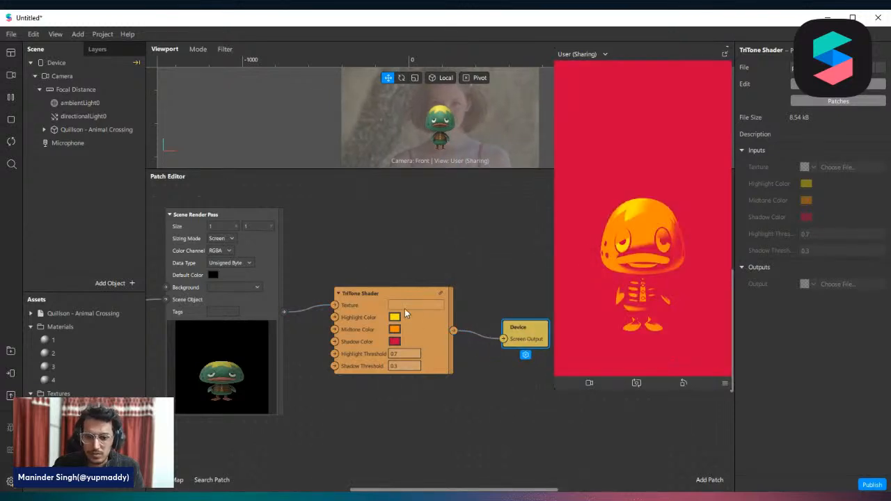
left_click_drag(405, 314, 394, 348)
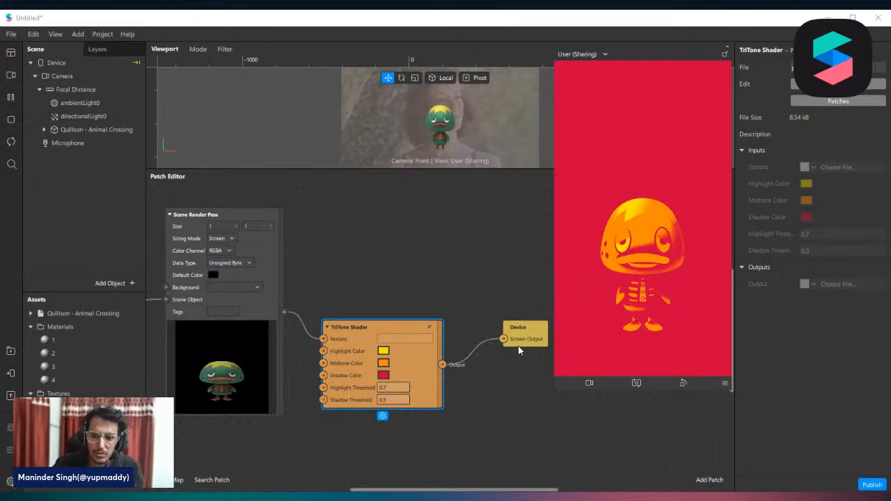
Step: Set the TriTone Shader's Shadow Color to black
left_click(383, 375)
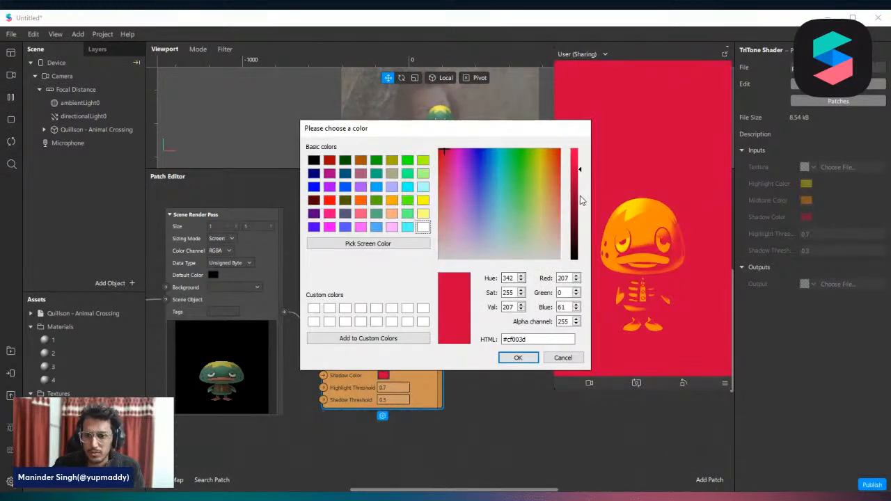
left_click(578, 256)
left_click(520, 358)
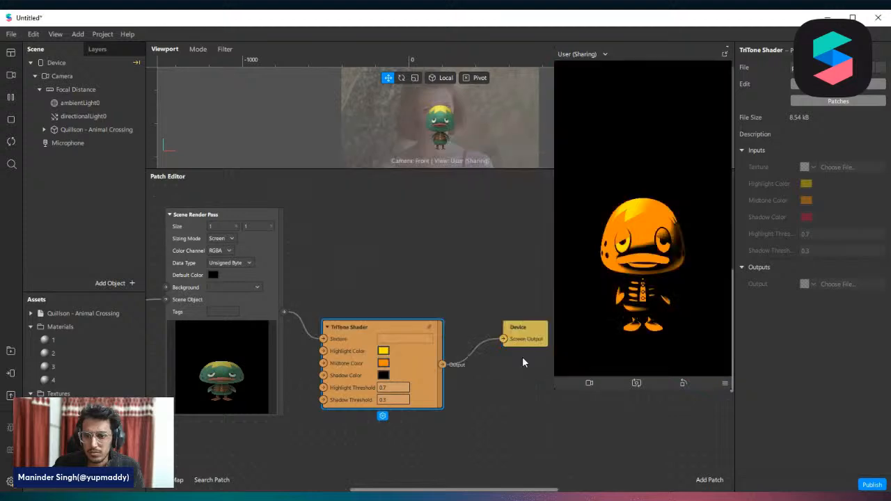
Step: Make the Scene Render Pass's black Default Color fully transparent through its alpha channel
scroll(480, 308, "down", 3)
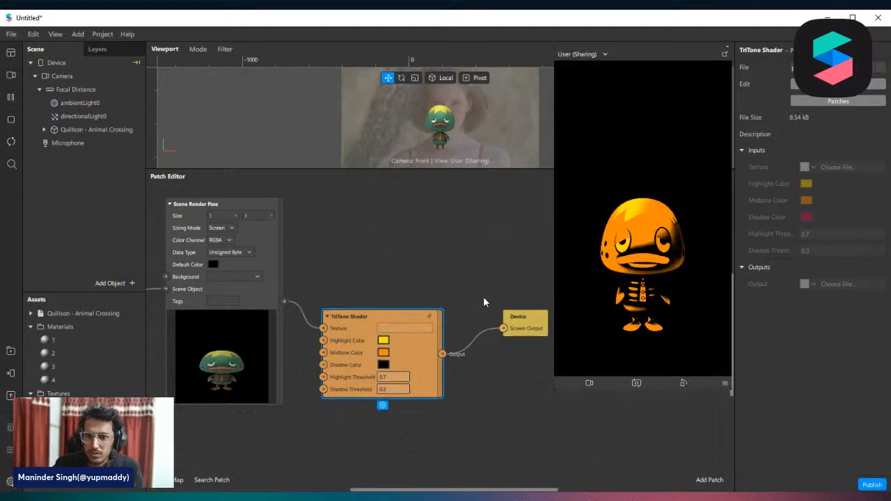
scroll(460, 305, "down", 1, "ctrl")
scroll(438, 278, "down", 1, "ctrl")
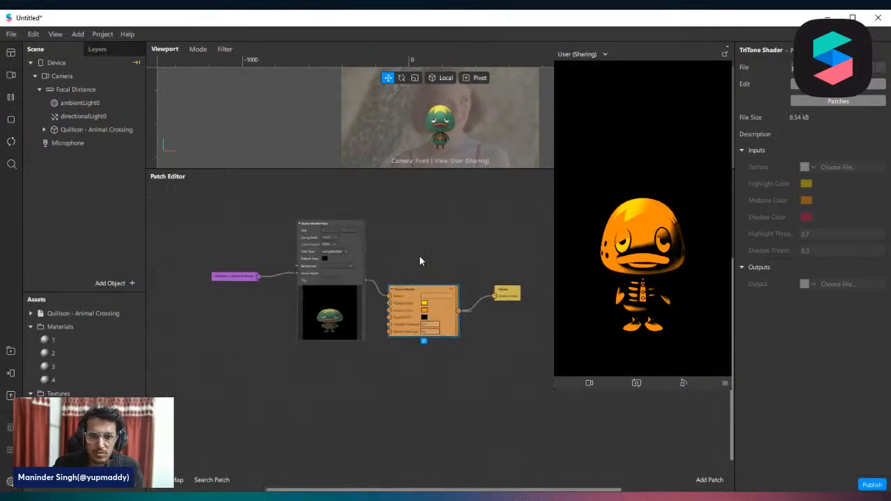
scroll(334, 257, "up", 2, "ctrl")
left_click(321, 262)
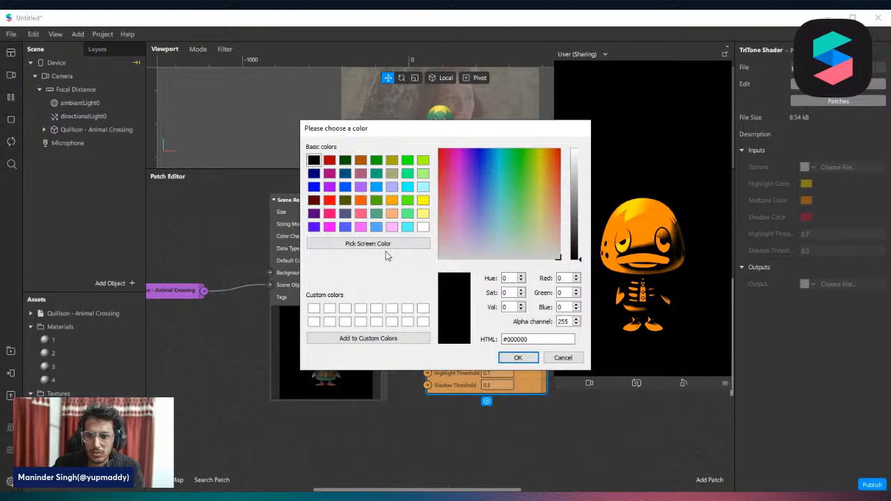
left_click(565, 321)
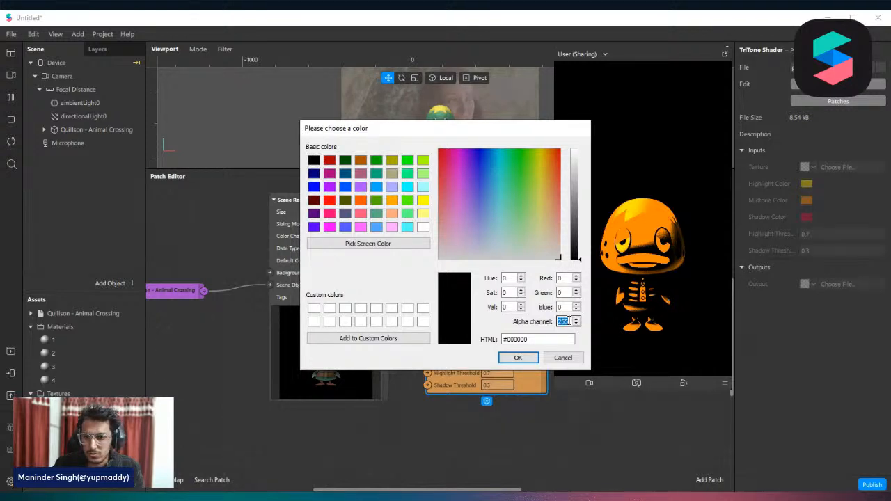
key("Return")
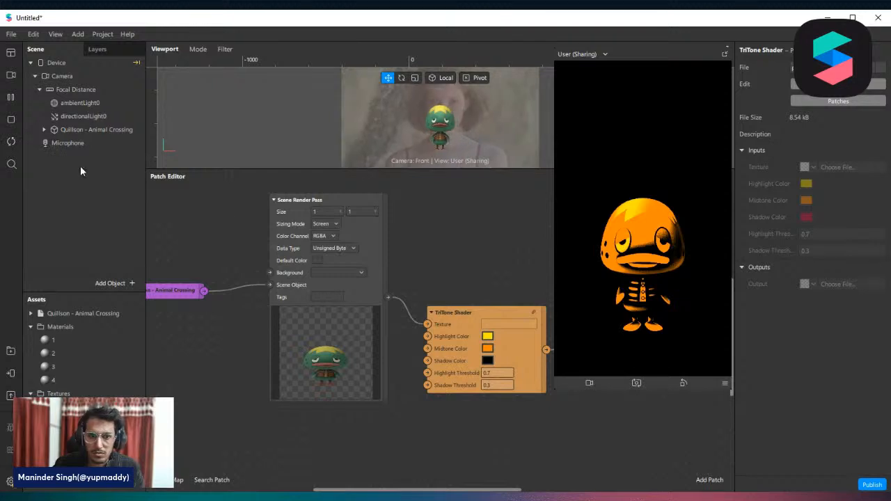
Step: Try a muted orange Shadow Color with hue 35 and saturation 157 on the TriTone Shader
left_click(487, 360)
left_click(549, 192)
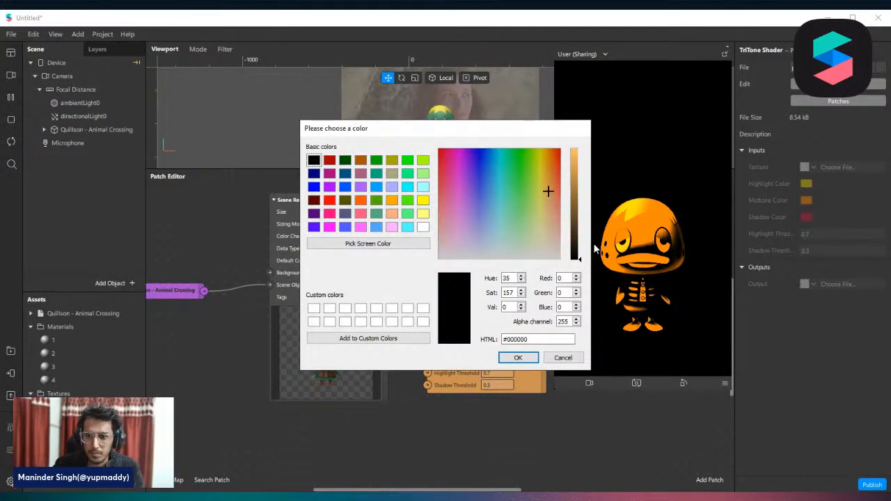
left_click(519, 360)
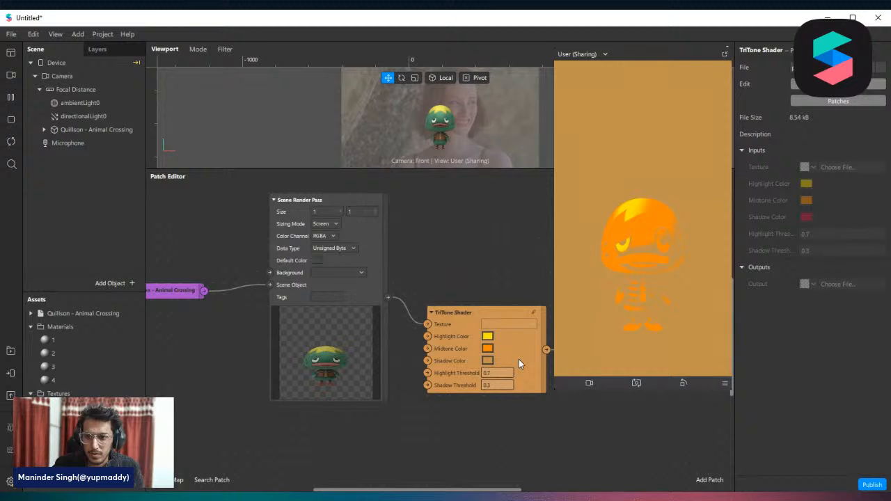
Step: Darken the TriTone Shader's Shadow Color to black (#000000)
left_click(488, 361)
left_click_drag(575, 198, 576, 261)
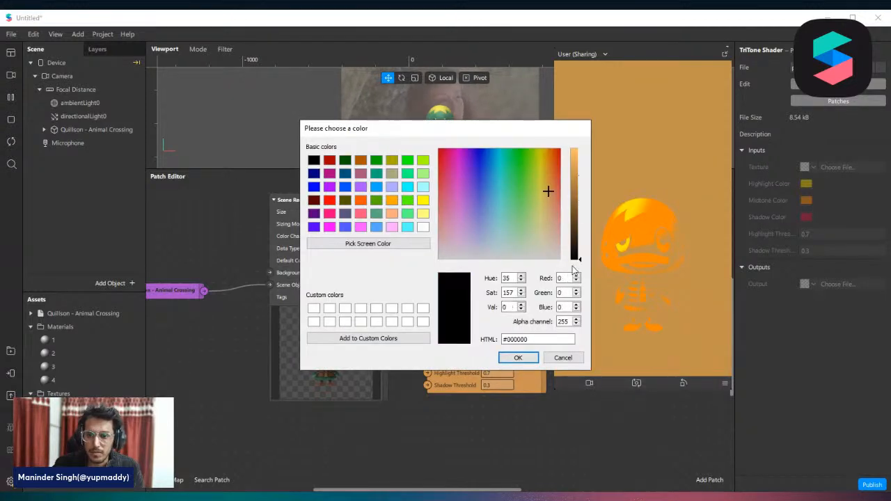
Step: Set the TriTone Shader patch's shadow color to black (#000000)
left_click(519, 357)
scroll(400, 353, "down", 3)
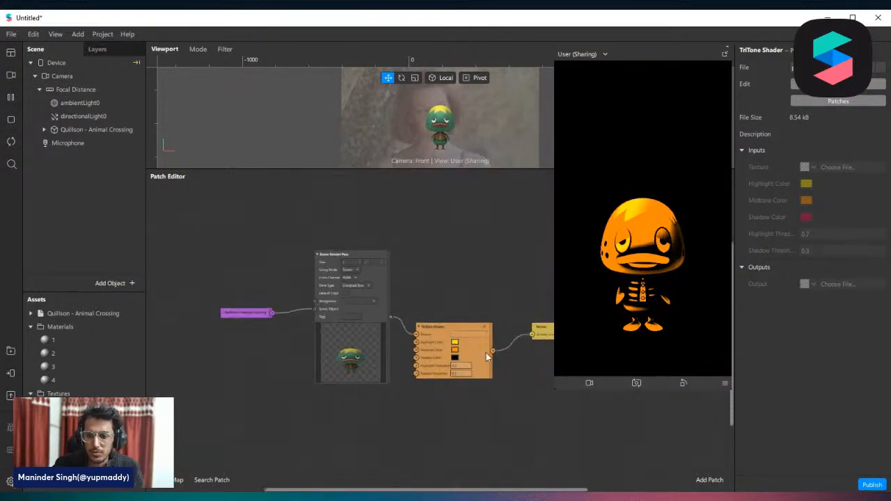
scroll(662, 413, "up", 1)
scroll(495, 364, "up", 1)
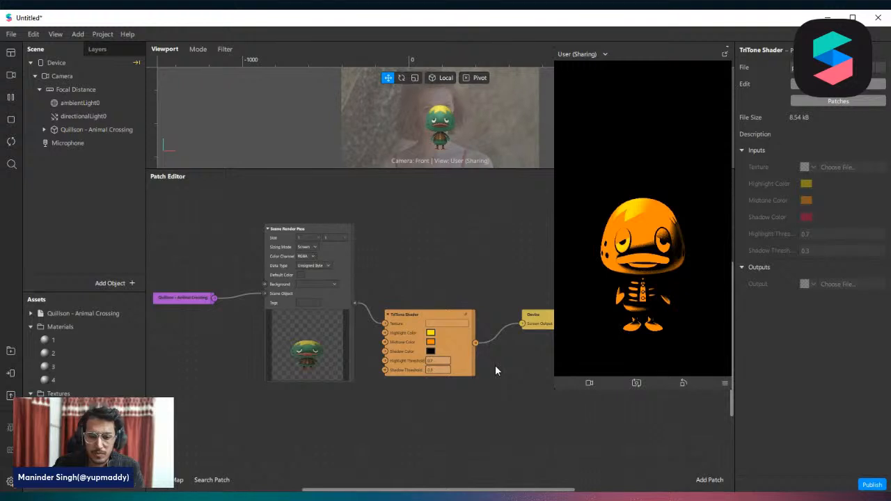
scroll(495, 365, "down", 1)
scroll(501, 340, "up", 2)
scroll(502, 340, "down", 2)
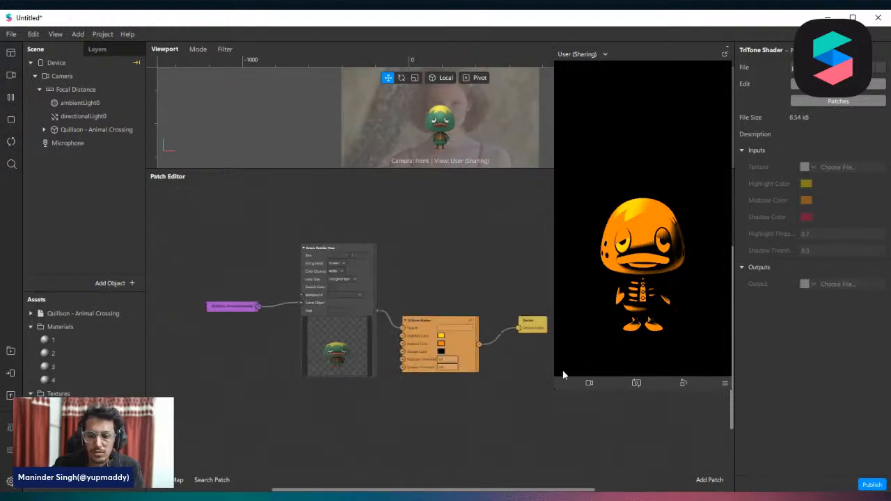
Step: Delete the entire patch graph and slightly shrink the simulator preview
left_click(431, 348)
left_click_drag(385, 338, 456, 365)
key("Delete")
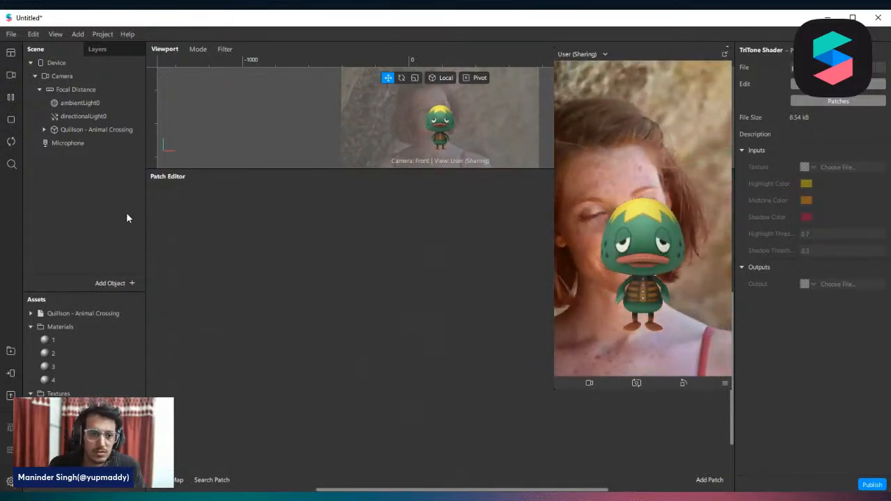
left_click(96, 131)
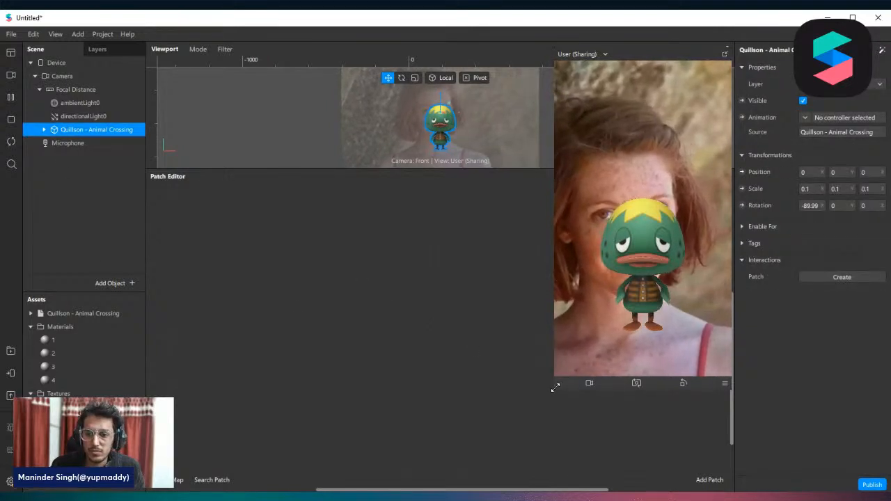
left_click_drag(555, 386, 565, 370)
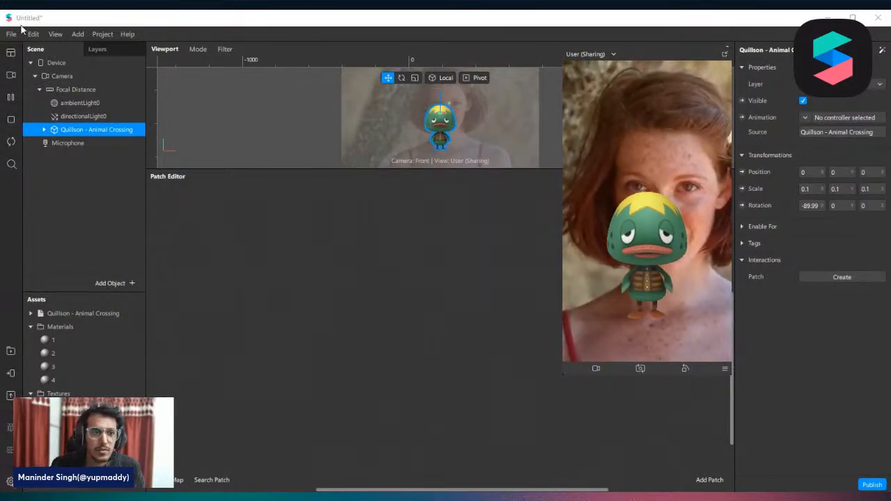
left_click(55, 33)
mouse_move(11, 34)
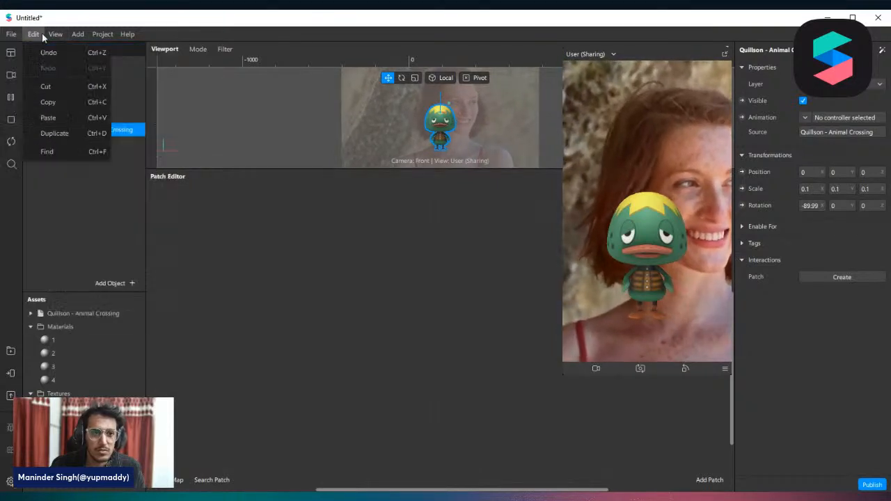
mouse_move(58, 34)
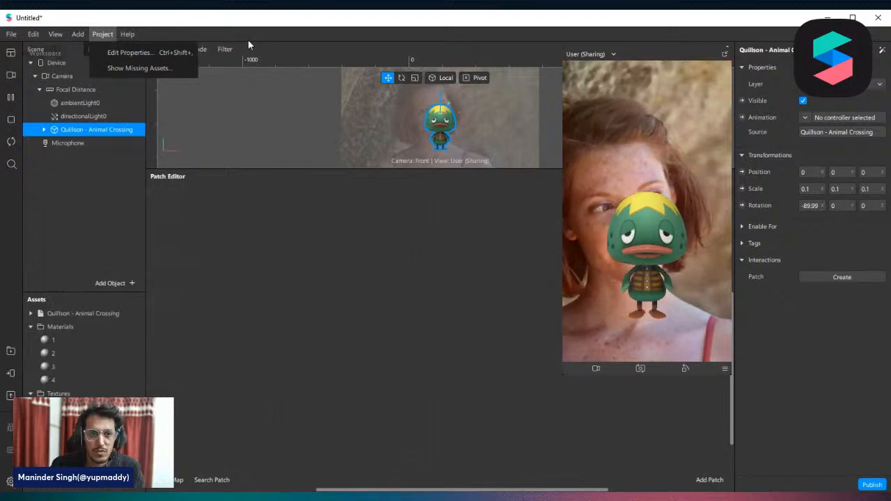
left_click(462, 283)
Step: Delete the Quillson - Animal Crossing object from the scene and its model file from the assets
right_click(90, 131)
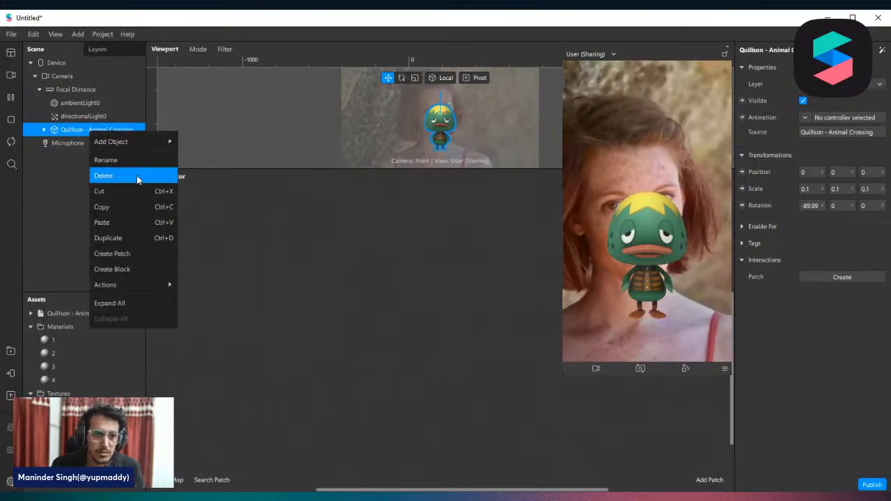
left_click(136, 175)
right_click(83, 313)
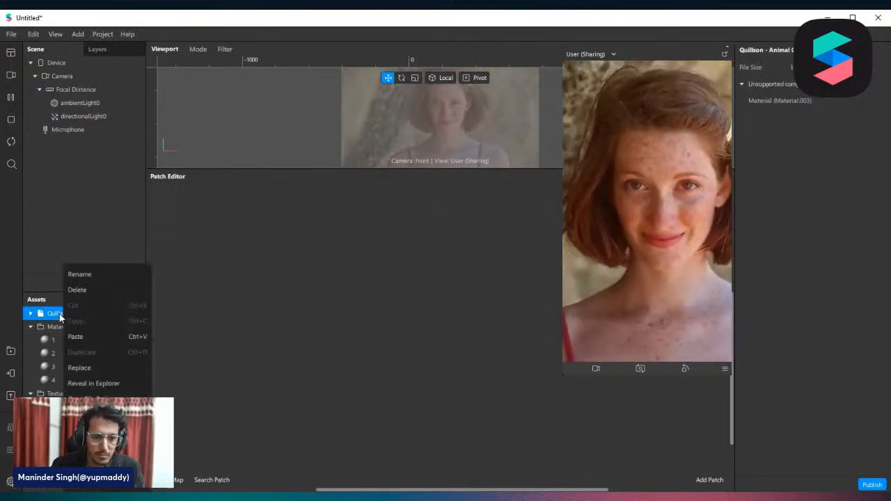
left_click(85, 289)
left_click(534, 303)
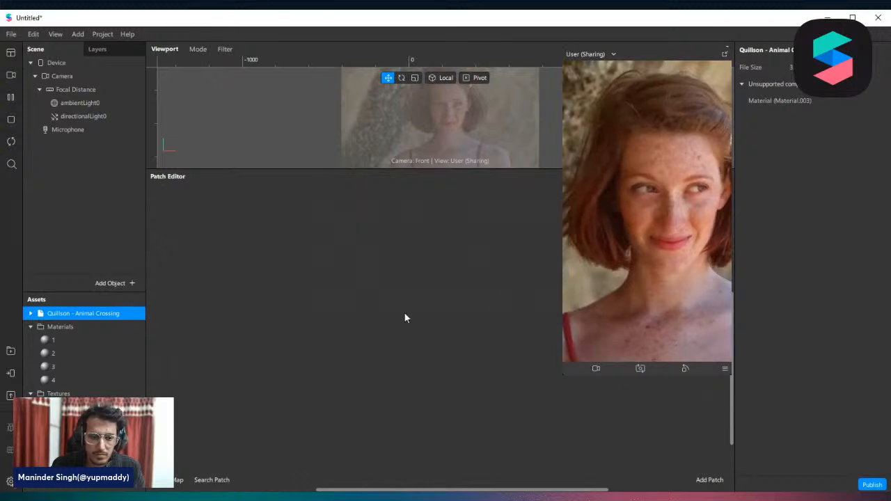
left_click(55, 313)
right_click(56, 313)
left_click(153, 345)
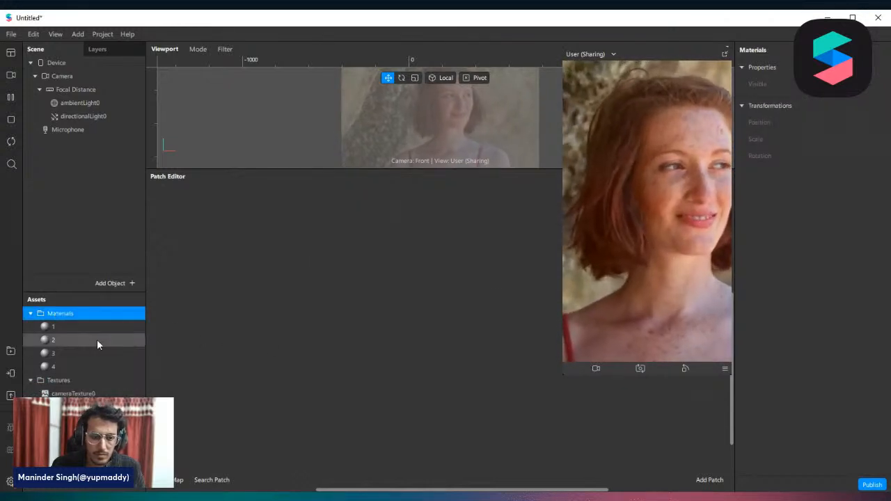
Step: Delete materials 1 through 4 from the project assets
left_click(66, 328)
left_click(70, 366, "shift")
right_click(62, 341)
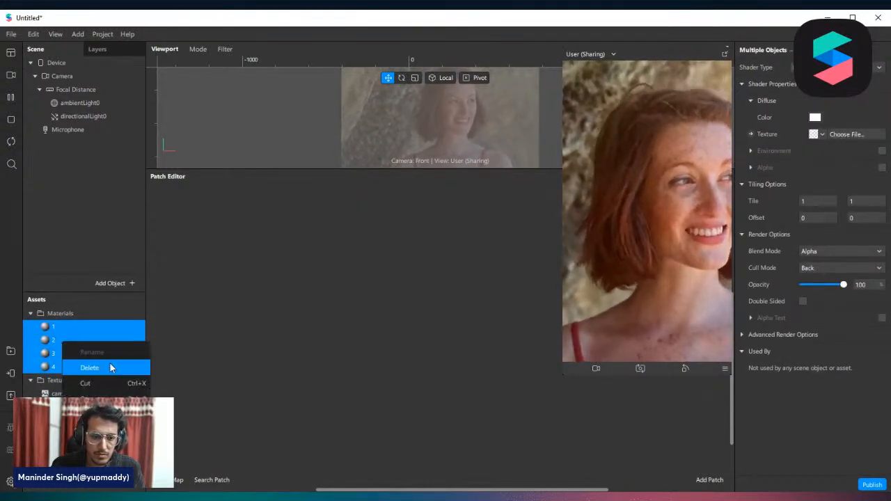
left_click(91, 366)
Step: Delete the cameraTexture0 and Default environment texture assets
left_click(89, 328)
left_click(91, 339, "shift")
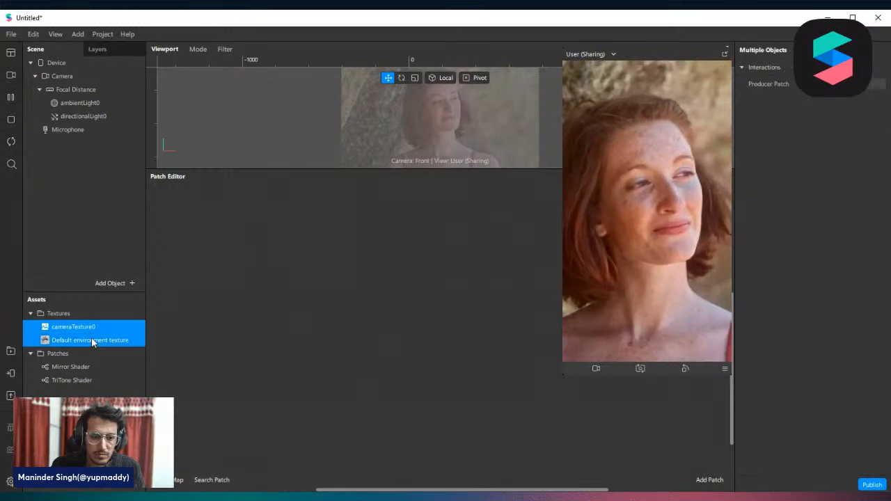
right_click(92, 339)
left_click(153, 363)
Step: Delete the Mirror Shader and TriTone Shader patch assets from the project
left_click(70, 328)
left_click(73, 341, "shift")
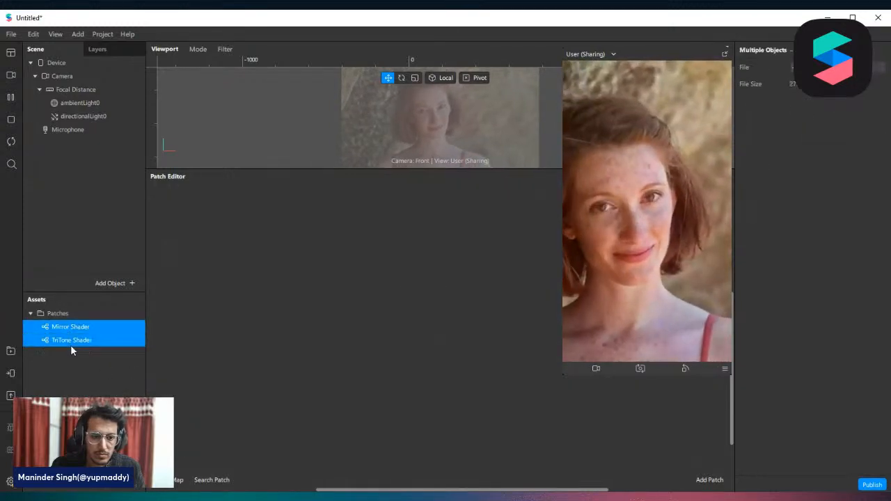
right_click(85, 338)
left_click(121, 360)
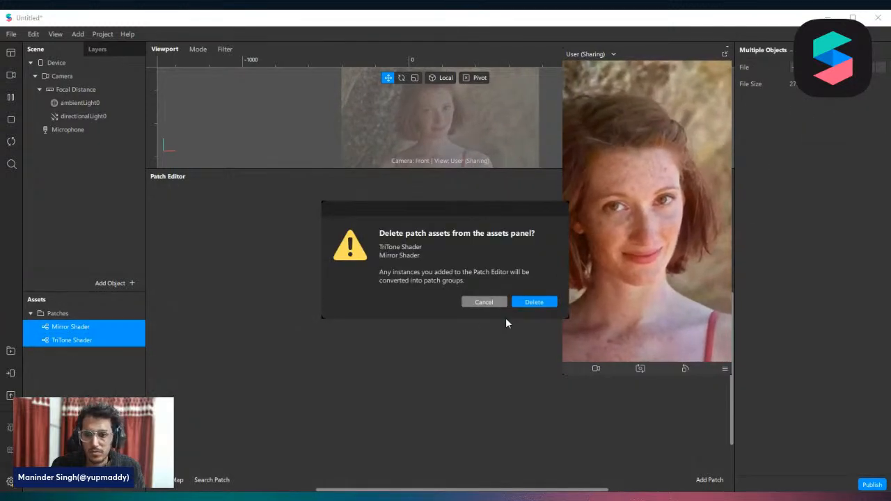
left_click(527, 304)
left_click(539, 300)
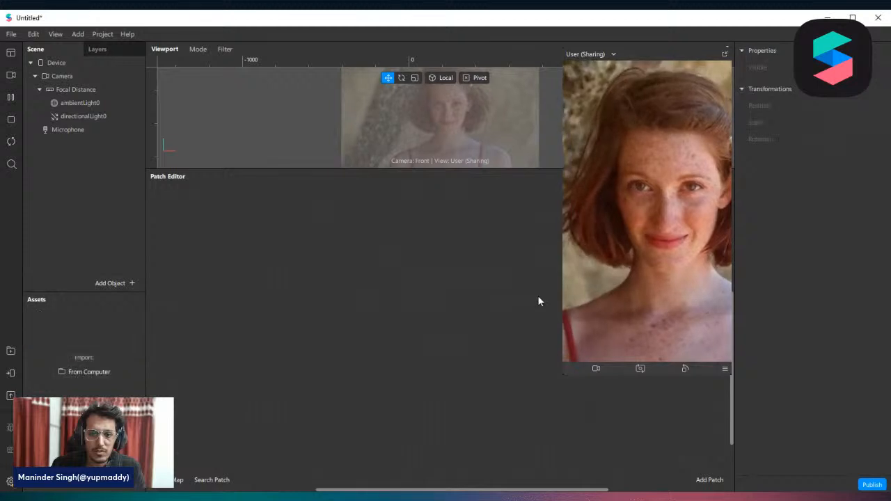
Step: Add a plane under the Focal Distance object
left_click(72, 92)
right_click(73, 92)
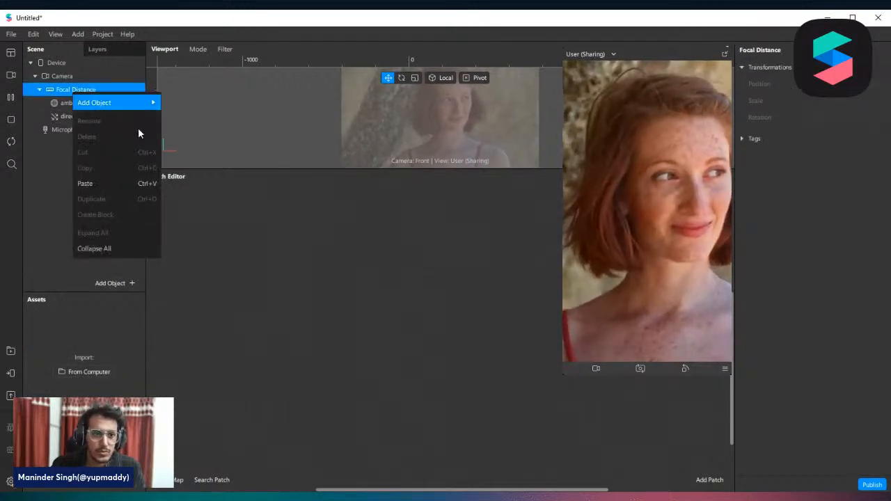
mouse_move(132, 102)
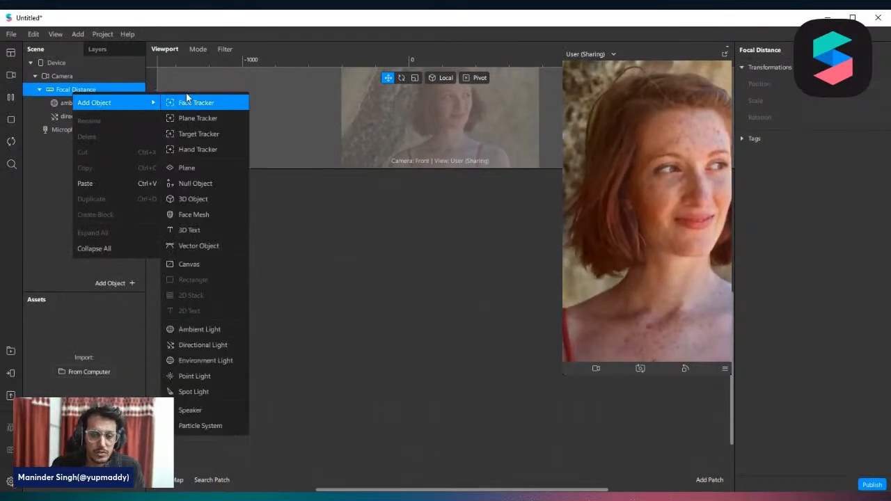
left_click(229, 168)
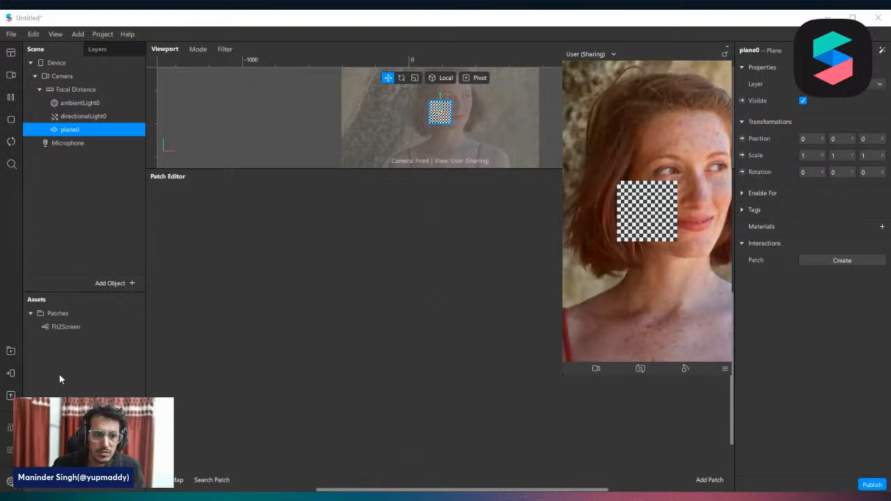
Step: Add Fit2Screen and Device patches to the graph and connect the Device's Screen Size output to Fit2Screen's screen size input
left_click_drag(66, 323, 296, 243)
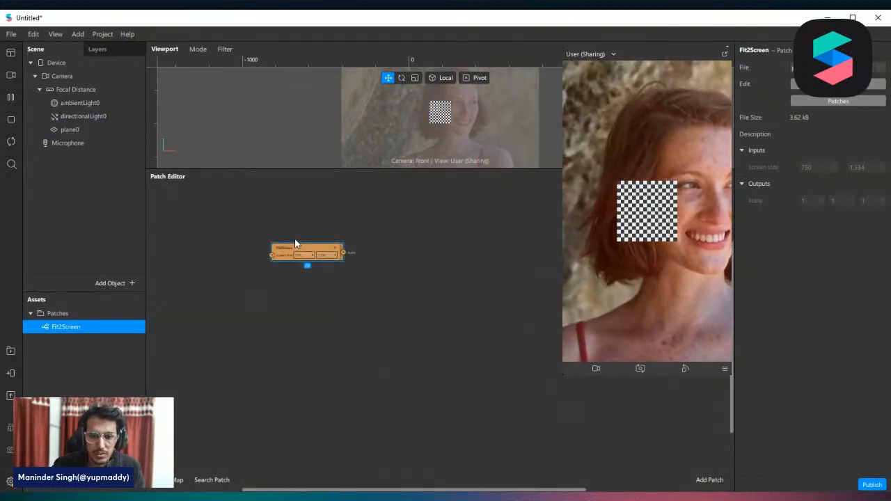
left_click(60, 62)
left_click_drag(237, 240, 230, 242)
scroll(255, 224, "up", 3)
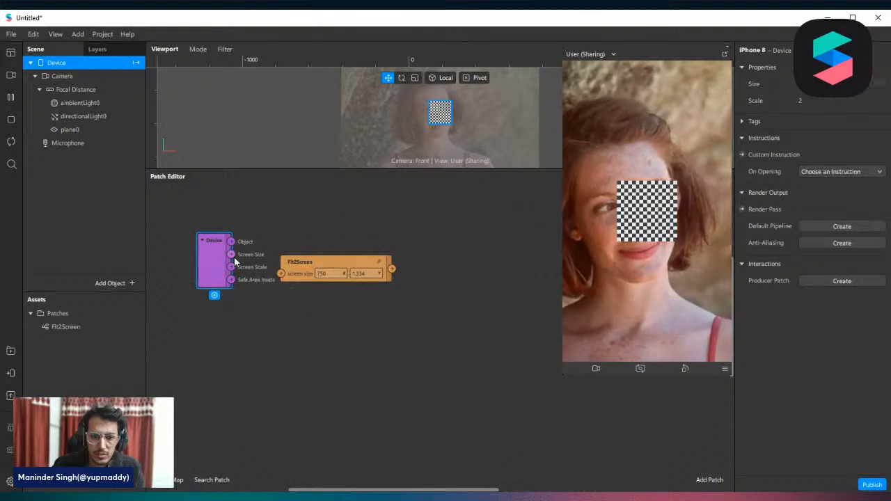
left_click_drag(309, 259, 319, 248)
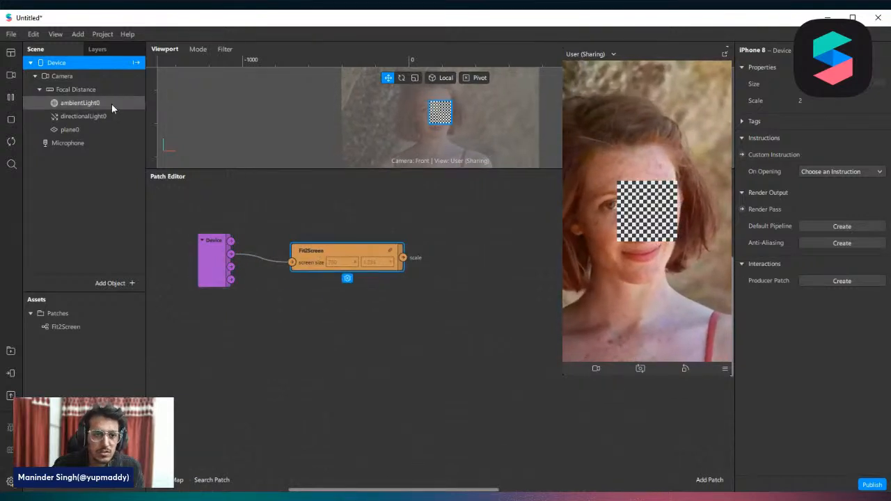
Step: Create a 3D Scale patch for plane0 and connect Fit2Screen's scale output to it
left_click(84, 130)
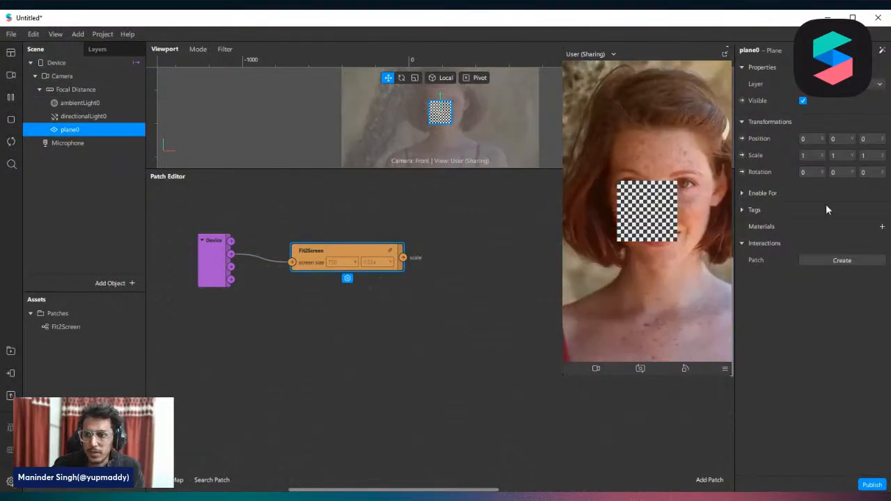
left_click(743, 156)
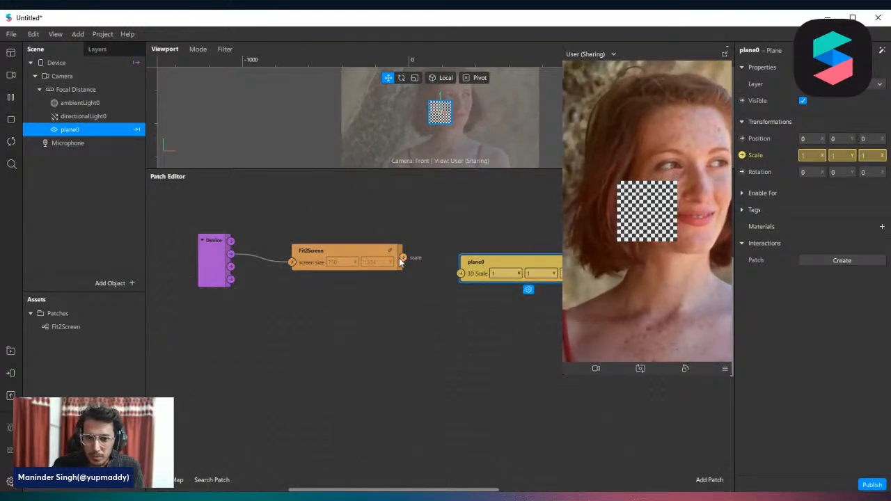
left_click_drag(403, 257, 461, 274)
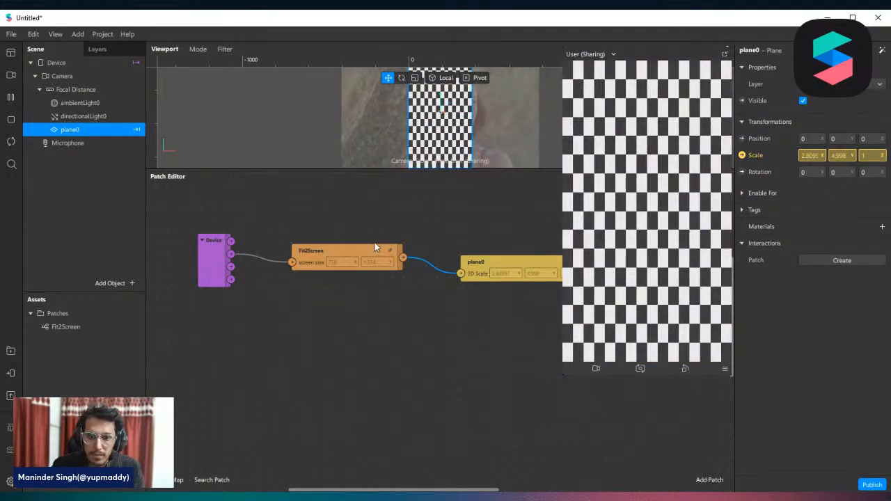
Step: Open the Fit2Screen patch's inner graph and set the Second Value of the Multiply patch following Minimum to 0.5
scroll(445, 269, "down", 2)
scroll(365, 257, "up", 4)
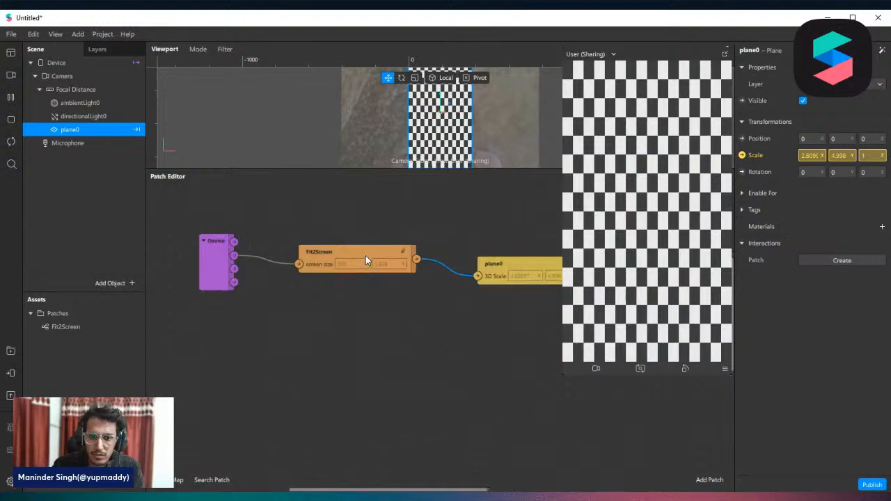
left_click(408, 252)
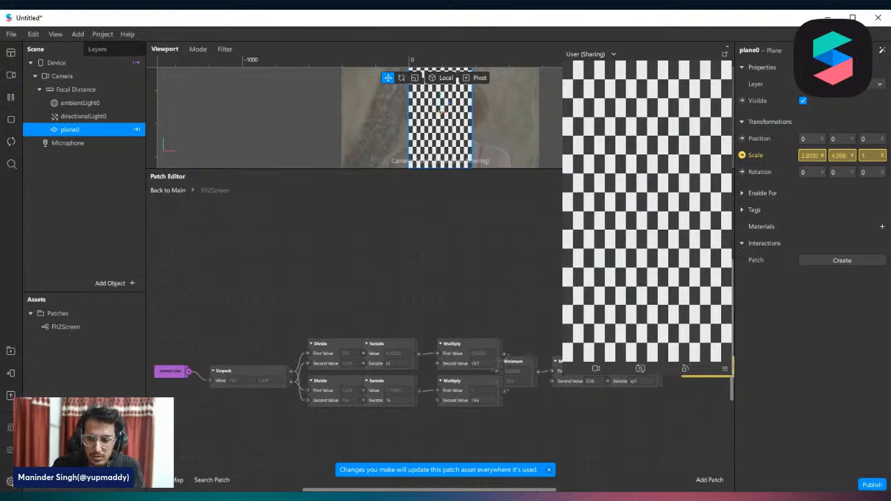
left_click_drag(320, 490, 391, 490)
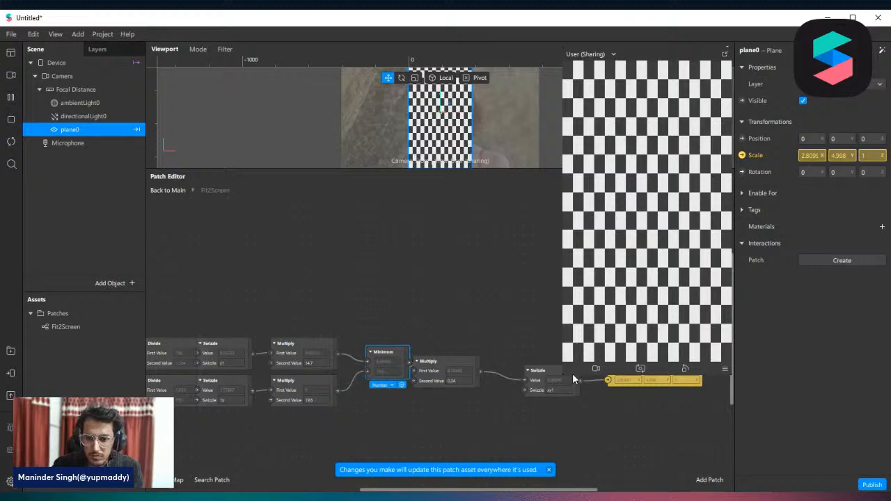
scroll(480, 383, "up", 5)
left_click(442, 380)
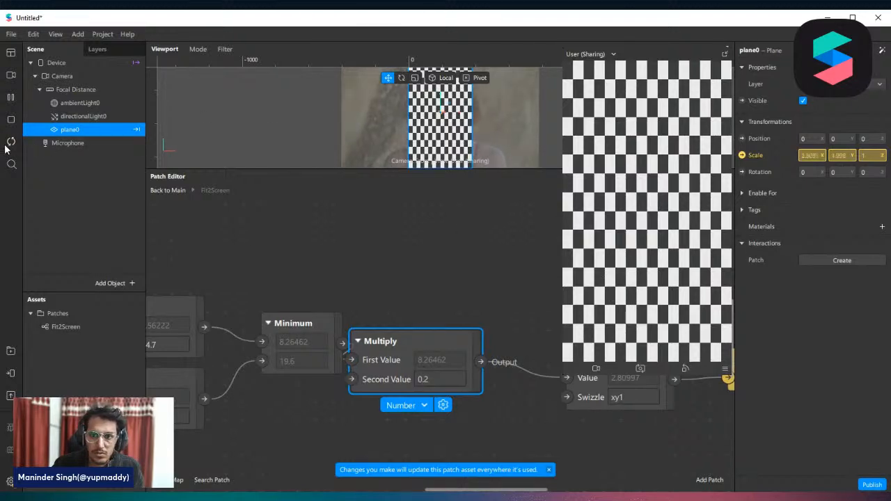
scroll(434, 355, "down", 1)
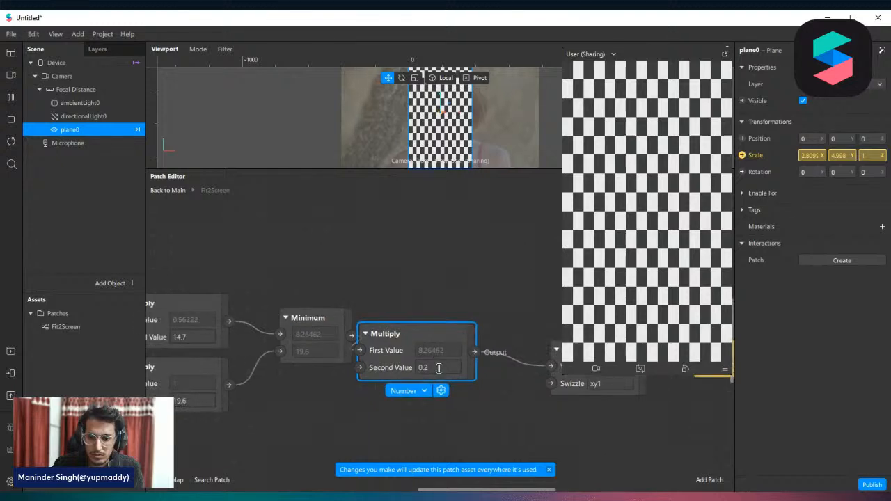
key("BackSpace")
type("5")
key("Return")
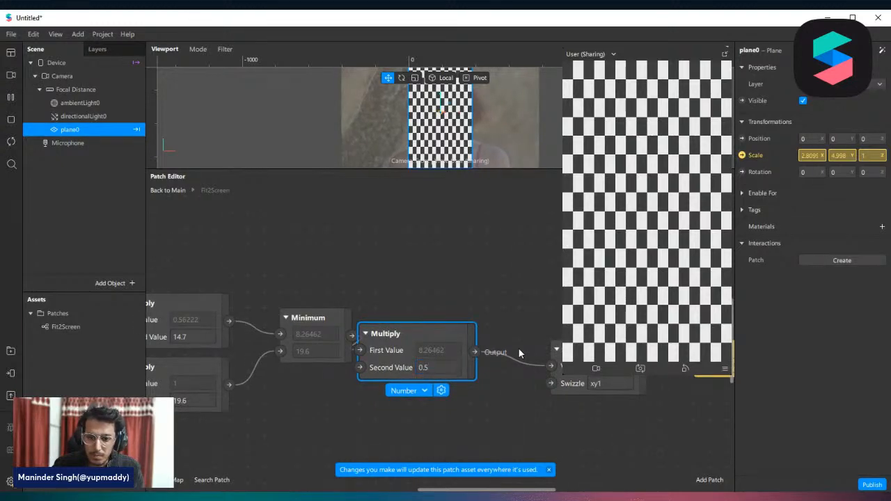
scroll(395, 348, "down", 1)
scroll(394, 349, "down", 1)
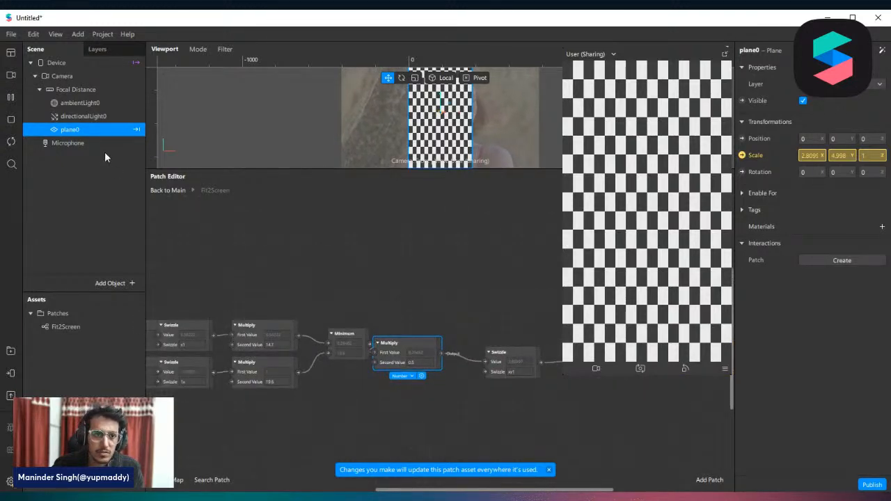
Step: Return to the main patch graph and convert the Fit2Screen patch asset into a patch group
left_click(167, 191)
right_click(336, 250)
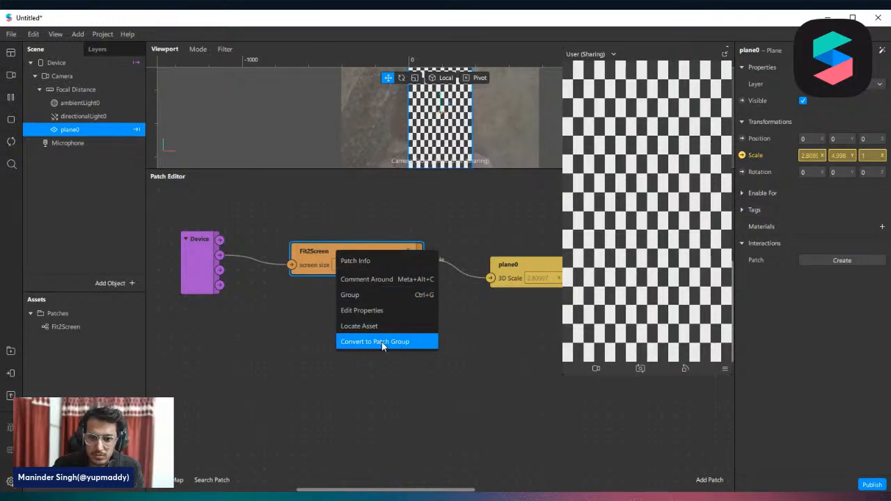
left_click(381, 342)
Step: Ungroup the Fit2Screen patch group and arrange its inner patches in a row between the Device and plane0 patches
right_click(321, 253)
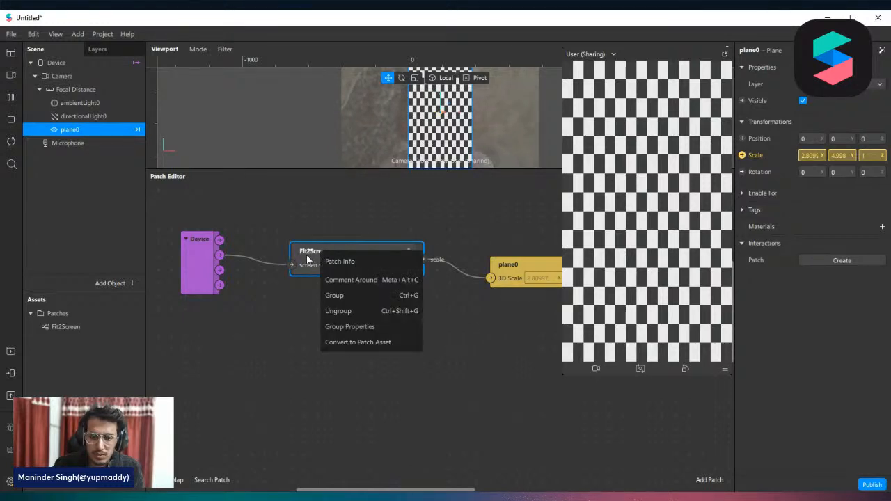
left_click(346, 312)
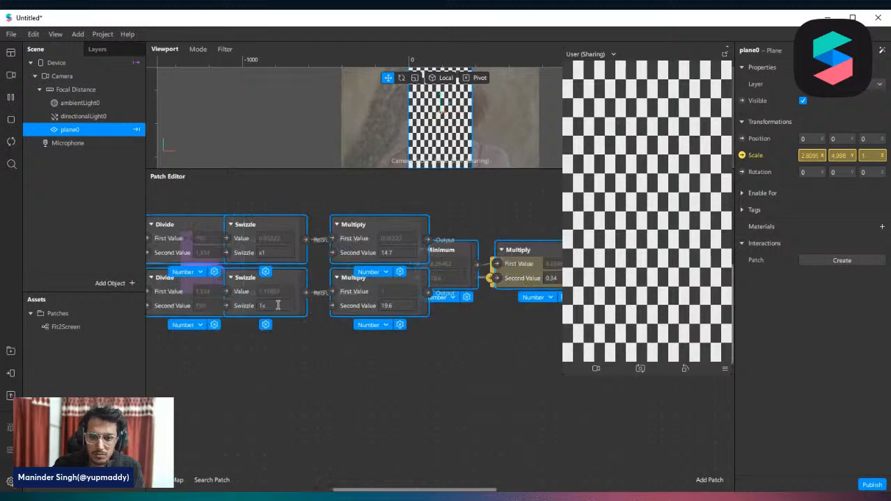
scroll(314, 316, "down", 4)
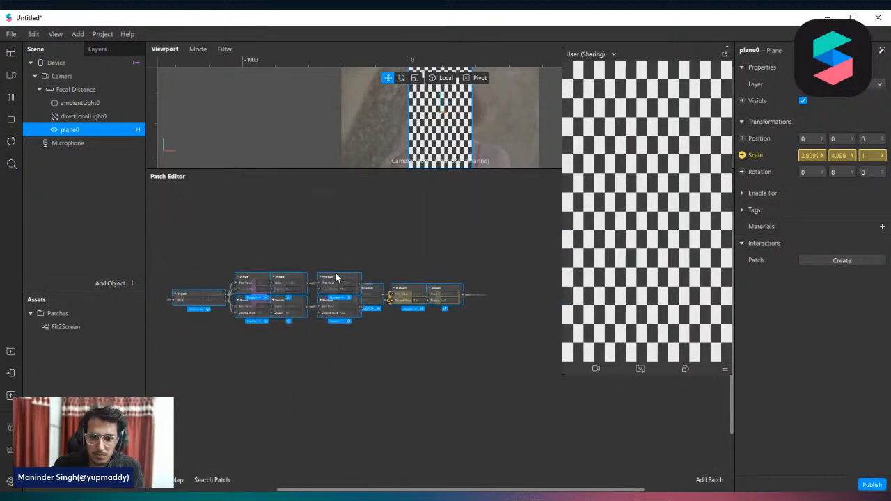
left_click_drag(336, 277, 359, 341)
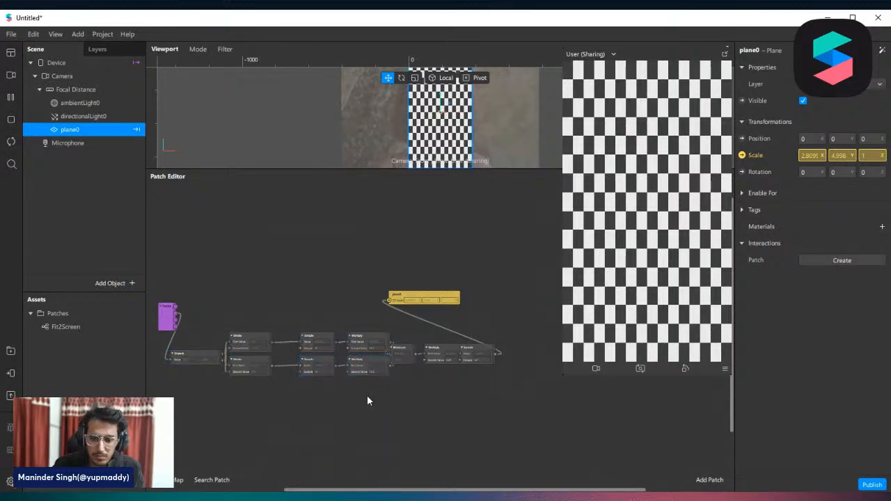
left_click_drag(339, 349, 337, 348)
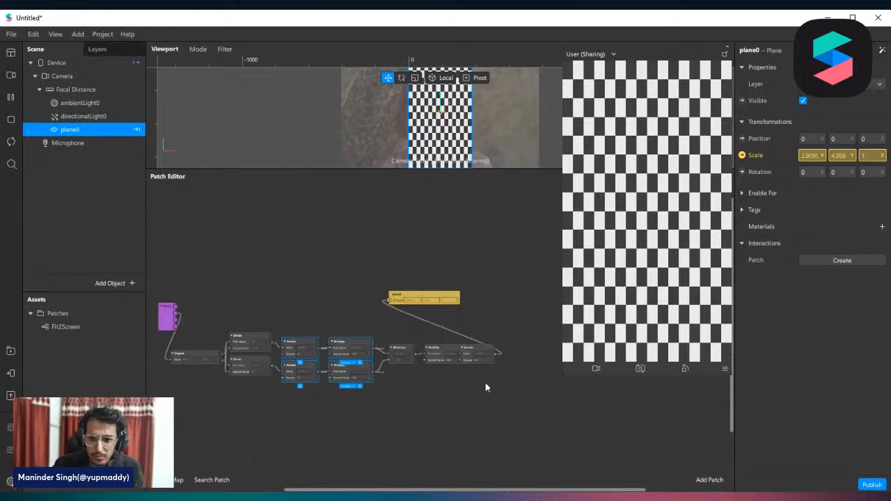
left_click(485, 384)
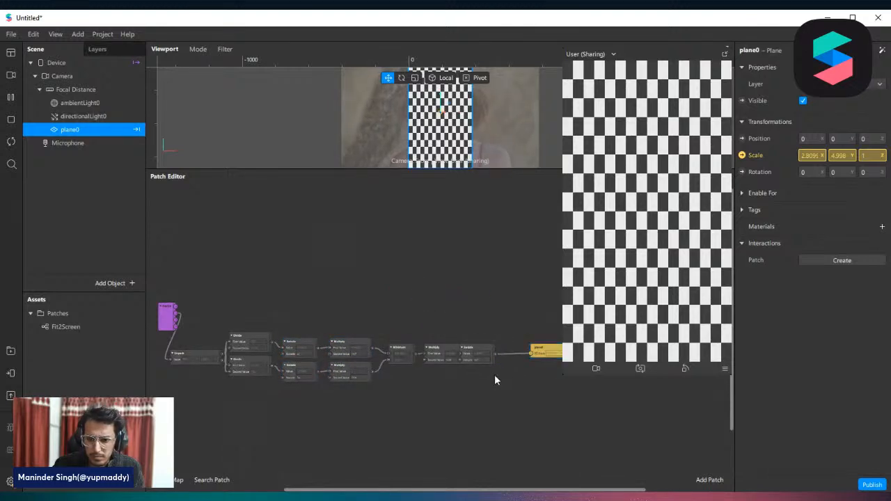
Step: Set the Second Value of the Multiply patch between Minimum and Swizzle to 0.2
scroll(501, 349, "up", 5)
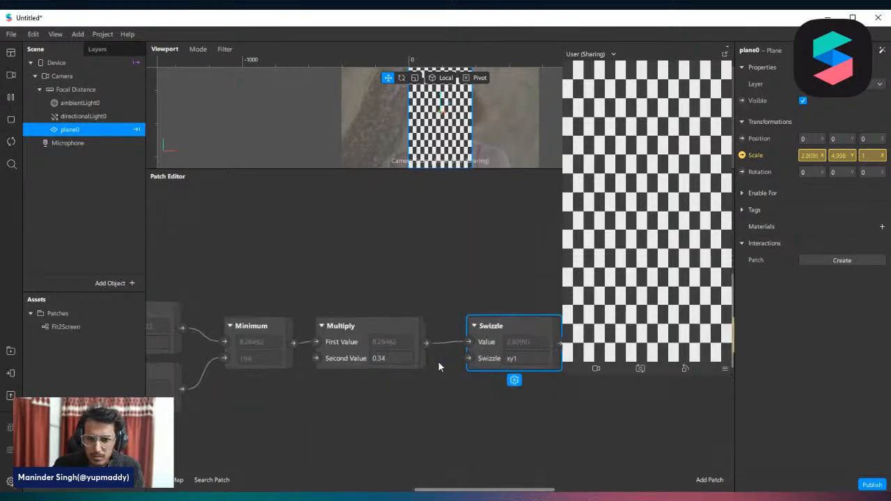
key("BackSpace")
key("BackSpace")
type("2")
key("Return")
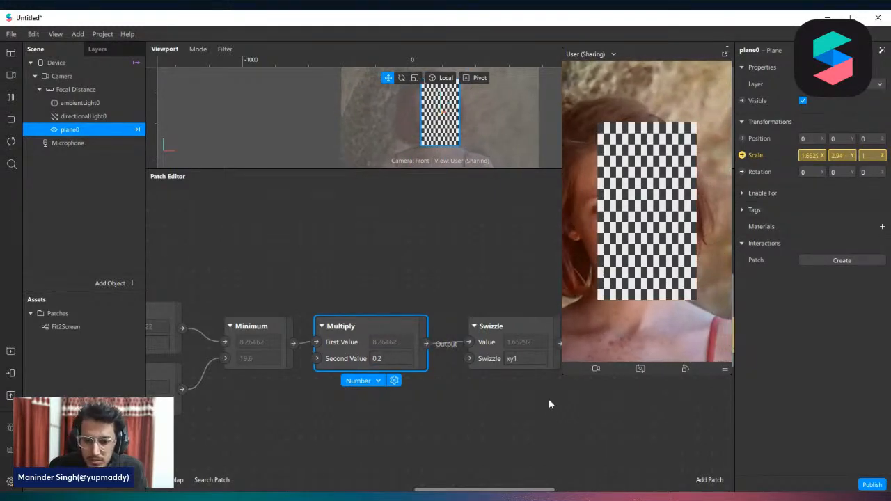
Step: Extract a texture from the Camera and place the cameraTexture0 patch below the scale patches
scroll(476, 364, "down", 2)
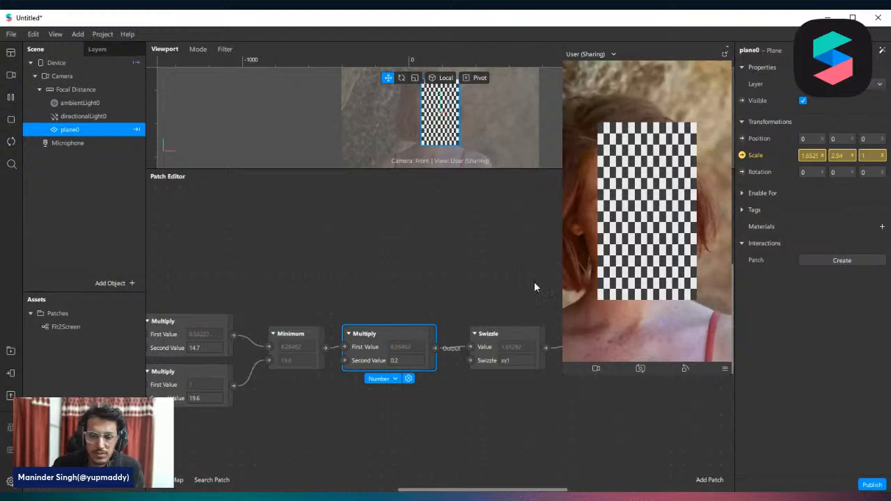
scroll(449, 319, "down", 3)
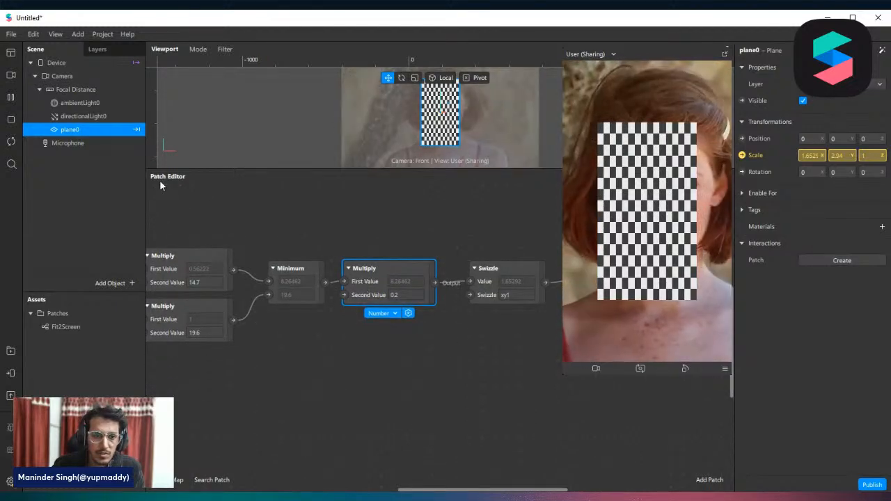
scroll(151, 304, "up", 1)
scroll(320, 305, "down", 1)
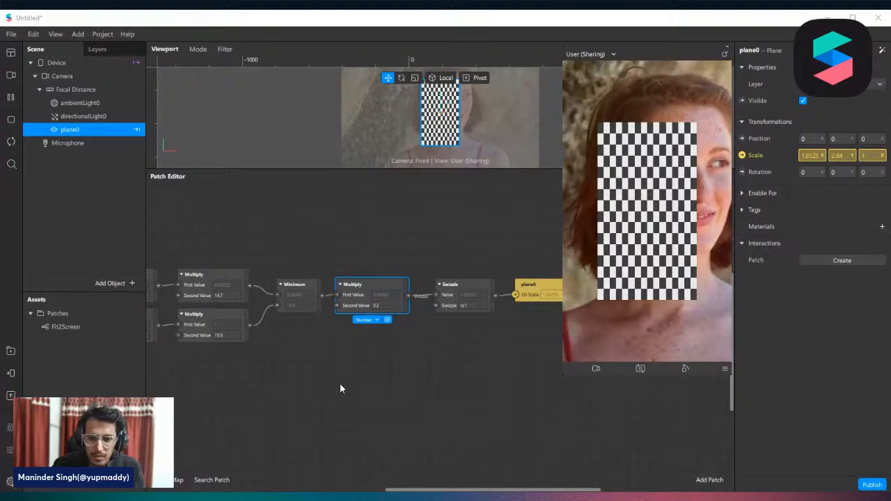
scroll(460, 367, "down", 3)
scroll(401, 372, "up", 2)
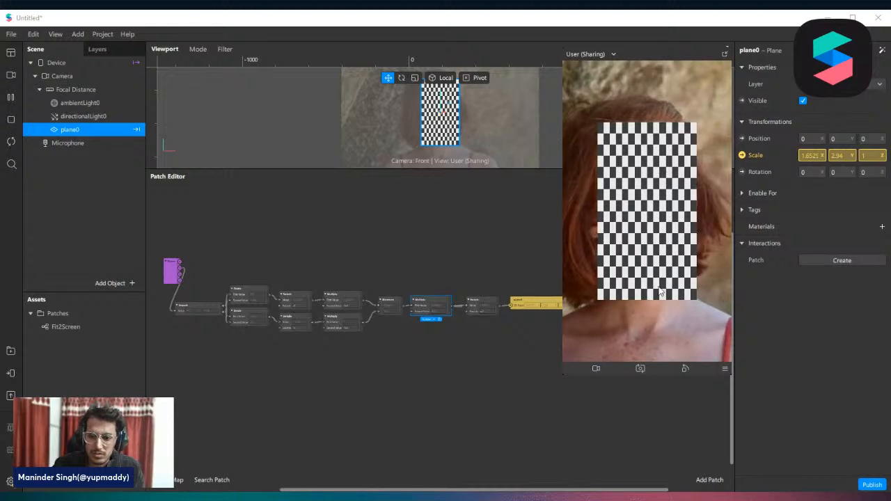
left_click(62, 78)
left_click(883, 155)
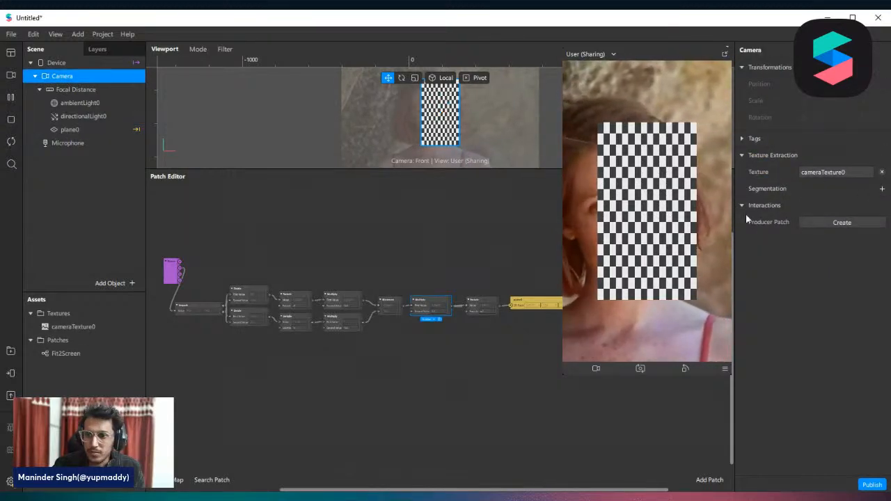
left_click(69, 326)
left_click_drag(59, 330, 279, 384)
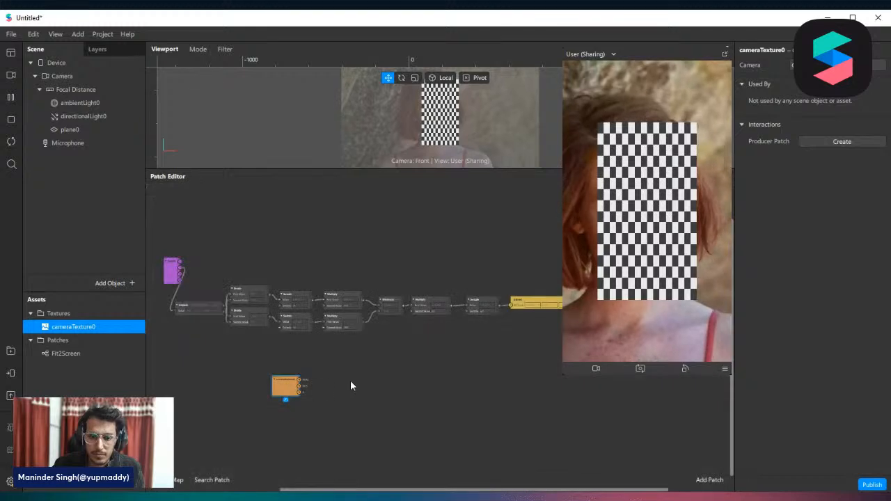
Step: Add a Texture Transform patch fed by cameraTexture0's RGBA output and place it slightly lower in the graph
scroll(350, 380, "up", 5)
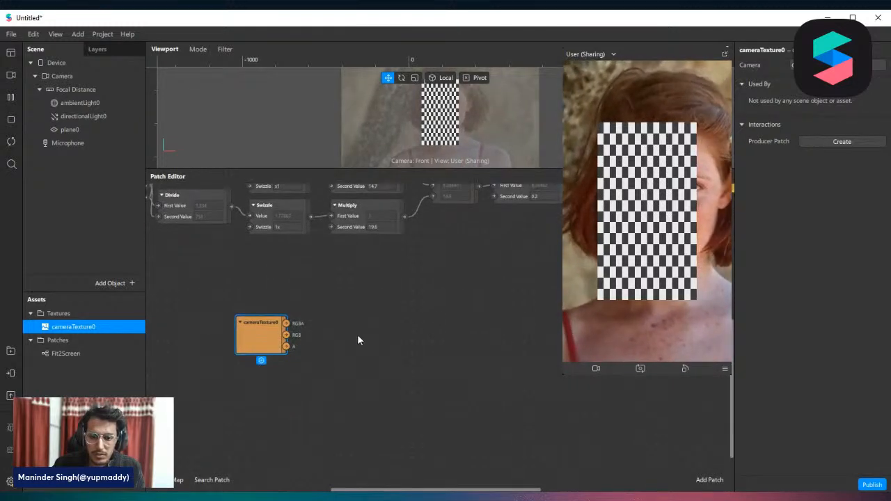
left_click_drag(388, 311, 388, 312)
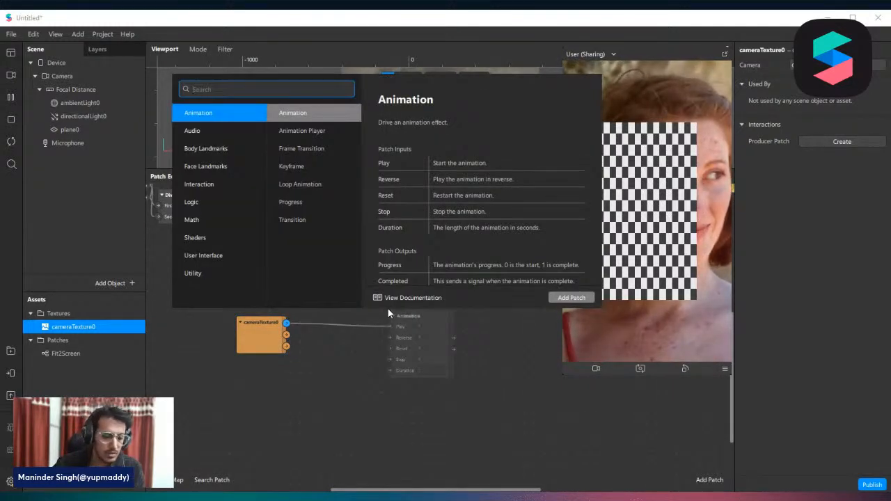
type("tex")
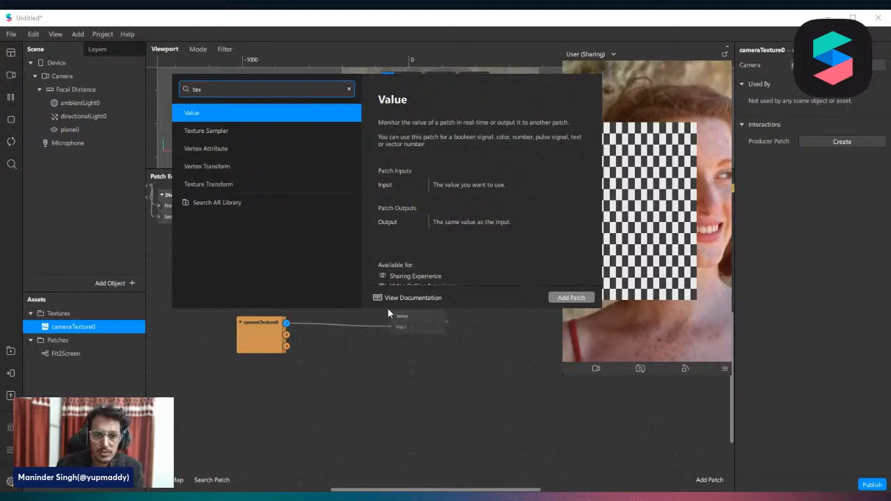
key("Down")
key("Down")
key("Down")
key("Down")
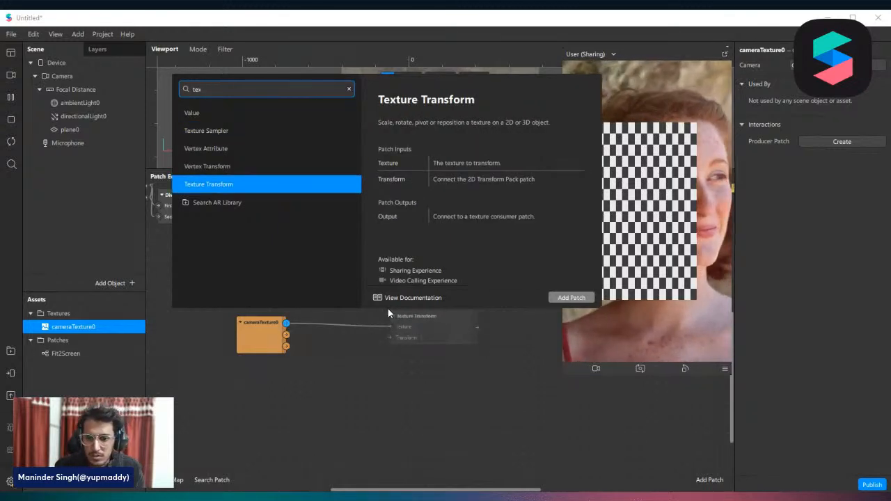
key("Return")
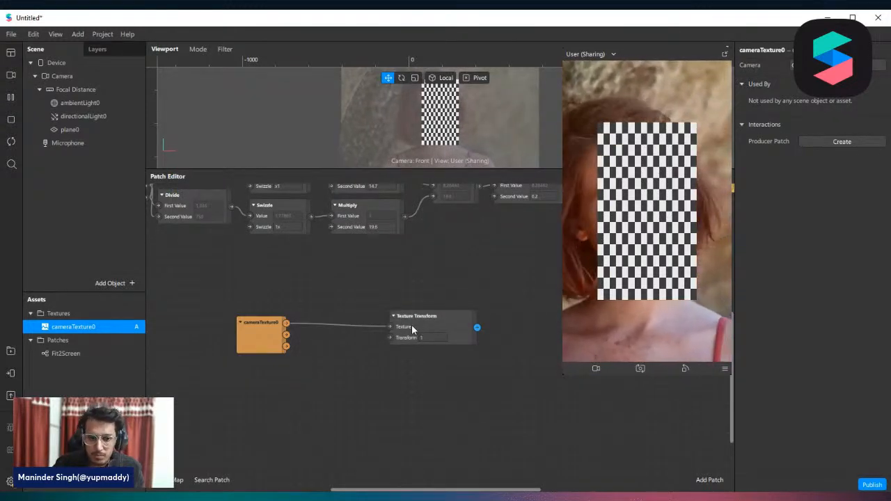
left_click_drag(412, 324, 405, 355)
Step: Create a new material for plane0
left_click(77, 130)
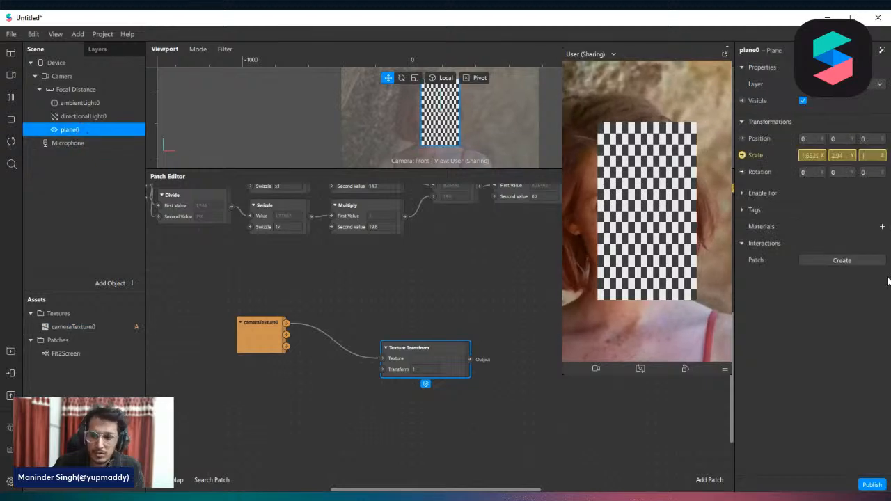
left_click(881, 230)
left_click(805, 244)
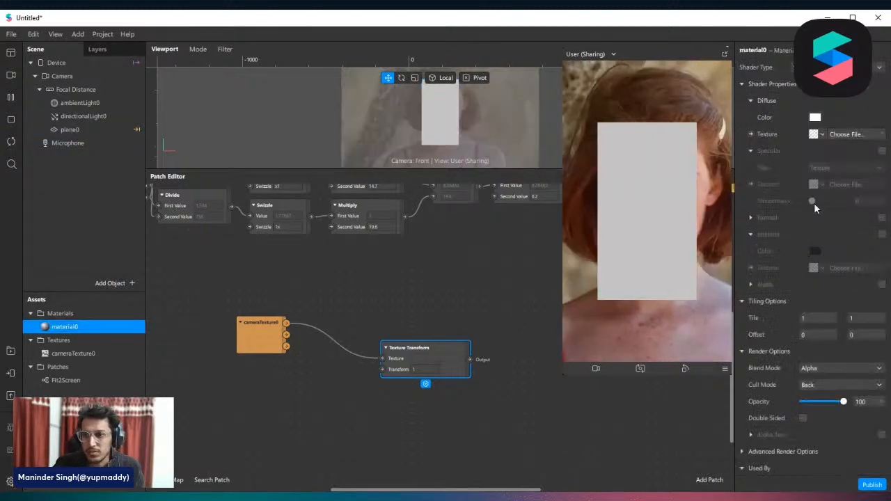
Step: Change material0 to an unlit shader type without specular properties and disable Use Depth Test and Write to Depth
left_click(835, 69)
left_click(819, 92)
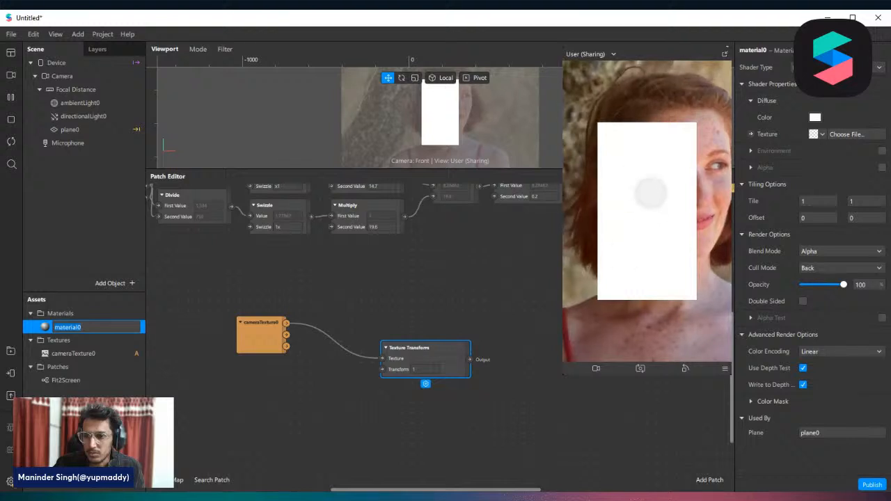
left_click(803, 370)
left_click(803, 385)
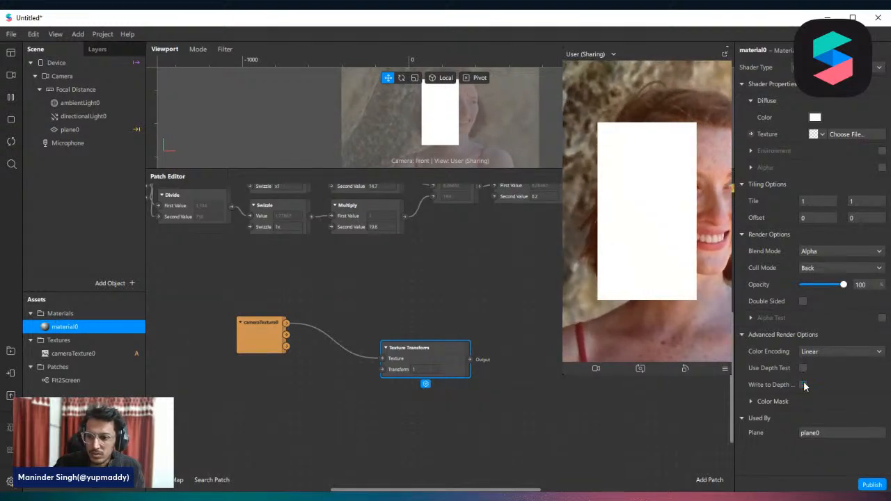
Step: Create a Diffuse Texture patch for material0, connect Texture Transform's output to it, and move the cameraTexture0 patch upward
left_click(750, 135)
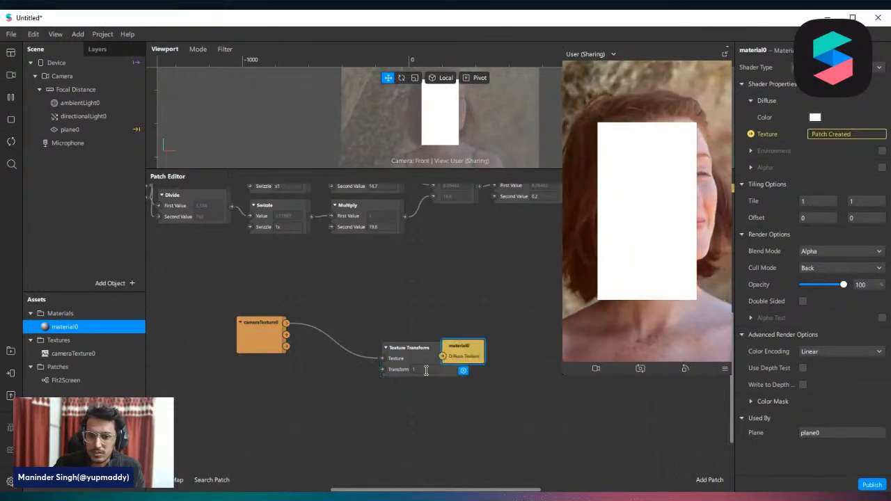
left_click_drag(471, 363, 525, 368)
left_click_drag(262, 345, 254, 318)
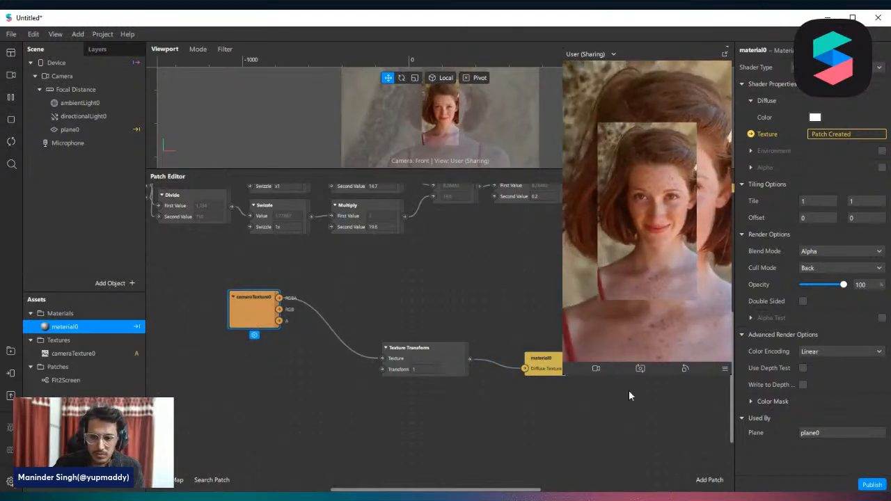
Step: Add a 2D Transform Pack patch below cameraTexture0 and connect its output to Texture Transform's Transform input
double_click(221, 349)
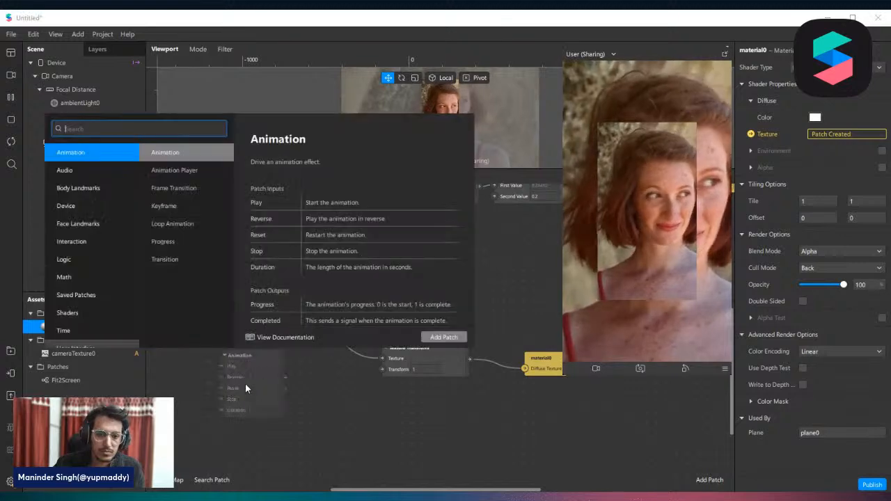
left_click(305, 395)
double_click(200, 362)
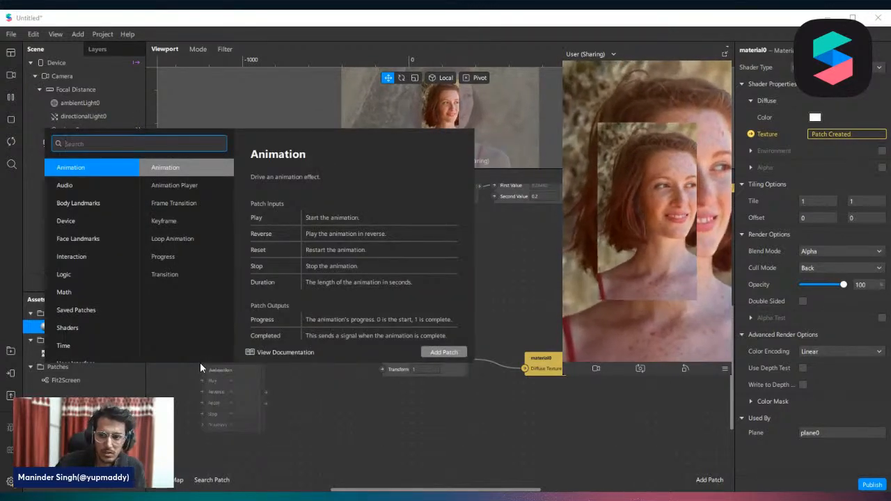
type("2")
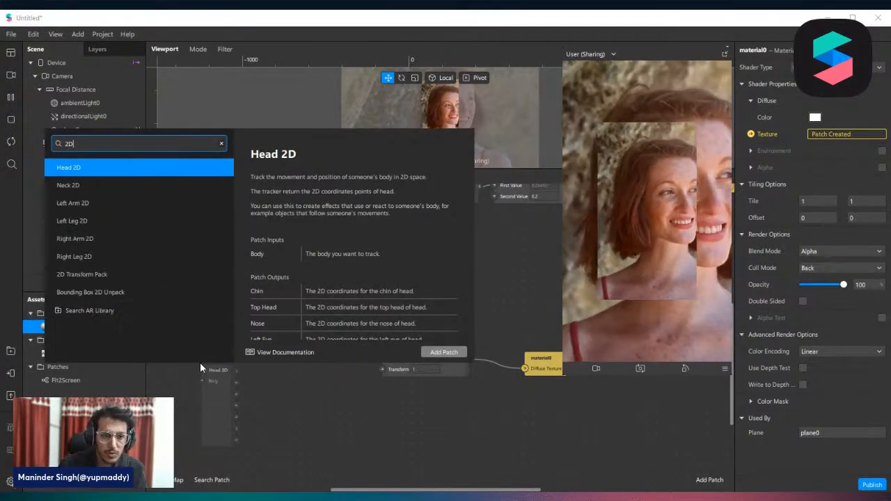
type("D")
key("Down")
key("Down")
key("Down")
key("Down")
key("Down")
key("Down")
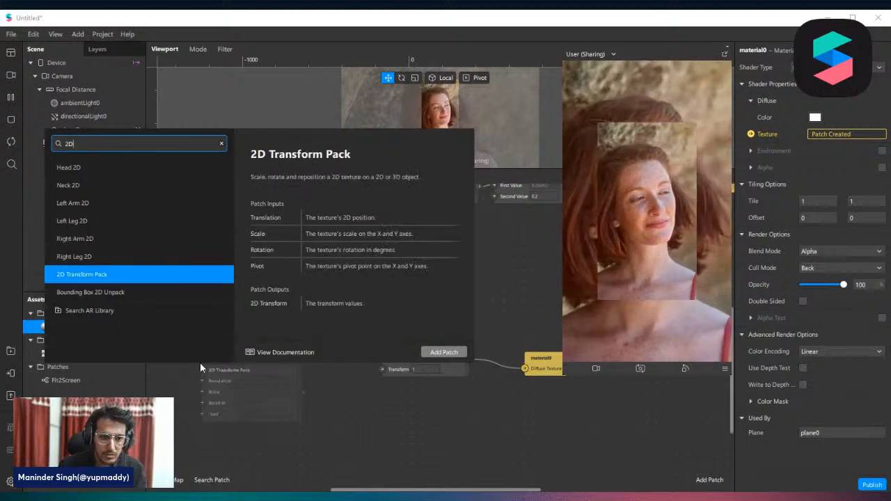
key("Return")
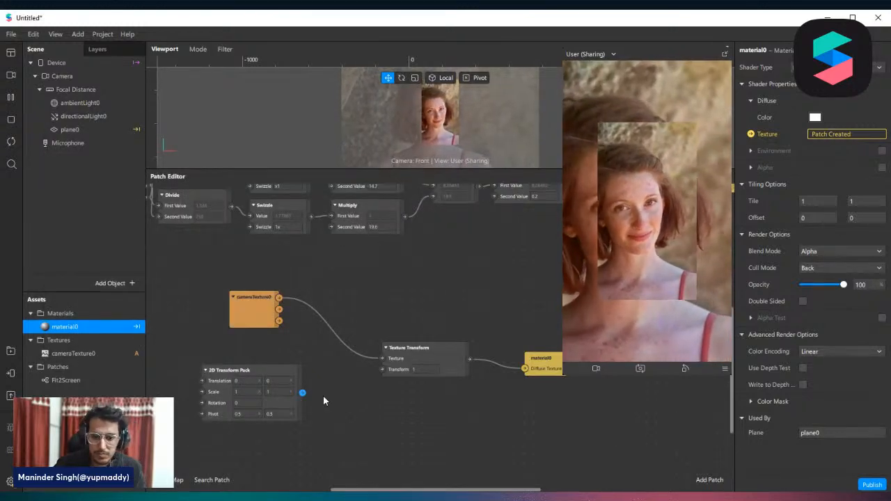
left_click_drag(302, 392, 382, 370)
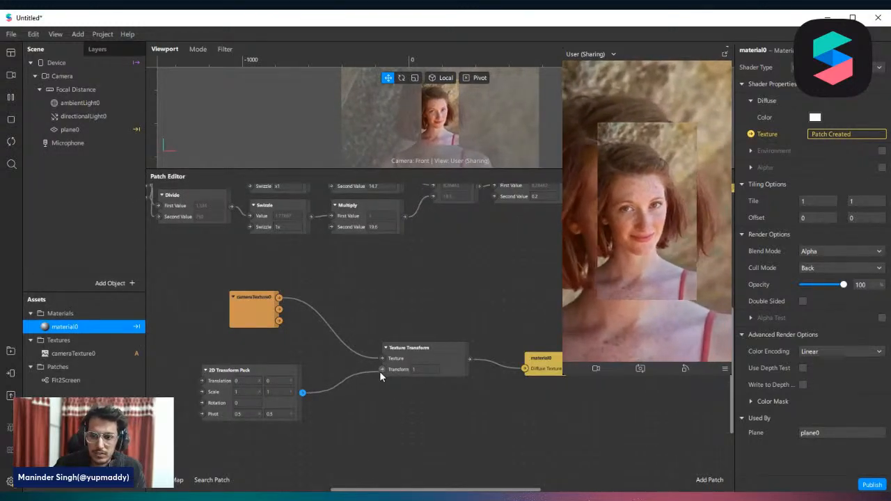
left_click_drag(257, 370, 291, 364)
Step: Set the 2D Transform Pack patch's X and Y Scale to 1.2
scroll(291, 364, "up", 5)
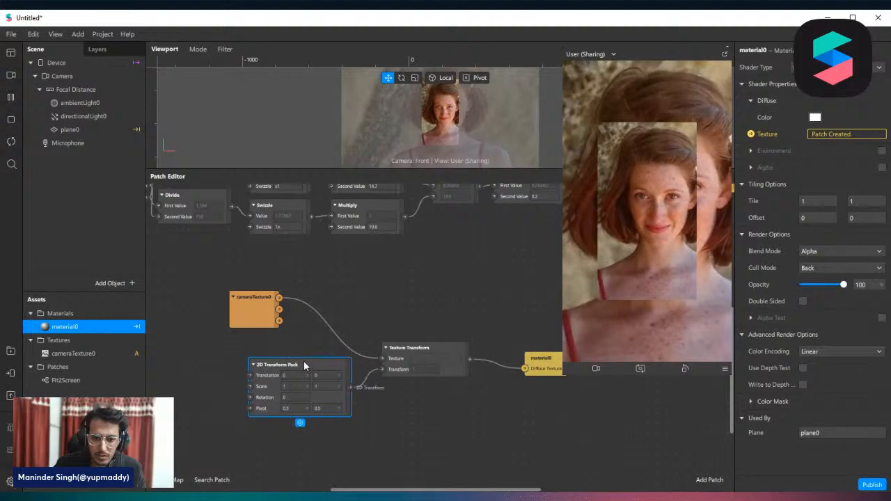
left_click(275, 394)
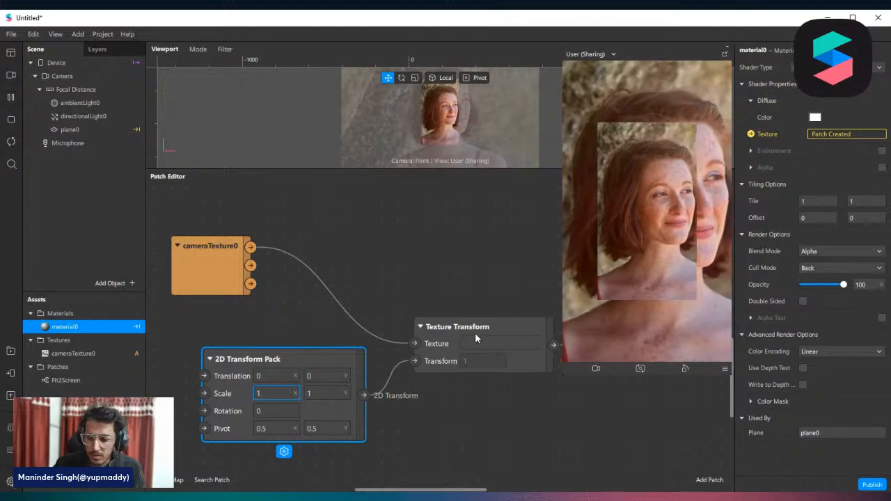
type(".2")
key("Return")
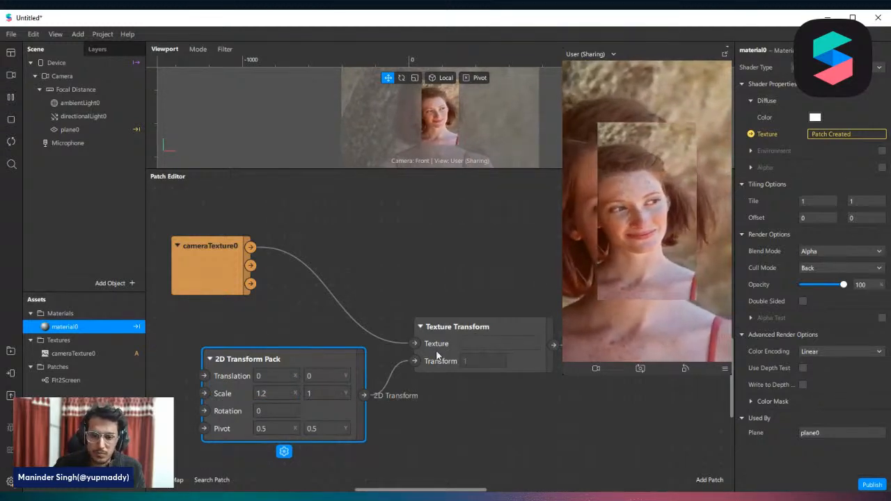
left_click(328, 392)
type("1.2")
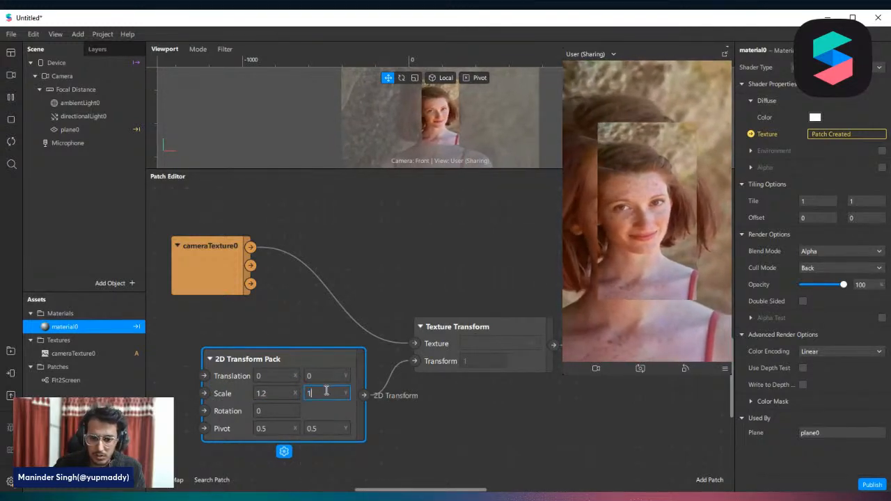
key("Return")
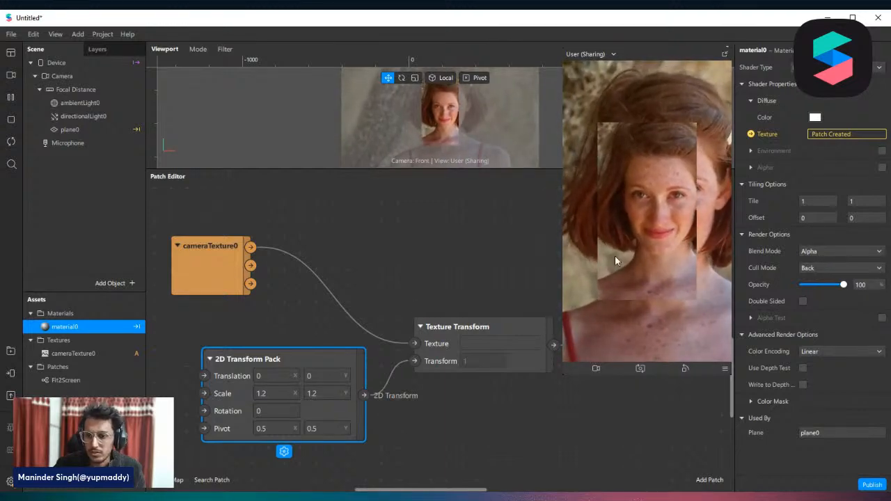
Step: Increase the 2D Transform Pack patch's Scale to 1.5 on both X and Y
scroll(357, 426, "down", 1)
scroll(357, 426, "up", 1)
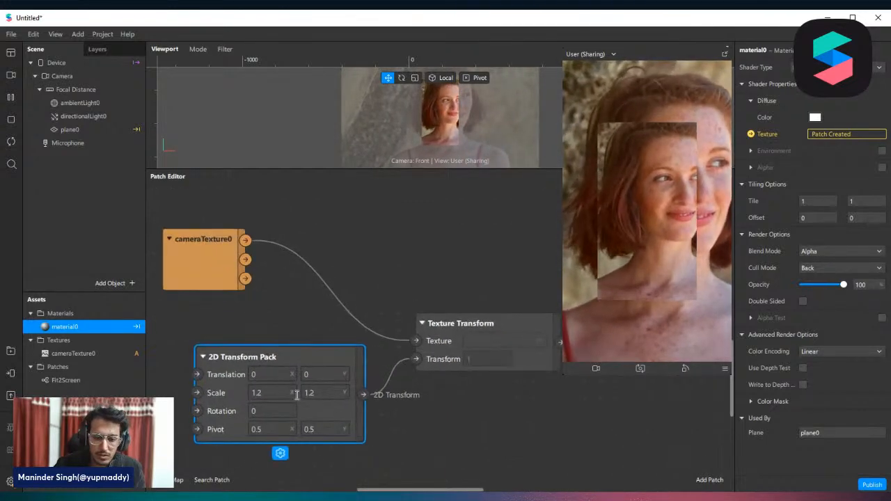
left_click(256, 393)
type("1.5")
key("Return")
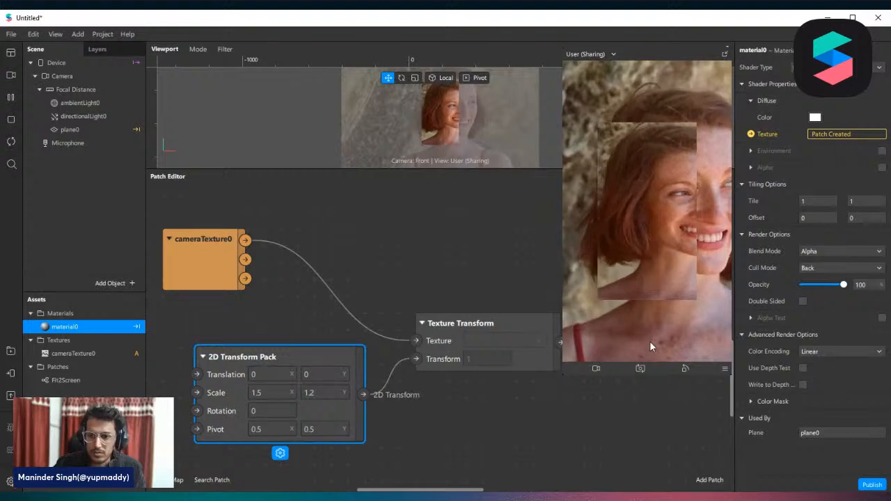
left_click(327, 392)
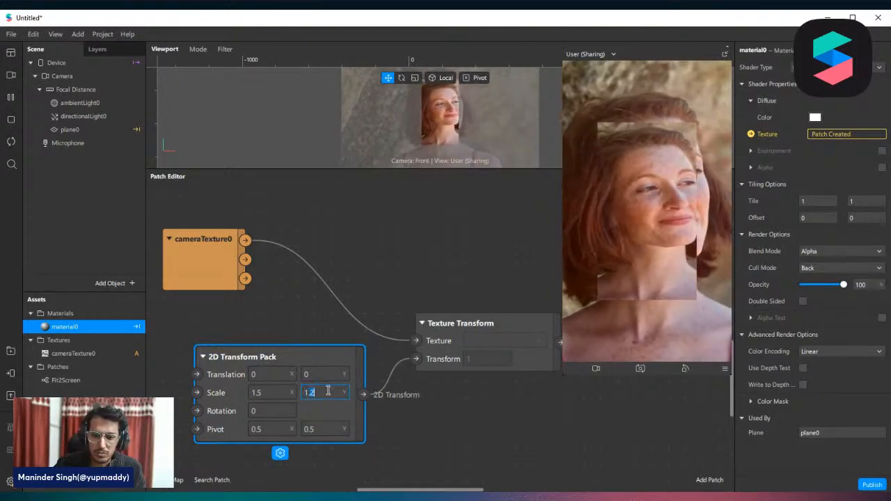
type("1.5")
key("Return")
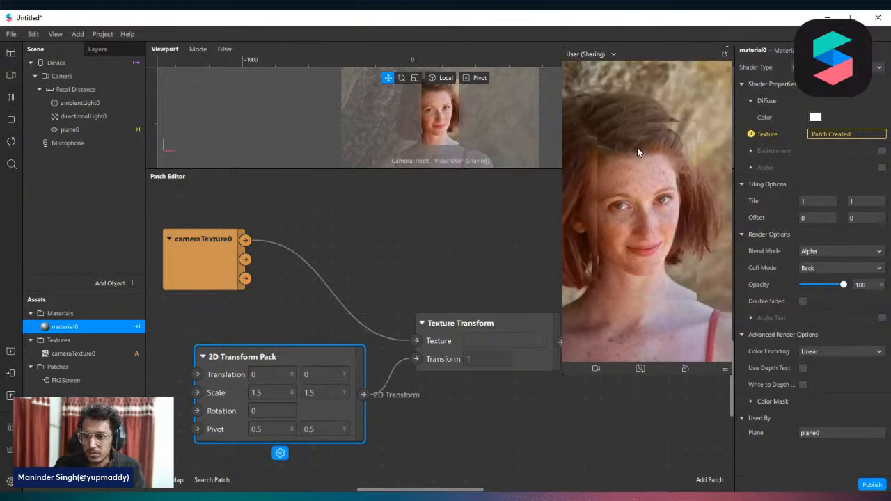
Step: Reduce the 2D Transform Pack patch's X and Y Scale to 0.5
left_click(269, 392)
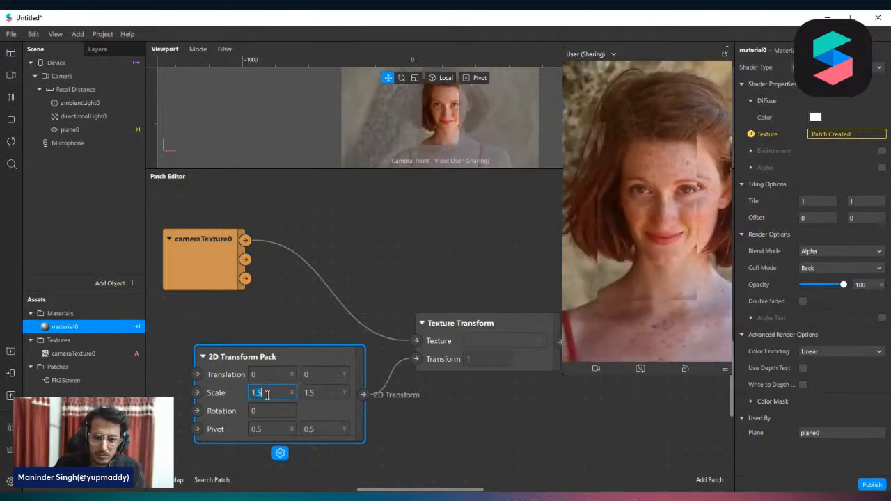
type("0.5")
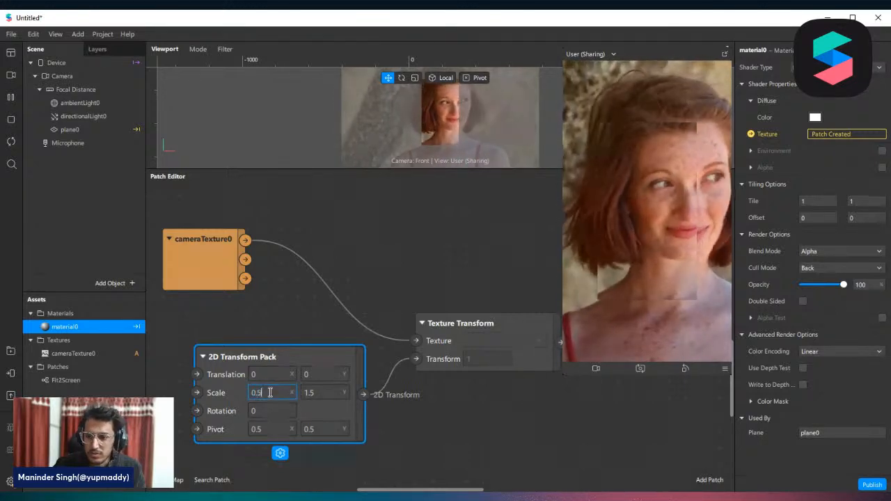
key("Return")
left_click(321, 393)
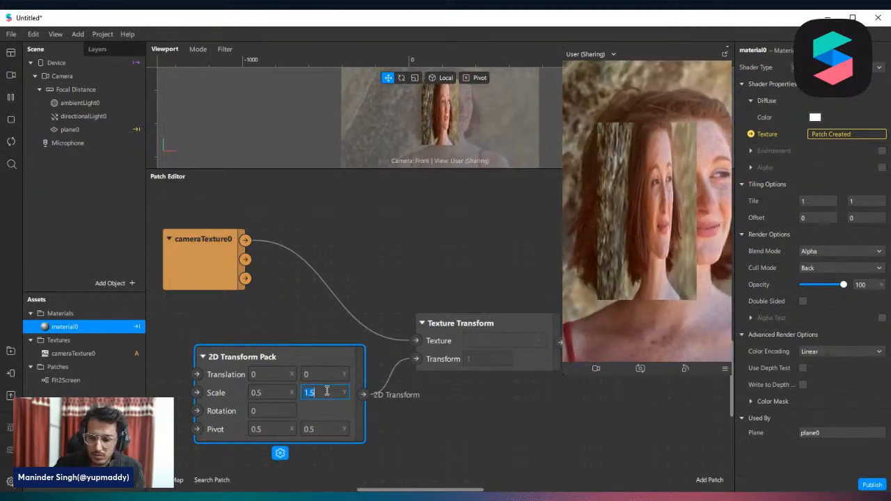
type("0.5")
key("Return")
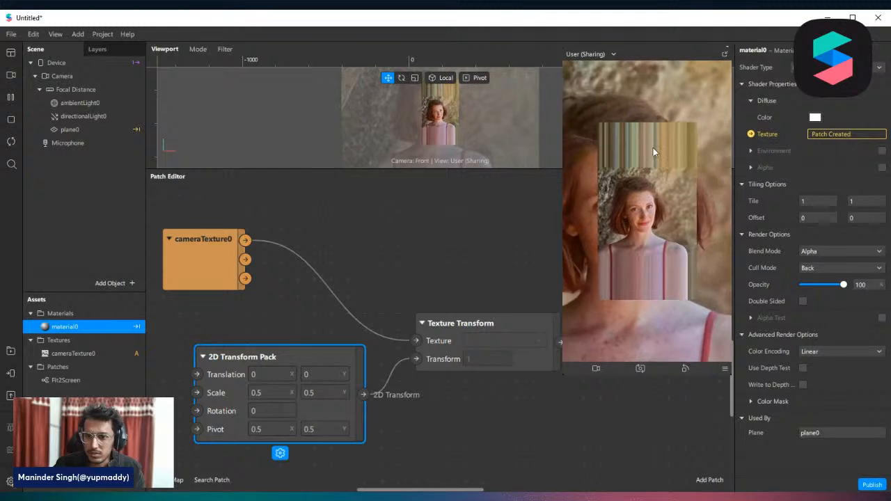
Step: Restore the 2D Transform Pack patch's Scale to 1 on both Y and X
double_click(327, 392)
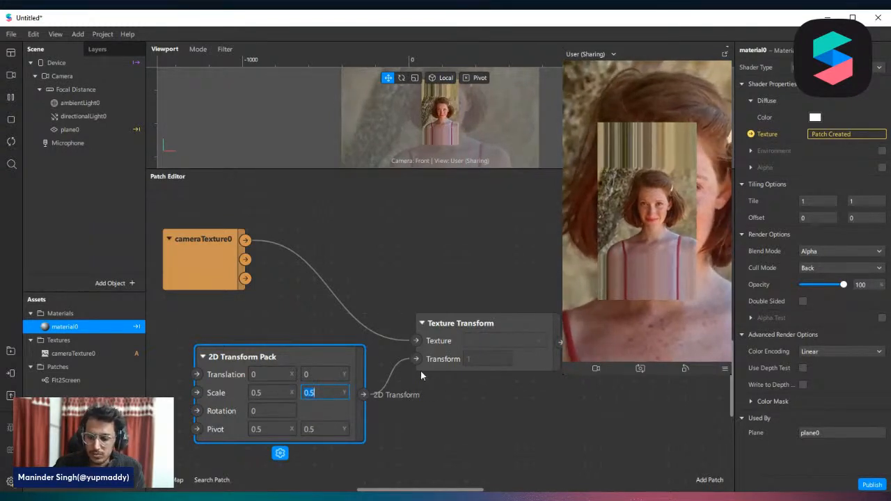
type("1")
key("Return")
left_click(267, 392)
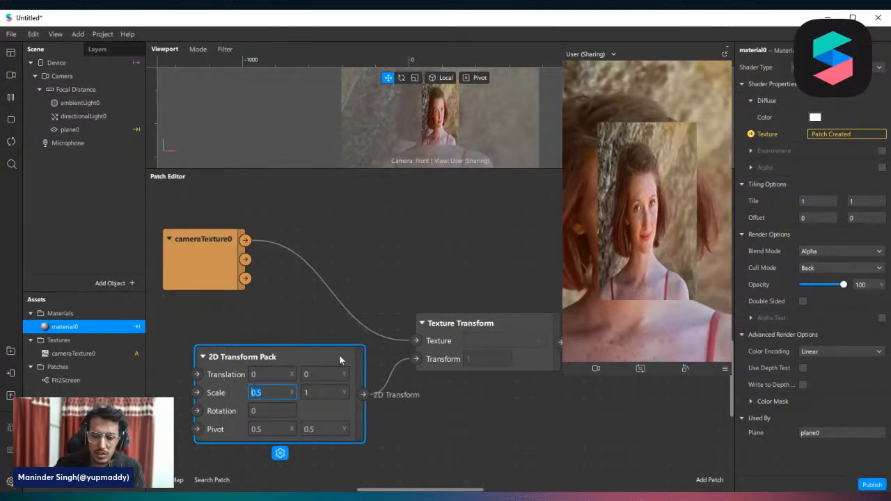
type("1")
key("Return")
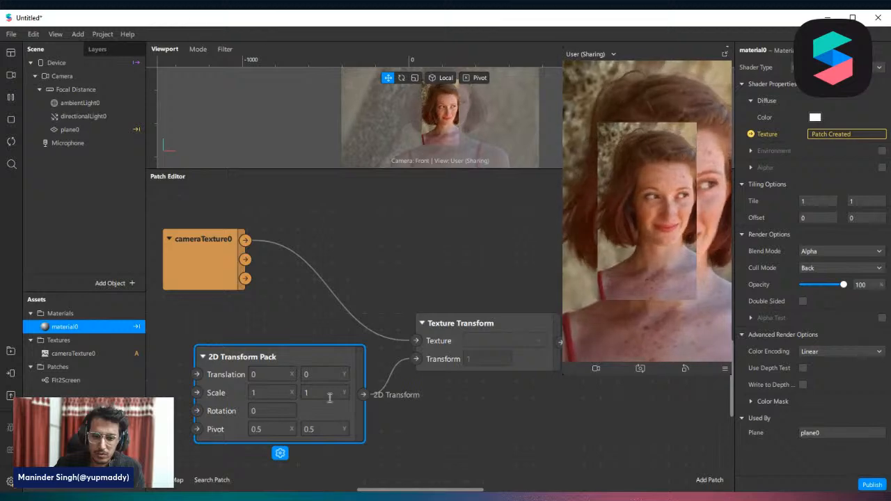
scroll(418, 387, "down", 2)
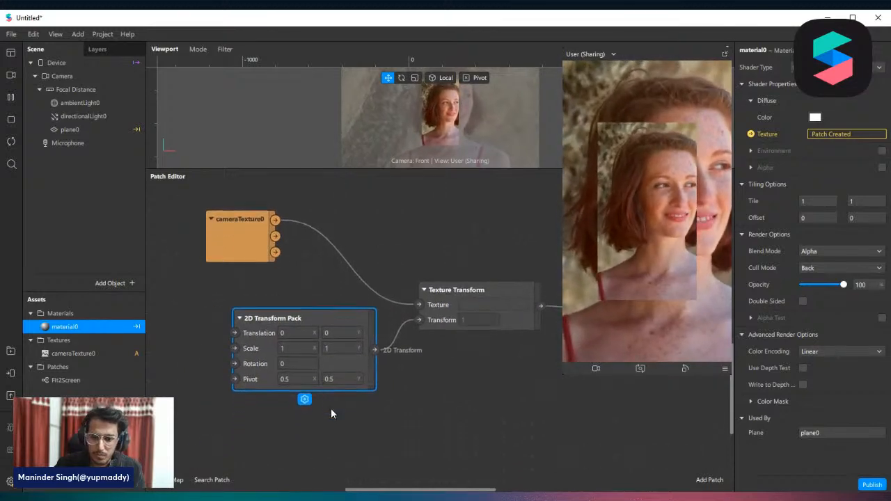
scroll(278, 387, "up", 2)
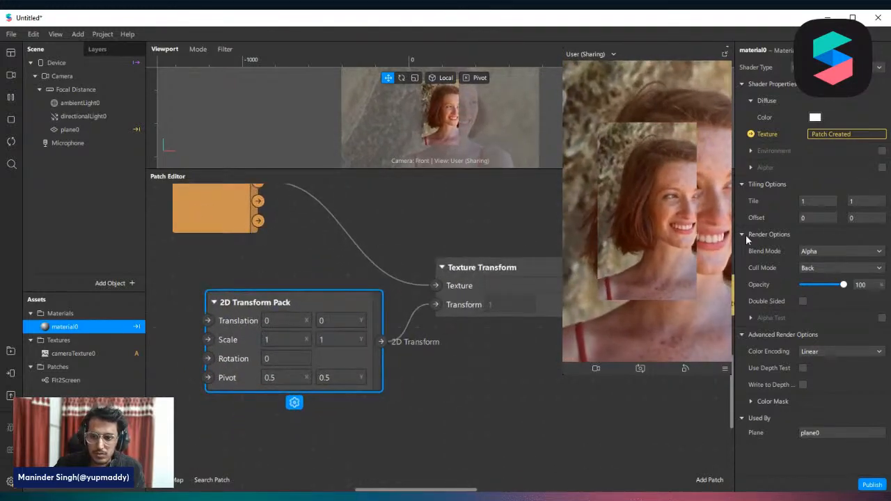
Step: Try Pivot X values of 0.8 and 1 on the 2D Transform Pack patch
left_click(281, 377)
type("0.8")
key("Return")
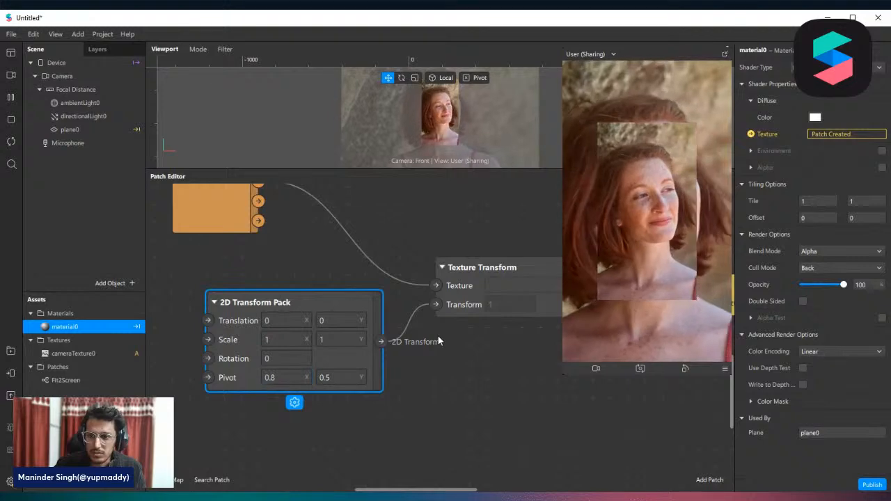
left_click(290, 377)
type("1")
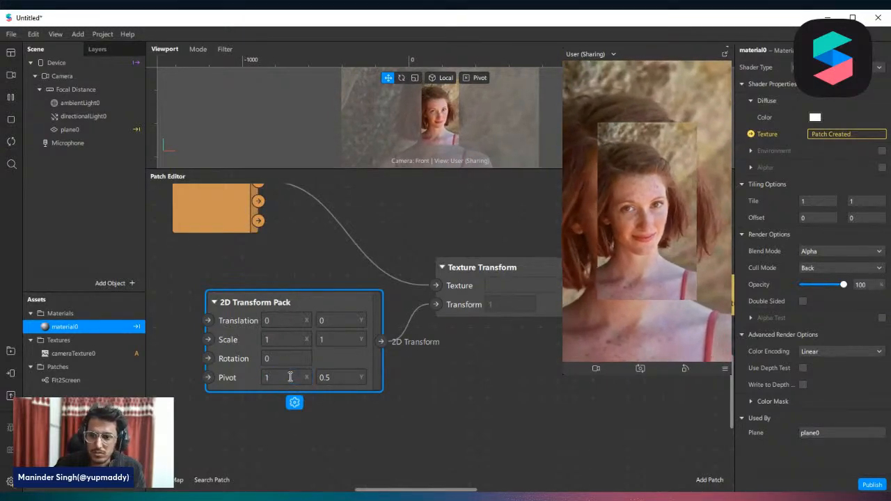
Step: Switch the real-time simulation to the video of the woman in a pink sweater against a yellow backdrop
left_click(11, 74)
left_click(74, 199)
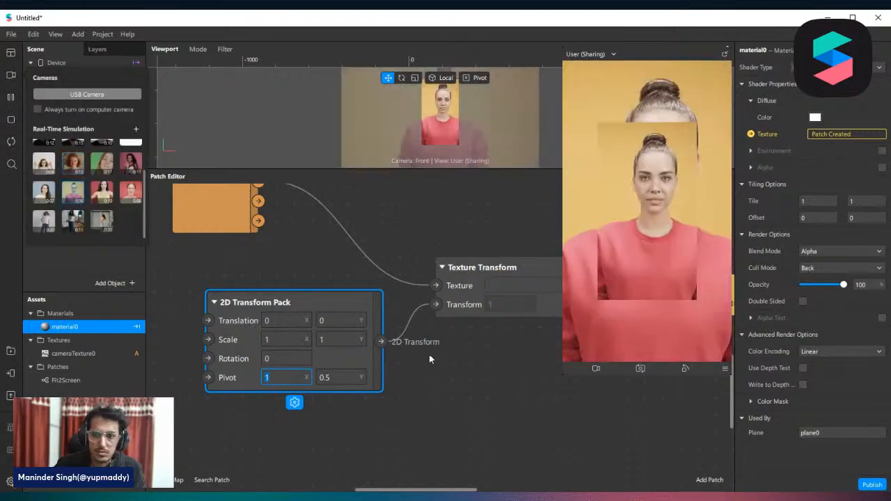
left_click(446, 382)
Step: Restore the 2D Transform Pack patch's Pivot X to 0.5
scroll(379, 336, "up", 1)
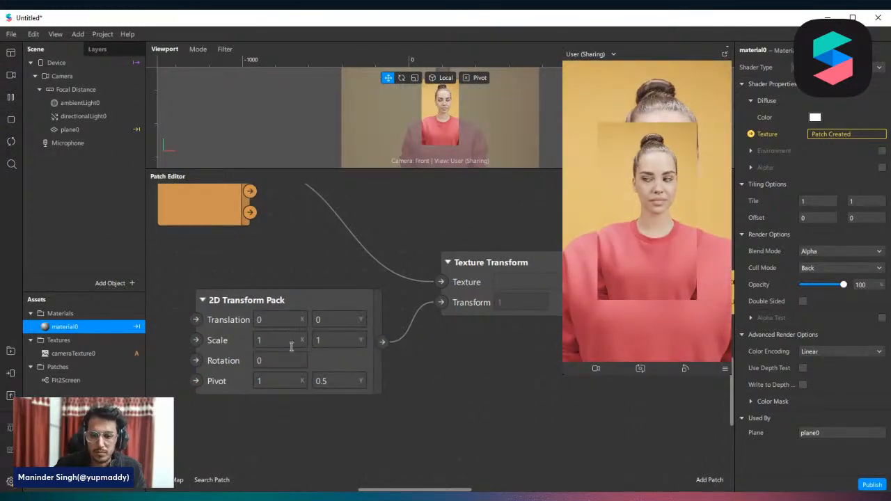
left_click(277, 381)
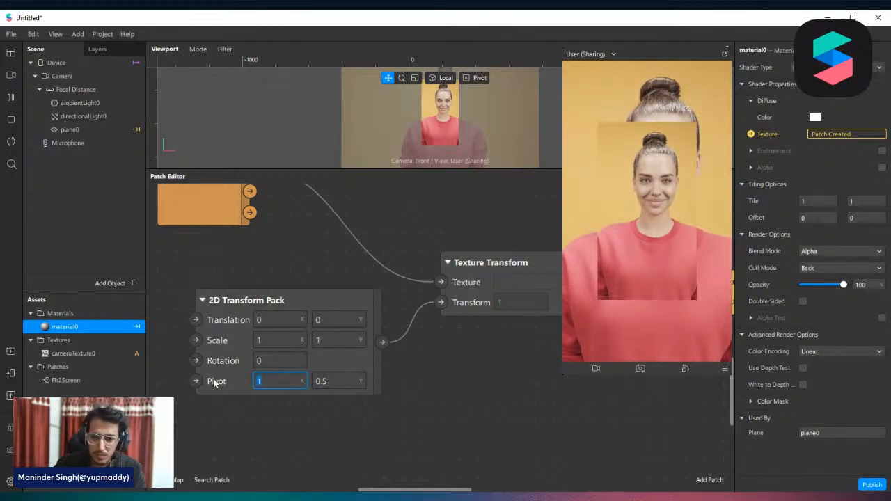
key("Return")
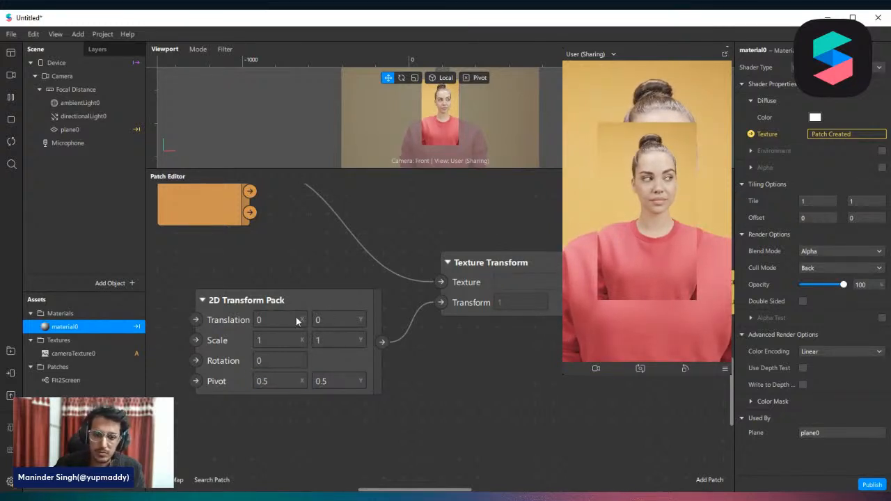
Step: Try a Translation X of 0.5 on the 2D Transform Pack patch and return it to 0
left_click(274, 319)
type(".5")
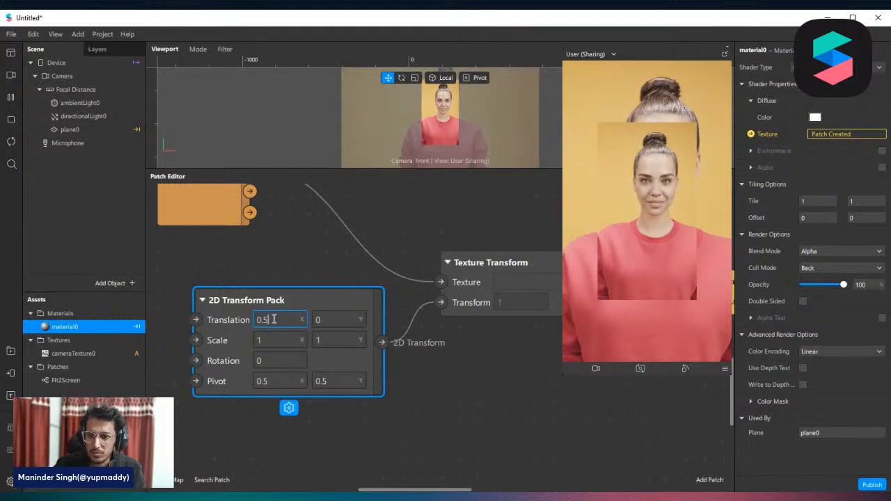
key("Return")
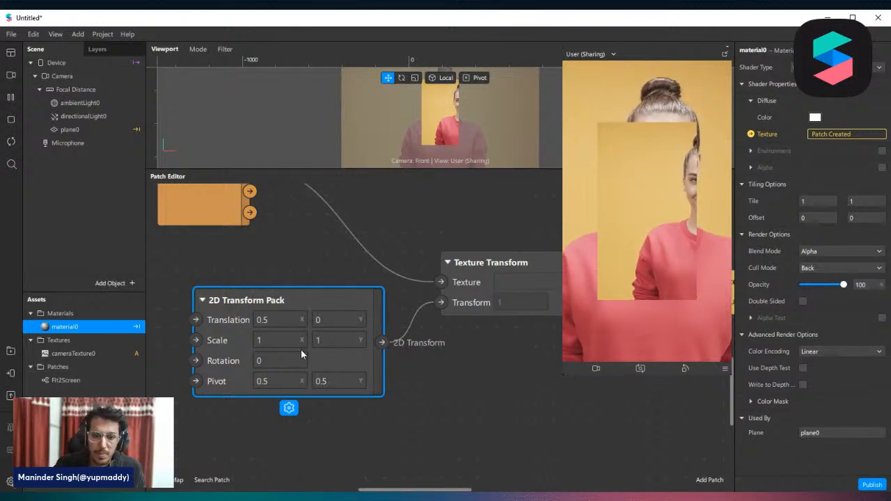
left_click(273, 320)
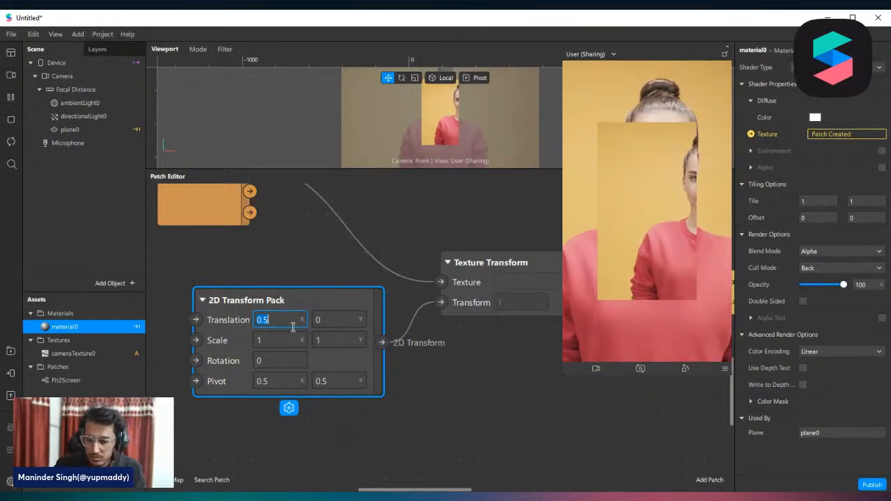
type("0")
key("Return")
Step: Set the 2D Transform Pack patch's Rotation to 90
left_click(291, 360)
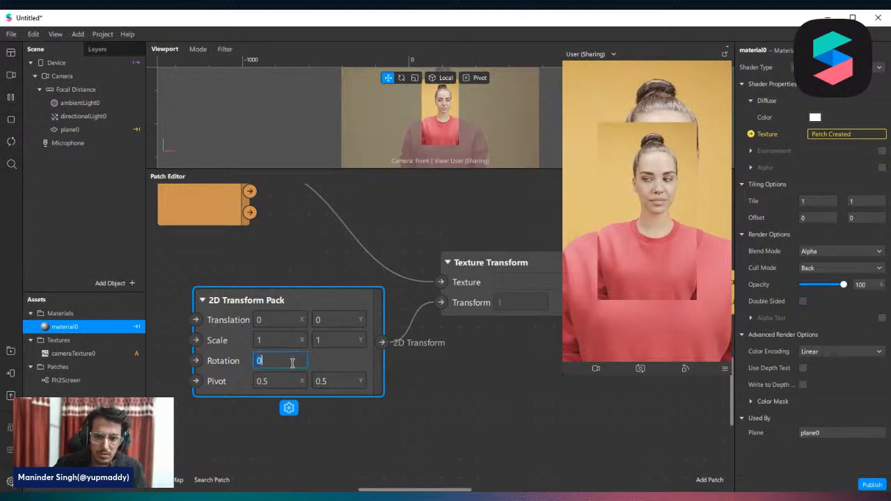
type("90")
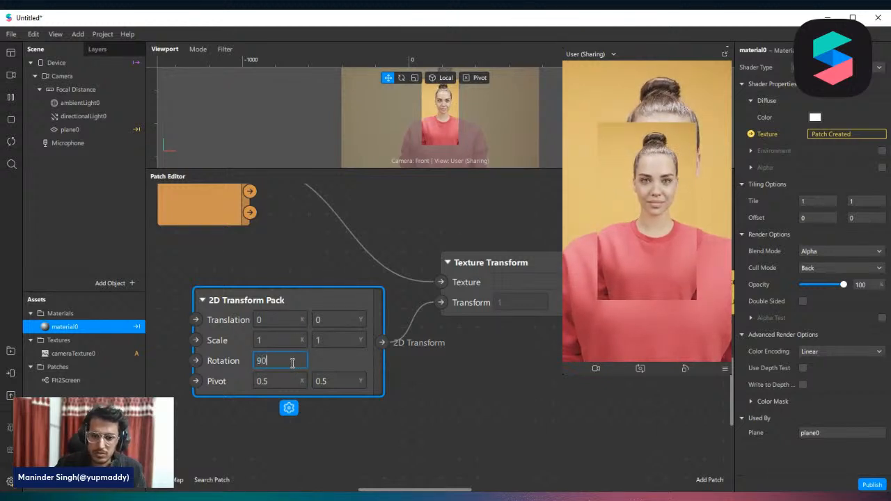
key("Return")
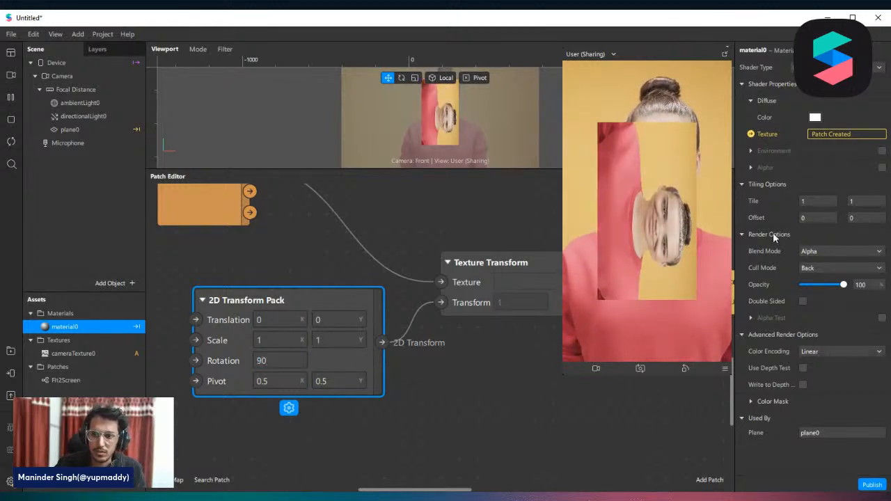
Step: Set the 2D Transform Pack patch's Rotation to 180
scroll(433, 375, "down", 1)
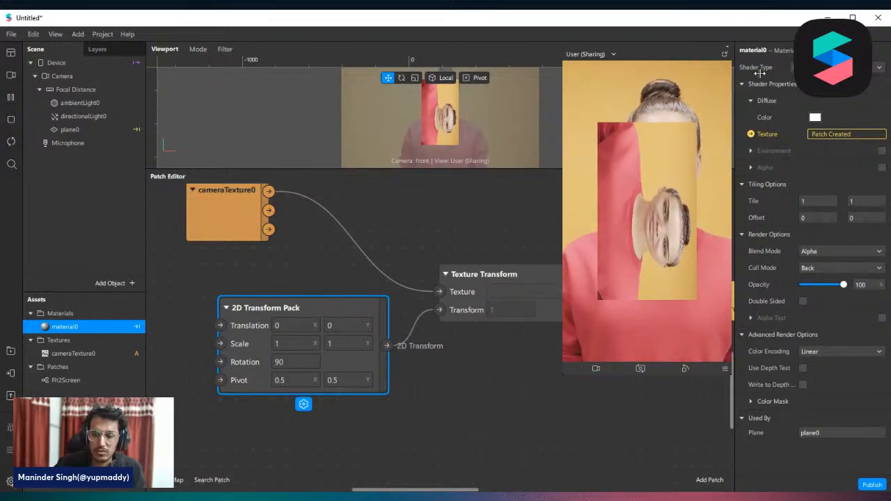
scroll(359, 376, "down", 1)
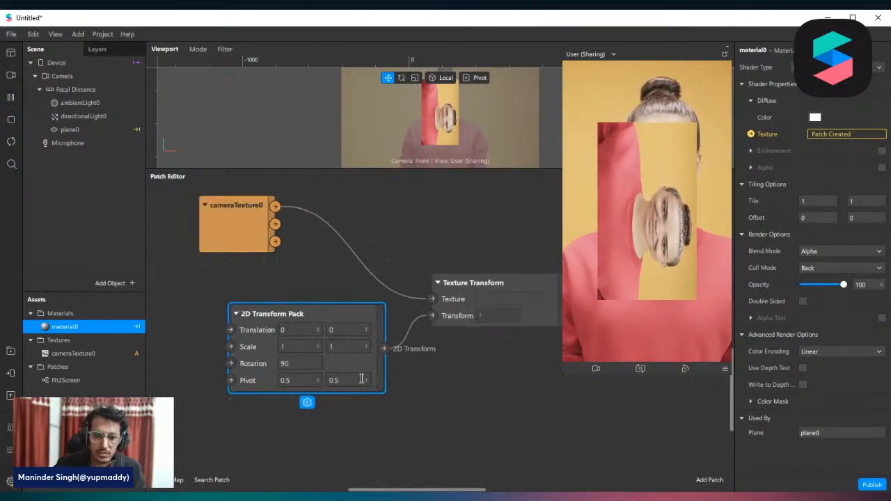
scroll(488, 365, "down", 1)
left_click(301, 364)
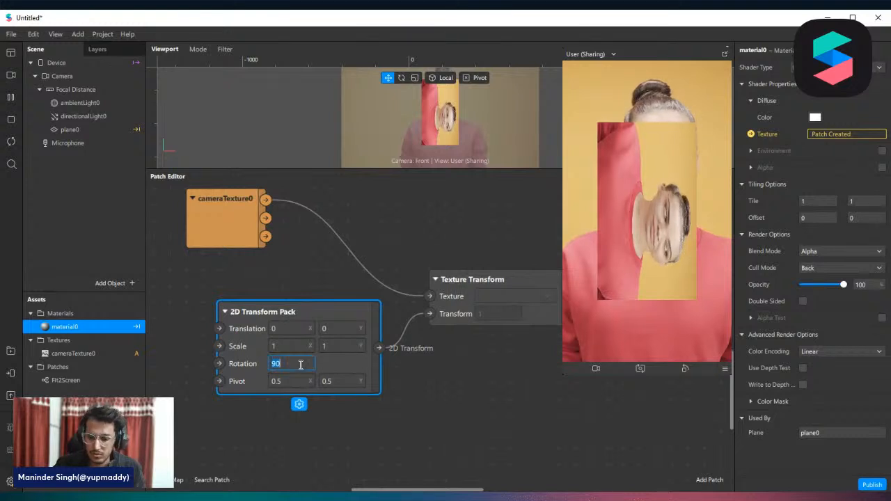
type("180")
key("Return")
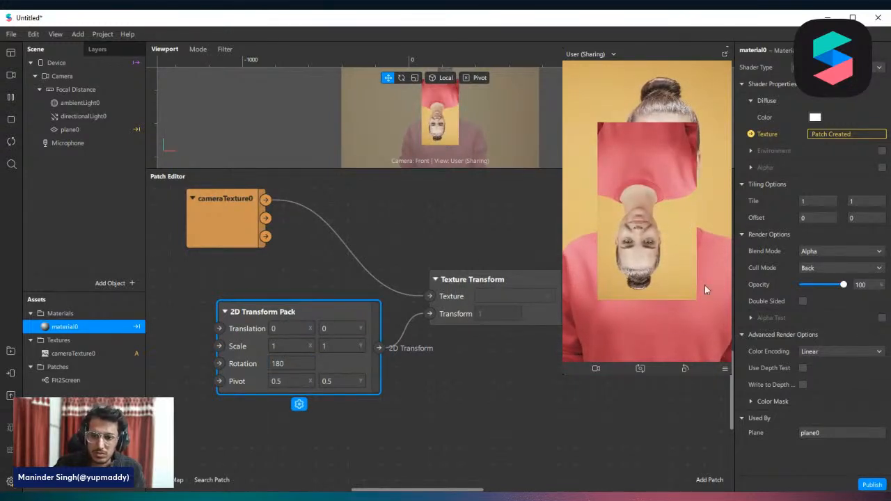
scroll(441, 338, "down", 1)
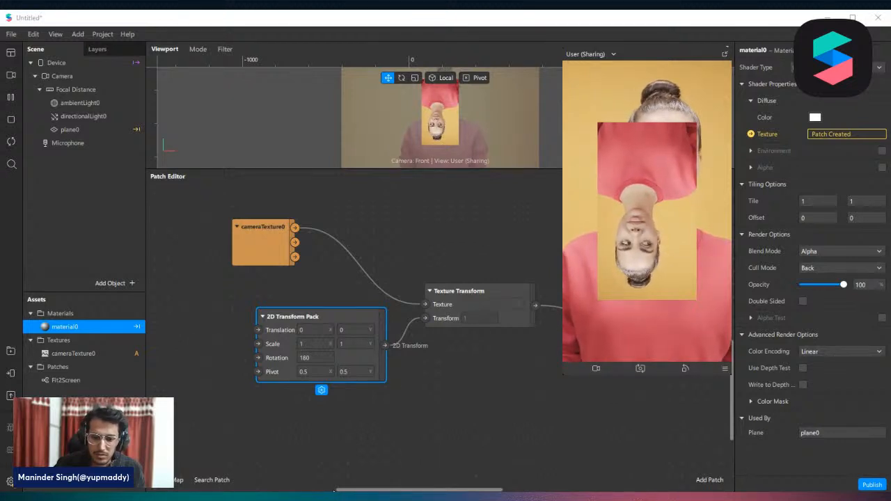
Step: Add the Bokeh texture to the Patch Editor below cameraTexture0 and spread out the surrounding patches to make room
scroll(441, 339, "left", 1)
mouse_move(334, 491)
left_mouse_down()
mouse_move(370, 492)
mouse_move(342, 492)
left_mouse_up()
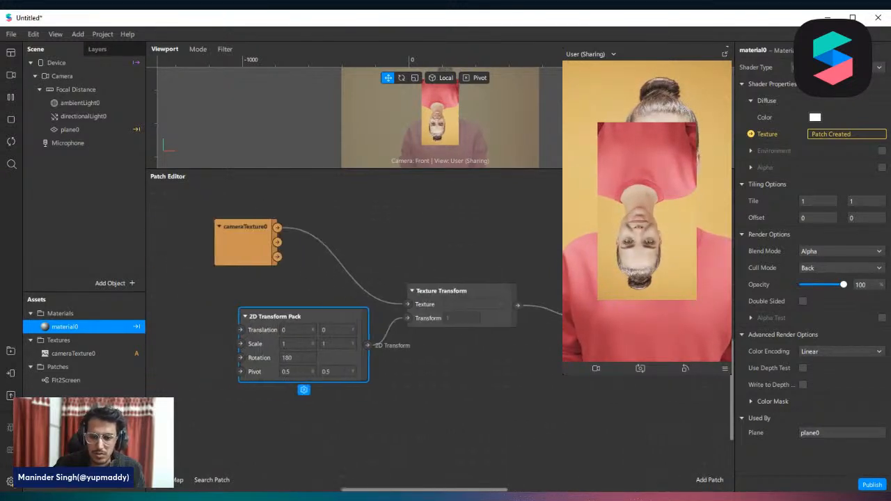
scroll(375, 365, "up", 3)
left_click_drag(251, 294, 227, 332)
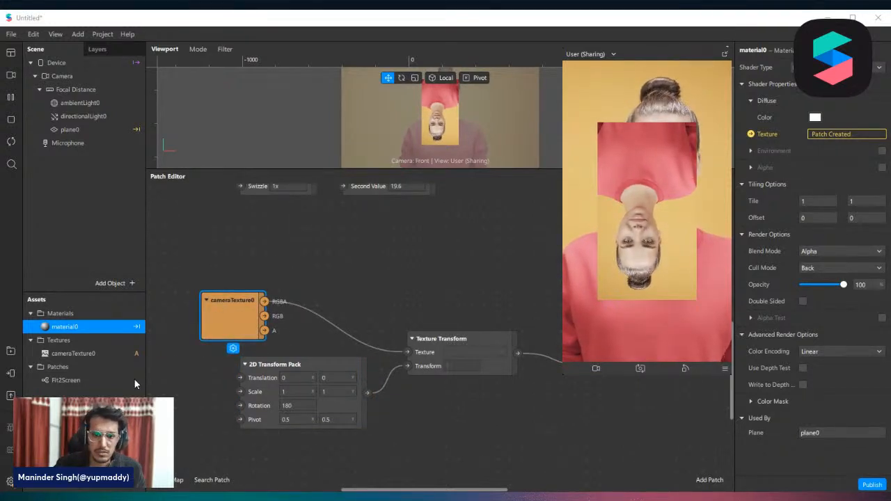
left_click(78, 367)
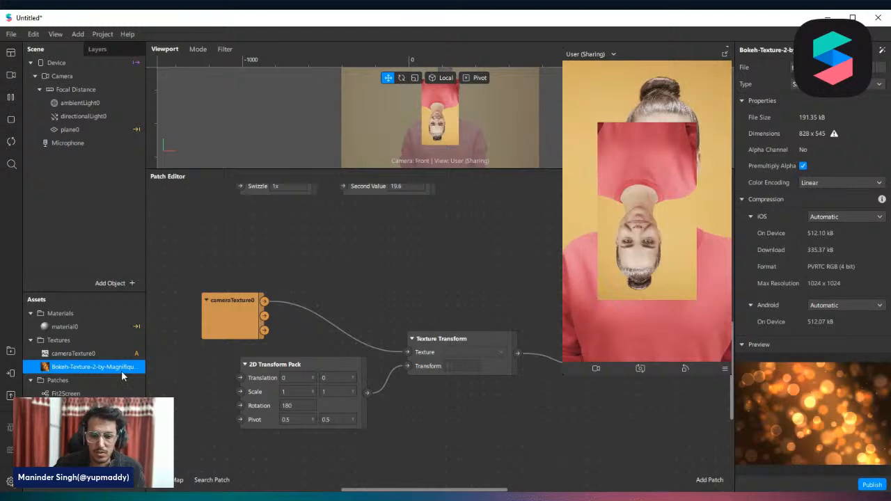
left_click_drag(120, 368, 268, 312)
left_click_drag(123, 368, 206, 384)
left_click_drag(279, 379, 398, 383)
left_click_drag(438, 339, 477, 314)
left_click_drag(264, 385, 233, 373)
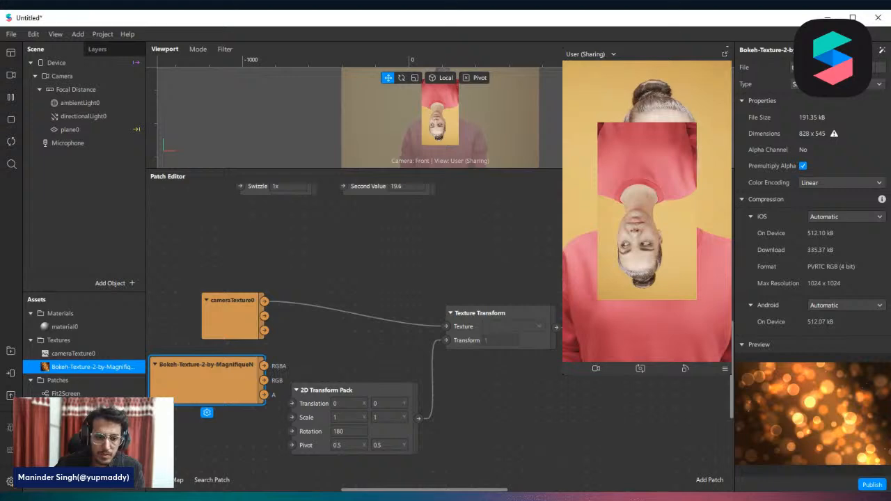
Step: Add a Texture Distortion Shader patch, feeding cameraTexture0 into its Distortion Texture and its output into Texture Transform
left_click_drag(82, 407, 335, 275)
left_click_drag(228, 317, 189, 295)
left_click_drag(445, 326, 318, 288)
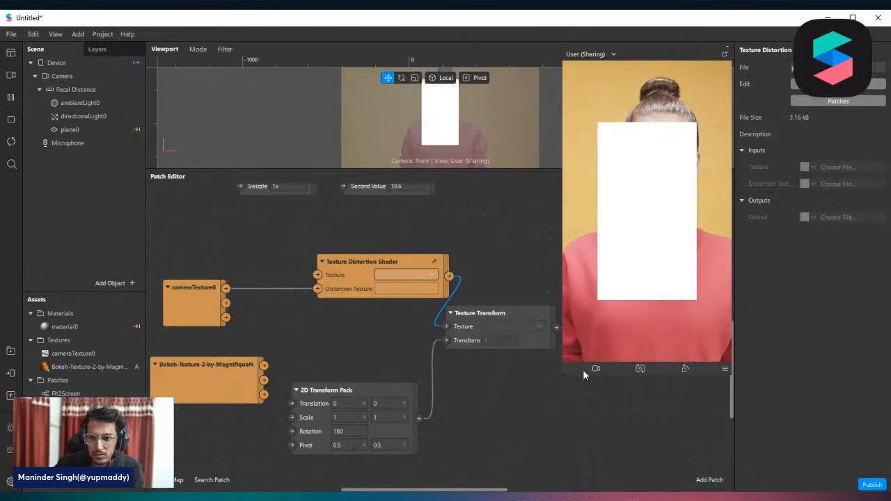
Step: Shrink the preview, route the Texture Distortion Shader output directly into material0's Diffuse Texture and move Texture Transform out of the way
left_click_drag(566, 373, 600, 323)
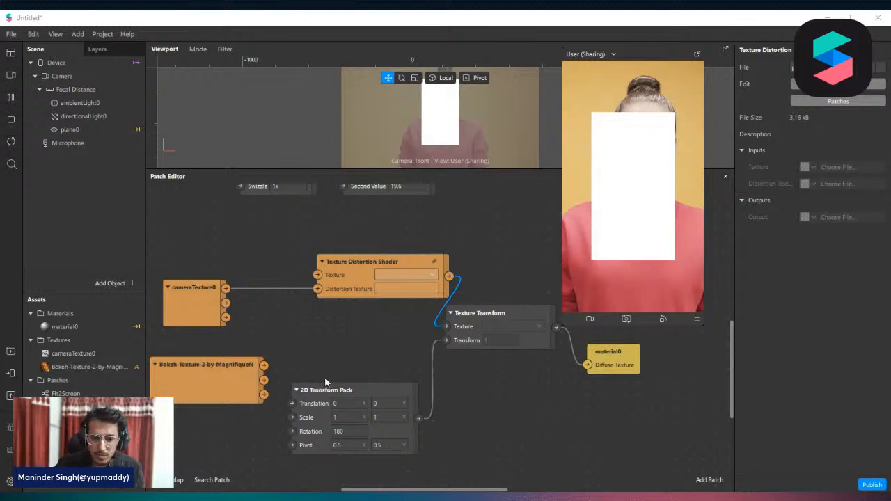
scroll(369, 380, "down", 3)
scroll(320, 378, "up", 3)
left_click(268, 378)
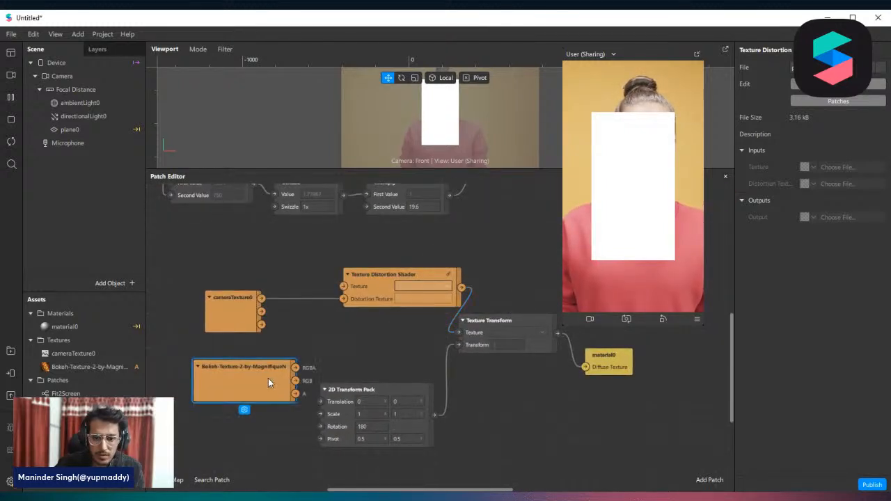
left_click_drag(454, 333, 587, 373)
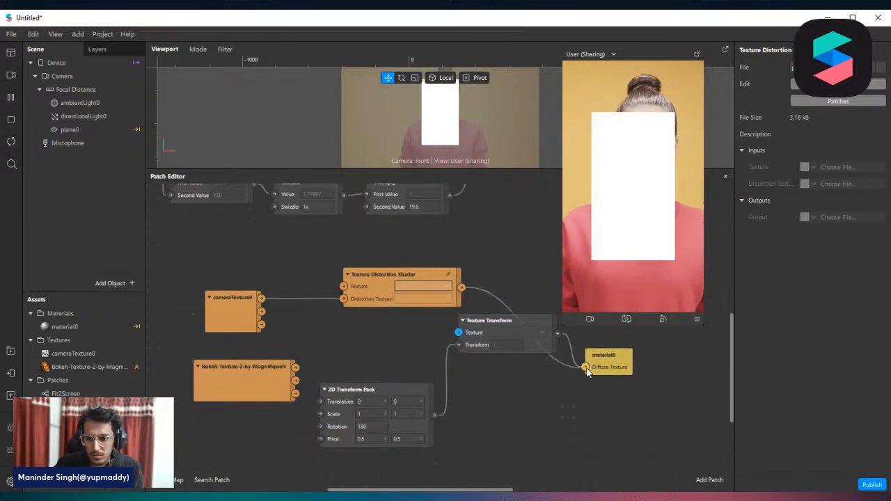
left_click_drag(474, 348, 472, 410)
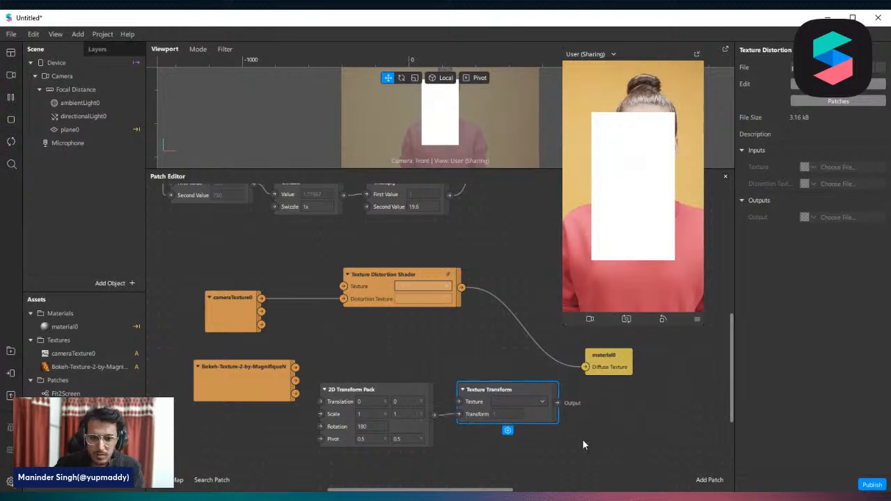
Step: Reposition the Bokeh texture patch and connect its RGBA output to the Texture Distortion Shader's Texture input
left_click(227, 377)
left_click_drag(228, 377, 206, 400)
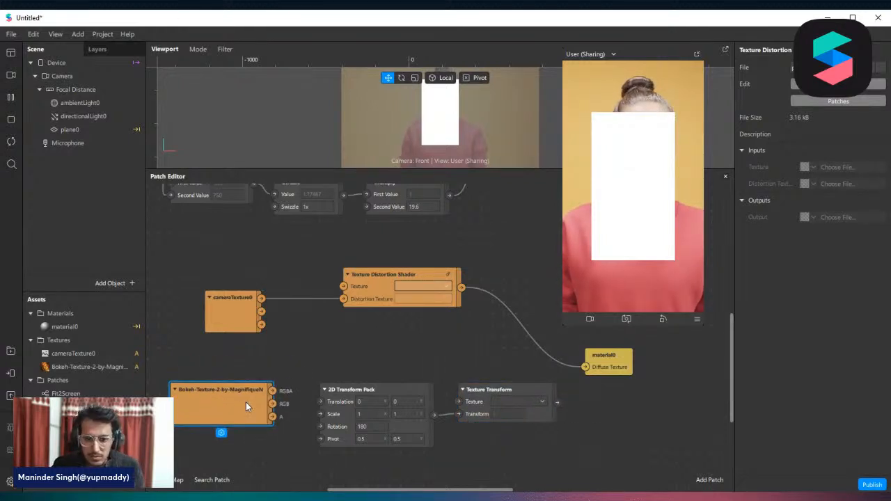
left_click_drag(271, 391, 344, 286)
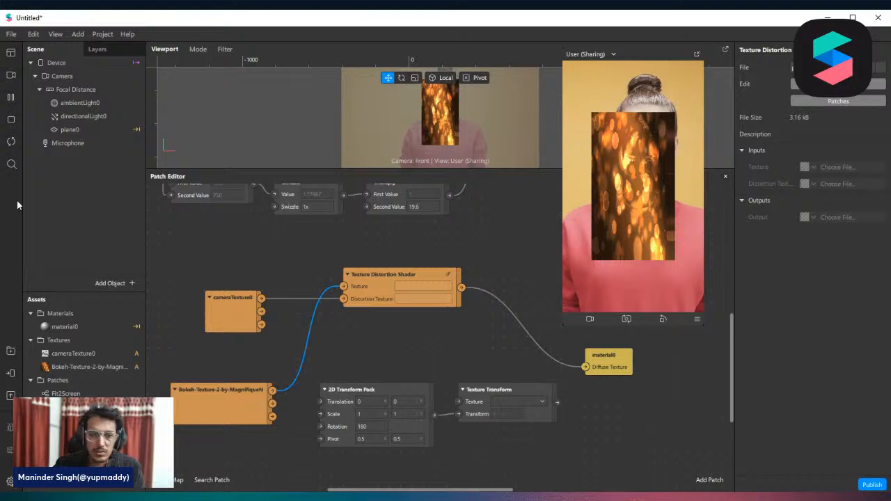
Step: Delete plane0 from the scene
left_click(66, 130)
right_click(66, 131)
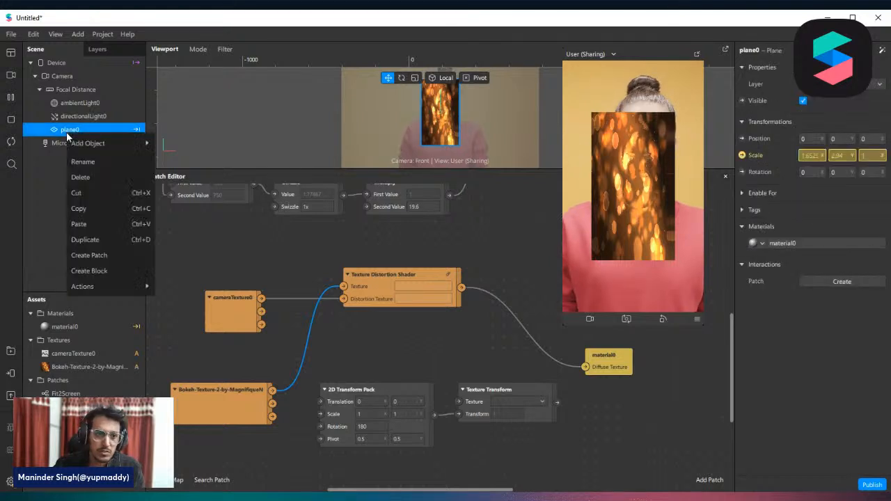
left_click(113, 181)
Step: Add a canvas under Focal Distance and insert a rectangle inside it
left_click(79, 88)
right_click(79, 88)
mouse_move(112, 99)
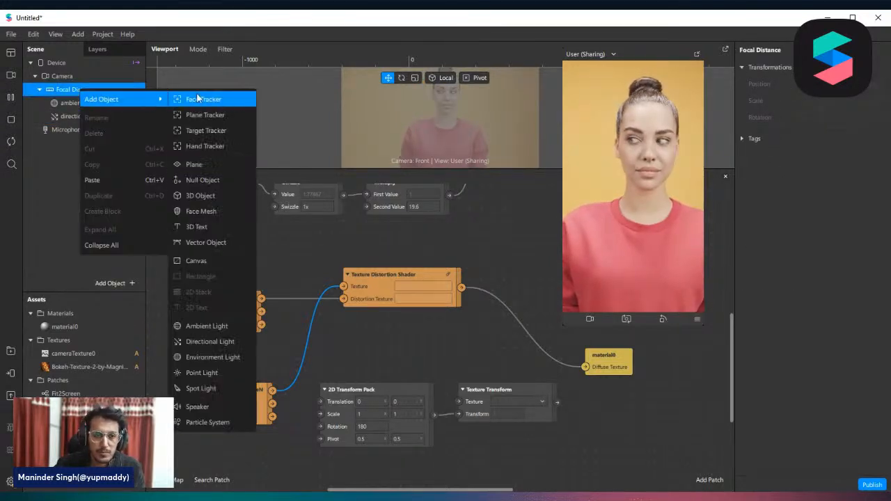
left_click(212, 261)
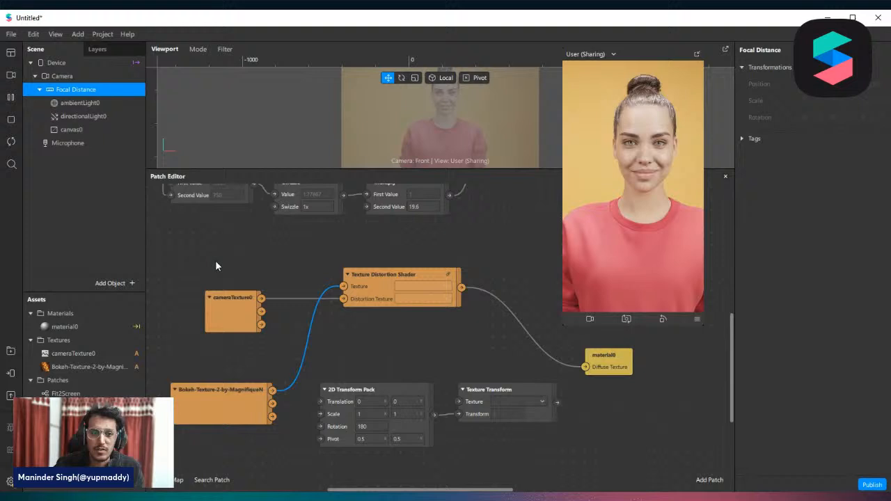
right_click(77, 131)
mouse_move(112, 141)
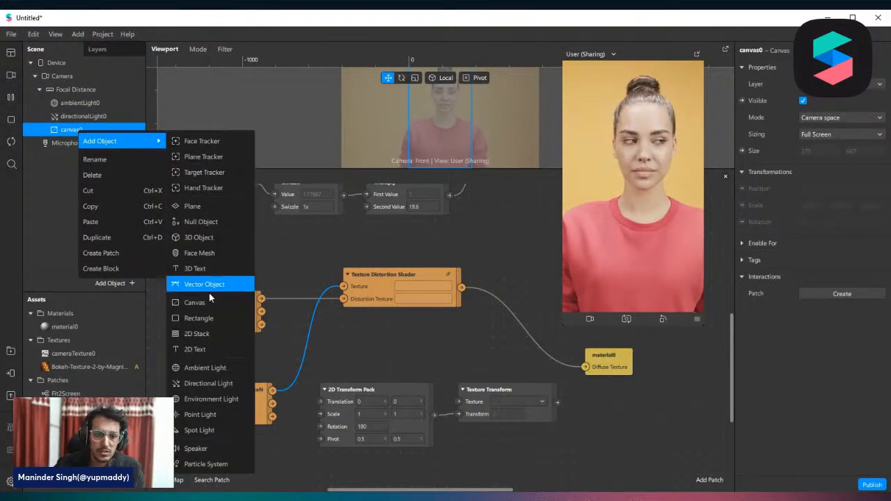
left_click(202, 318)
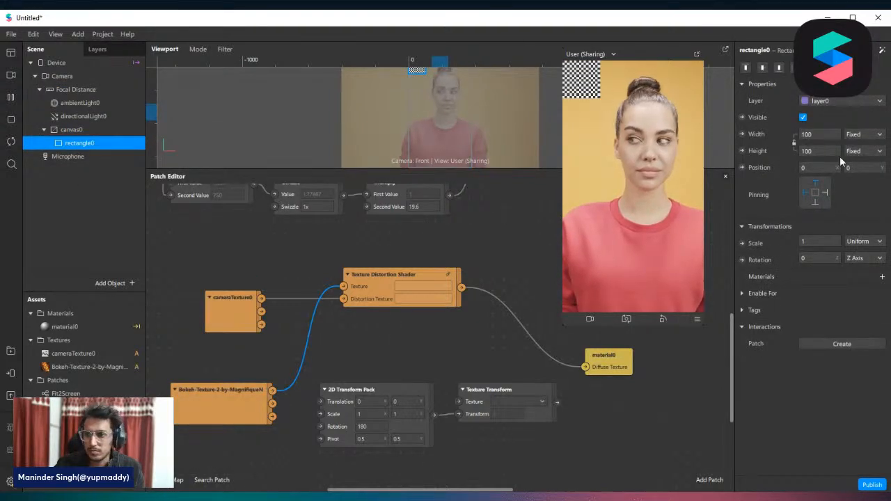
Step: Make the rectangle fill the canvas's full width and height
left_click(827, 136)
left_click(819, 151)
left_click(822, 151)
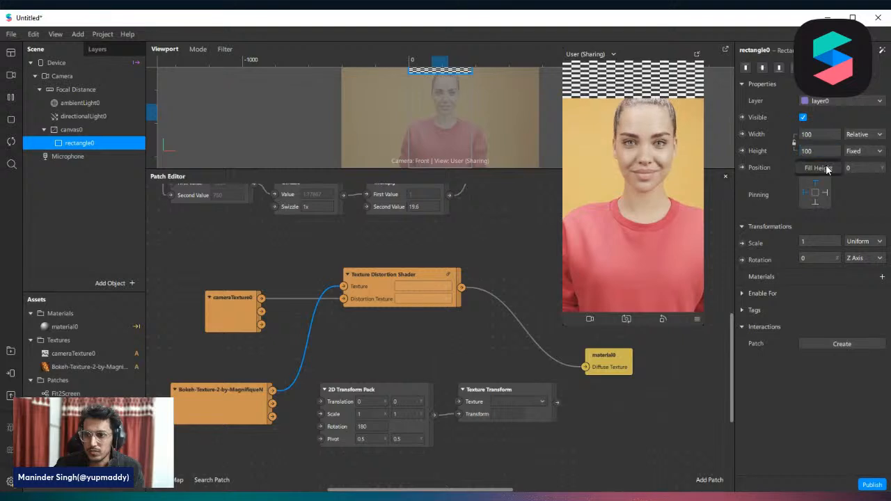
left_click(827, 170)
Step: Assign material0 to the rectangle and open that material's properties
left_click(883, 277)
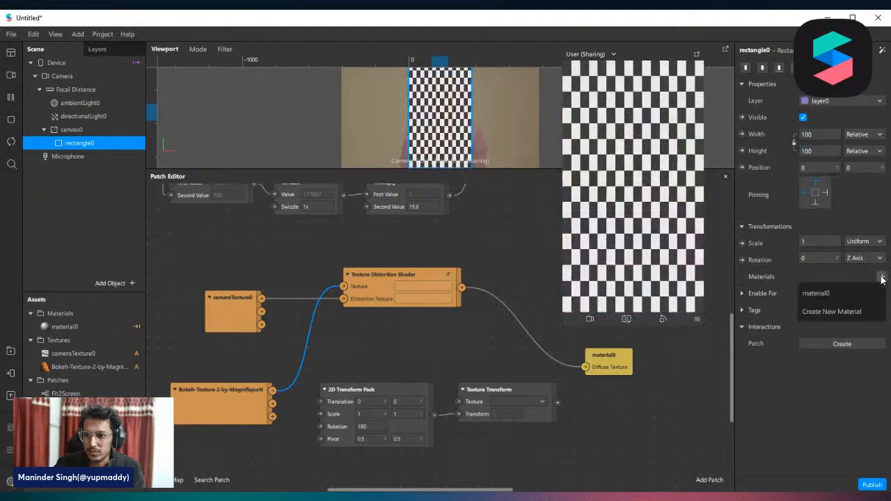
left_click(826, 293)
left_click(813, 294)
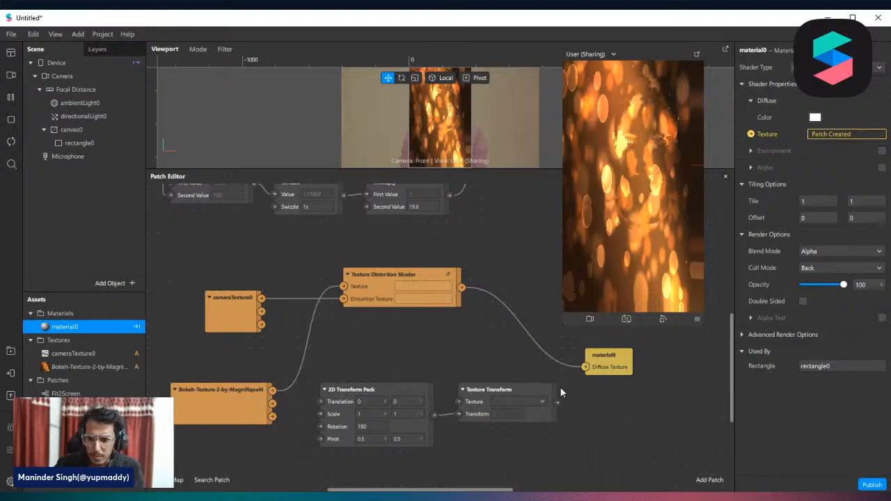
scroll(385, 381, "down", 2)
scroll(407, 380, "up", 1)
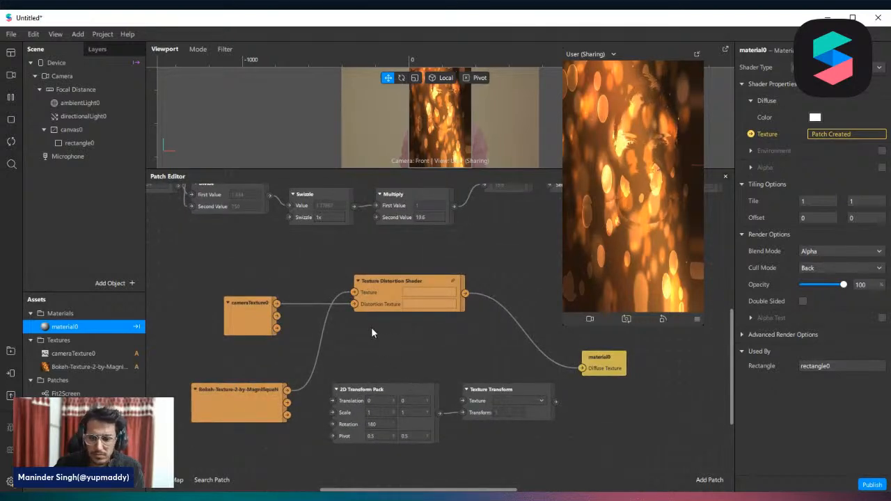
left_click_drag(357, 293, 410, 359)
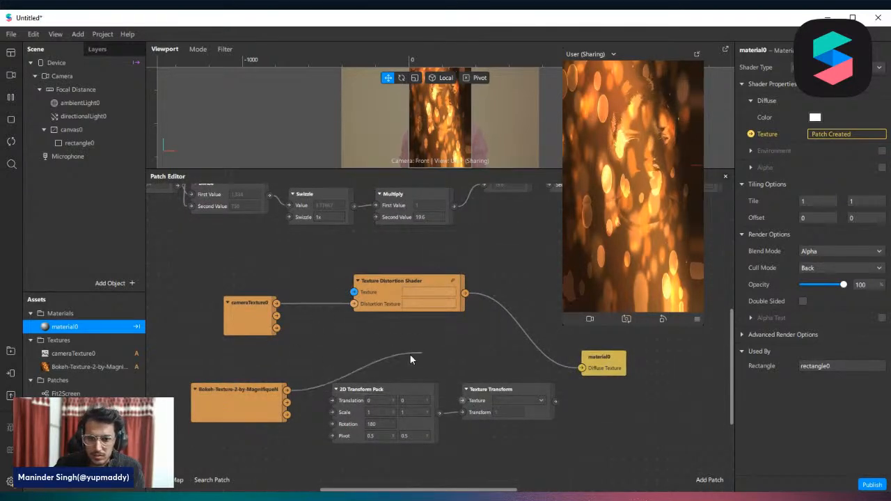
left_click_drag(353, 295, 354, 293)
scroll(372, 315, "up", 1)
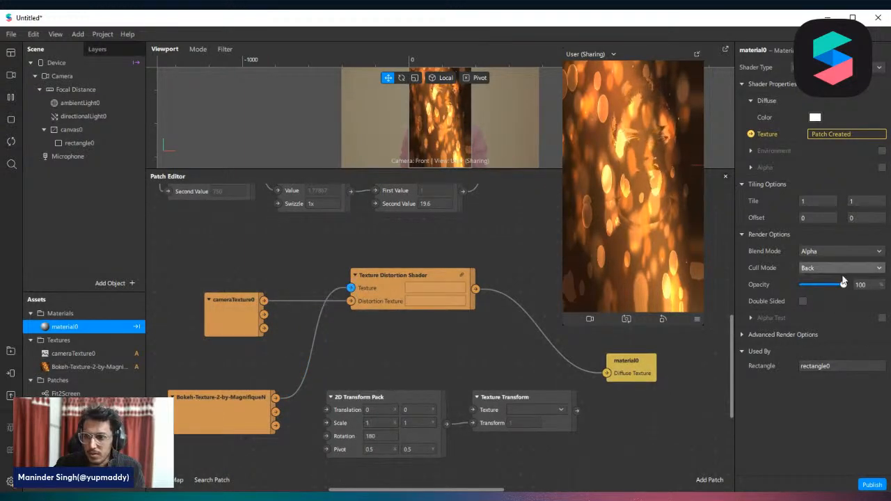
Step: Lower material0's opacity to 42 and swap the shader inputs so cameraTexture0 feeds Texture and Bokeh feeds Distortion Texture
left_click_drag(843, 283, 820, 291)
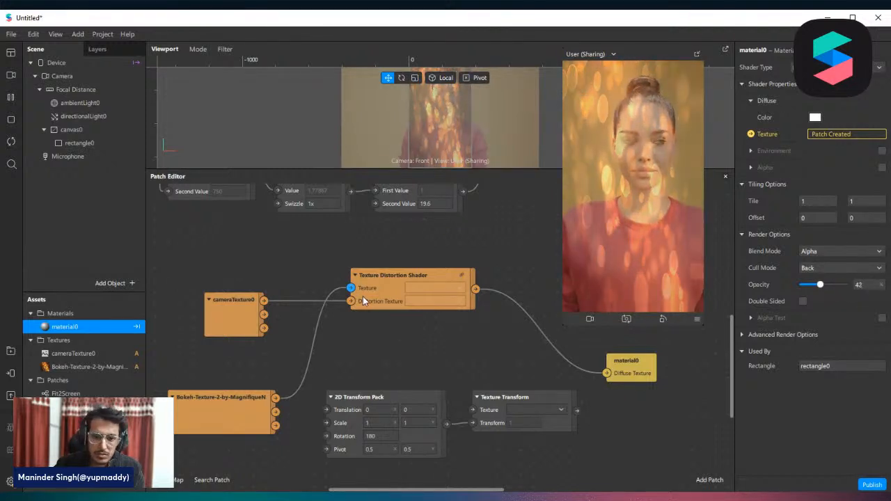
left_click_drag(352, 301, 351, 289)
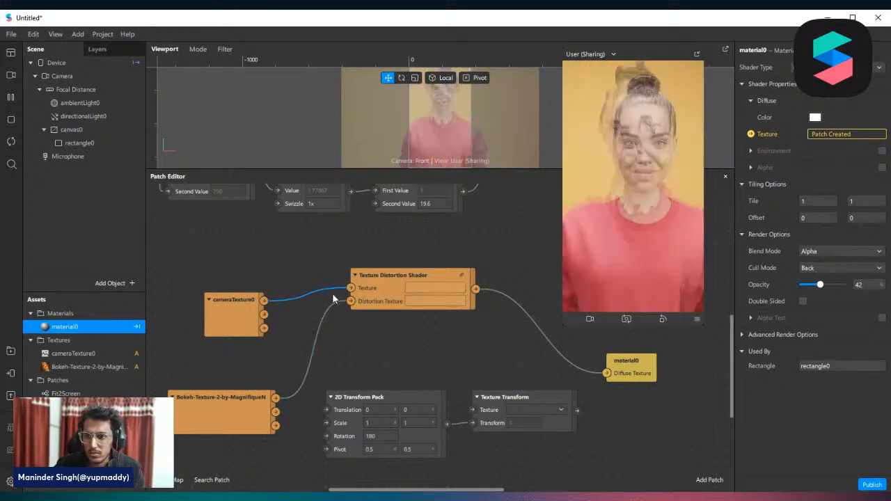
double_click(257, 288)
key("Escape")
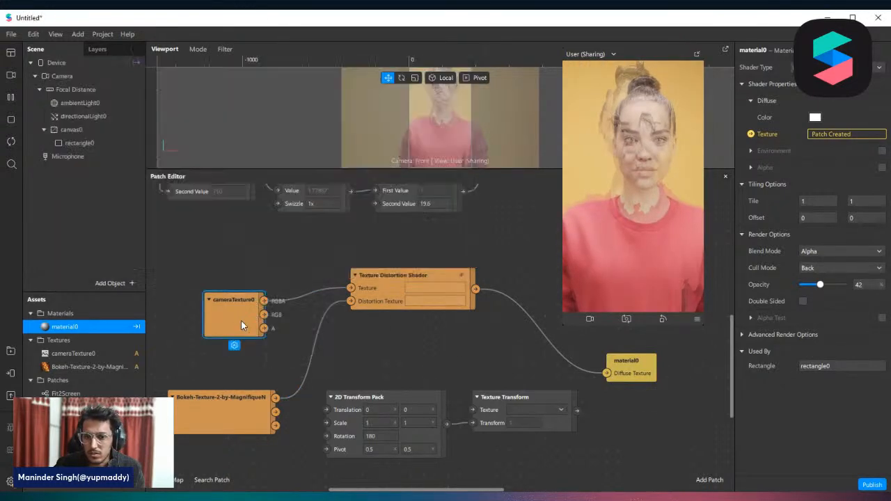
left_click_drag(241, 320, 232, 281)
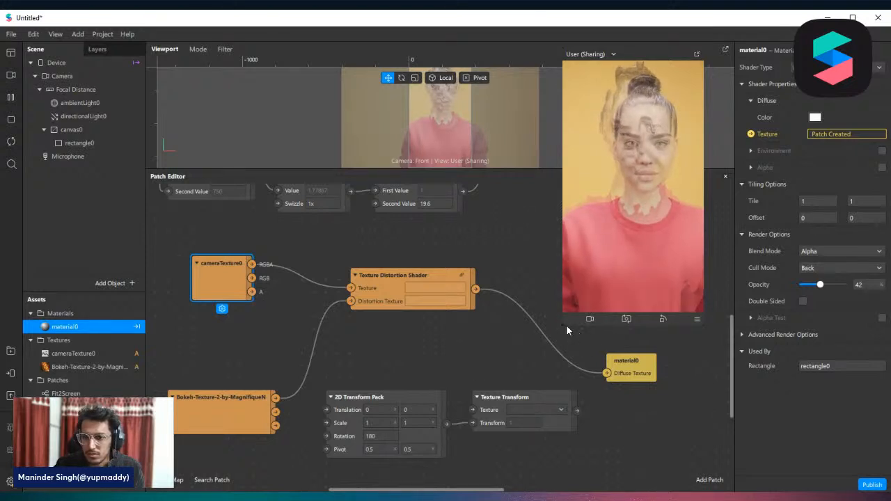
Step: Enlarge the simulator preview and set material0's opacity to 100
left_click_drag(565, 324, 481, 460)
left_click_drag(820, 284, 854, 287)
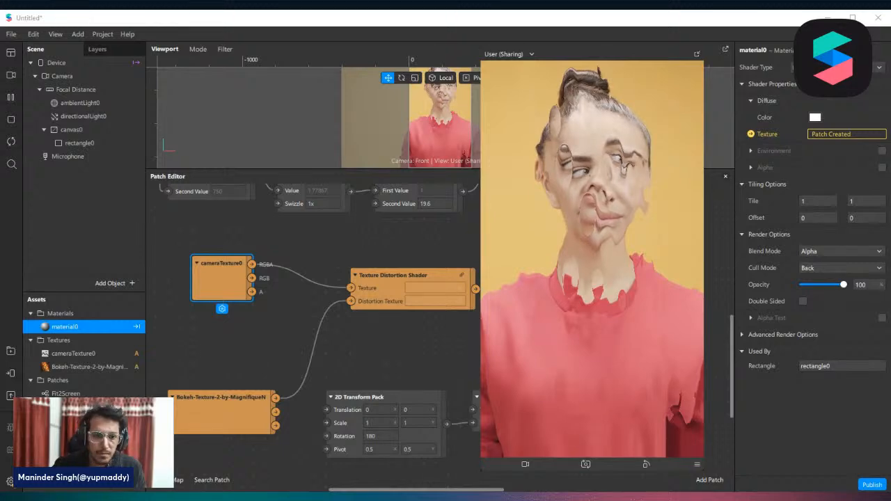
Step: Add a Ripple patch feeding the shader's Distortion Texture in place of the Bokeh texture, and move the Bokeh patch aside
left_click_drag(66, 406, 350, 301)
left_click_drag(214, 422, 339, 358)
scroll(348, 355, "down", 3)
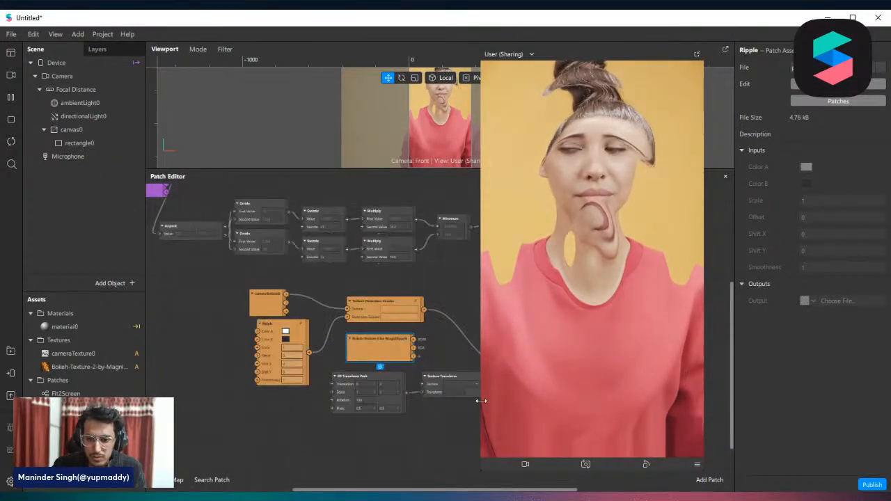
Step: Shrink the simulator preview and add a Blend patch to the Patch Editor
left_click_drag(480, 402, 570, 335)
scroll(468, 334, "up", 2)
scroll(470, 333, "down", 1)
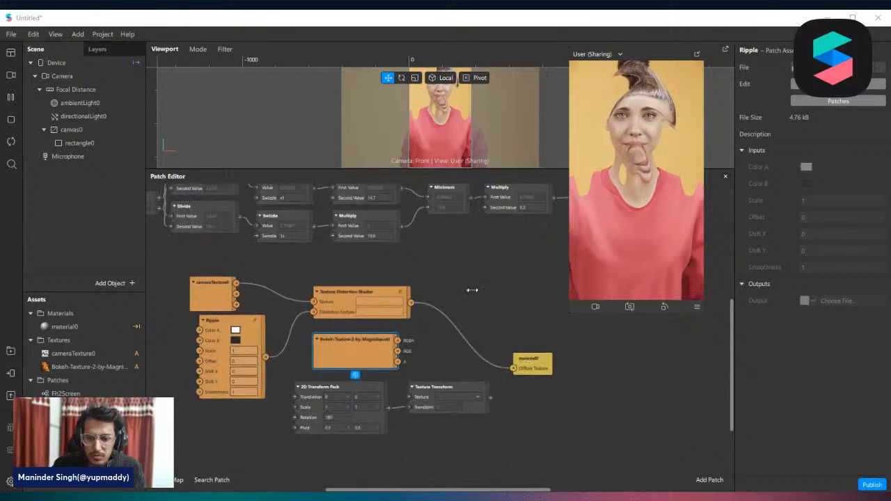
double_click(488, 305)
key("Escape")
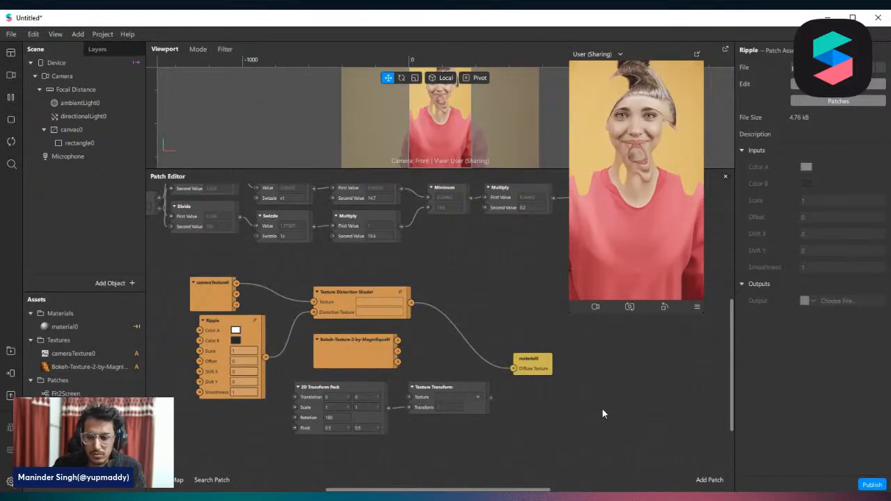
double_click(487, 298)
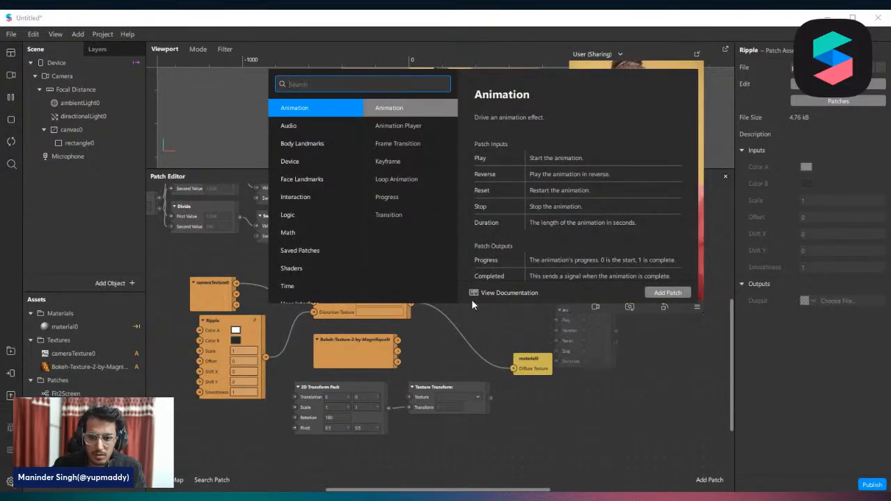
left_click(472, 313)
double_click(473, 313)
type("blend")
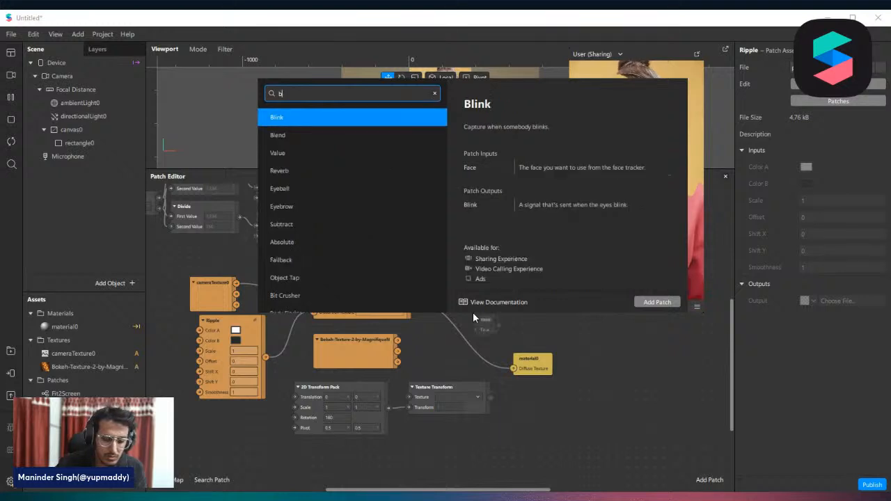
key("Return")
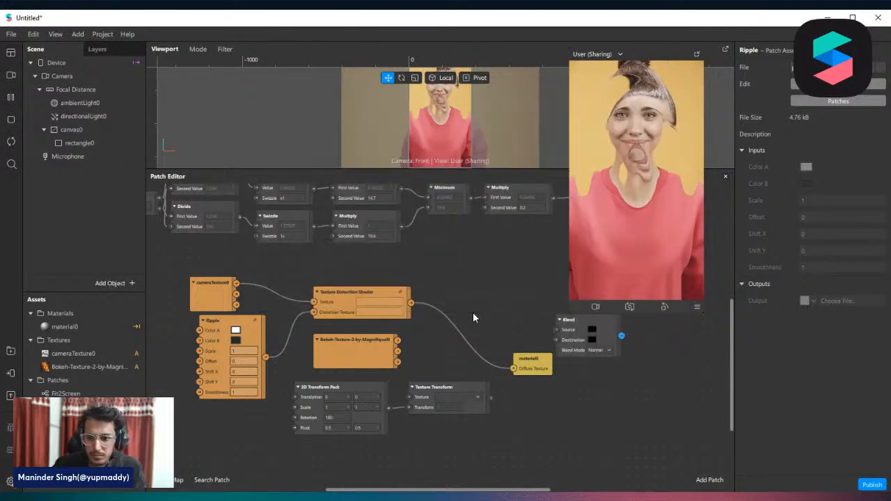
Step: Connect the Texture Distortion Shader to Blend's Source, Bokeh to its Destination, and its output to material0's Diffuse Texture
left_click_drag(565, 320, 486, 293)
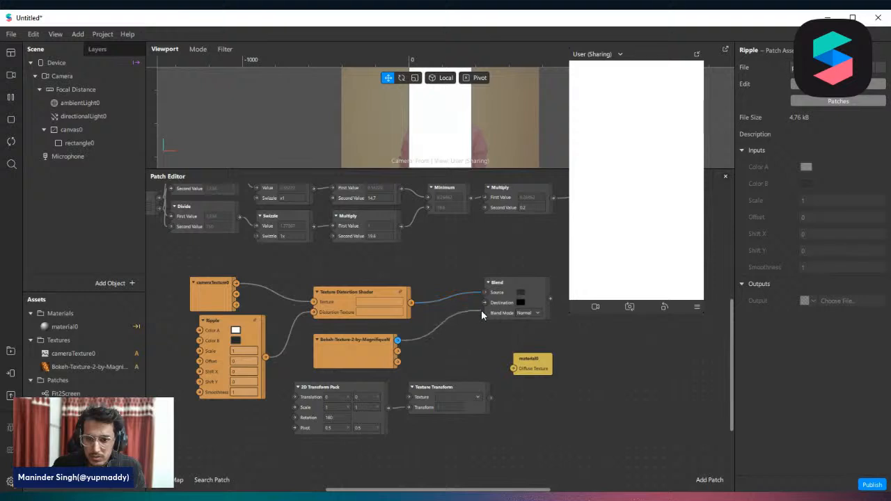
left_click_drag(512, 371, 581, 371)
left_click_drag(493, 317, 464, 355)
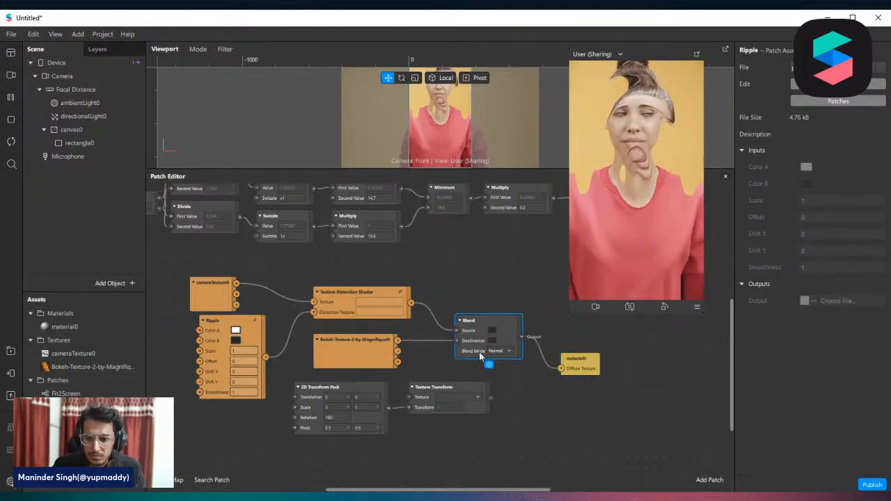
Step: Set the Blend patch's Blend Mode to Add and enlarge the simulator preview
left_click(497, 351)
left_click(503, 363)
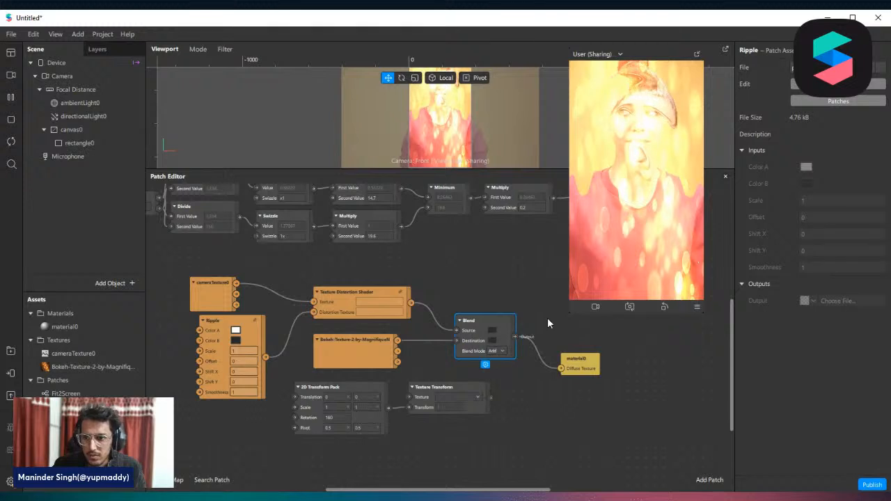
left_click_drag(570, 314, 515, 408)
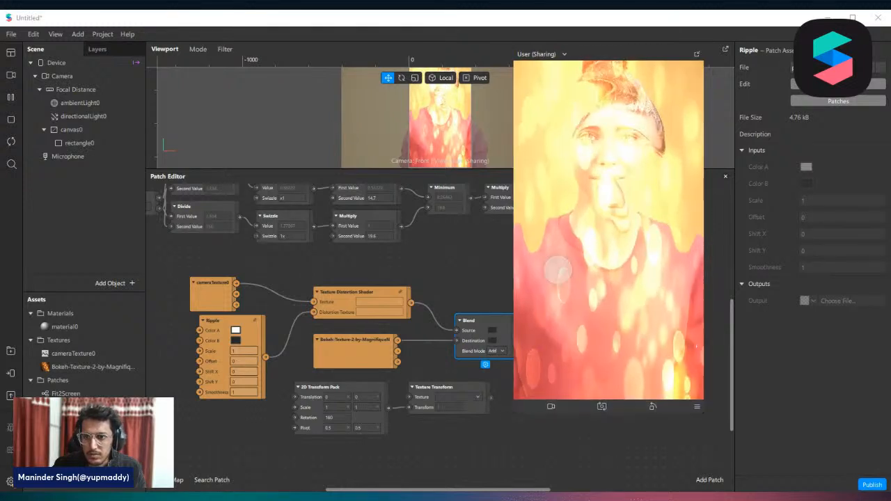
Step: Set the Blend patch's Blend Mode to Subtract and shrink the simulator preview to uncover the patches
left_click(496, 351)
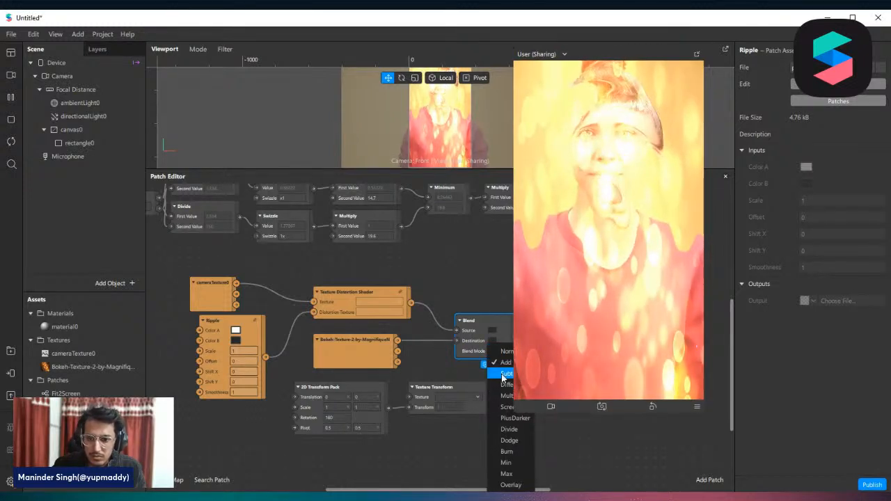
left_click(519, 373)
left_click_drag(514, 377, 560, 344)
scroll(483, 336, "down", 2)
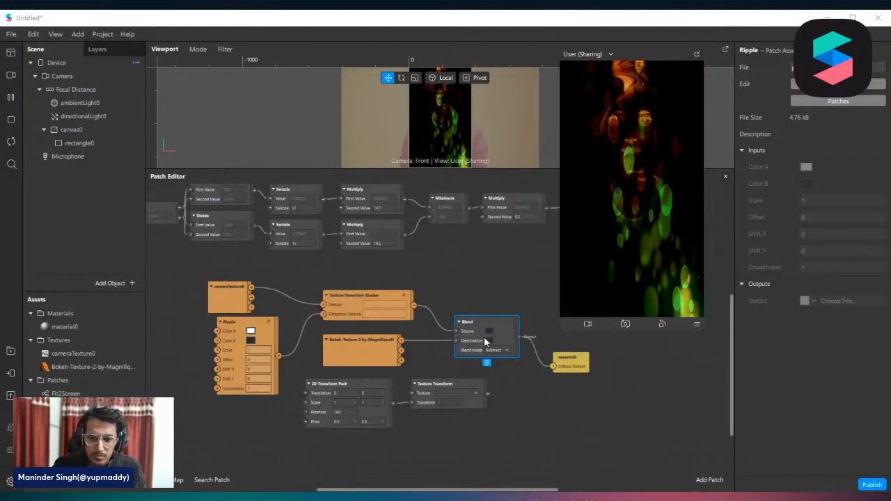
scroll(343, 343, "up", 2)
Step: Delete the Ripple patch and move the Bokeh texture patch beneath cameraTexture0
left_click(270, 349)
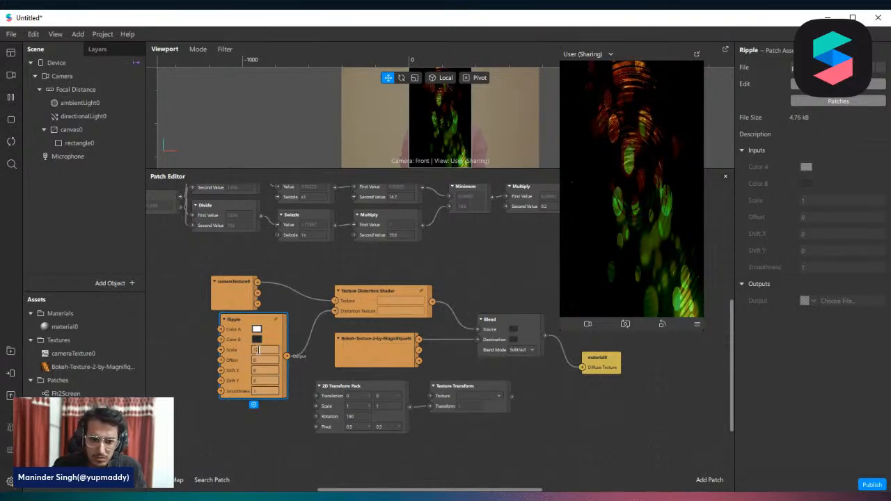
key("Delete")
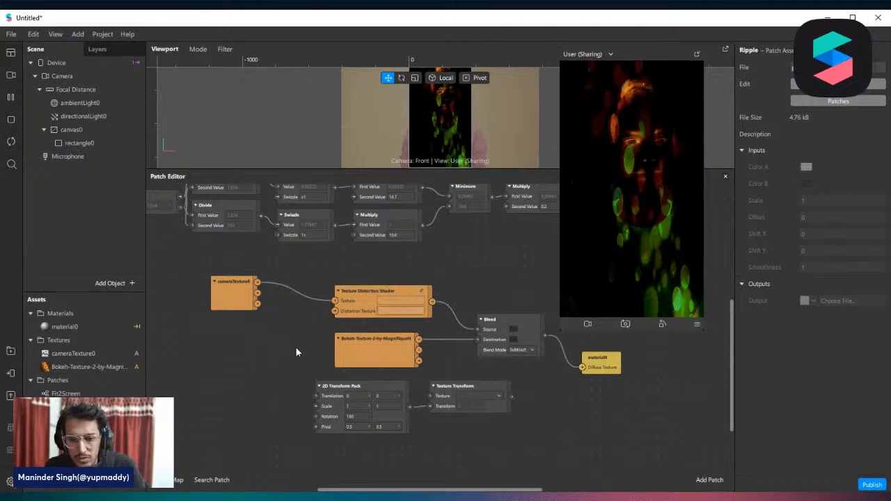
left_click_drag(376, 339, 242, 347)
Step: Feed Bokeh into the shader's Texture and cameraTexture0 into its Distortion Texture, and connect the shader directly to material0's Diffuse Texture, moving Blend aside
left_click_drag(480, 341, 333, 311)
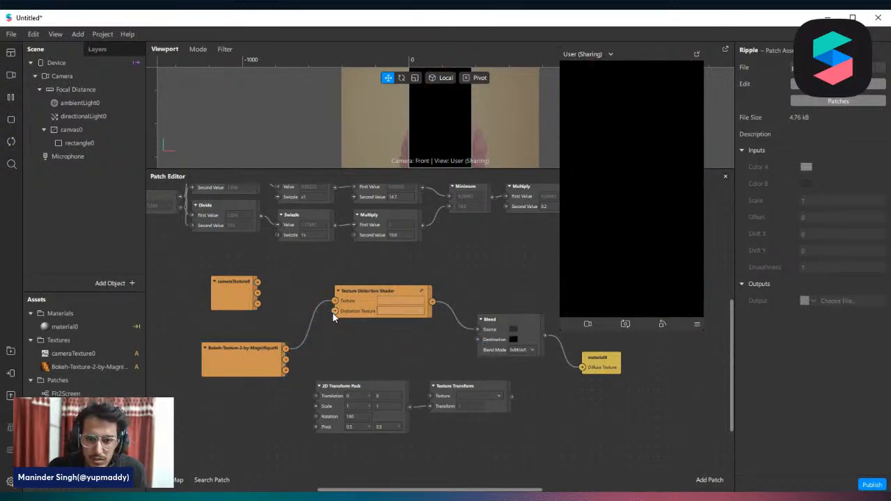
left_click_drag(478, 329, 468, 281)
left_click_drag(478, 320, 507, 367)
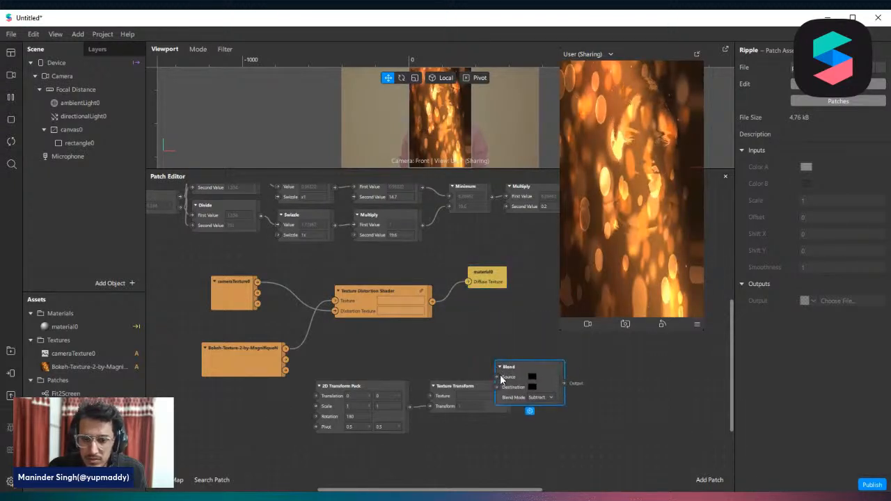
Step: Set material0's opacity to 48 and preview the effect on a full-body simulation video in an enlarged simulator
left_click(65, 326)
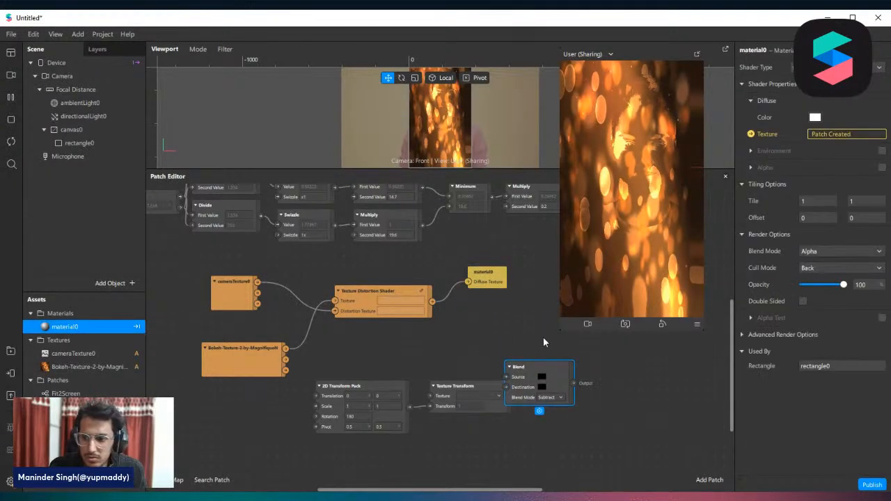
left_click_drag(839, 287, 821, 293)
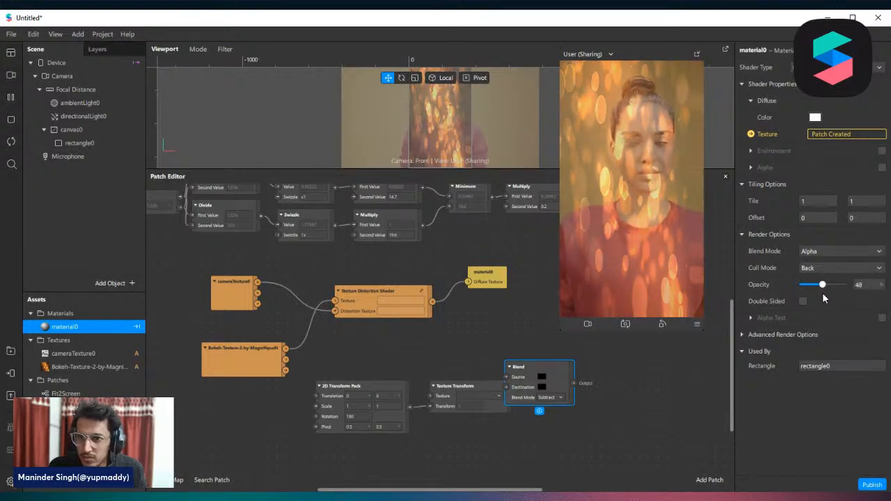
left_click(10, 74)
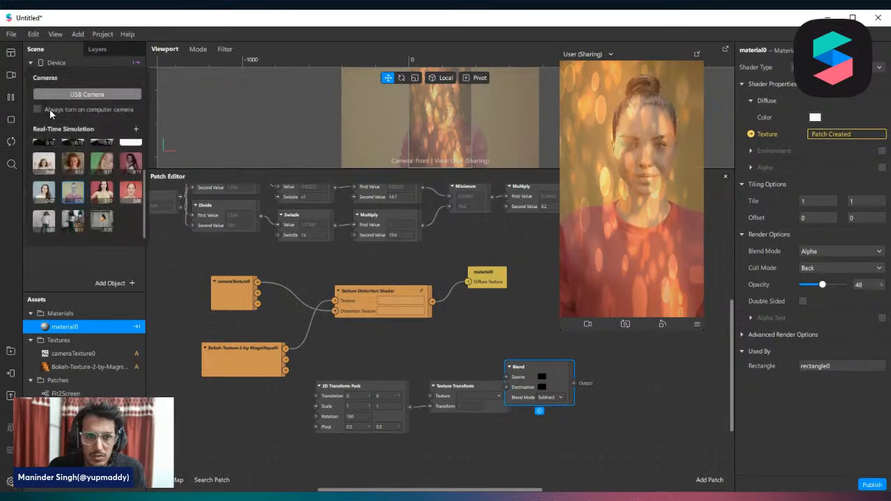
left_click(71, 222)
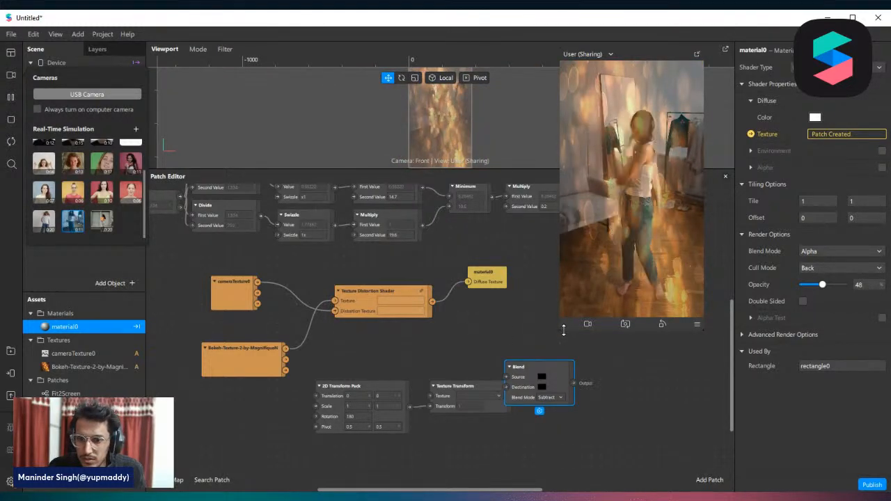
left_click_drag(564, 330, 564, 449)
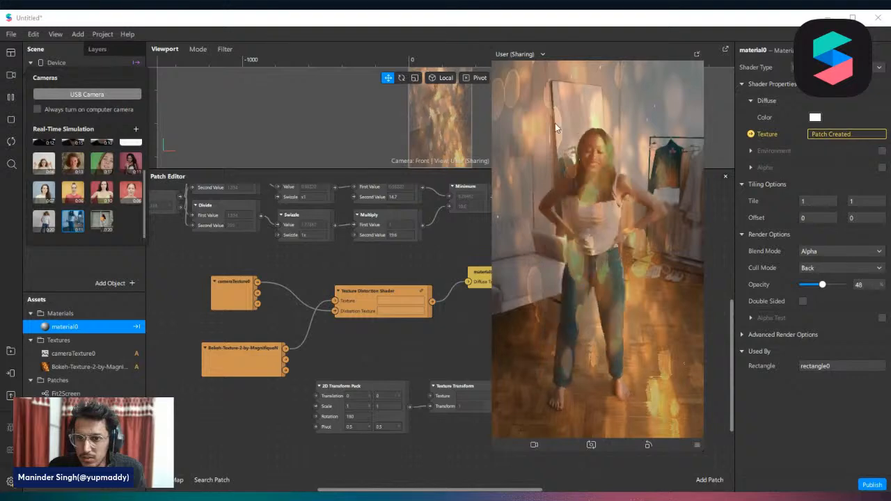
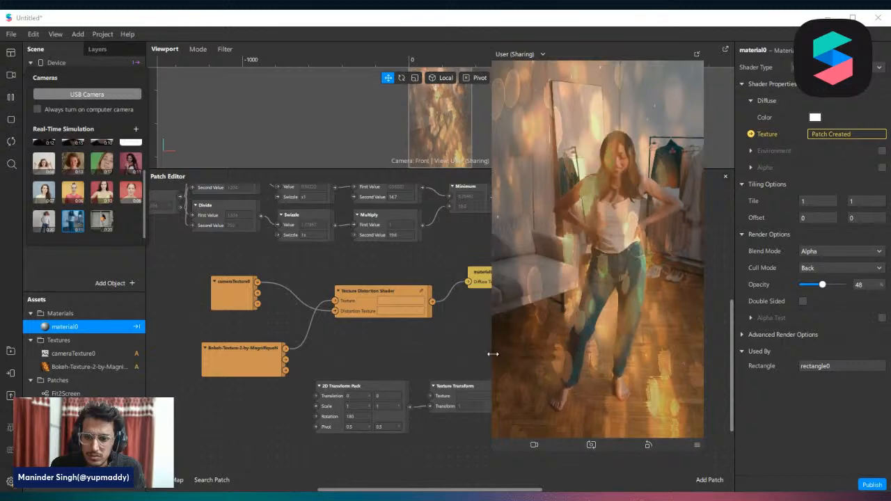
Step: Delete the unused 2D Transform Pack, Texture Transform and Blend patches
left_click_drag(492, 354, 553, 330)
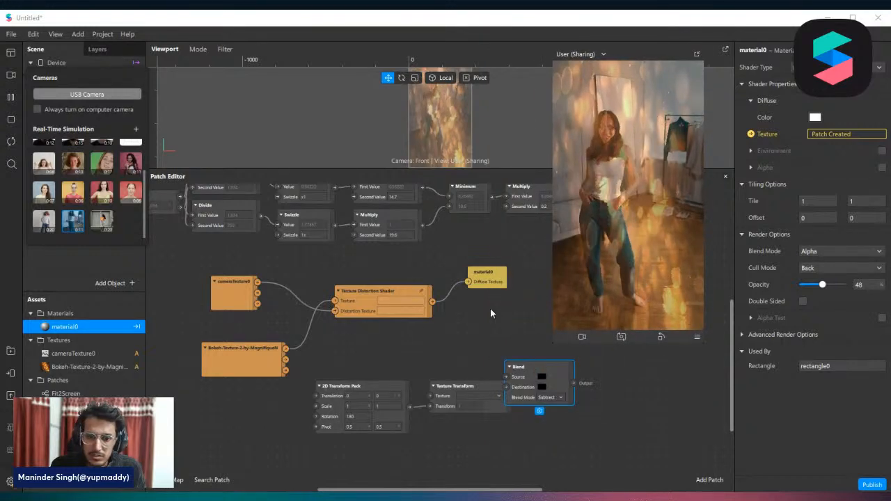
left_click_drag(609, 428, 351, 391)
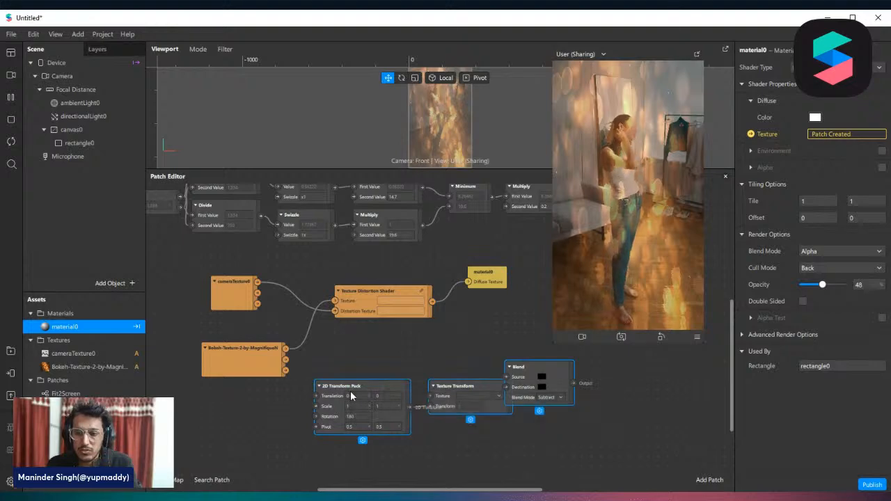
key("Delete")
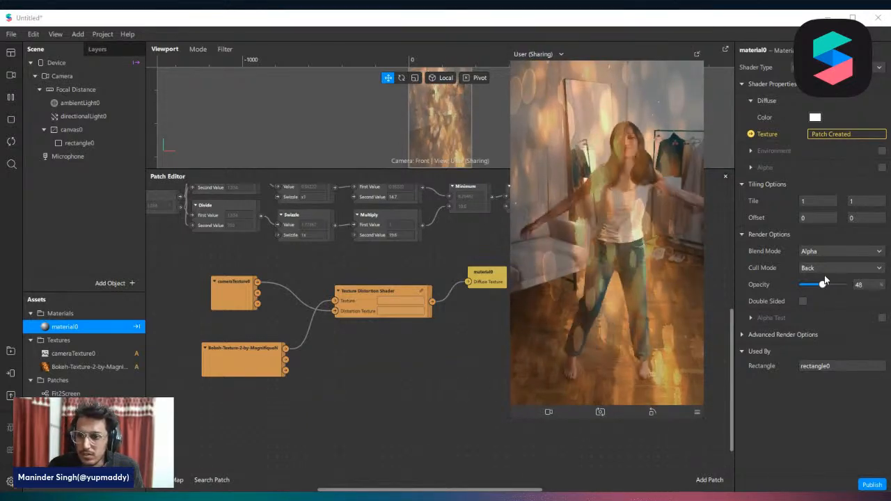
Step: Set material0's Blend Mode to Multiply and its opacity to 100, resizing and repositioning the simulator preview
left_click(842, 253)
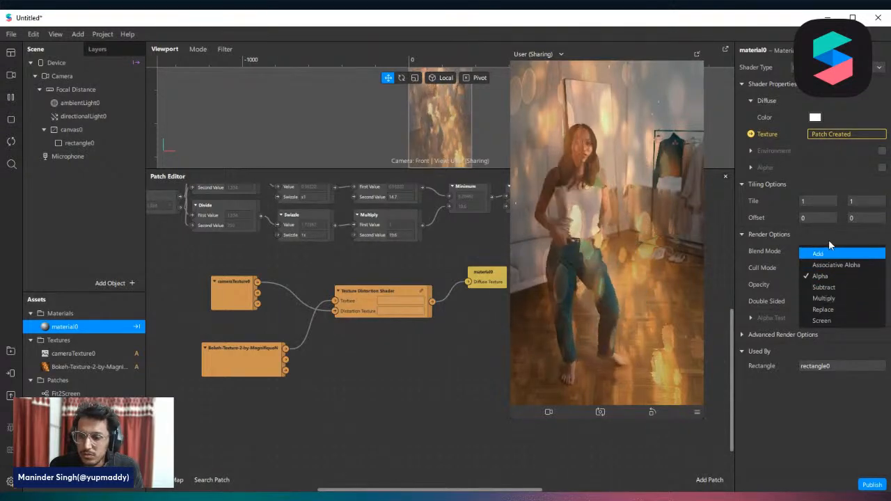
left_click(824, 298)
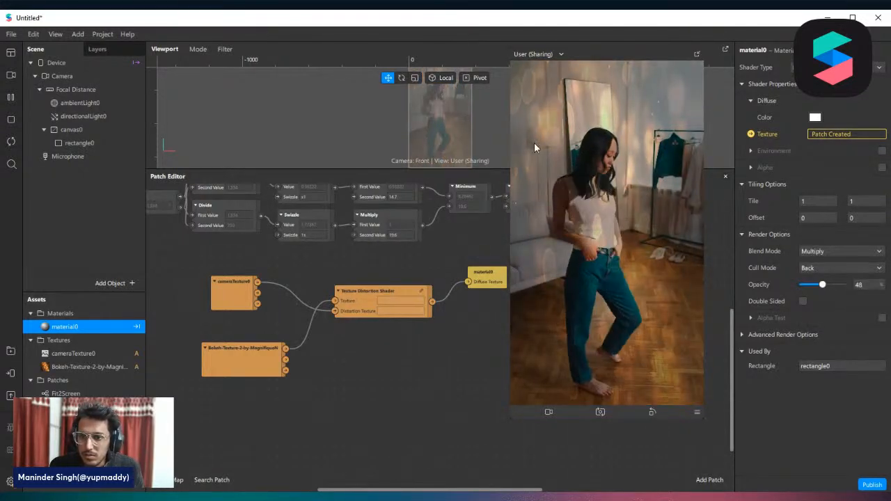
left_click_drag(510, 310, 531, 298)
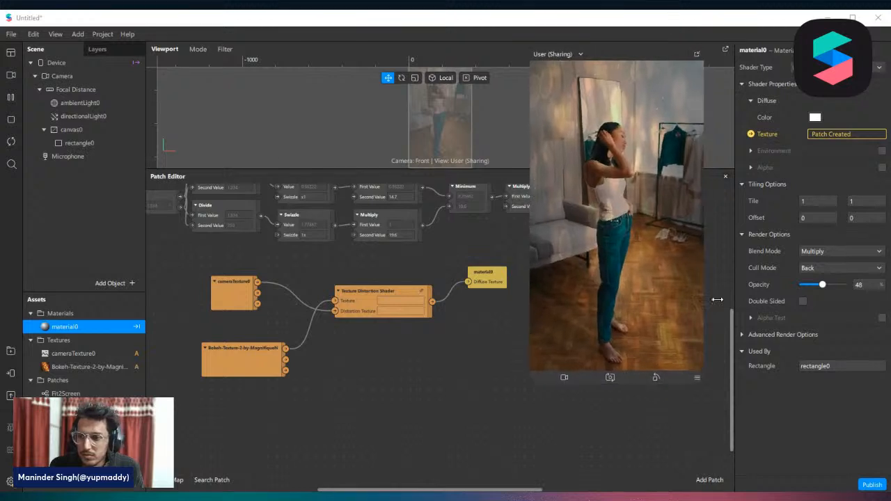
left_click_drag(822, 284, 846, 286)
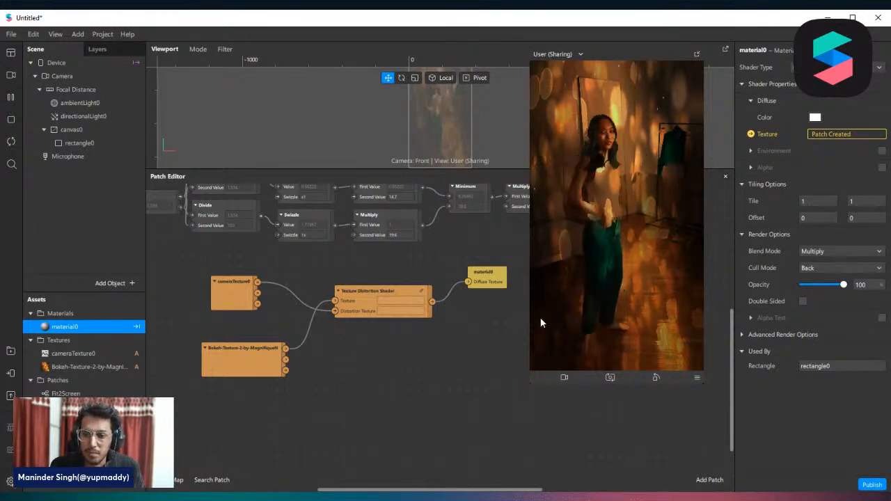
left_click_drag(530, 318, 513, 328)
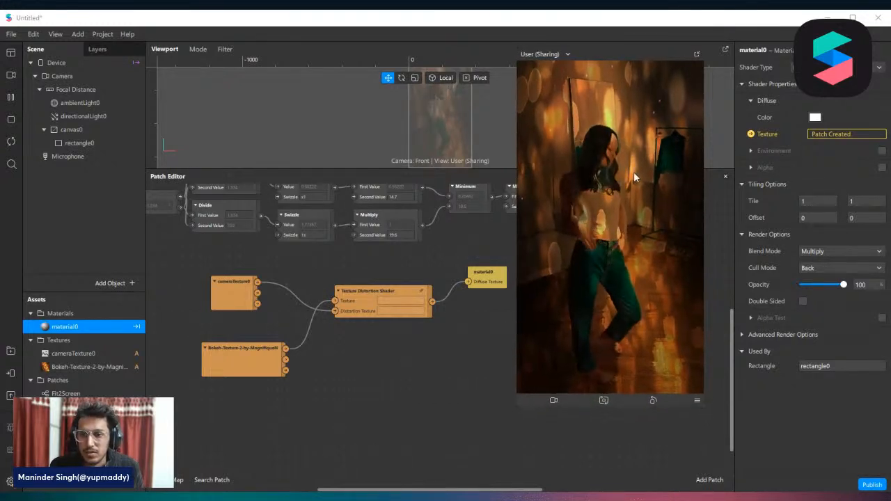
left_click_drag(613, 55, 635, 56)
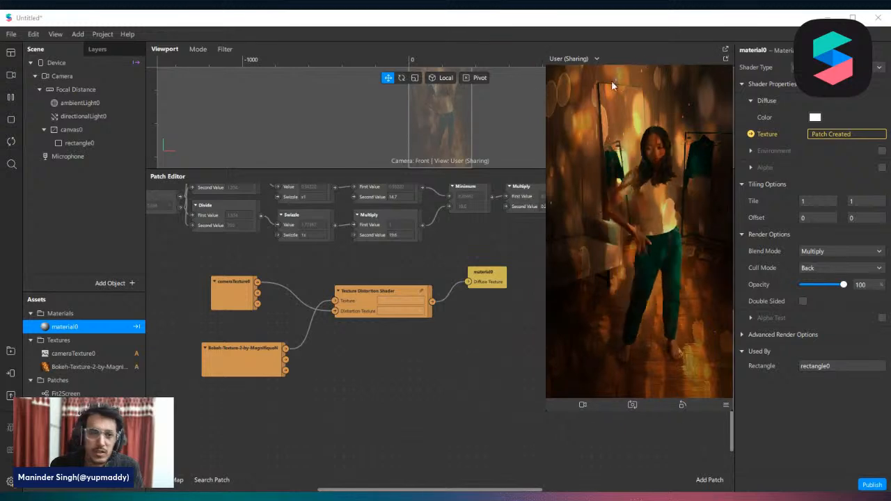
Step: Tidy the Patch Editor by lining up the Texture Distortion Shader and material0 patches
scroll(418, 333, "down", 3)
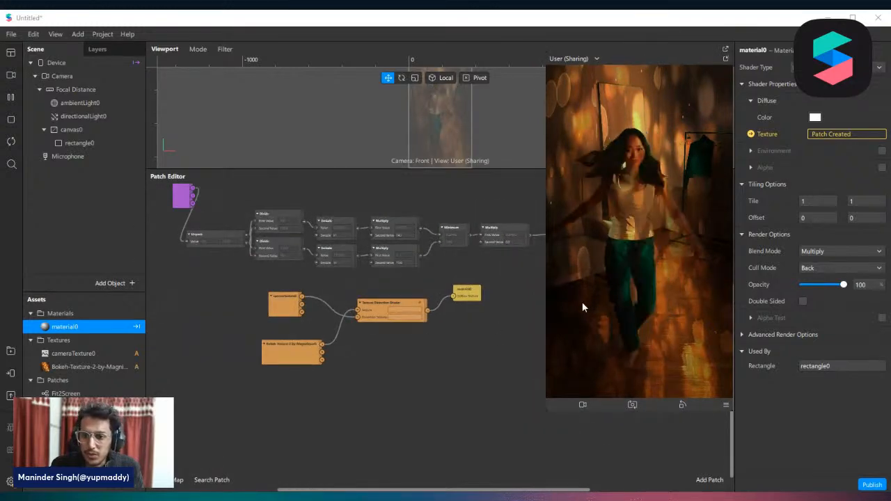
scroll(475, 307, "up", 2)
mouse_move(324, 312)
left_mouse_down()
mouse_move(345, 359)
mouse_move(337, 321)
left_mouse_up()
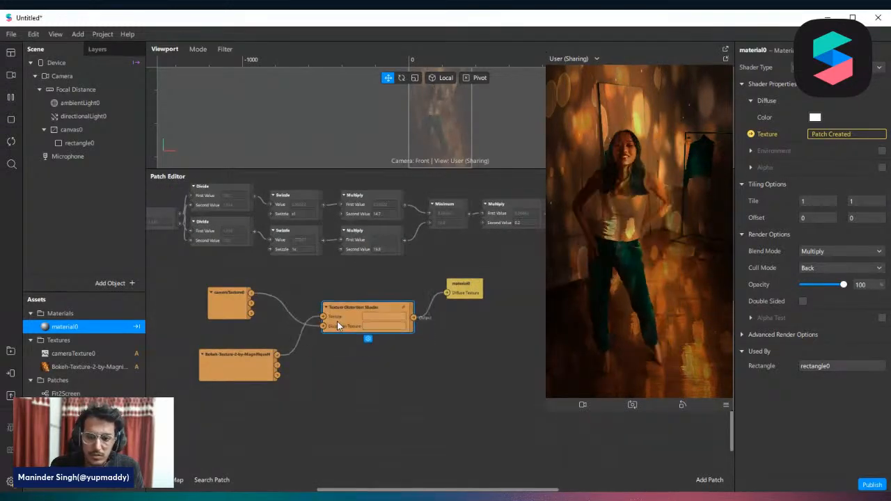
left_click_drag(477, 294, 476, 329)
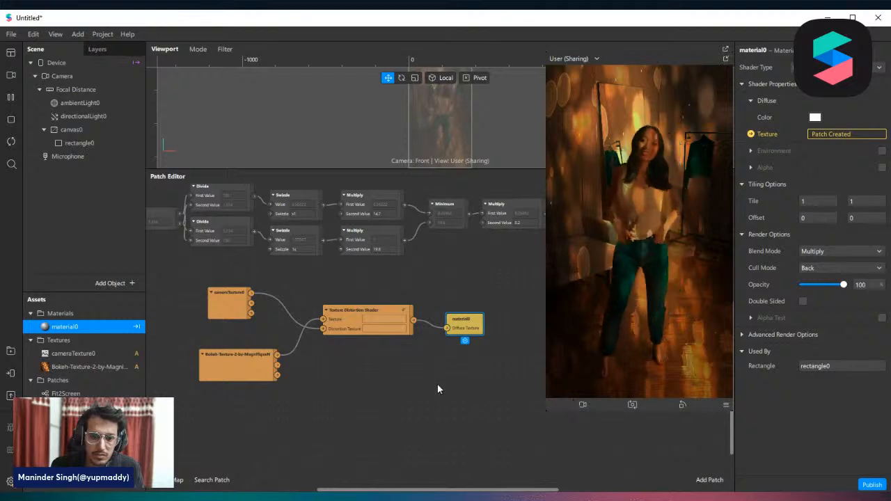
left_click_drag(477, 397, 490, 360)
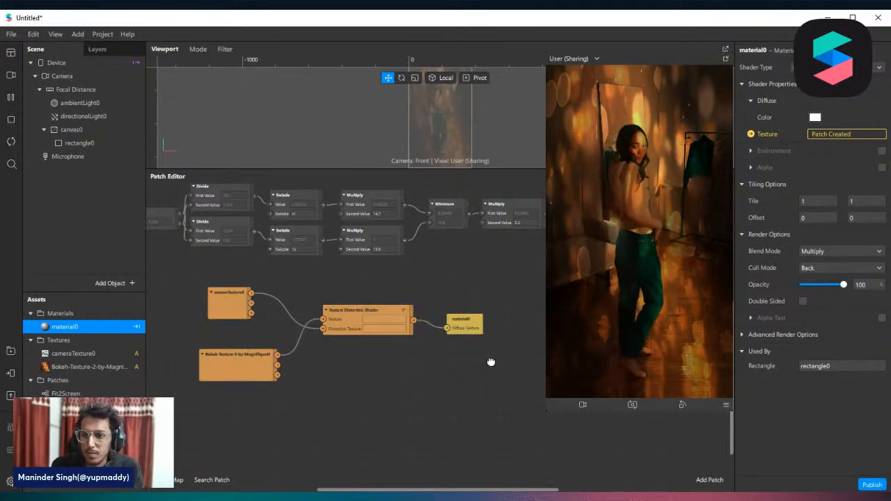
Step: Clear the Patch Editor by deleting the screen-size calculation chain and the texture distortion patches with material0
scroll(493, 318, "down", 3)
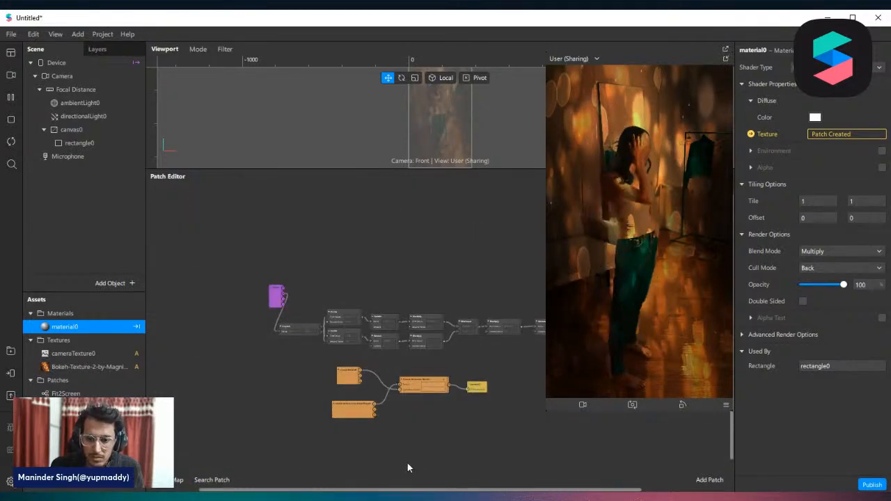
left_click_drag(242, 269, 741, 337)
key("Delete")
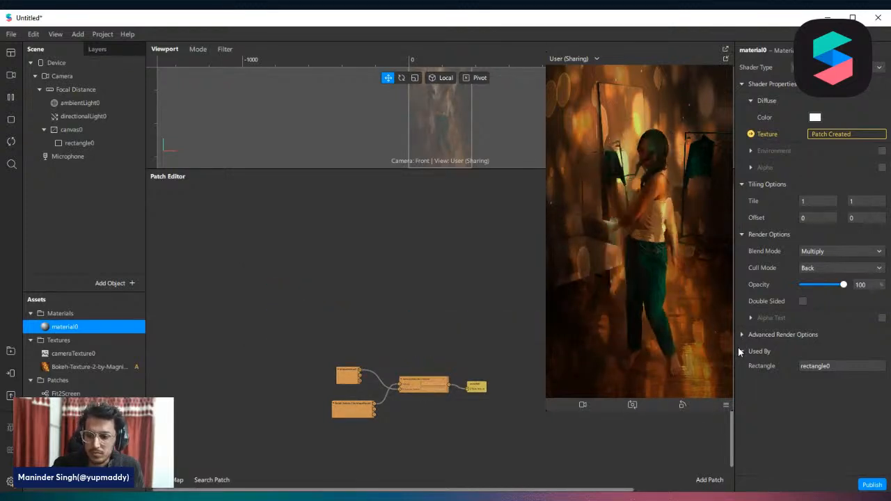
scroll(506, 417, "up", 3)
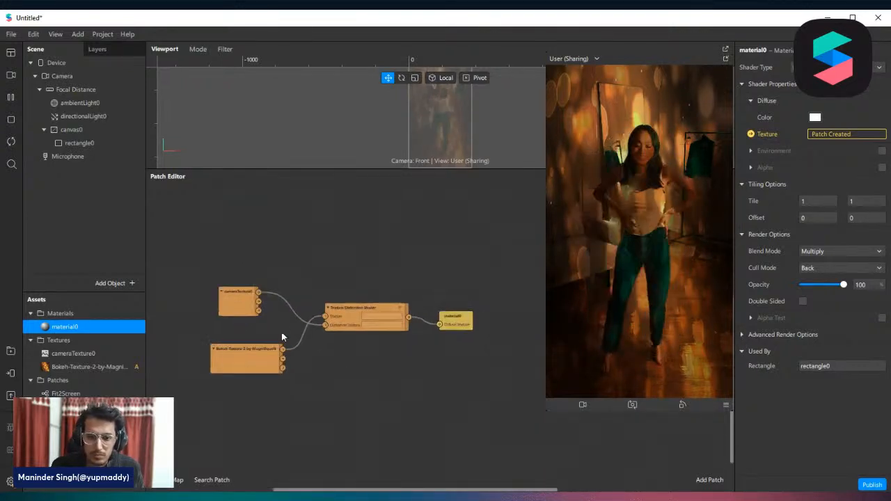
left_click_drag(480, 385, 209, 285)
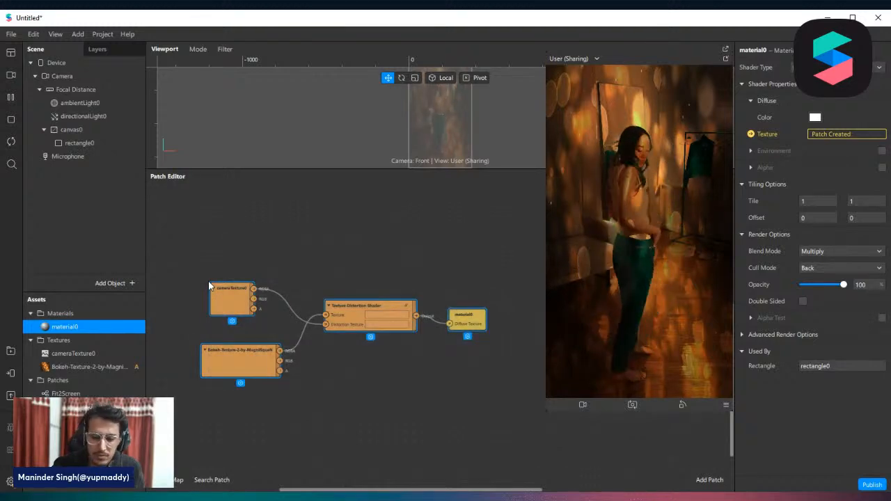
key("Delete")
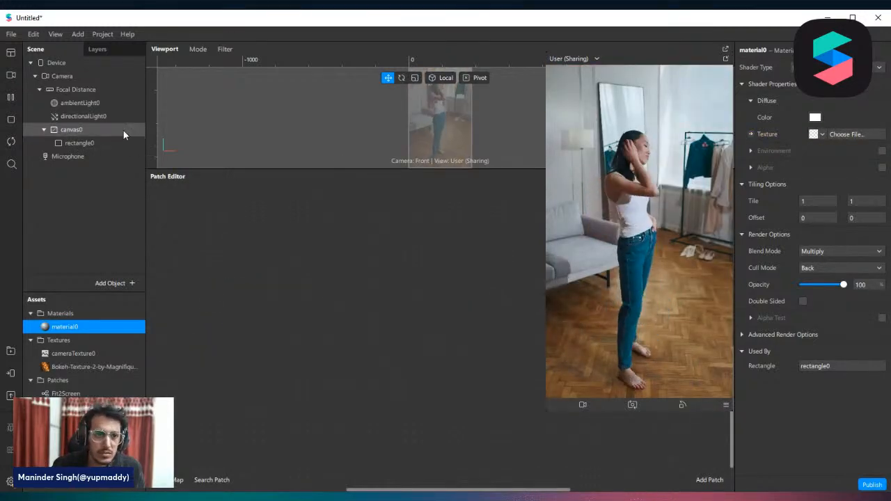
Step: Delete canvas0 with its rectangle from the scene and material0 from the assets
left_click(87, 129)
right_click(87, 129)
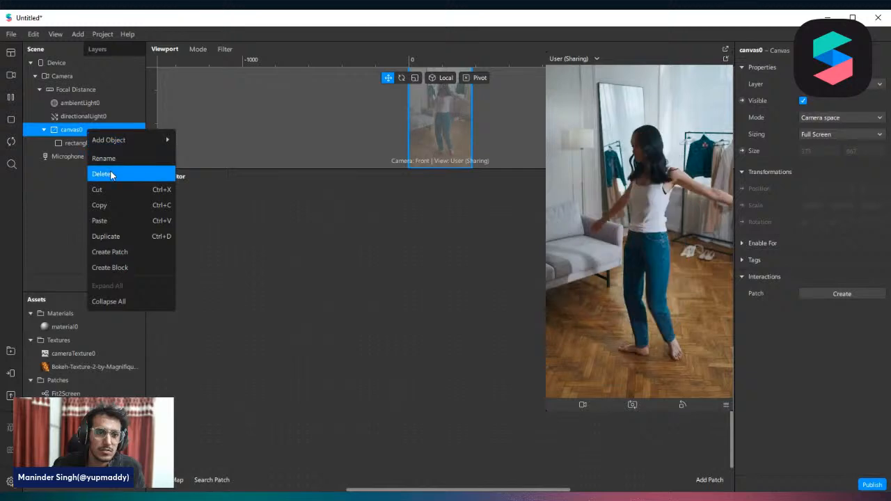
left_click(105, 174)
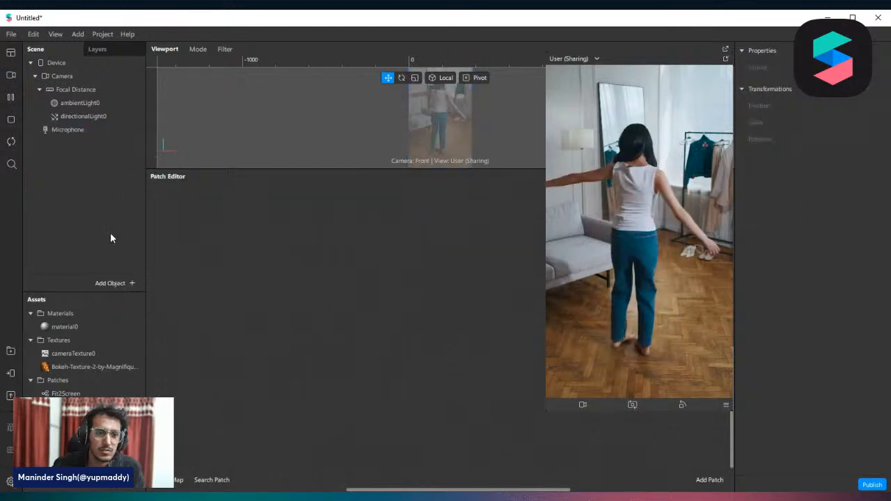
right_click(66, 326)
left_click(99, 350)
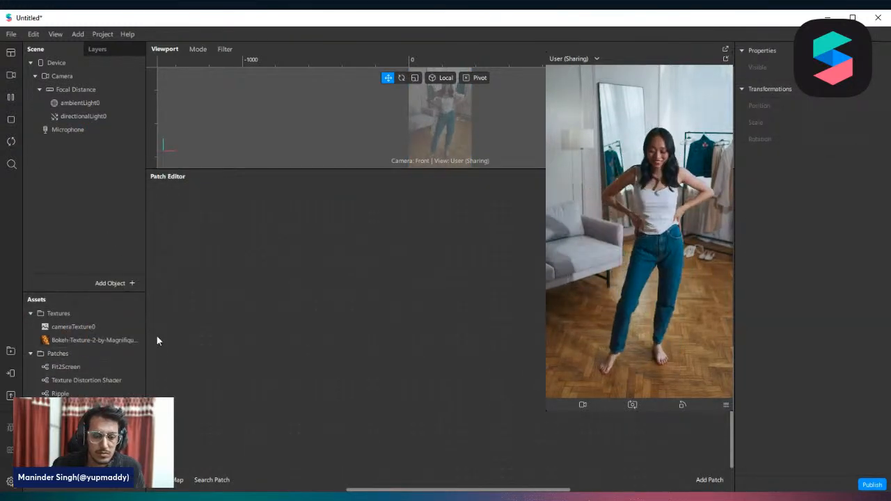
left_click(31, 33)
mouse_move(53, 35)
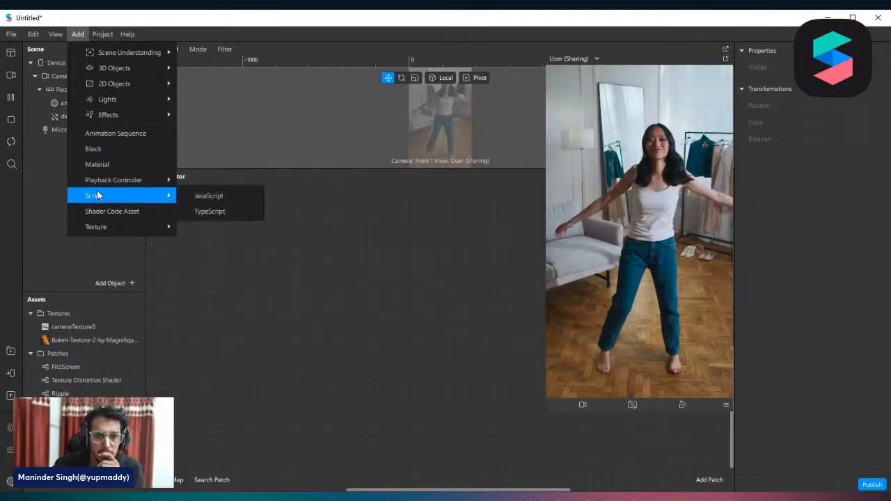
left_click(262, 238)
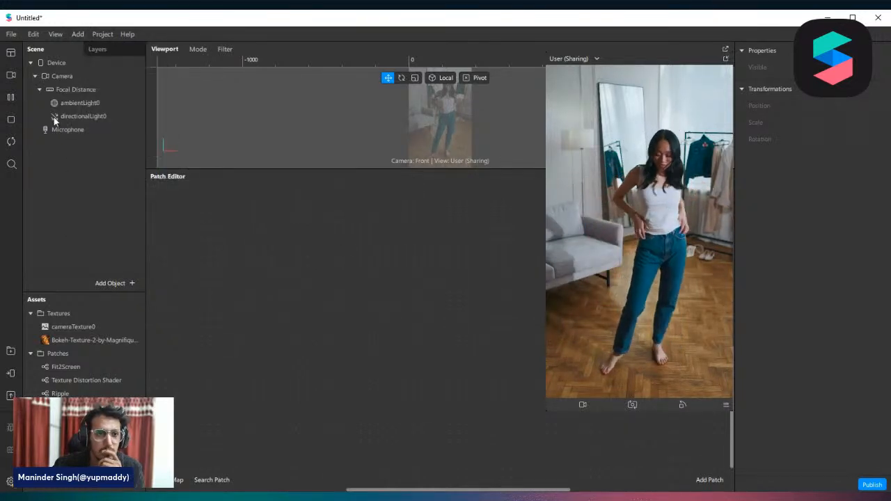
Step: Add a canvas under Focal Distance and place a rectangle inside it
left_click(73, 82)
right_click(71, 82)
left_click(60, 89)
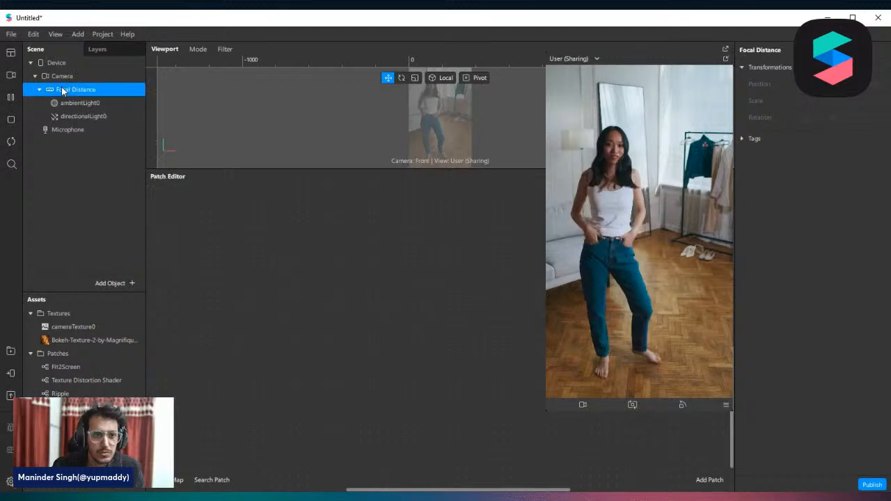
right_click(62, 90)
mouse_move(123, 98)
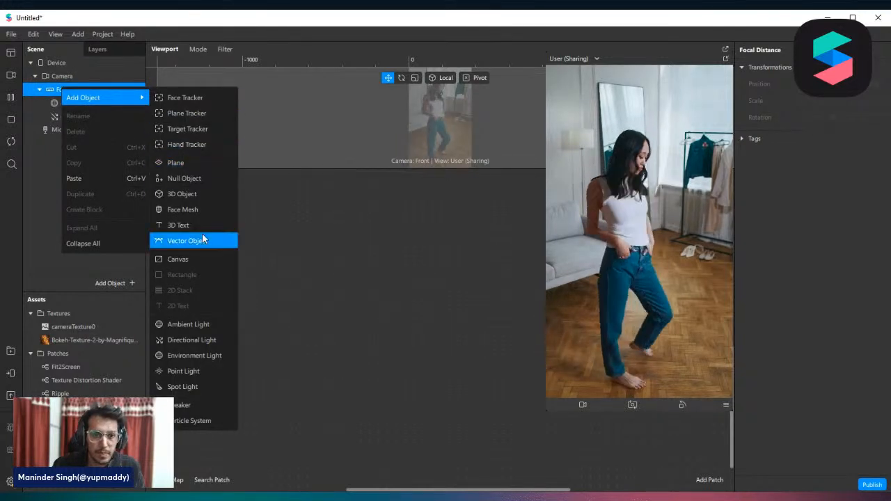
left_click(182, 259)
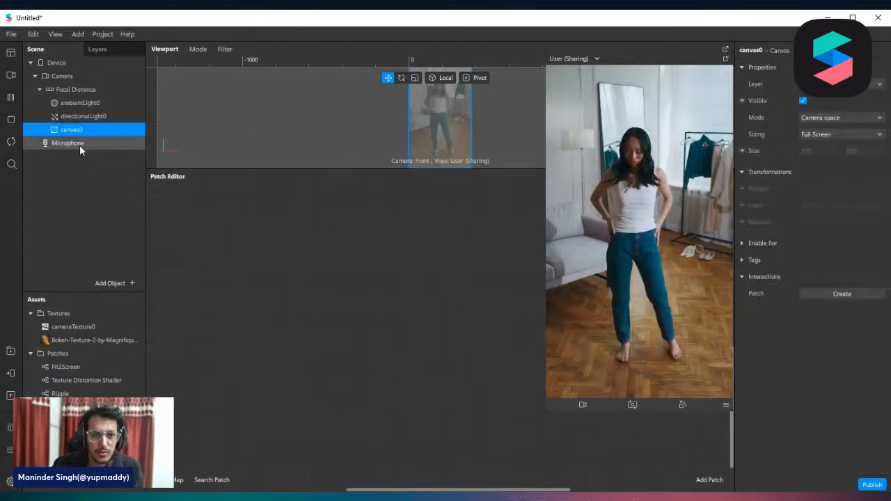
right_click(69, 132)
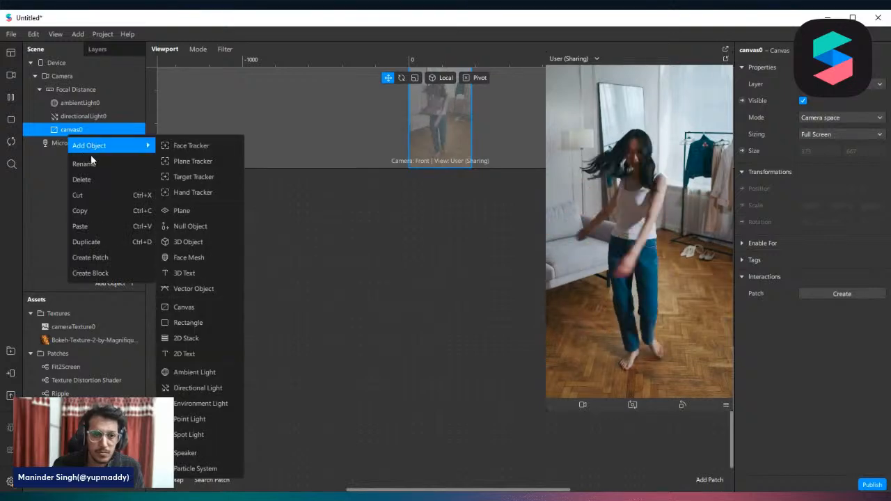
left_click(188, 322)
Step: Make the rectangle fill the full width and height of the canvas
left_click(864, 134)
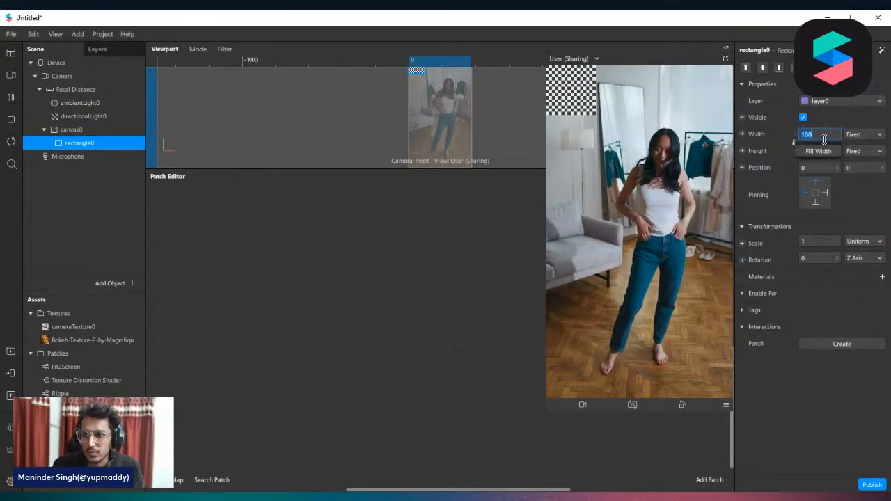
left_click(828, 150)
left_click(863, 151)
left_click(822, 166)
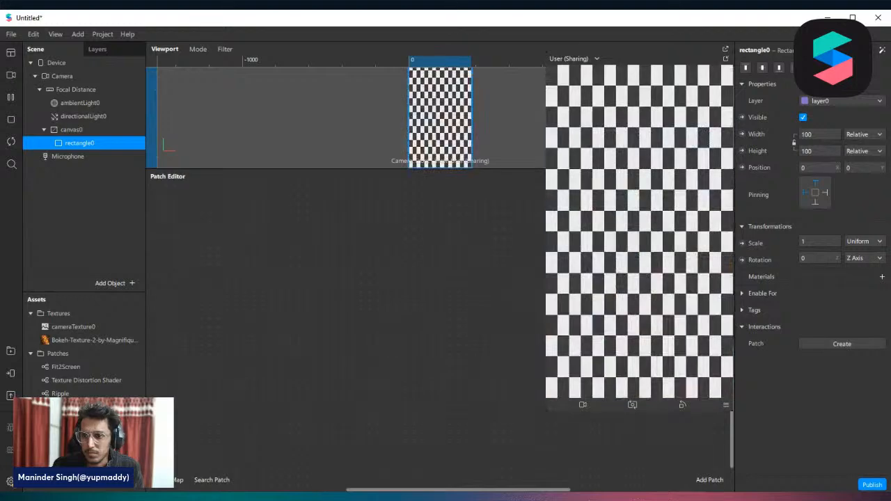
Step: Assign a new material to the rectangle and change that material's shader type
left_click(882, 278)
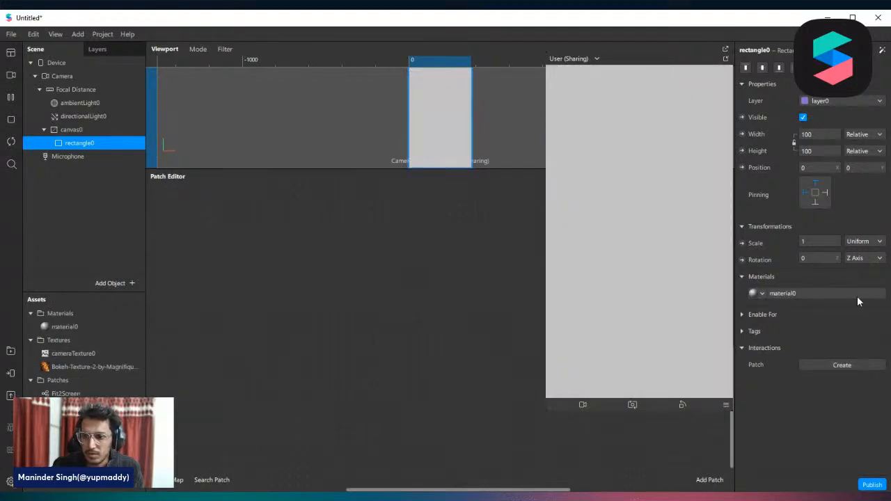
left_click(797, 290)
left_click(836, 67)
left_click(815, 99)
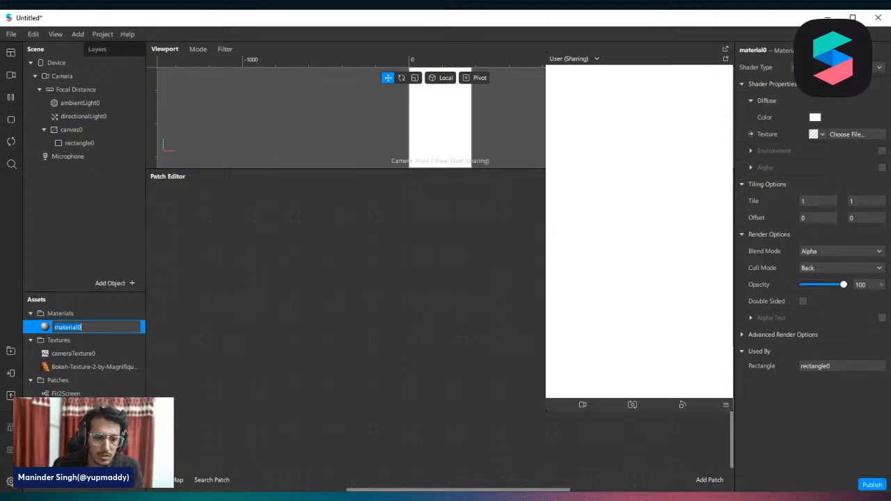
Step: Create an animation sequence asset and load all the rainbow frames from Documents > rainbow_gif > Comp 1 as its texture
right_click(119, 319)
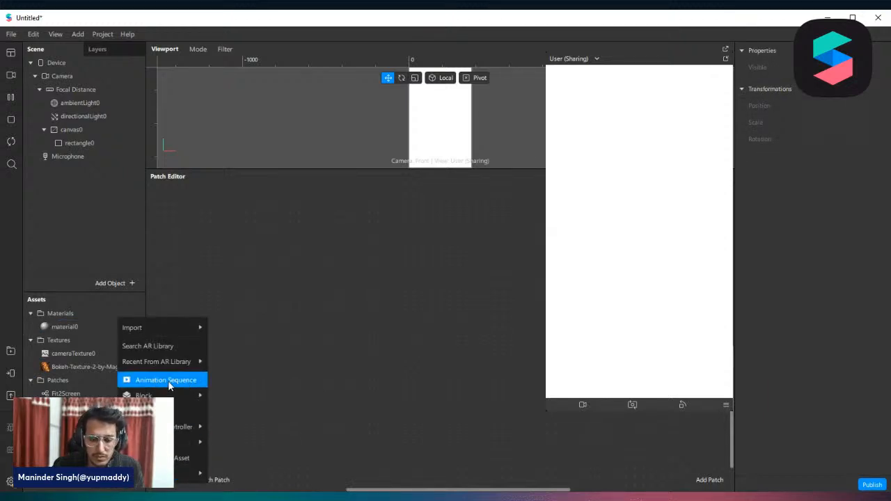
left_click(166, 381)
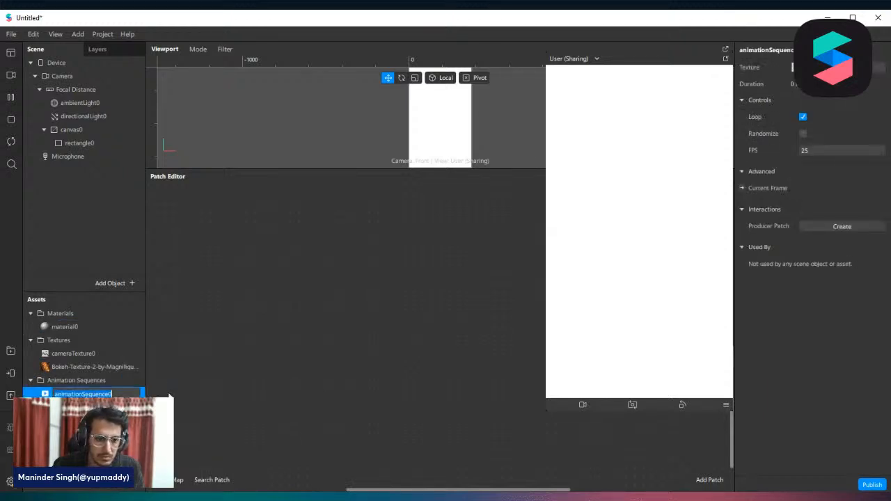
left_click(807, 84)
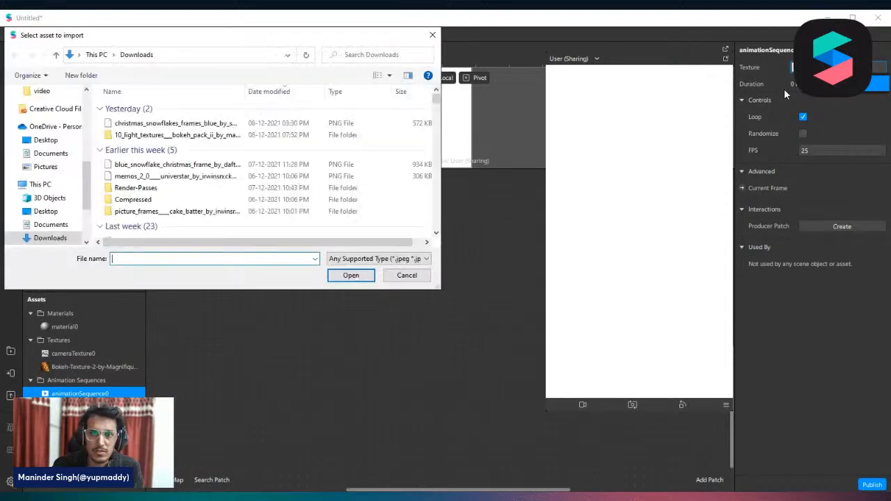
left_click_drag(225, 48, 296, 103)
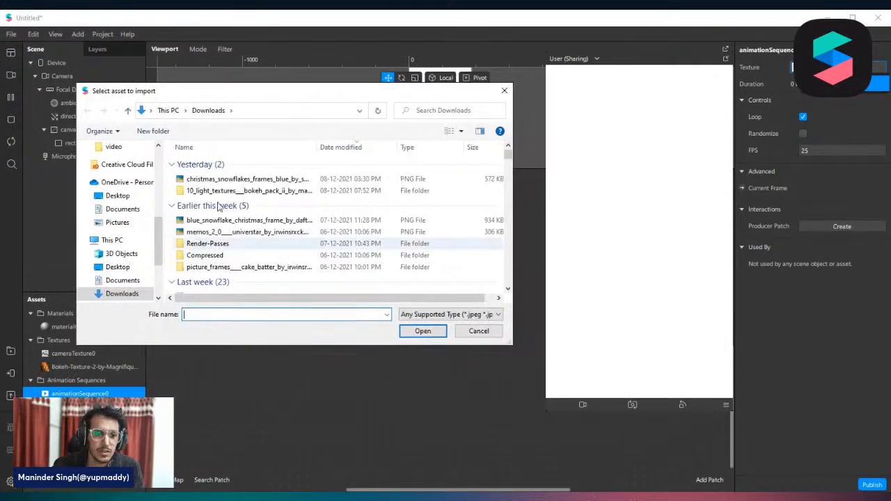
scroll(130, 251, "up", 4)
scroll(133, 251, "up", 1)
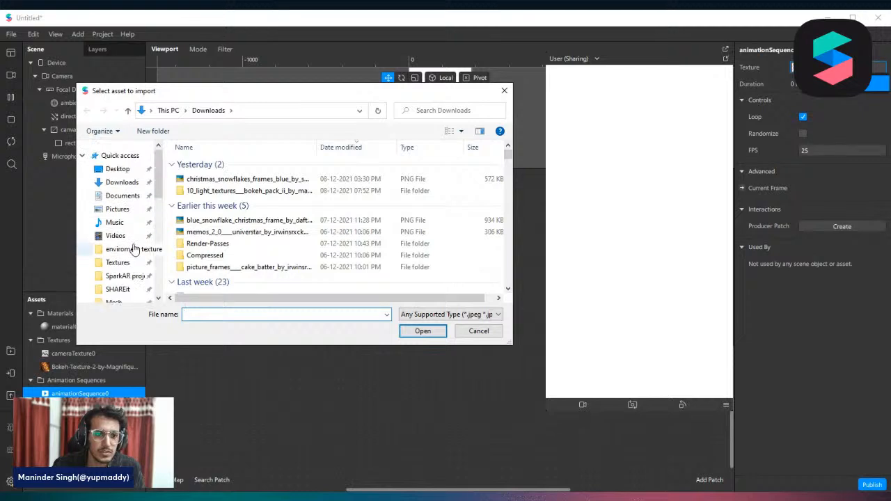
left_click(121, 196)
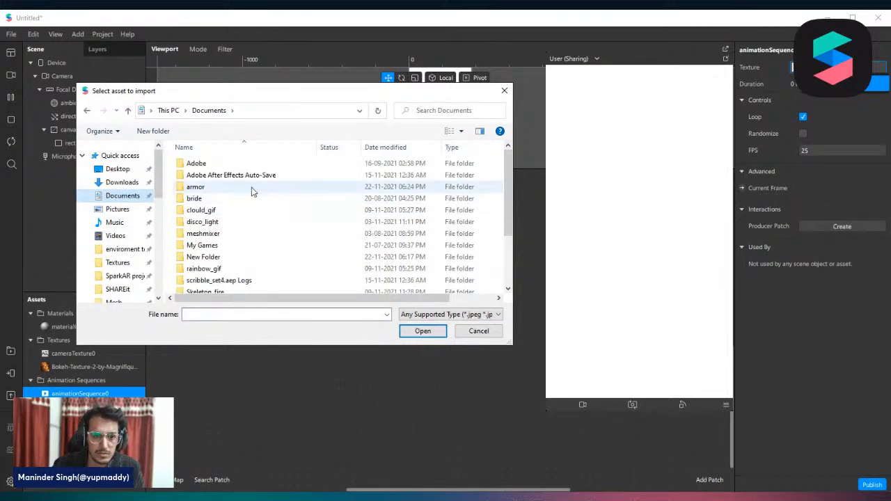
scroll(230, 179, "down", 2)
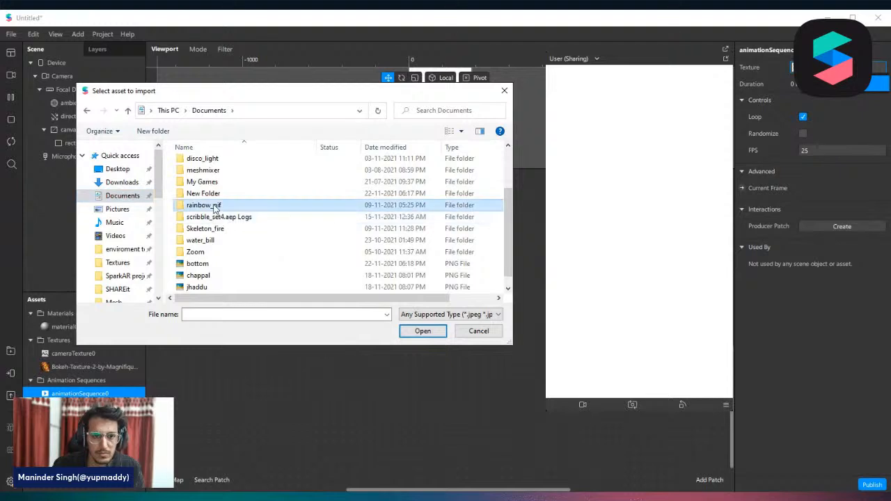
double_click(210, 204)
double_click(219, 163)
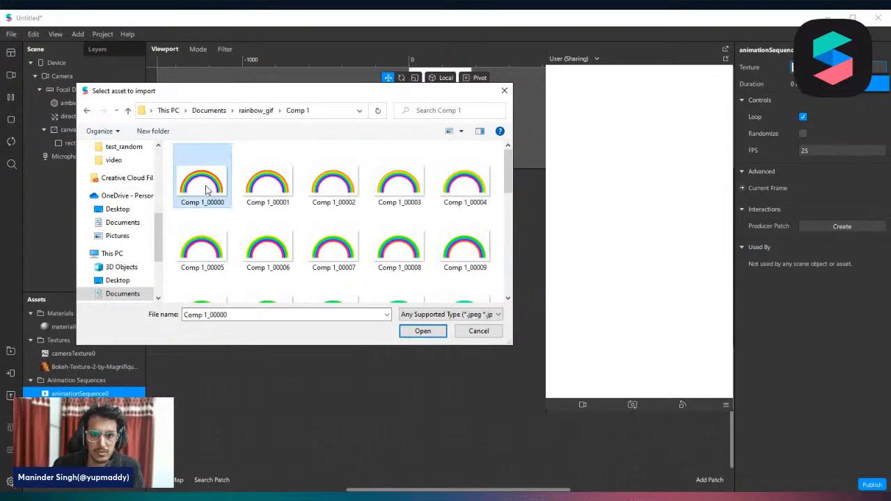
scroll(206, 189, "down", 5)
key("ctrl+a")
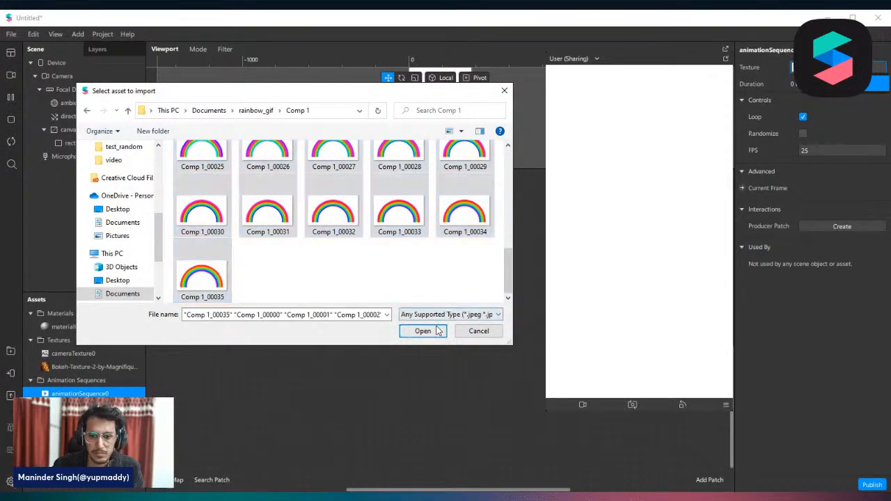
key("Return")
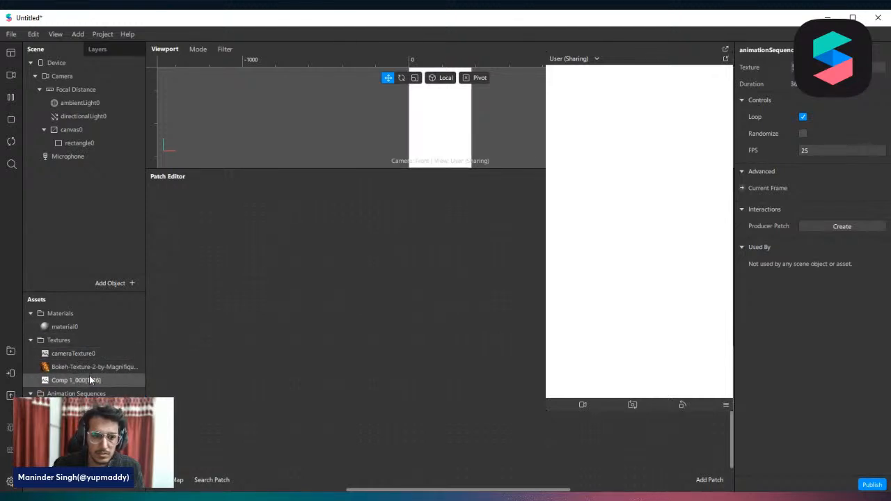
Step: Set the compression of the imported Comp 1 texture sequence to None for iOS, Android and Older Android
left_click(89, 379)
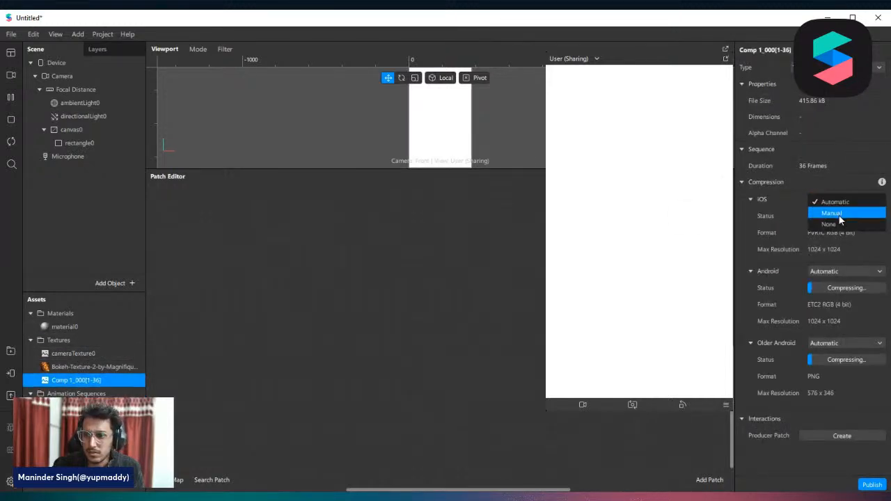
left_click(837, 224)
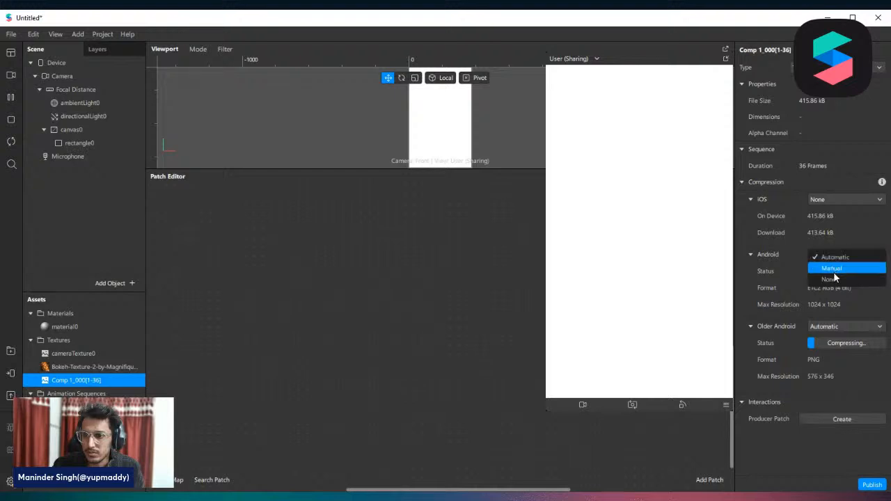
left_click(839, 280)
left_click(844, 310)
left_click(839, 336)
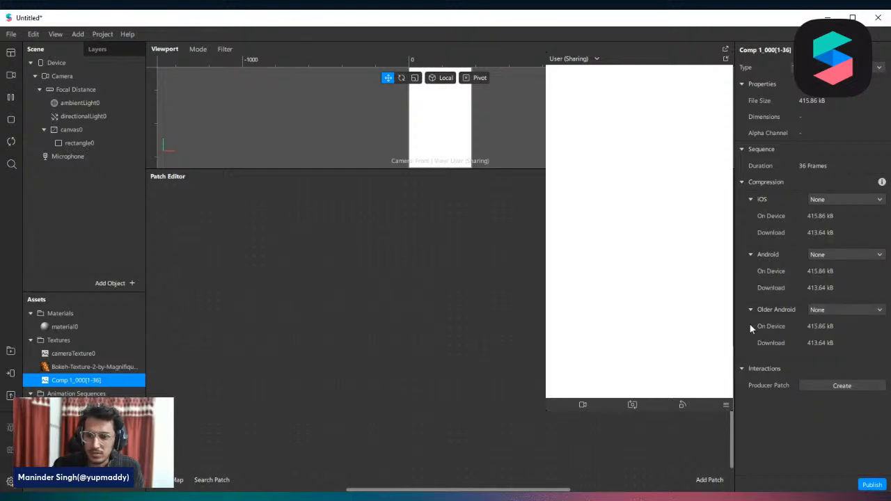
Step: Shift the simulator preview slightly and assign animationSequence0 as the texture of the rectangle's material0
left_click(71, 329)
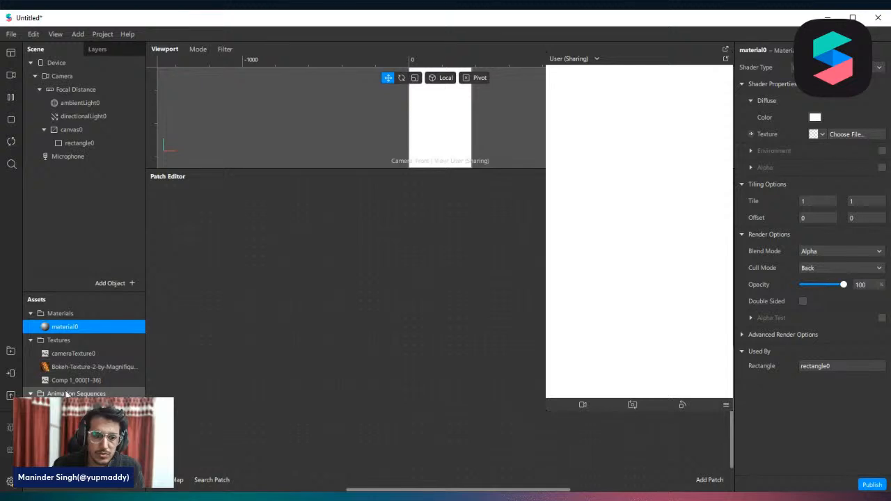
left_click(101, 382)
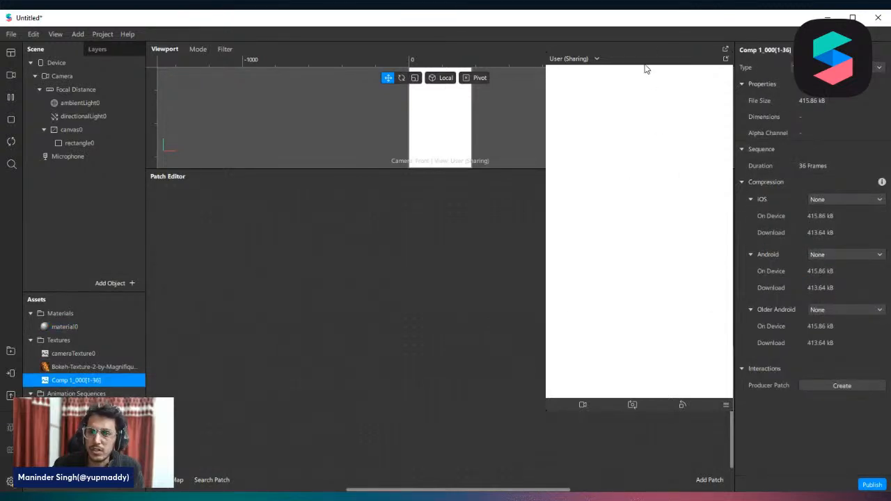
left_click_drag(645, 69, 622, 65)
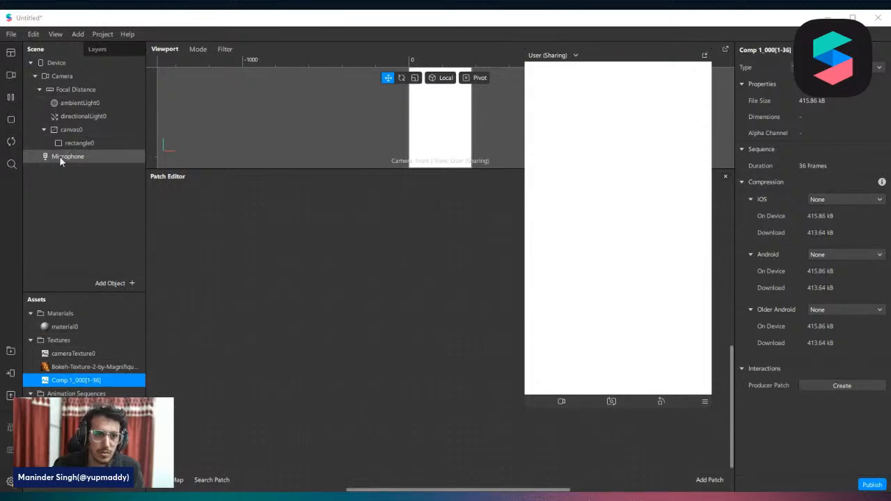
left_click(82, 146)
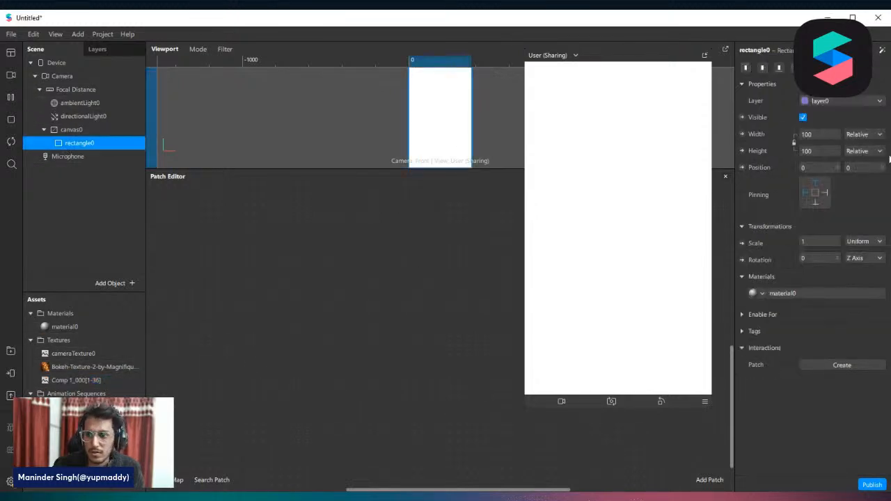
left_click(784, 293)
left_click(821, 135)
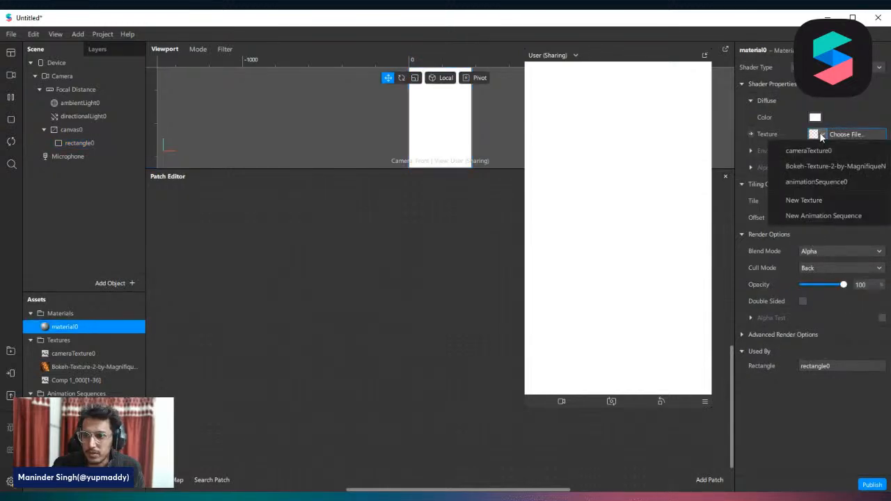
left_click(823, 181)
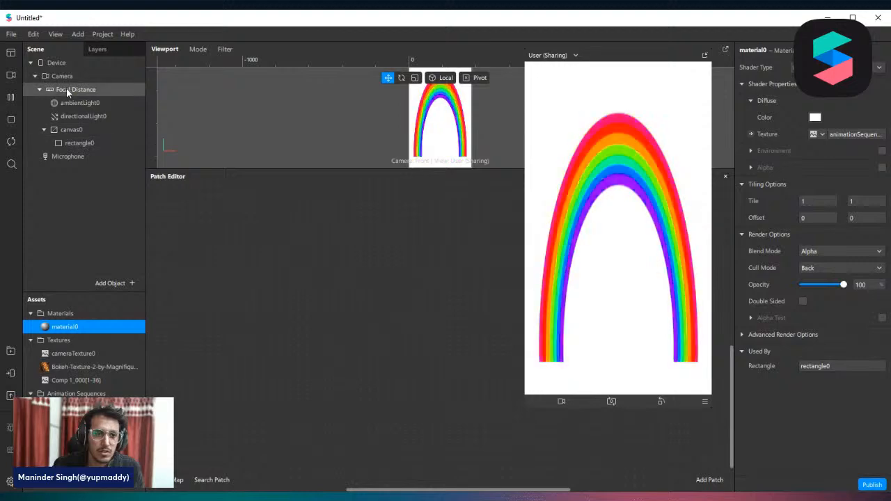
Step: Duplicate the full-screen rectangle inside canvas0
left_click(64, 133)
right_click(65, 132)
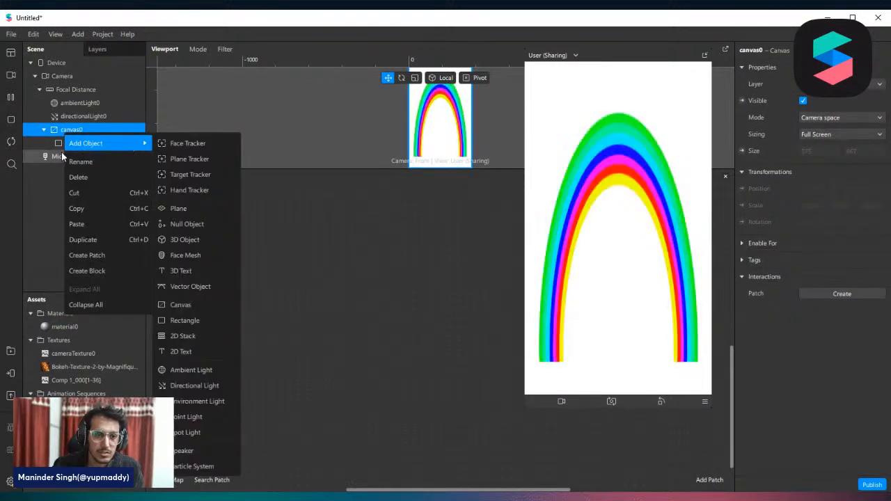
left_click(184, 320)
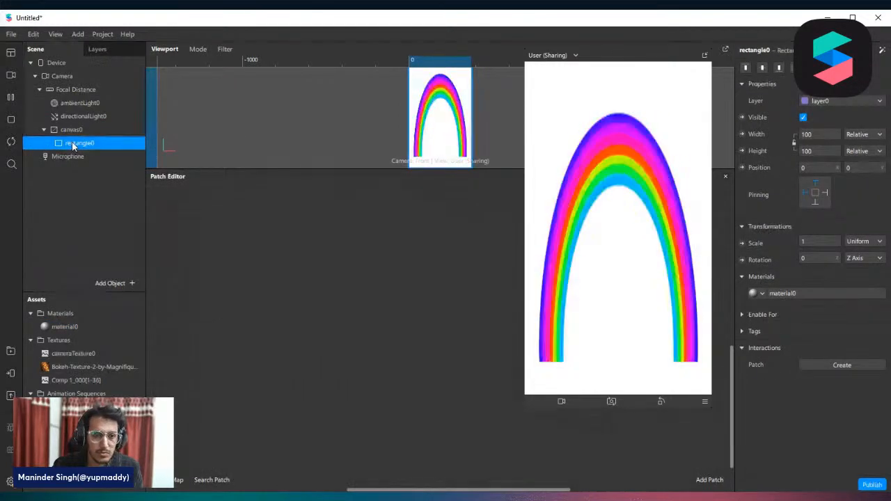
key("ctrl+d")
left_click(69, 153)
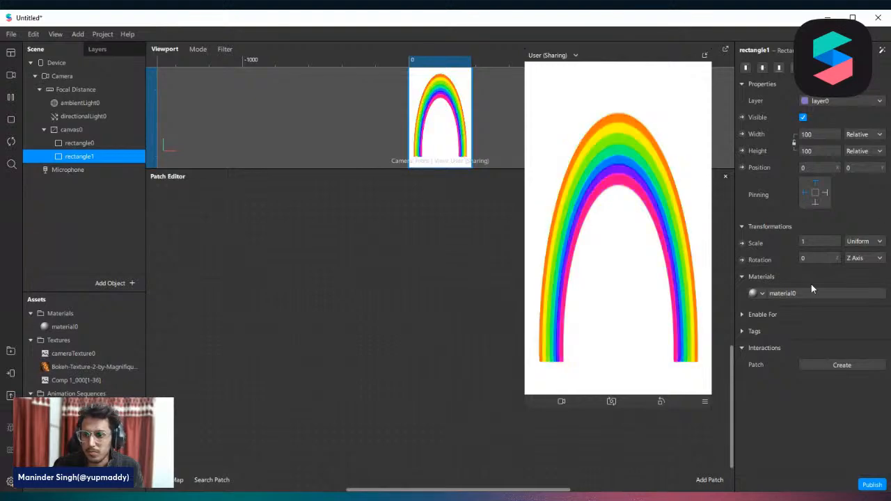
Step: Add a Person segmentation texture to the Camera and select the duplicated rectangle
left_click(84, 76)
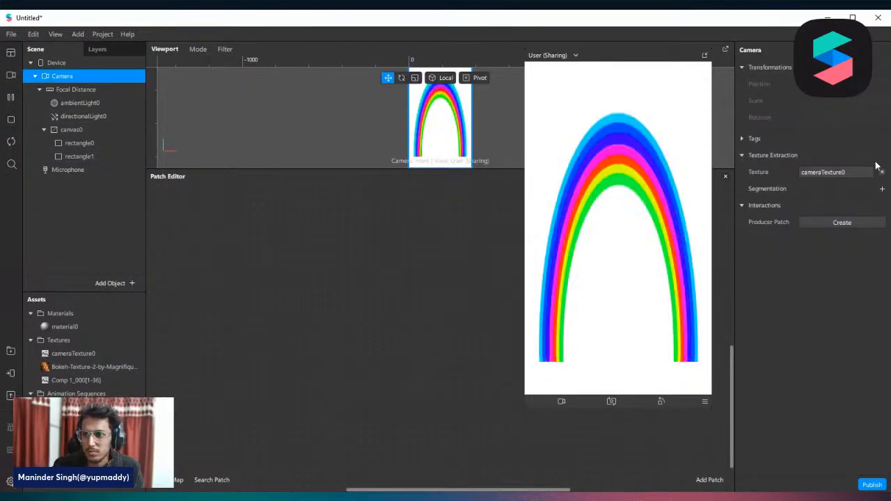
left_click(882, 188)
left_click(844, 203)
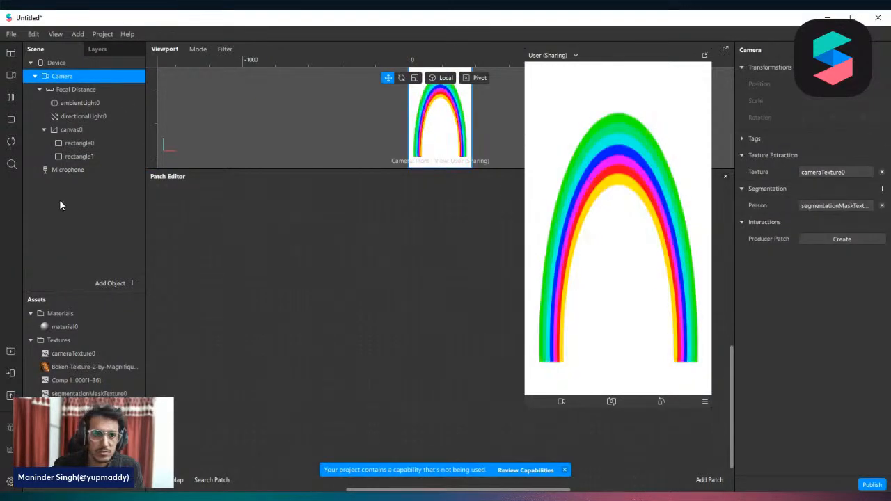
left_click(67, 158)
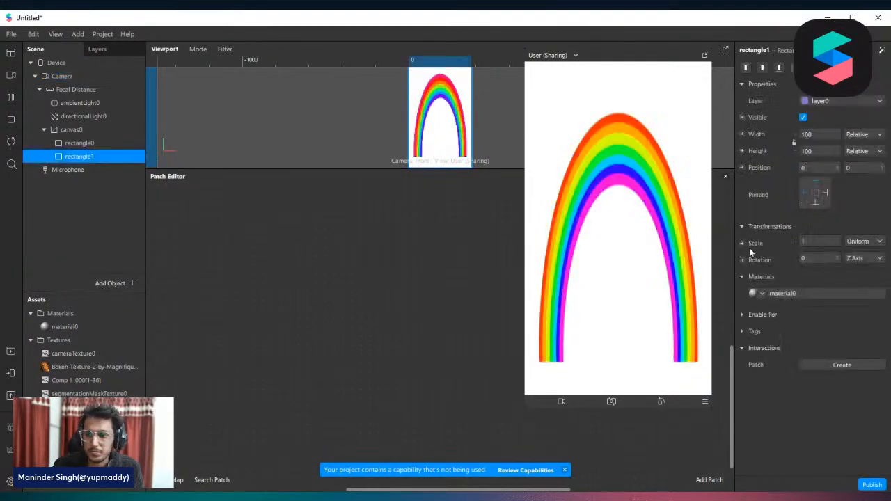
Step: Create a new material for rectangle1 and open its material properties
left_click(792, 295)
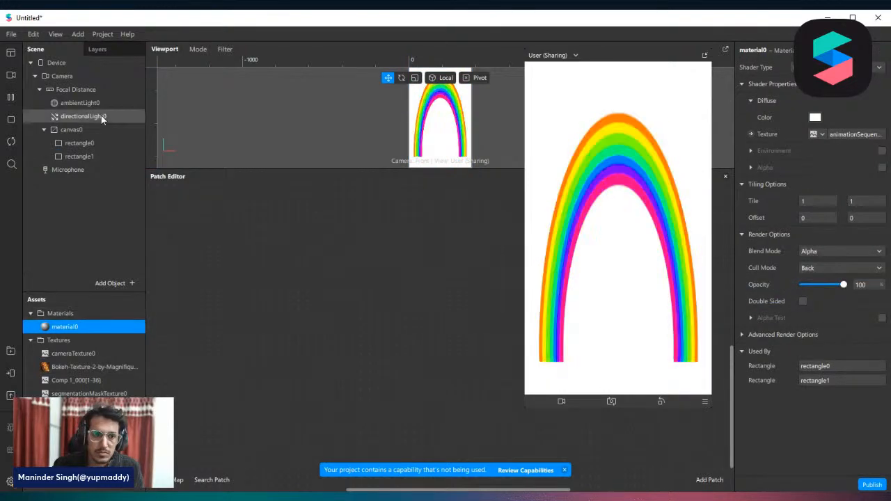
left_click(82, 157)
left_click(763, 295)
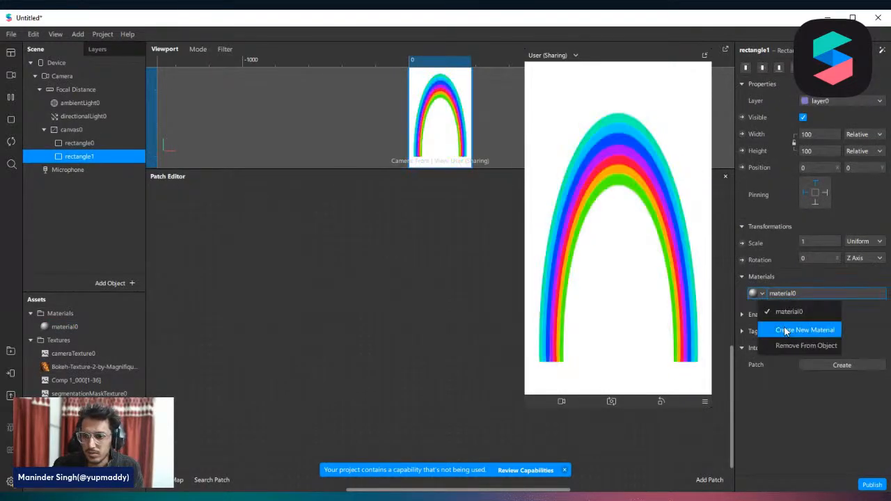
left_click(794, 328)
left_click(811, 294)
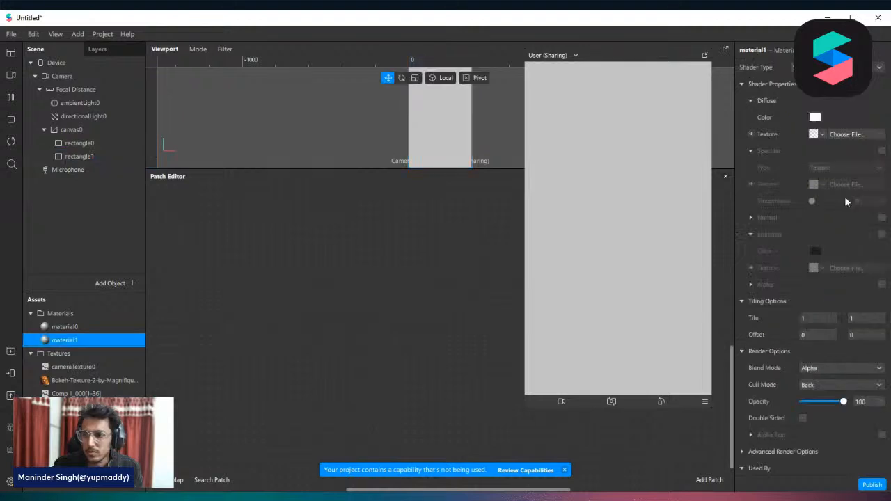
Step: Change the shader type of material1 and set its diffuse texture to cameraTexture0
left_click(835, 68)
left_click(836, 70)
left_click(821, 134)
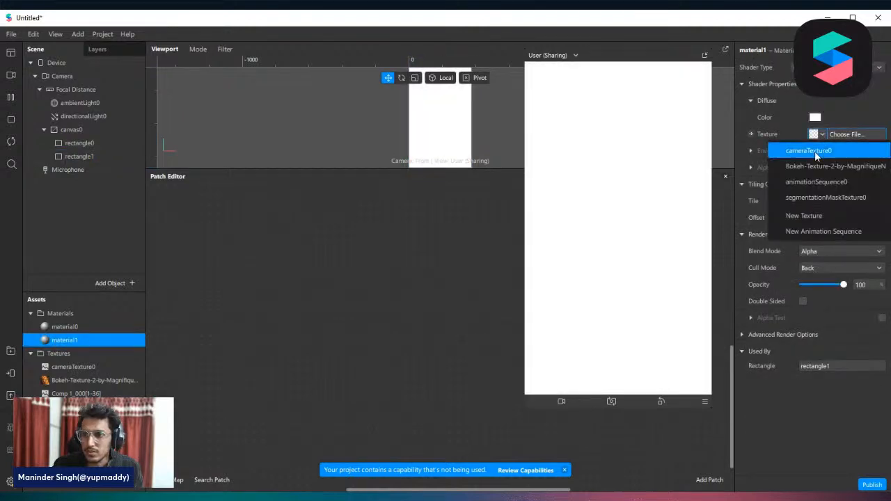
left_click(814, 151)
Step: Enable Alpha on material1 and assign segmentationMaskTexture0 as its alpha texture
left_click(882, 168)
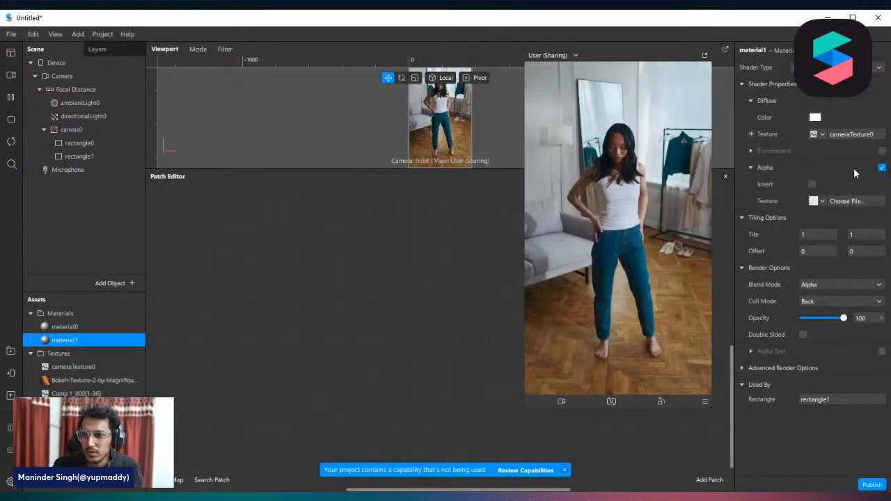
left_click(821, 202)
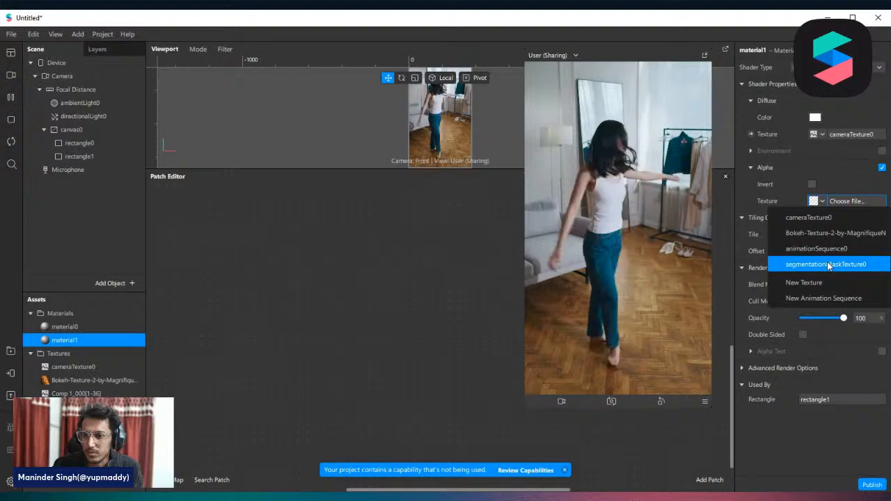
left_click(827, 264)
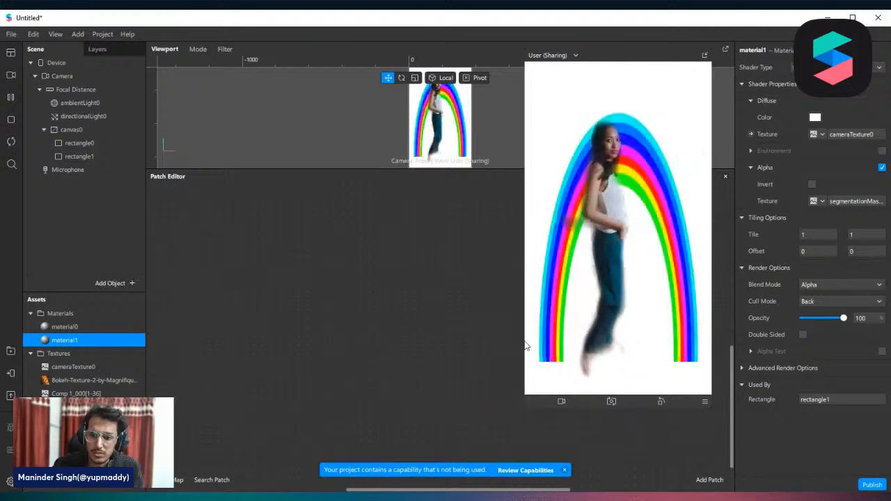
Step: Shrink the simulator preview and switch the camera simulation to the curly-haired girl in the white top
left_click_drag(525, 351, 550, 322)
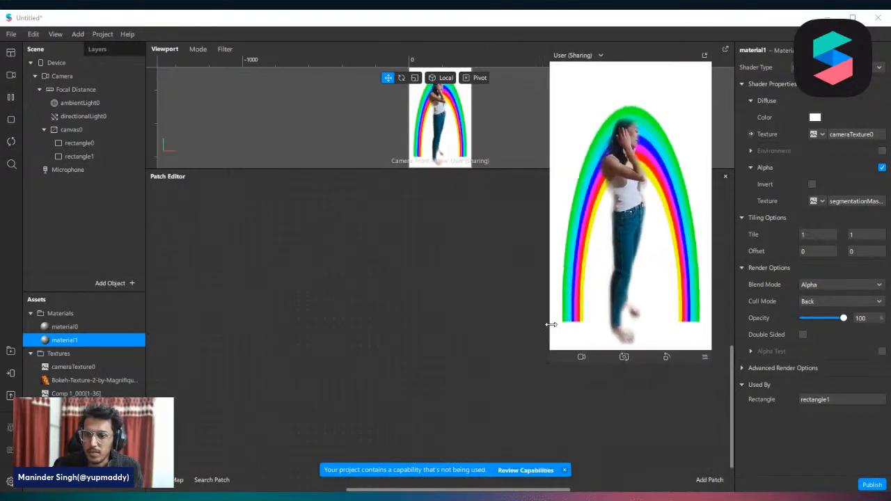
left_click(9, 76)
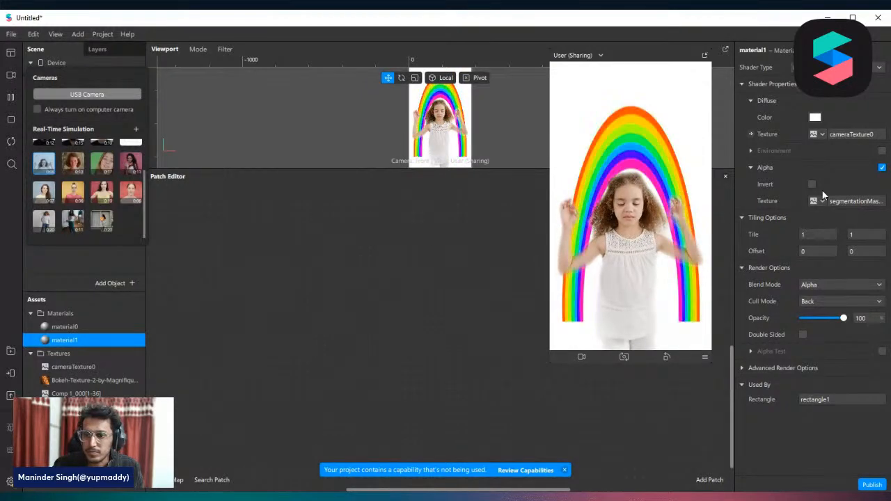
Step: Try the Add blend mode on material1 and set it back to Alpha
left_click(839, 284)
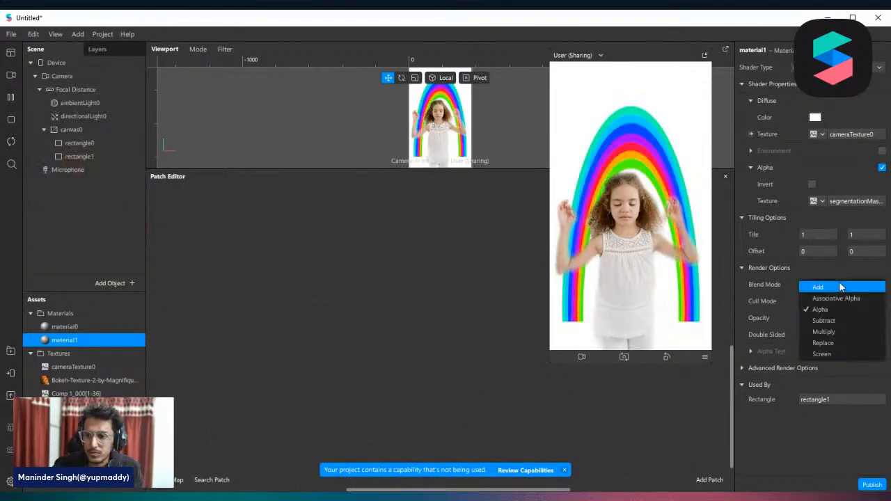
left_click(840, 287)
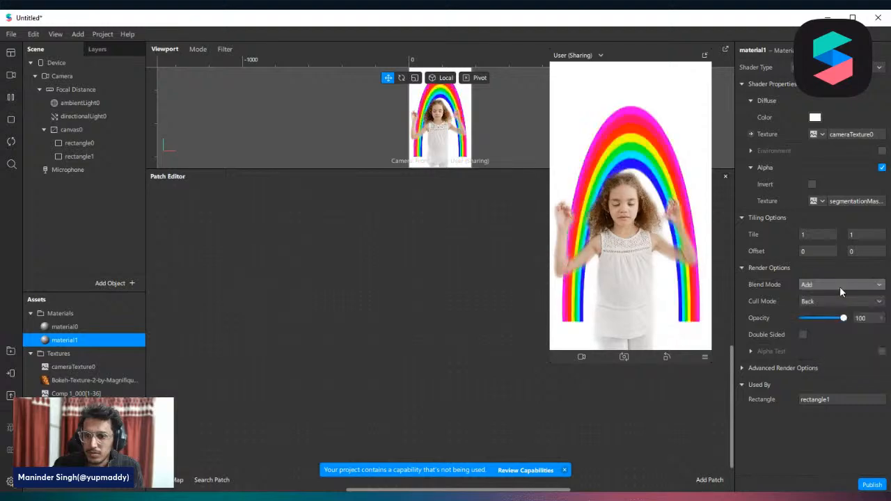
left_click(840, 286)
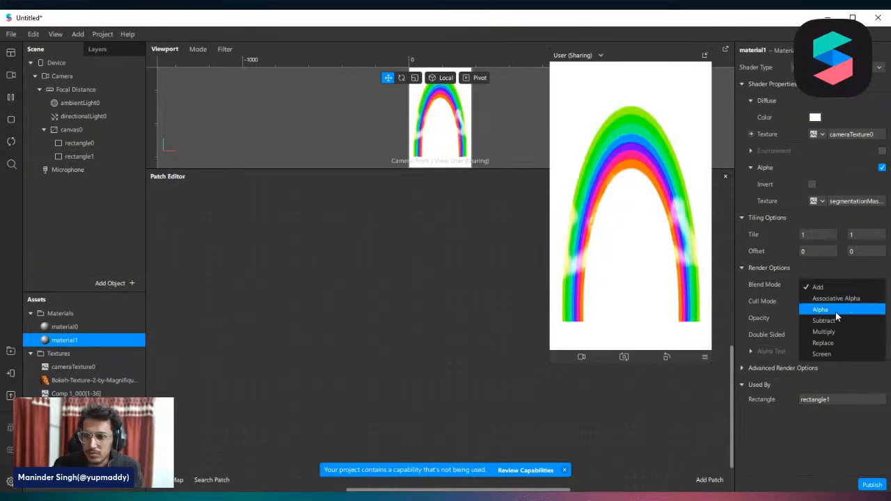
left_click(836, 310)
Step: Set the blend mode of material0 to Multiply and switch the camera simulation to the woman in the red sweater
left_click(73, 326)
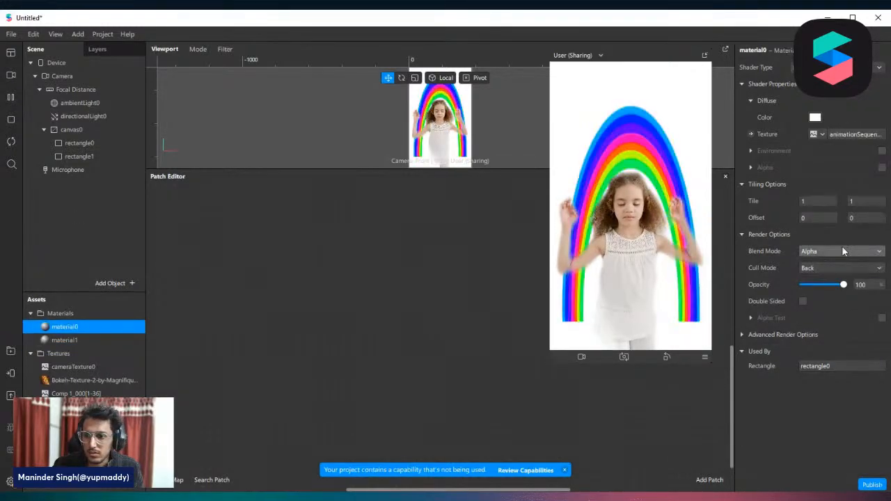
left_click(842, 249)
left_click(839, 250)
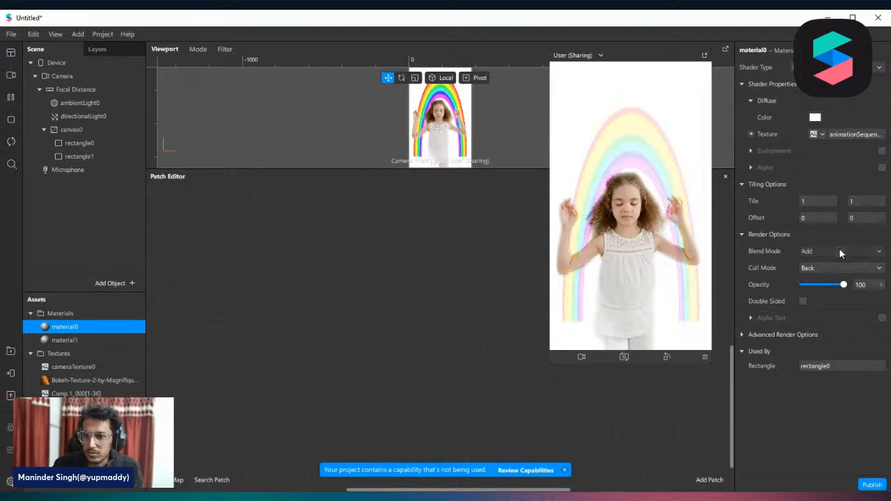
left_click(839, 249)
left_click(844, 299)
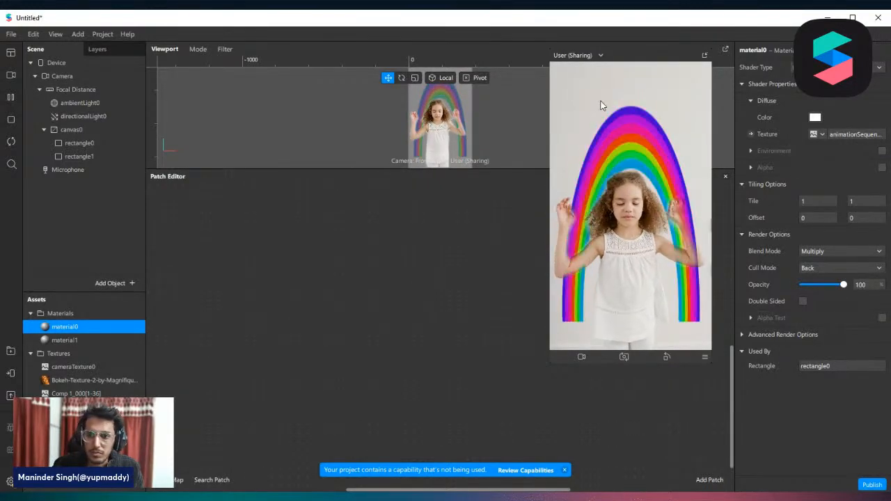
left_click(10, 78)
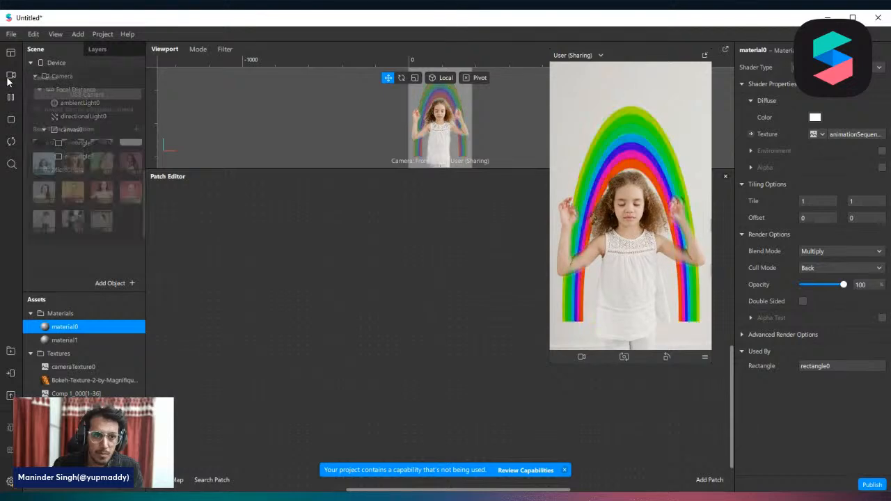
left_click(72, 163)
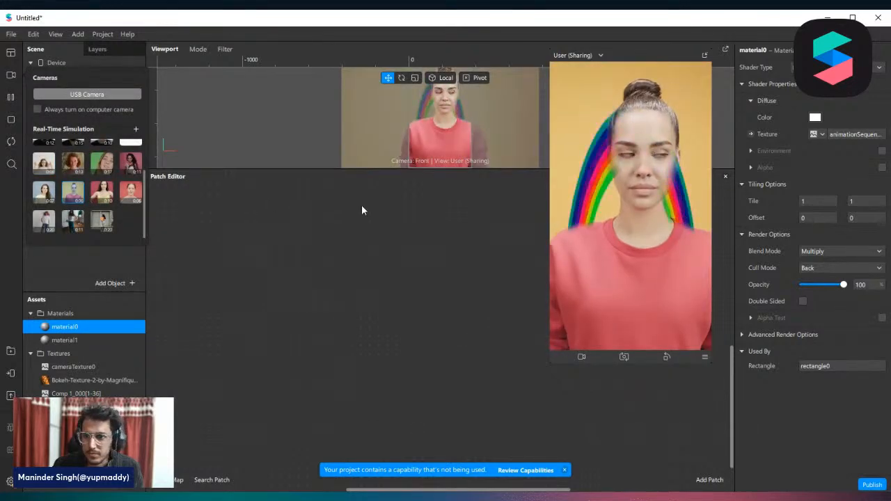
left_click(816, 117)
left_click_drag(390, 135, 181, 109)
left_click(293, 121)
left_click_drag(293, 121, 450, 128)
left_click(353, 315)
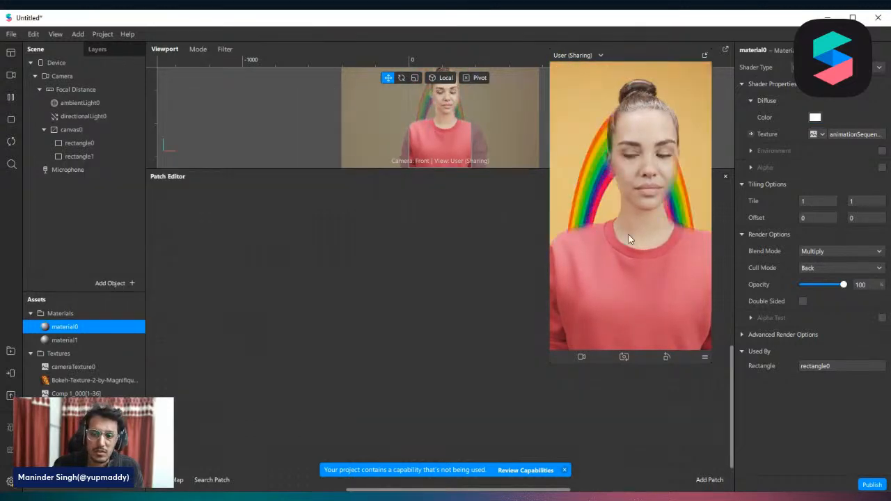
Step: Shrink the simulator preview further and look through the object types that can be added to the scene
left_click_drag(550, 287, 603, 303)
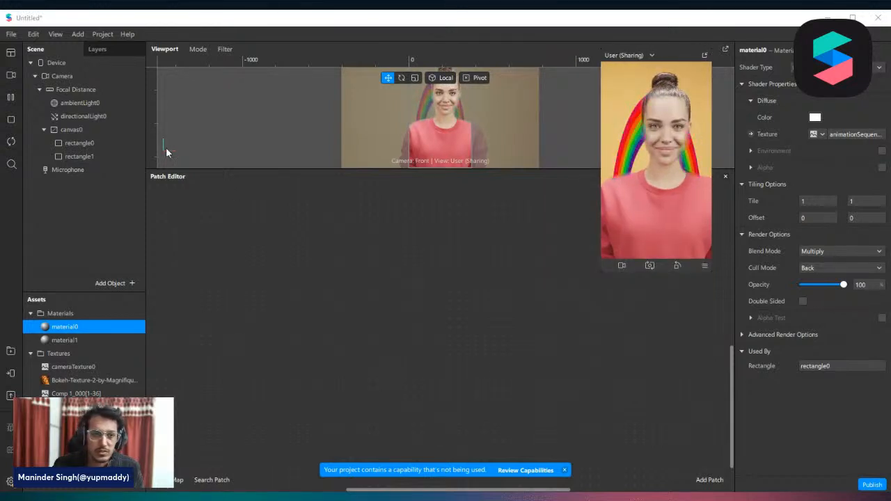
left_click(11, 34)
mouse_move(33, 35)
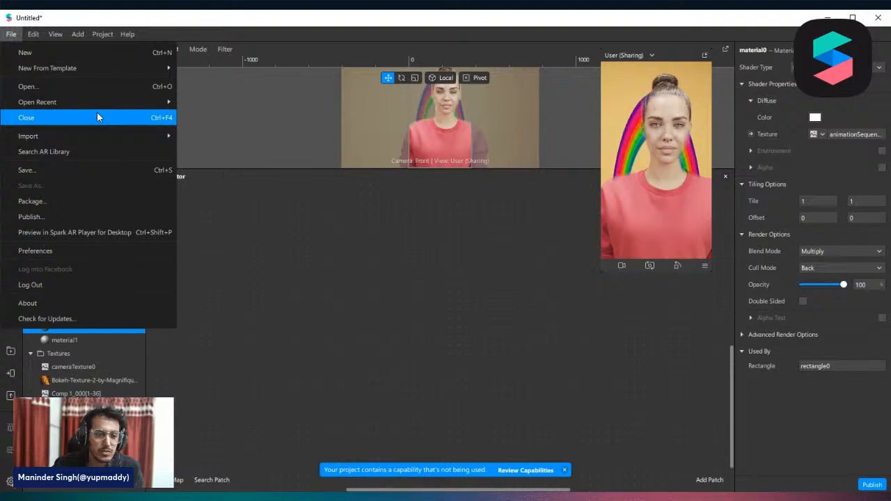
mouse_move(101, 35)
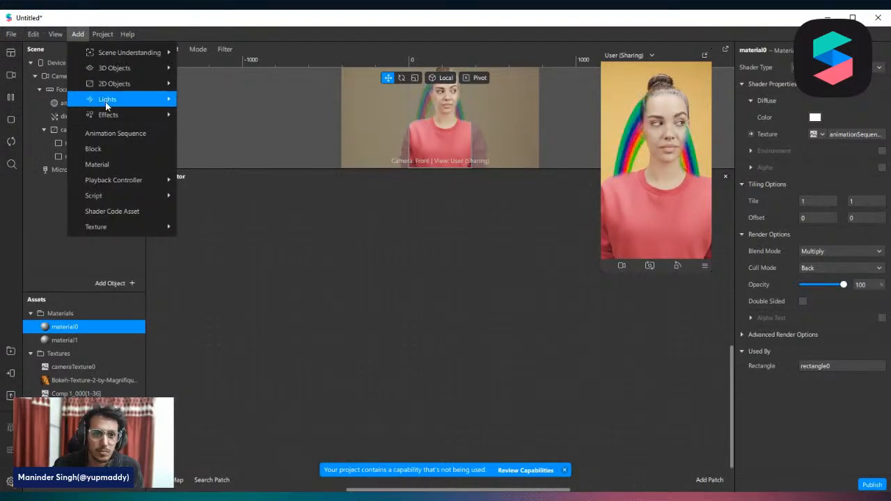
mouse_move(110, 117)
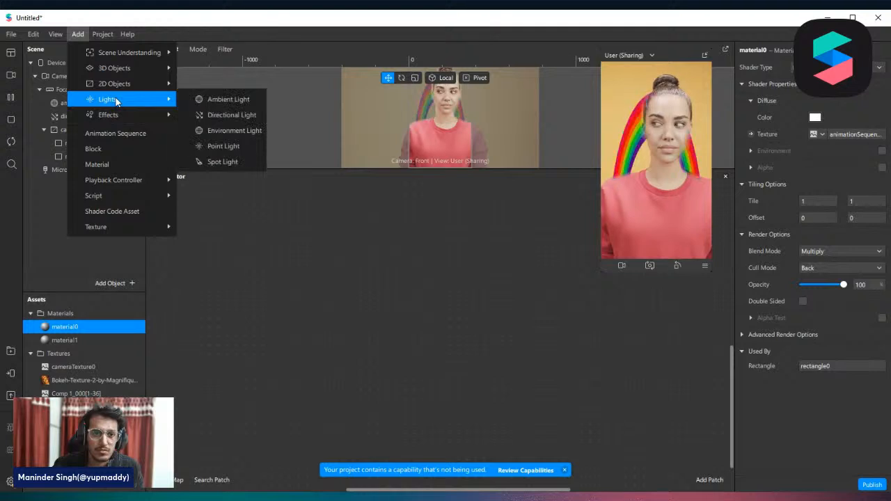
mouse_move(121, 86)
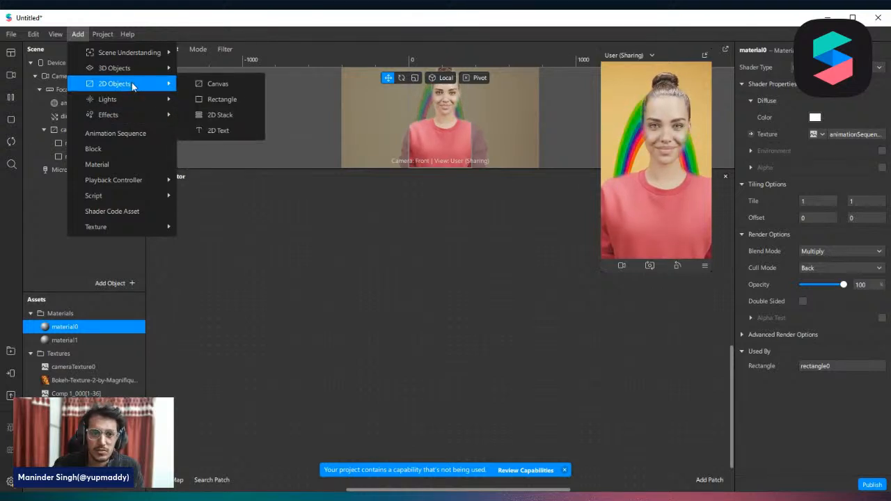
mouse_move(143, 69)
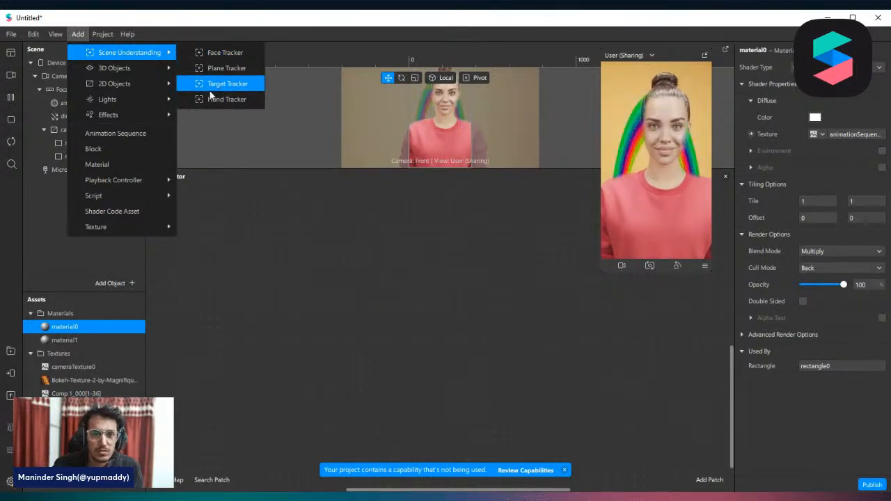
left_click(249, 214)
Step: Close the current rainbow project
left_click(11, 34)
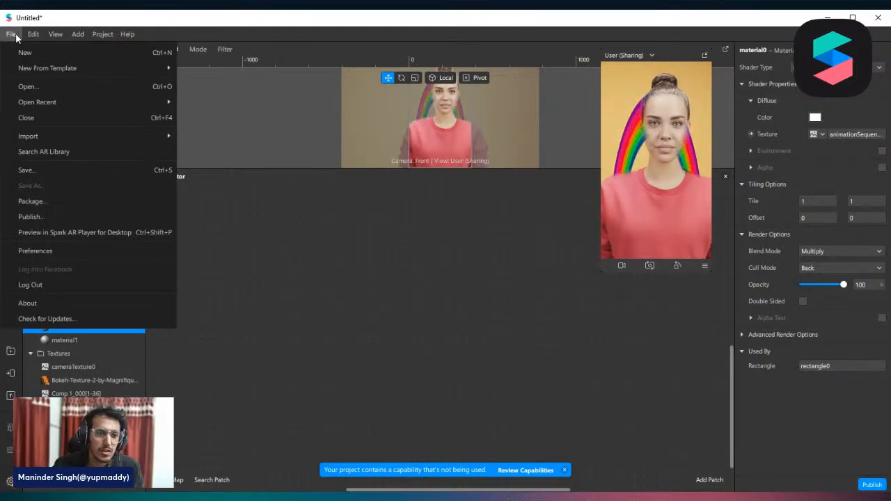
left_click(43, 124)
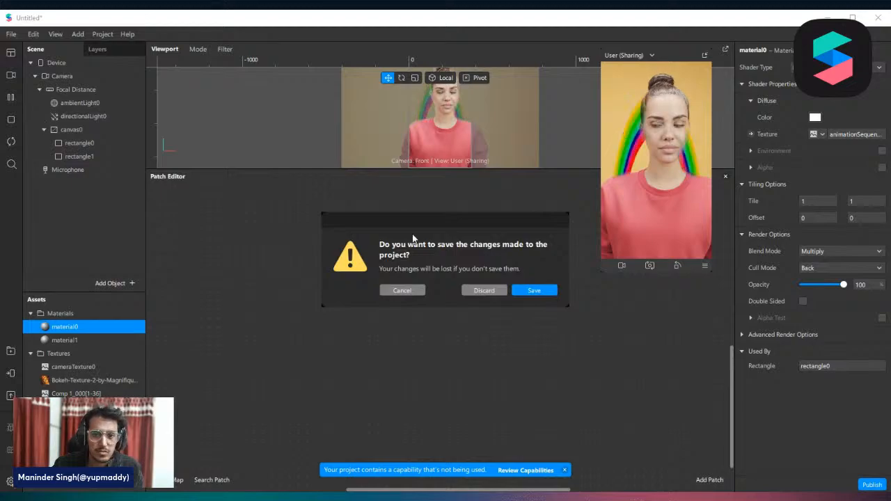
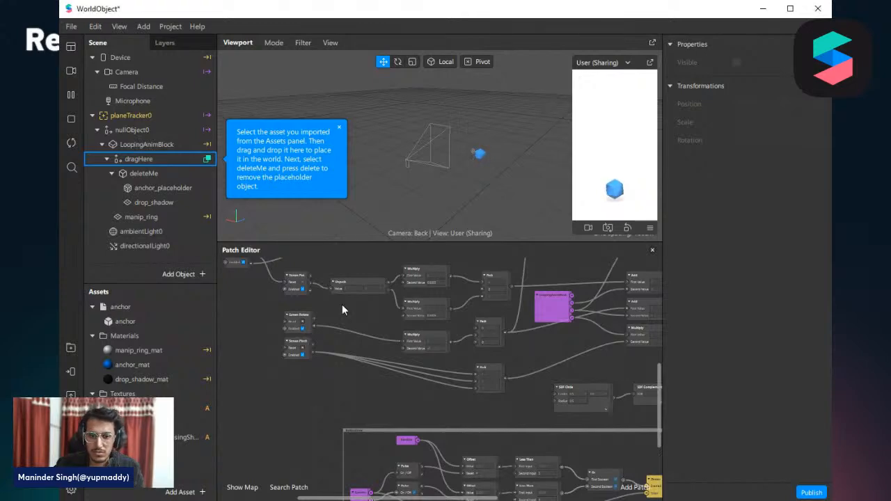
Step: Maximize the WorldObject project window, enlarge the Patch Editor, and undock and enlarge the simulator preview
double_click(423, 16)
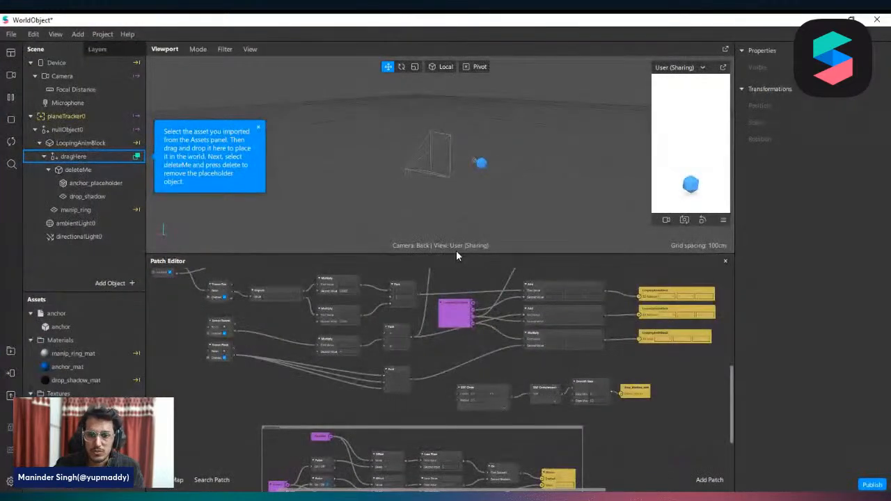
left_click_drag(456, 249, 453, 154)
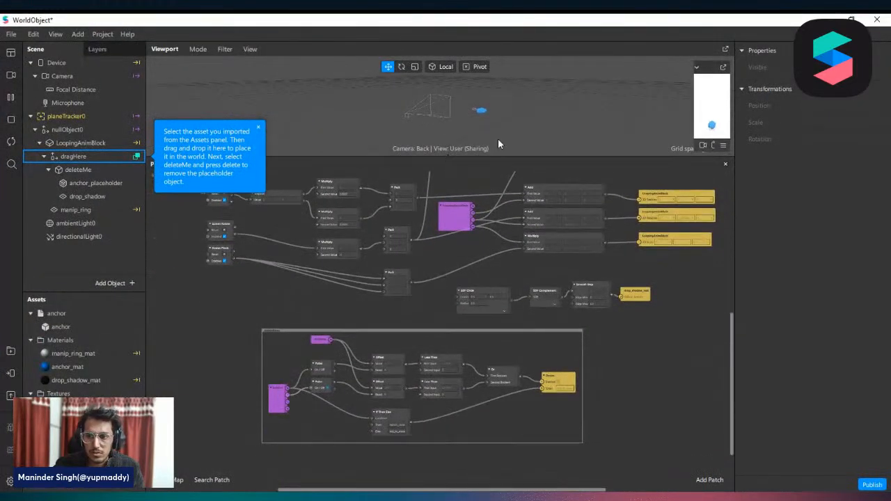
left_click(723, 68)
left_click_drag(721, 142, 596, 353)
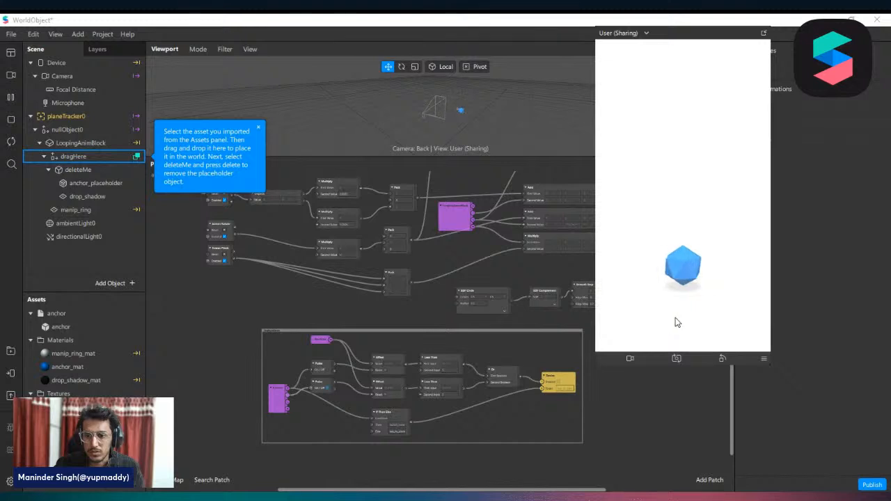
left_click(11, 75)
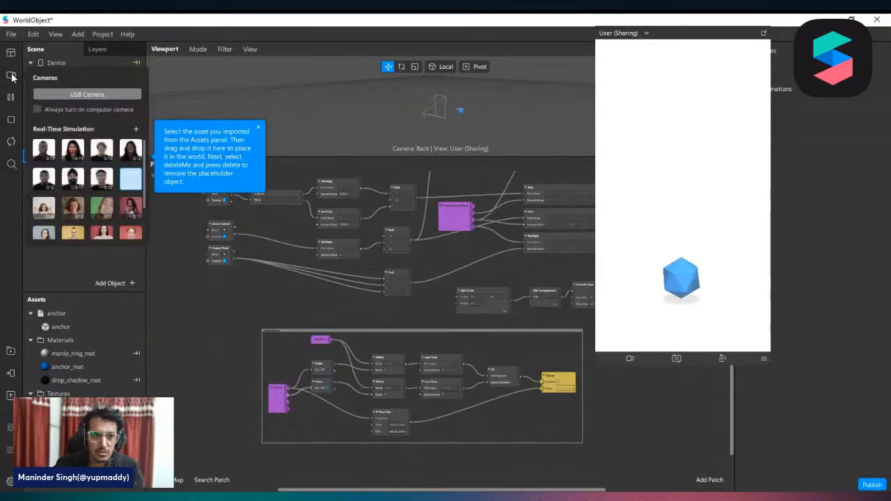
left_click(655, 382)
left_click(766, 360)
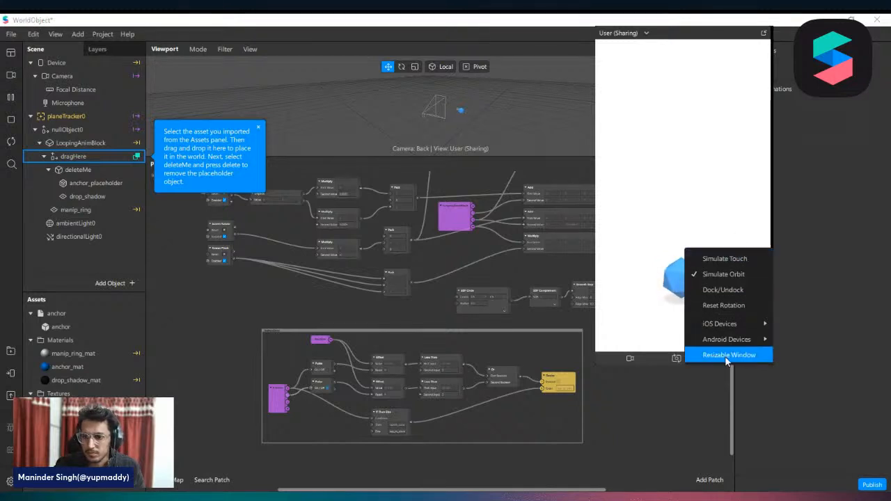
left_click(653, 389)
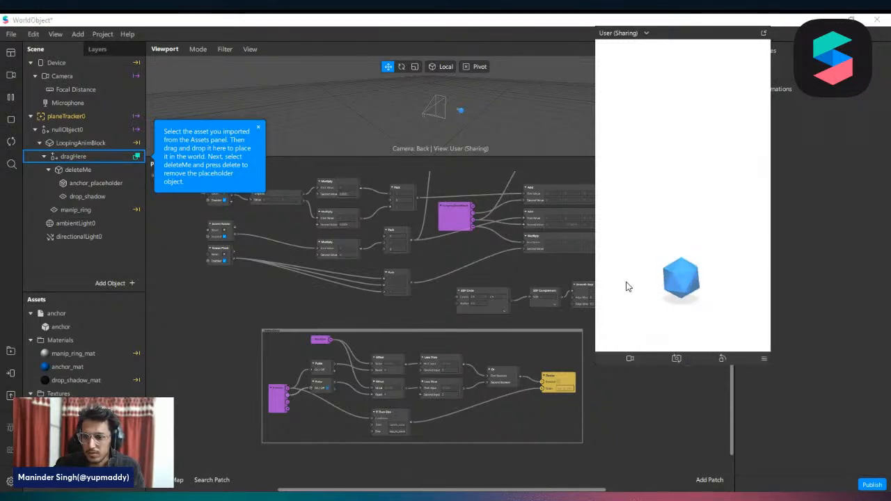
Step: Switch the simulator to Simulate Touch and move the blue placeholder object around in the preview
left_click(764, 359)
left_click(786, 267)
left_click_drag(662, 279, 681, 202)
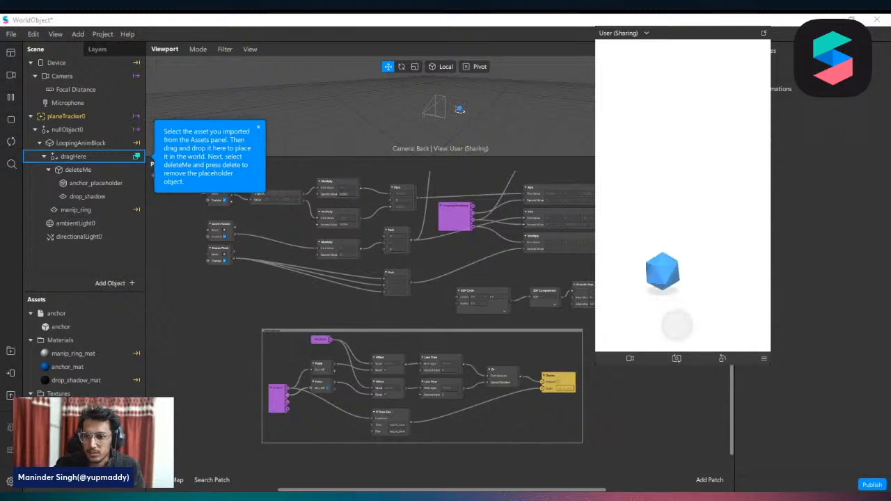
left_click_drag(703, 275, 611, 321)
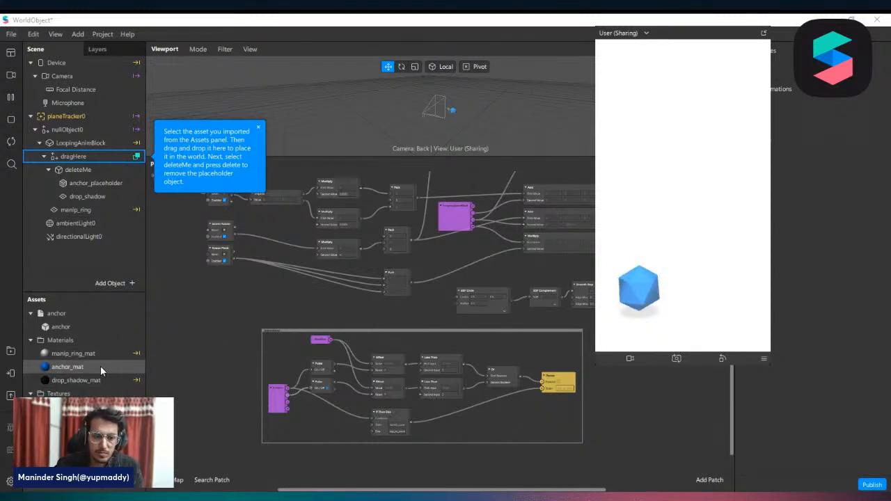
Step: Place the Animated humanoid robot asset inside deleteMe and turn off the LoopingAnimBlock's looping rotation
scroll(92, 381, "down", 3)
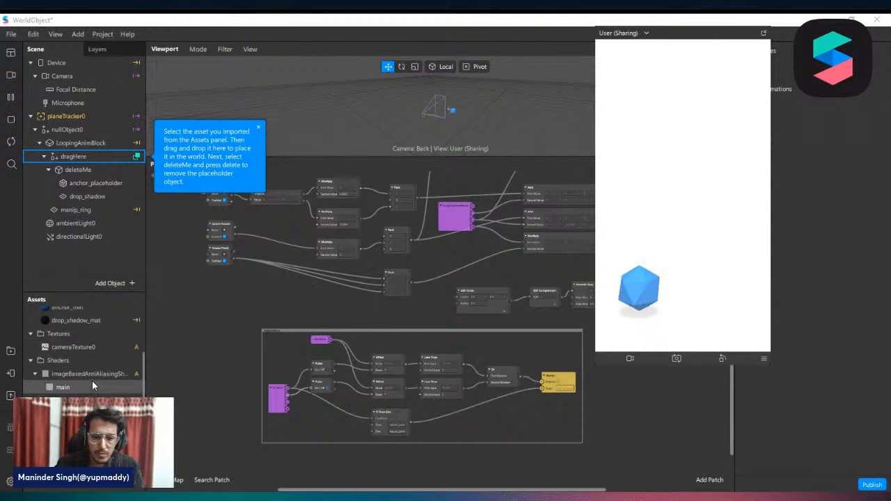
scroll(92, 381, "up", 3)
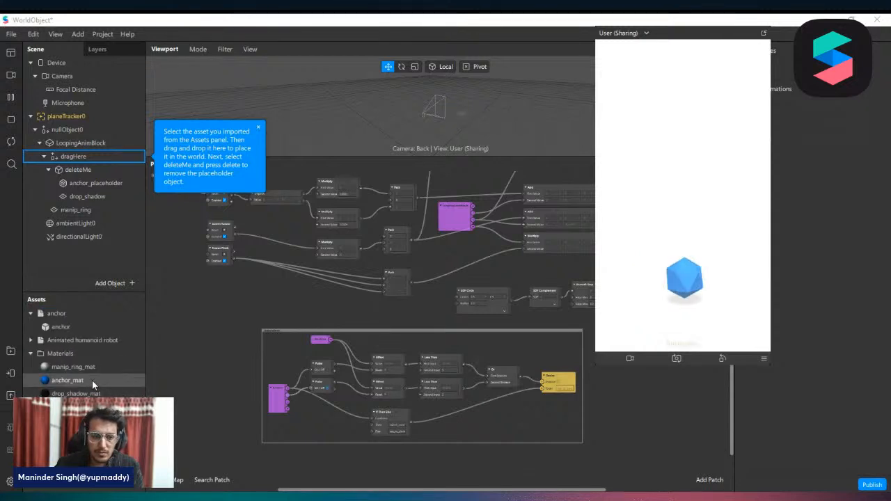
left_click(64, 341)
left_click_drag(64, 341, 75, 178)
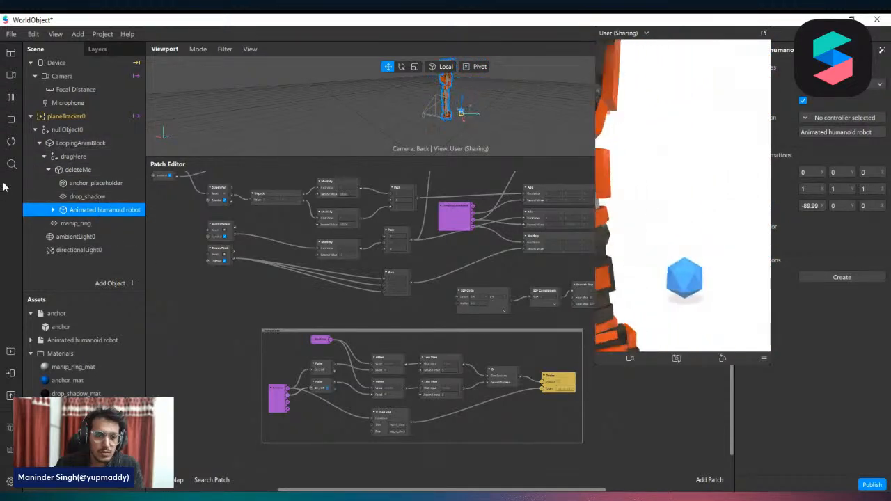
left_click(77, 143)
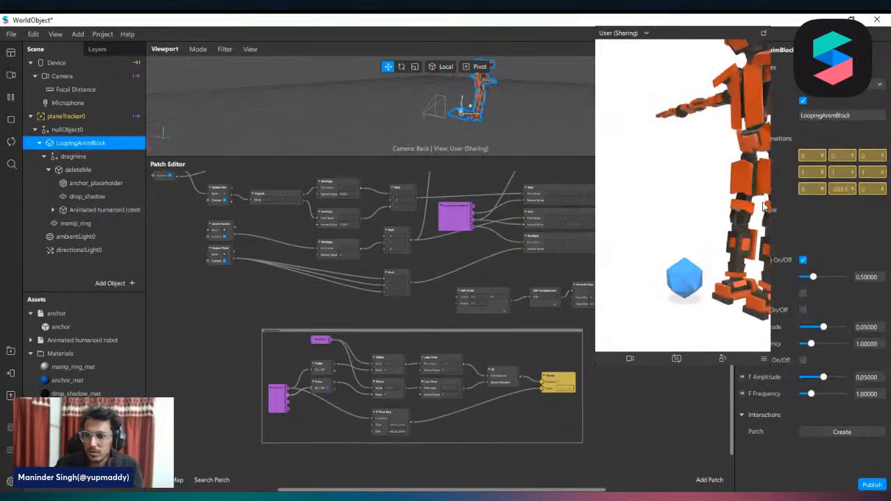
left_click(803, 261)
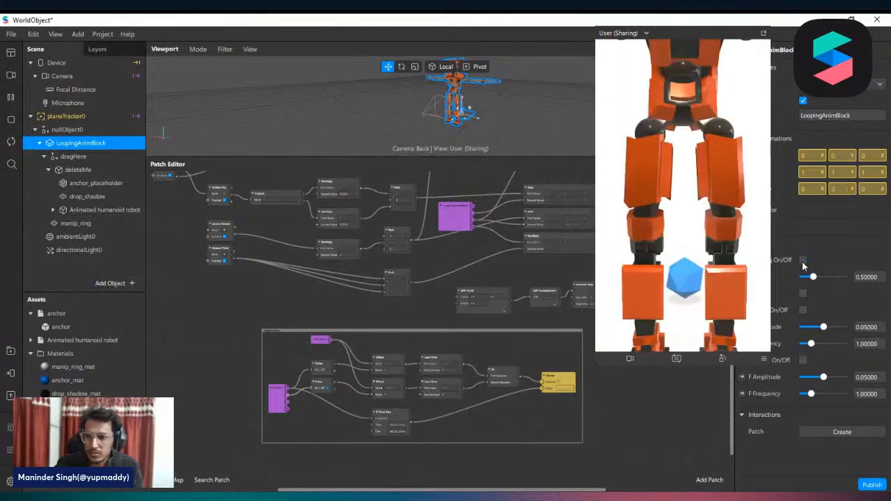
Step: Scale the Animated humanoid robot object to 0.5 on all three axes
left_click(118, 209)
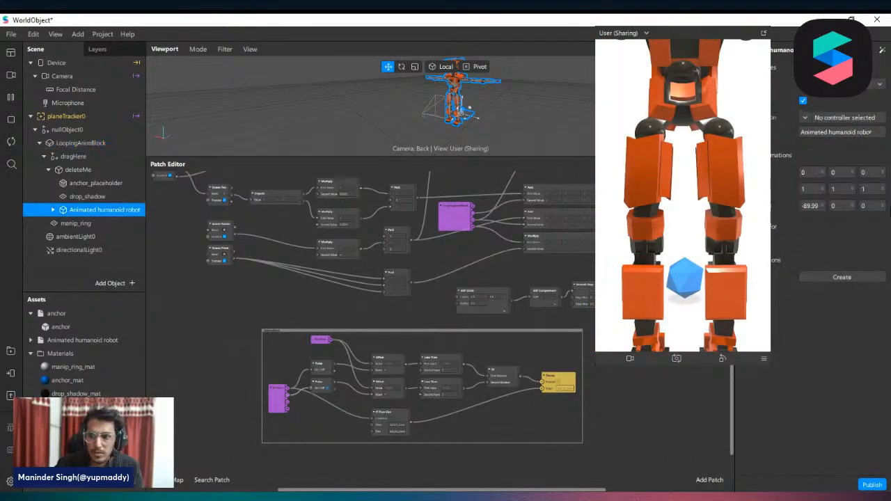
left_click(817, 189)
type("0.5")
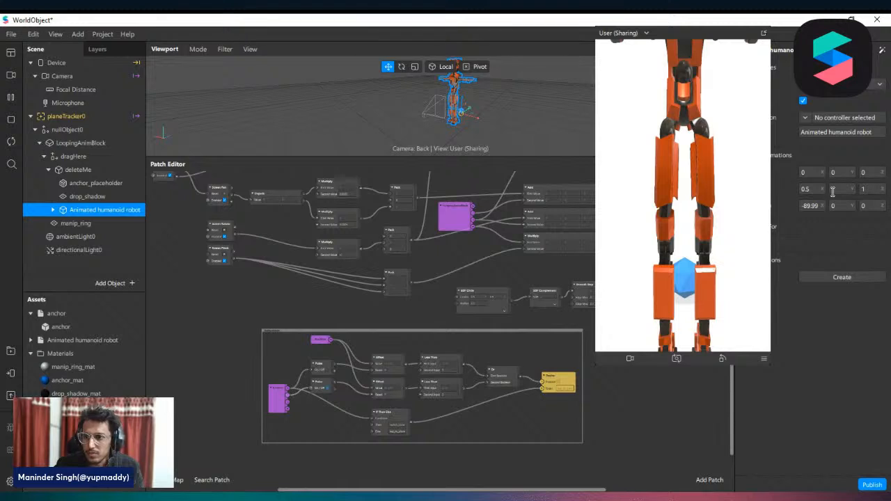
key("Return")
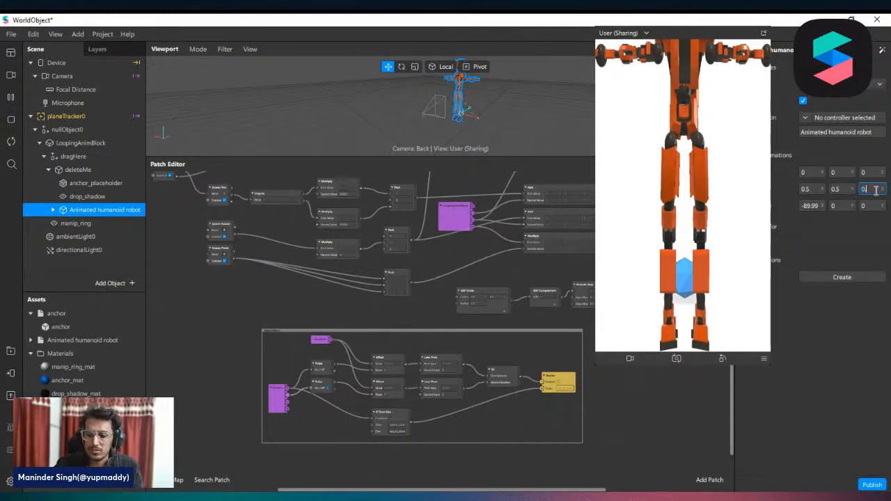
left_click(876, 190)
type("0.5")
key("Return")
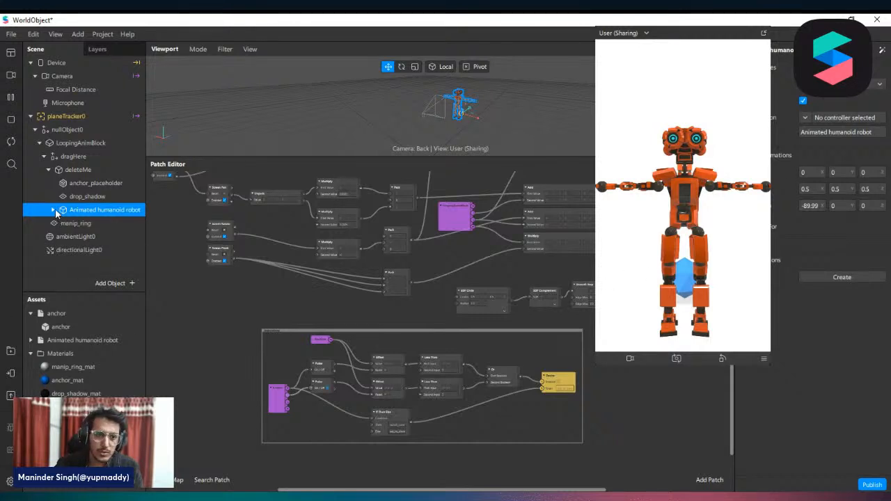
Step: Create an animation playback controller asset and set its animation clip to RUN
left_click(118, 488)
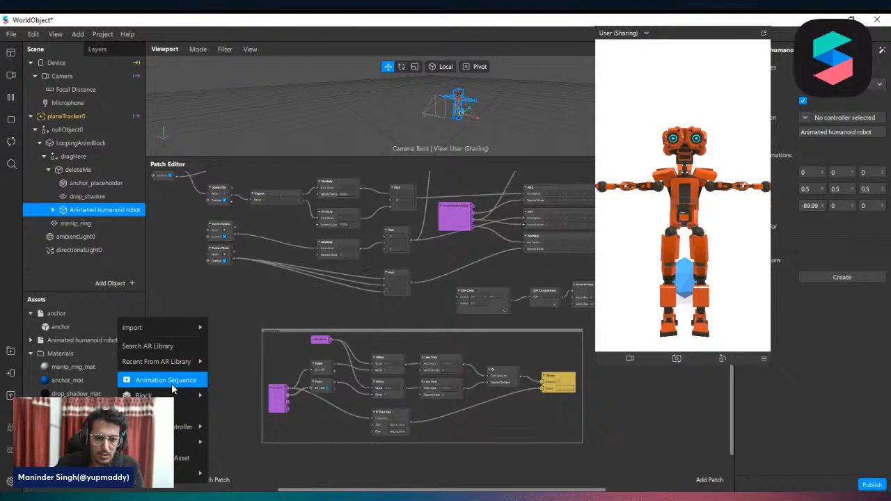
mouse_move(188, 427)
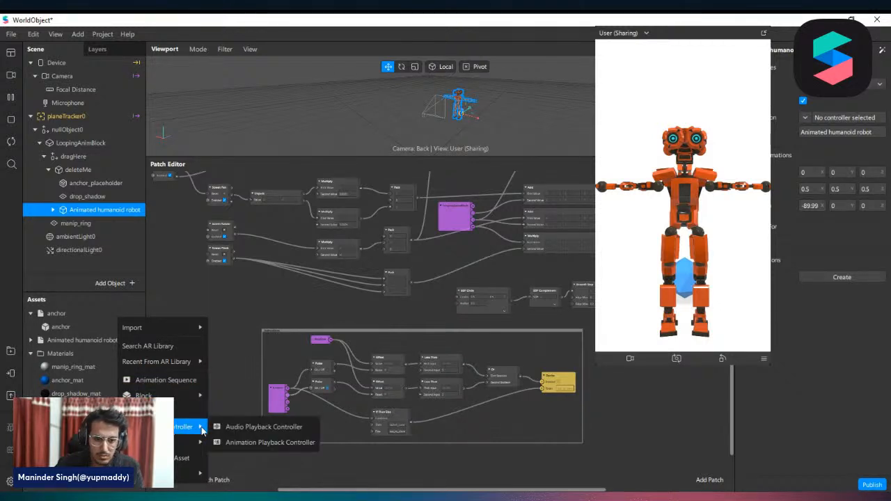
left_click(270, 442)
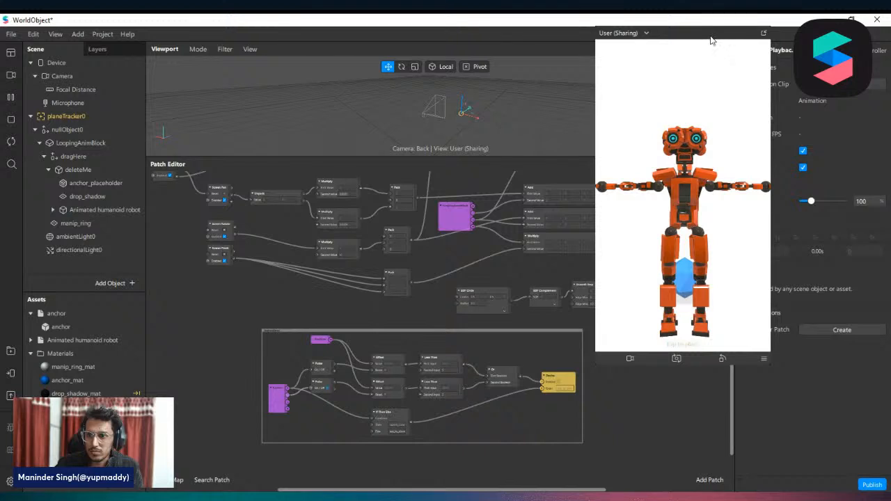
left_click(801, 84)
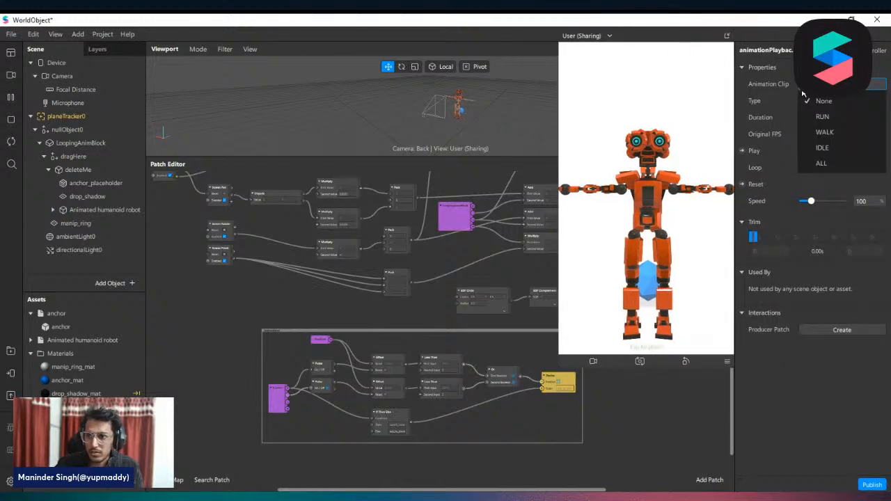
left_click(836, 122)
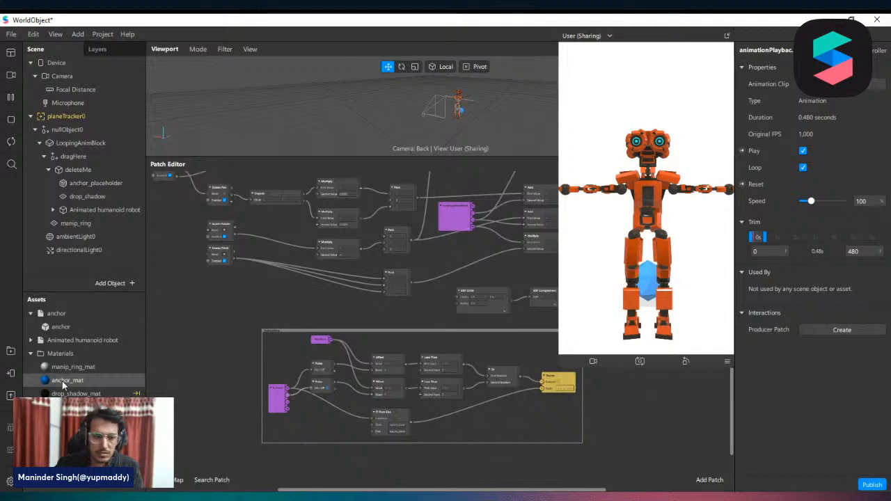
Step: Assign the new animation playback controller to the Animated humanoid robot object in the scene
left_click(83, 341)
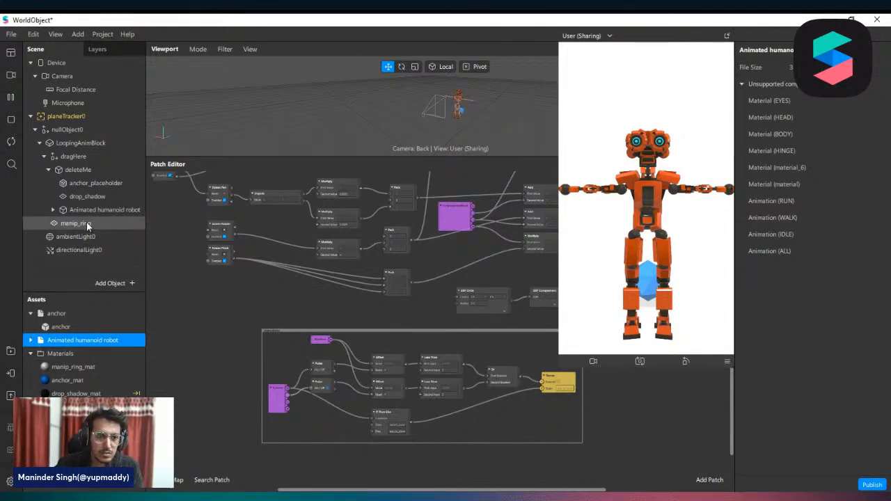
left_click(70, 210)
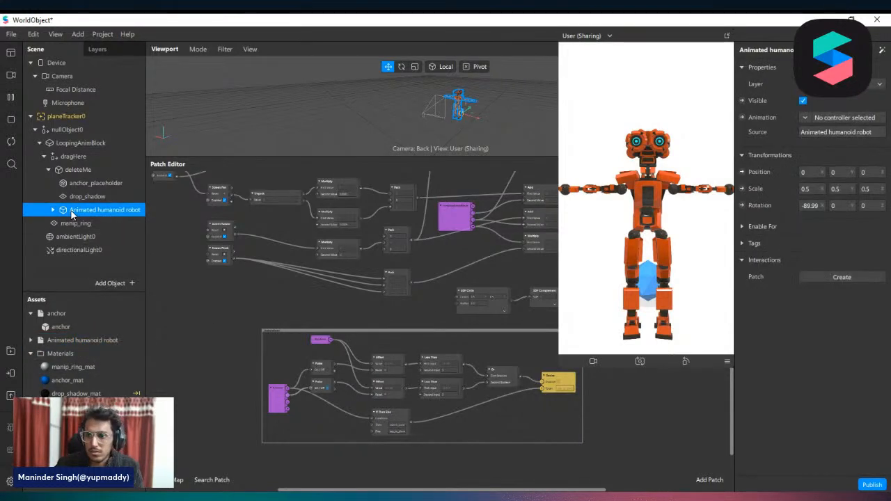
left_click(806, 119)
left_click(798, 148)
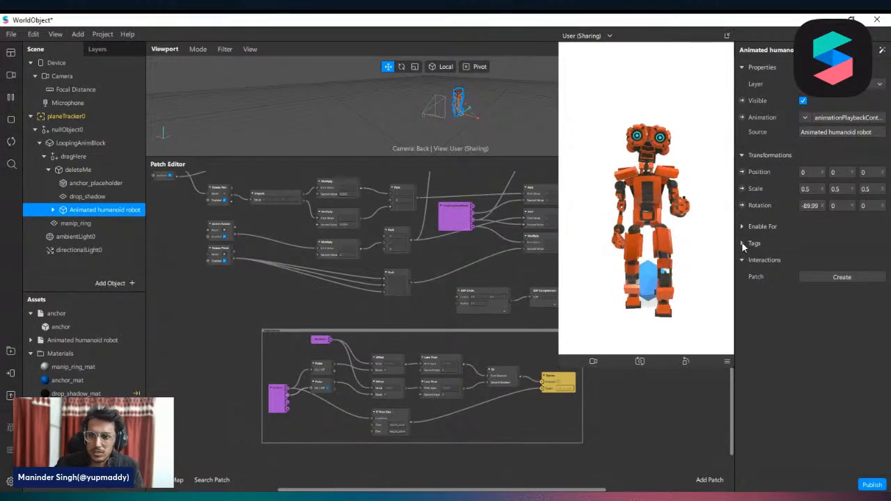
Step: Try the WALK and IDLE clips on the animation playback controller and set its clip to ALL
scroll(83, 351, "down", 1)
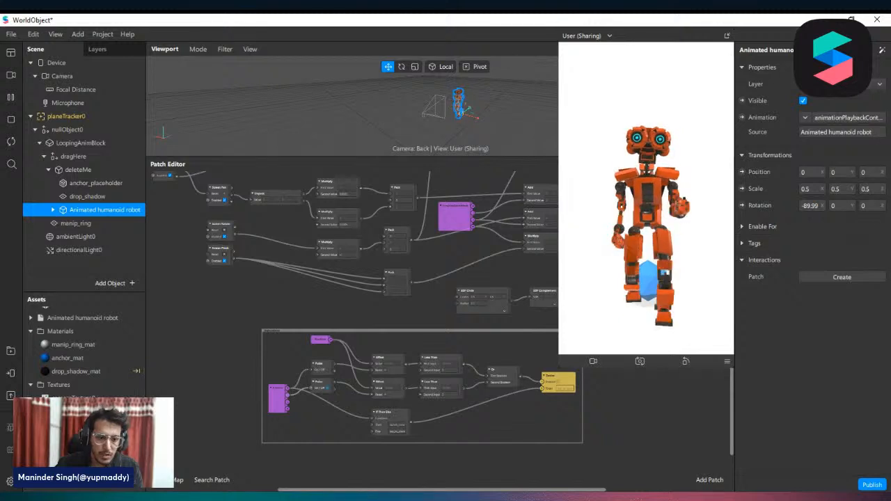
left_click(90, 319)
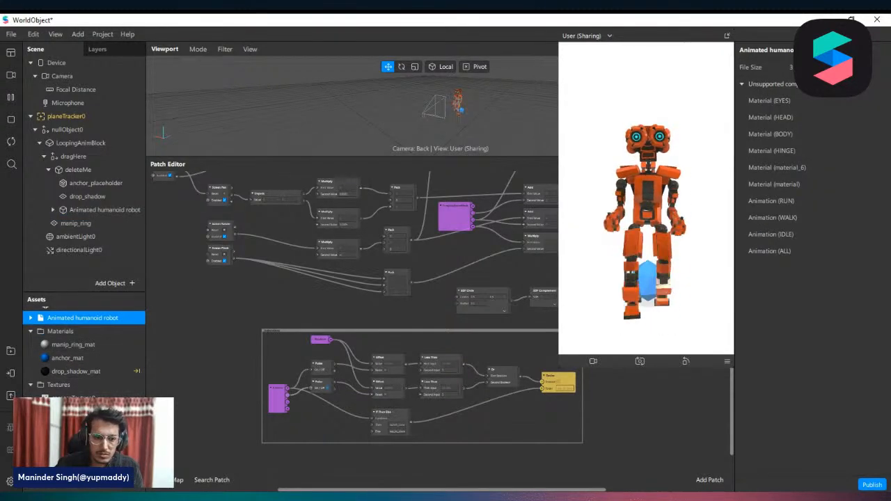
scroll(84, 352, "down", 3)
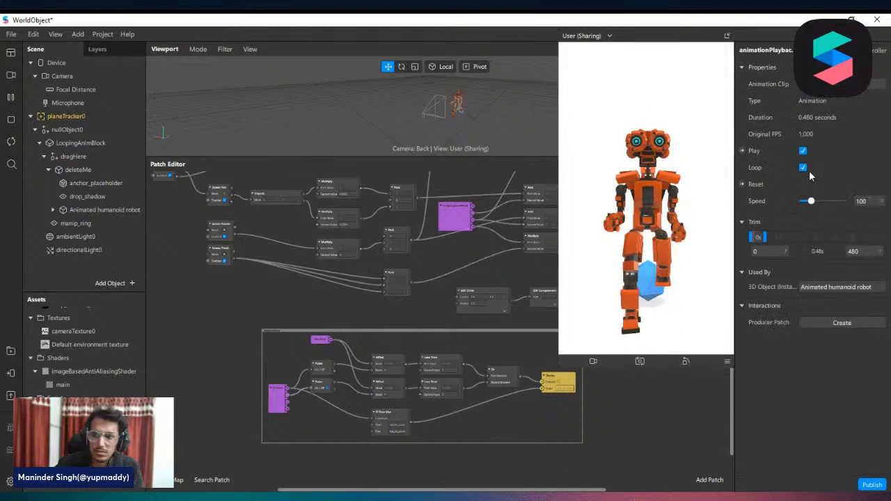
left_click(841, 84)
left_click(832, 132)
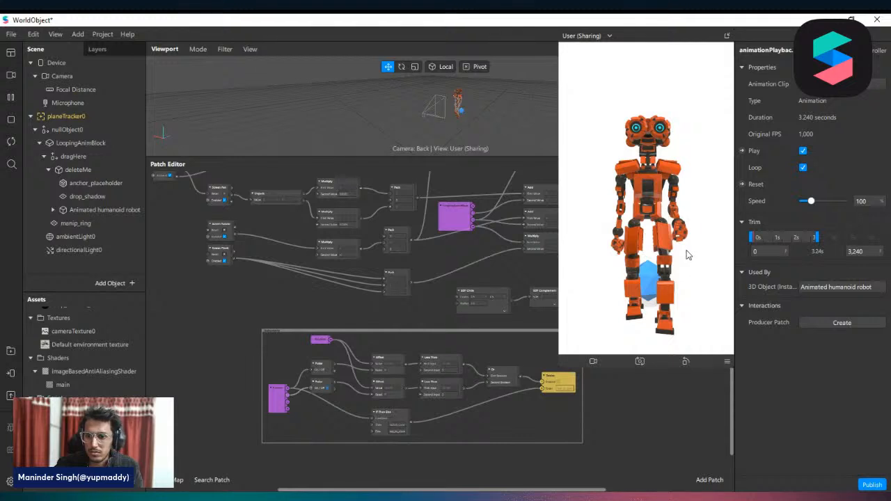
left_click(841, 84)
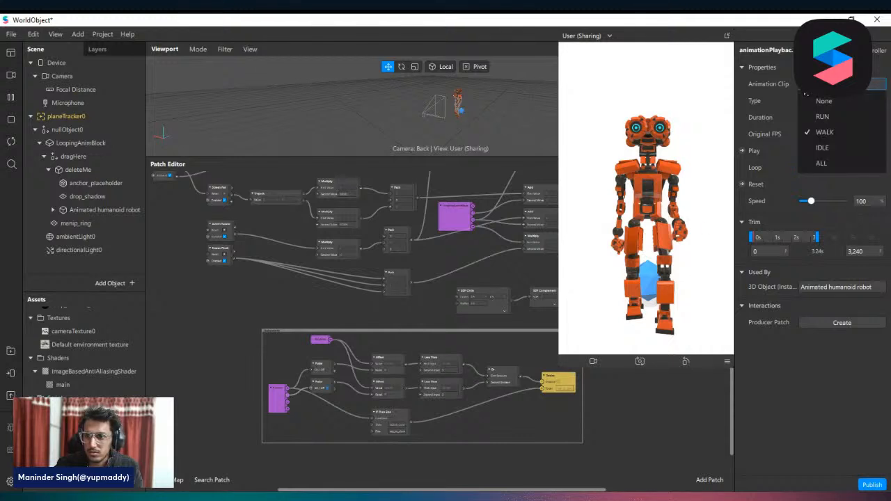
left_click(819, 147)
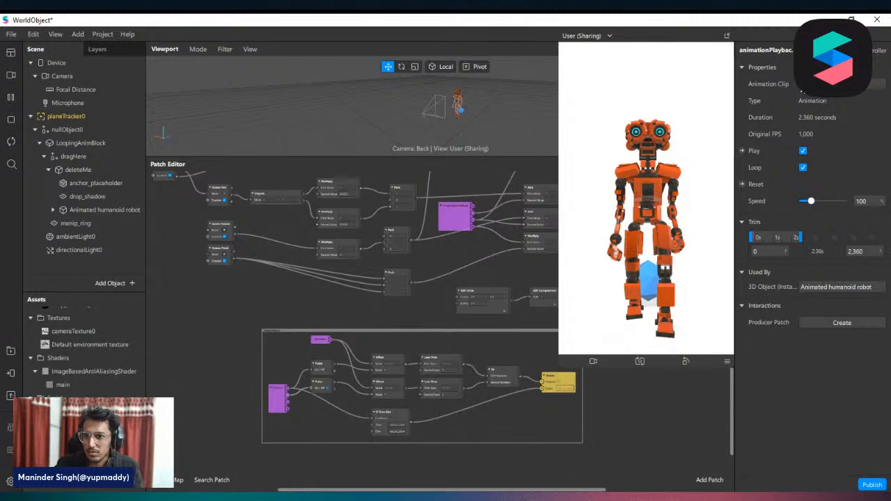
left_click(841, 84)
left_click(824, 162)
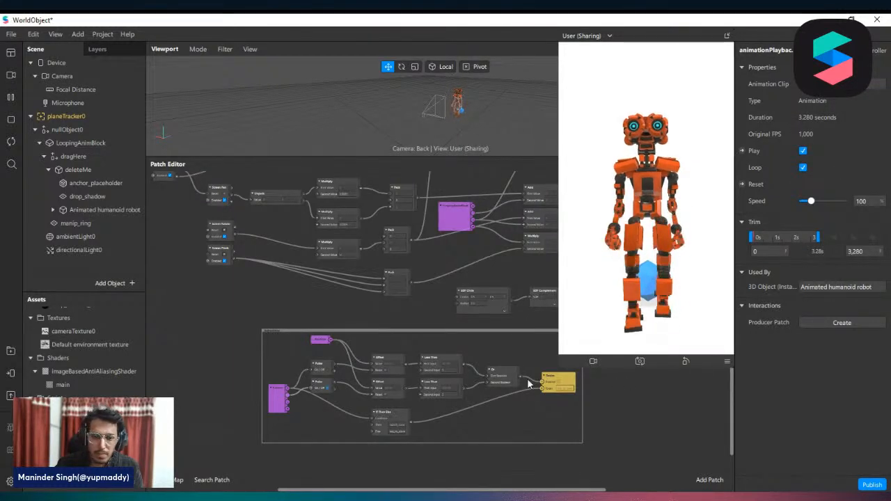
Step: Hide the anchor_placeholder object and test moving the robot around in the simulator with simulated touch
left_click(96, 183)
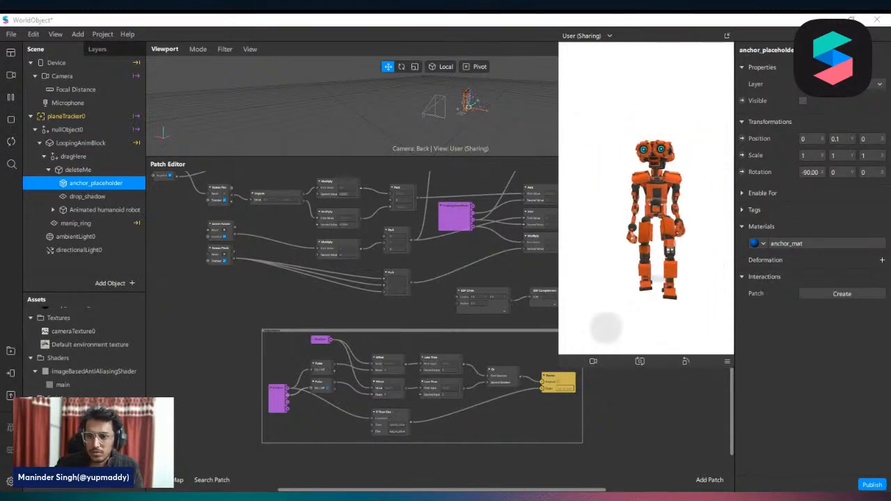
left_click_drag(649, 119, 704, 324)
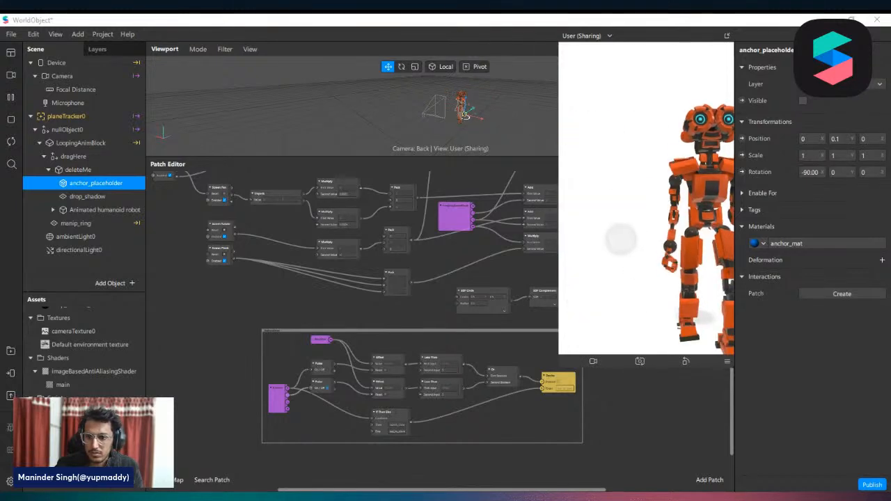
key("ctrl+r")
Step: Examine how the Screen Tap, Screen Pan, Screen Rotate and Screen Pinch patches control the robot, testing gestures in the simulator
scroll(293, 301, "up", 5)
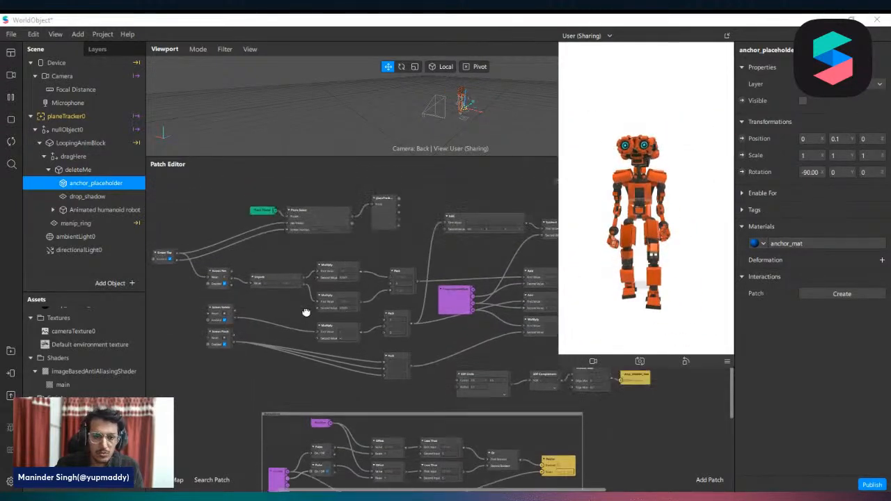
scroll(289, 348, "up", 2)
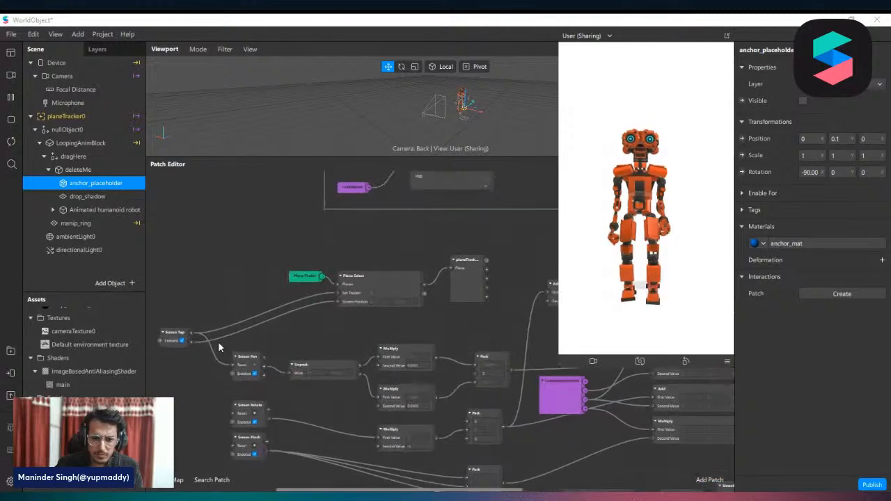
mouse_move(173, 341)
left_mouse_down()
mouse_move(202, 306)
mouse_move(180, 339)
left_mouse_up()
scroll(184, 334, "down", 3)
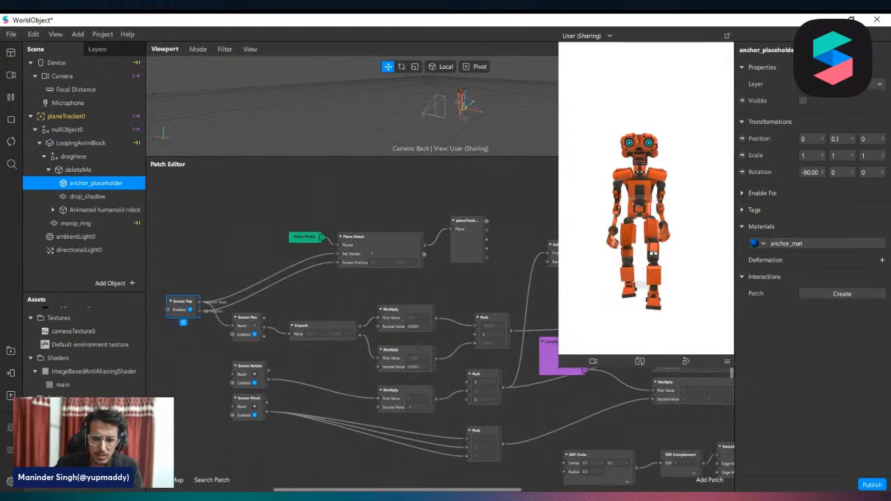
left_click_drag(321, 491, 332, 491)
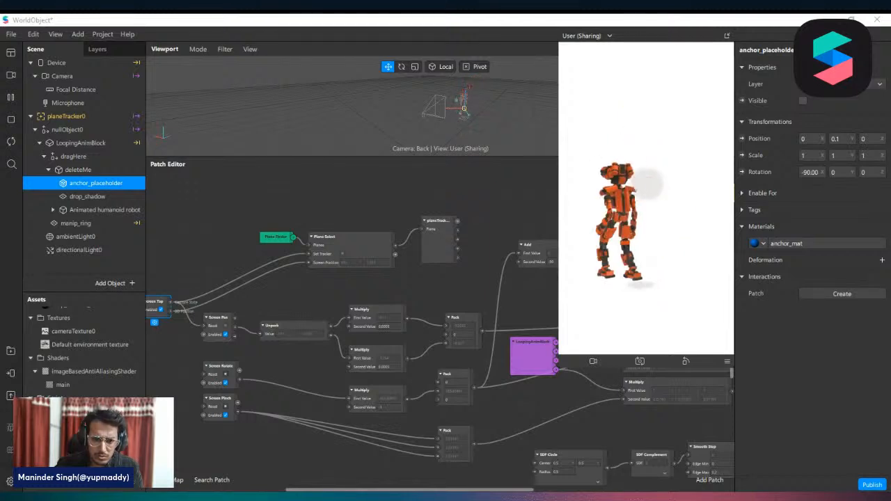
mouse_move(219, 415)
left_mouse_down()
mouse_move(213, 429)
mouse_move(210, 419)
left_mouse_up()
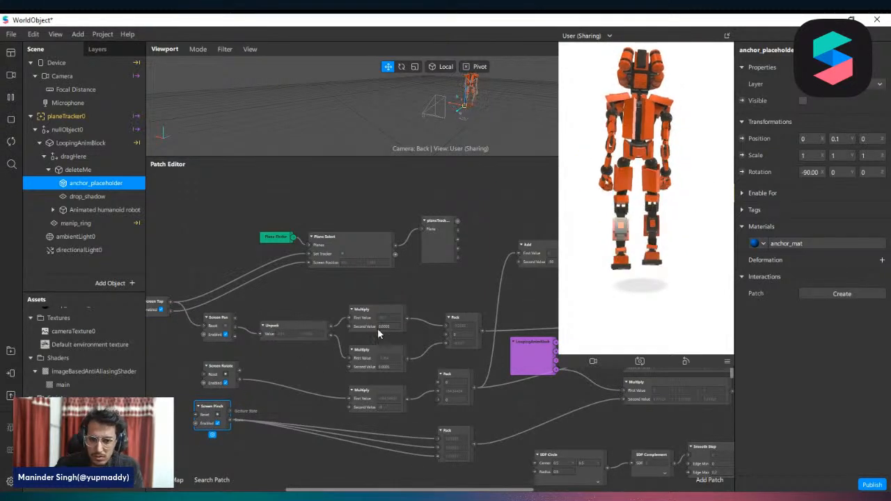
scroll(204, 420, "down", 2)
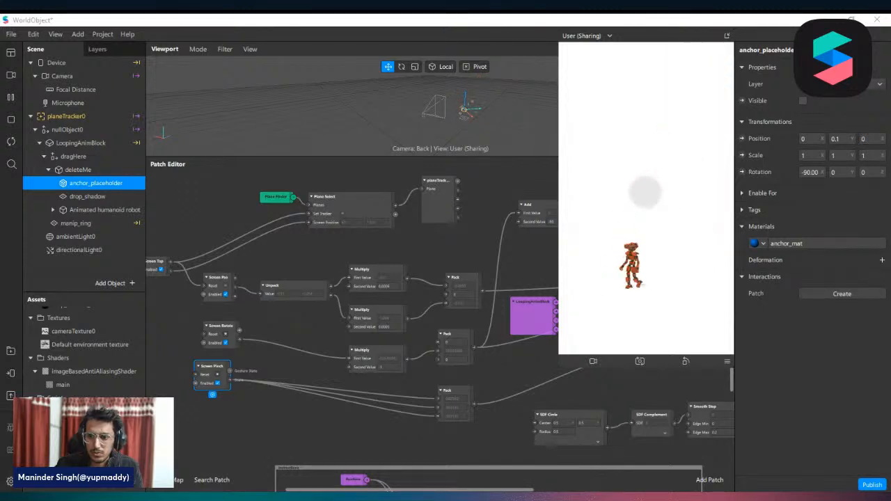
scroll(477, 415, "down", 3)
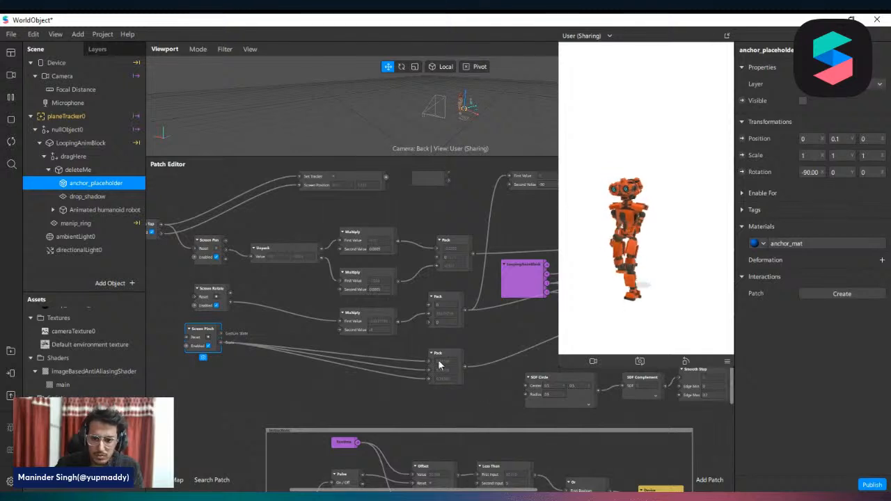
Step: Add a Value patch to the Screen Pinch scale output, set it to Vector 3, and place it below the connections
scroll(397, 394, "up", 2)
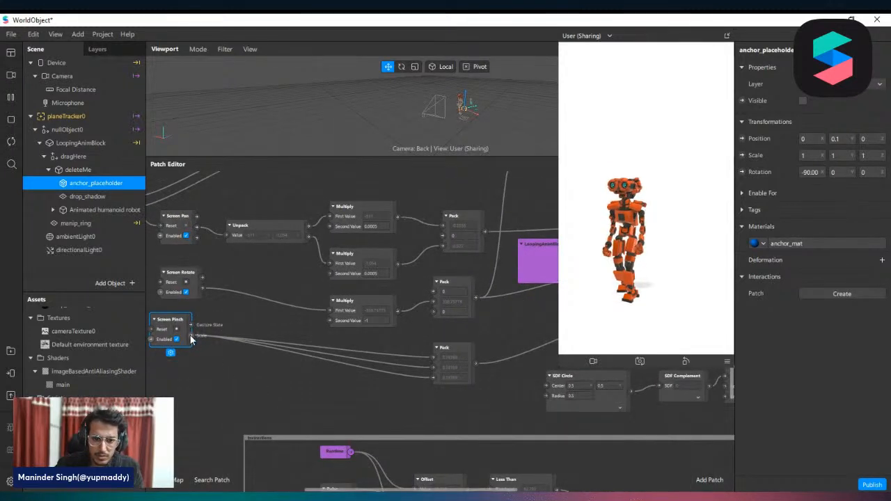
double_click(208, 359)
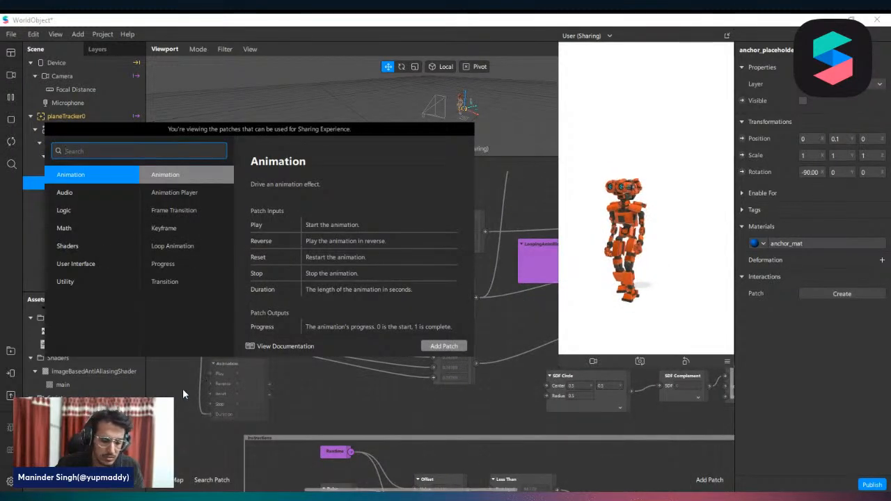
type("val")
key("Return")
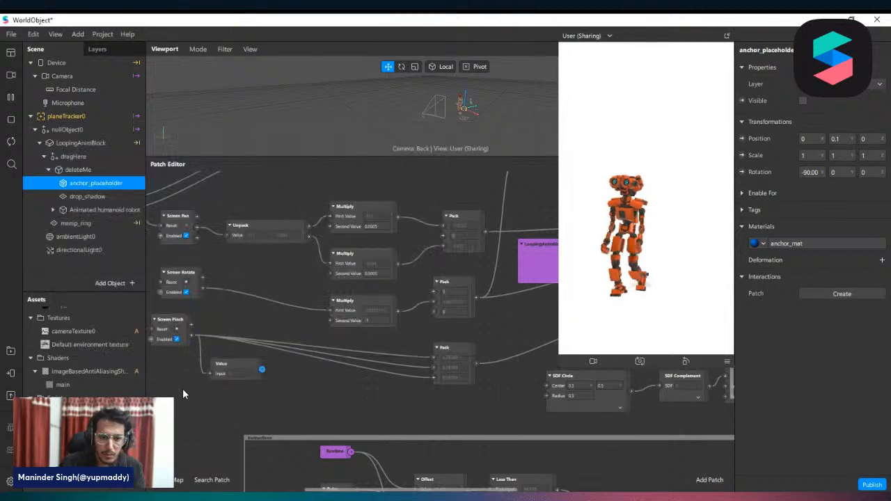
left_click(229, 365)
left_click(228, 379)
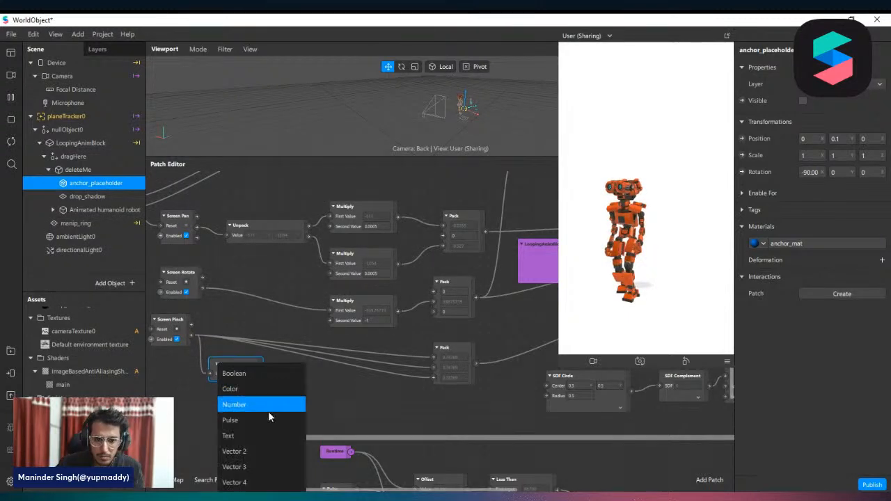
left_click(247, 466)
left_click_drag(238, 376, 236, 397)
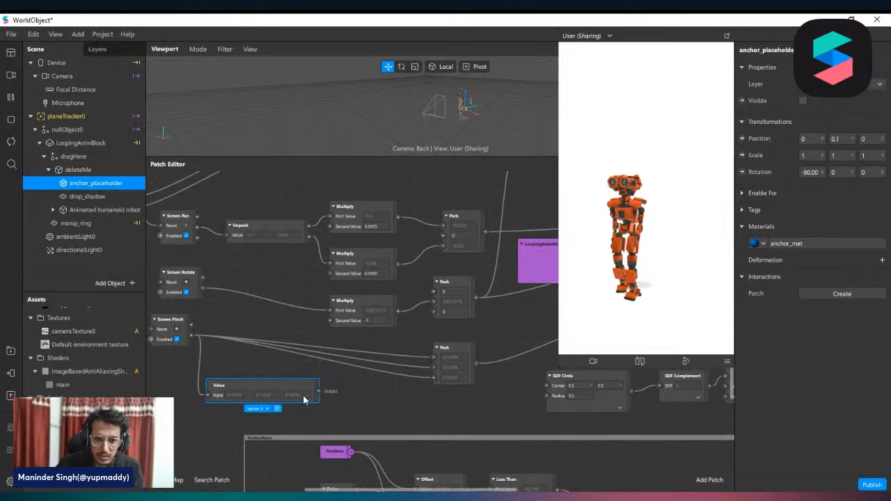
Step: Delete the Vector 3 Value patch and move the Screen Pinch Pack patch closer to its source
left_click_drag(474, 351, 387, 351)
scroll(300, 374, "up", 1)
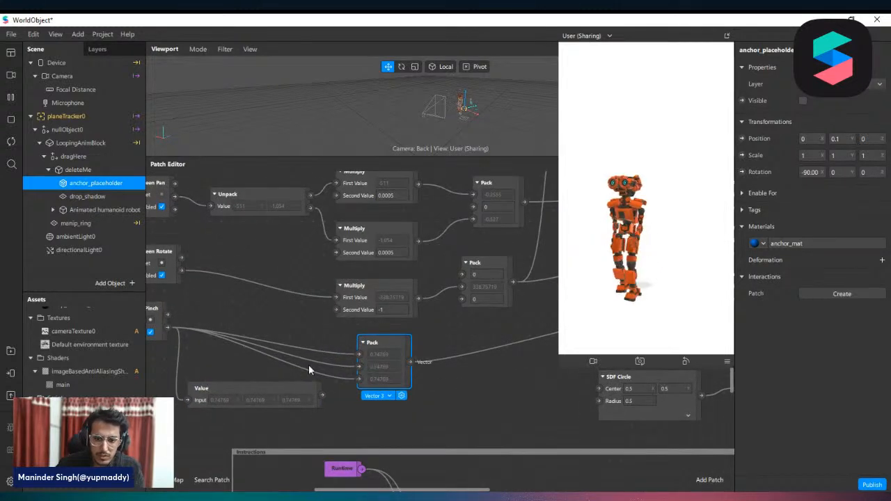
left_click(234, 389)
key("Delete")
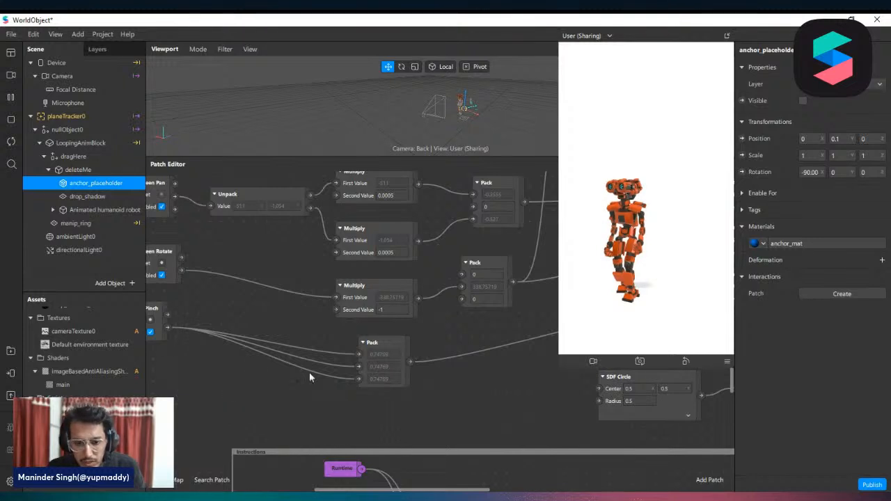
left_click_drag(391, 343, 368, 344)
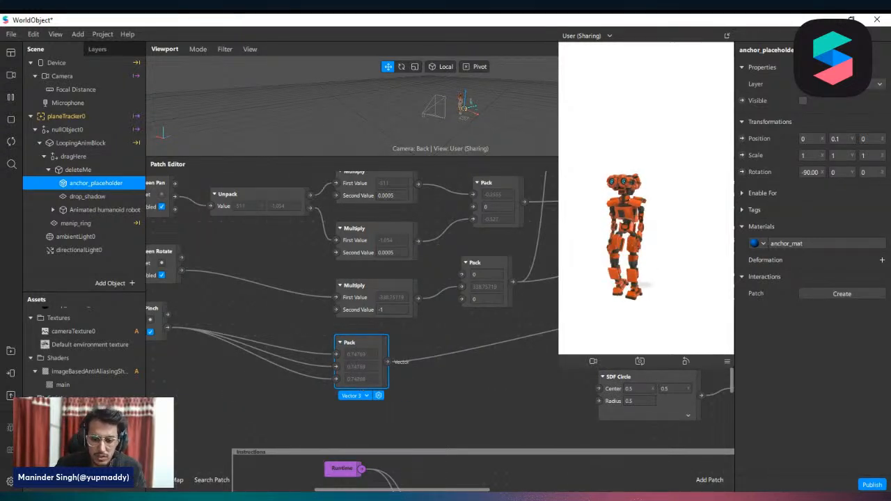
Step: Try connecting the Screen Pinch Pack output directly to the LoopingAnimBlock 3D Scale patch, bypassing the Multiply patch
scroll(307, 422, "down", 3, "ctrl")
scroll(307, 422, "right", 10)
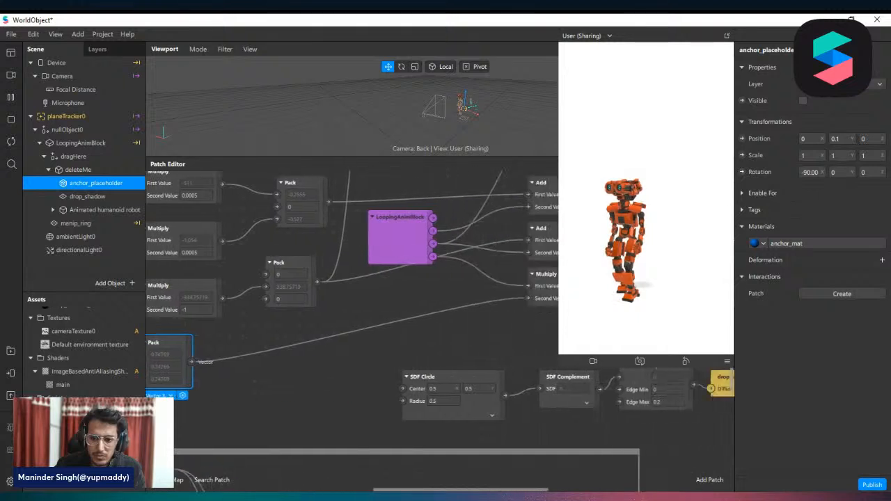
left_click_drag(432, 320, 424, 321)
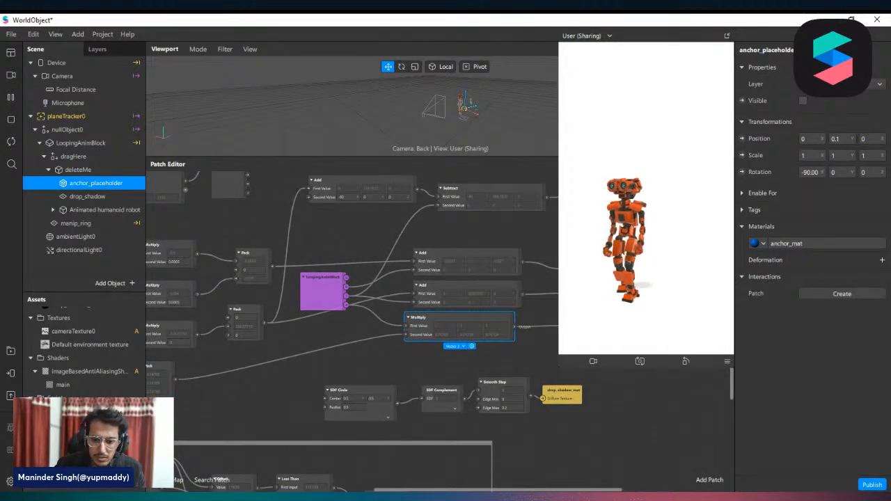
scroll(529, 349, "left", 5)
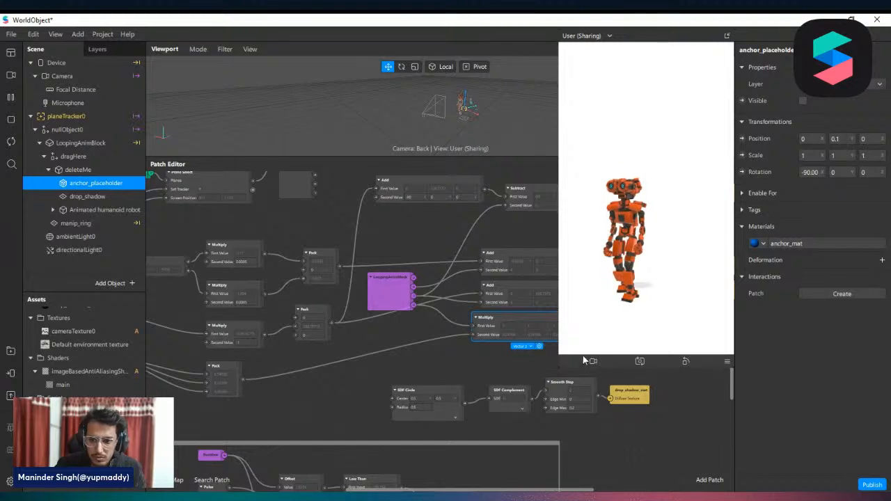
left_click_drag(559, 365, 599, 305)
left_click_drag(641, 330, 310, 394)
left_click(252, 396)
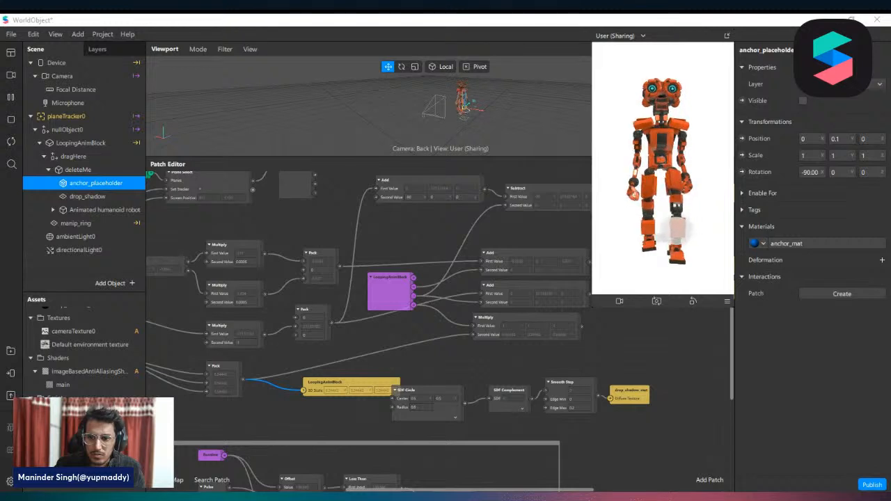
Step: Reposition the LoopingAnimBlock patches and reconnect the Multiply output to the 3D Scale patch
left_click_drag(396, 291, 396, 309)
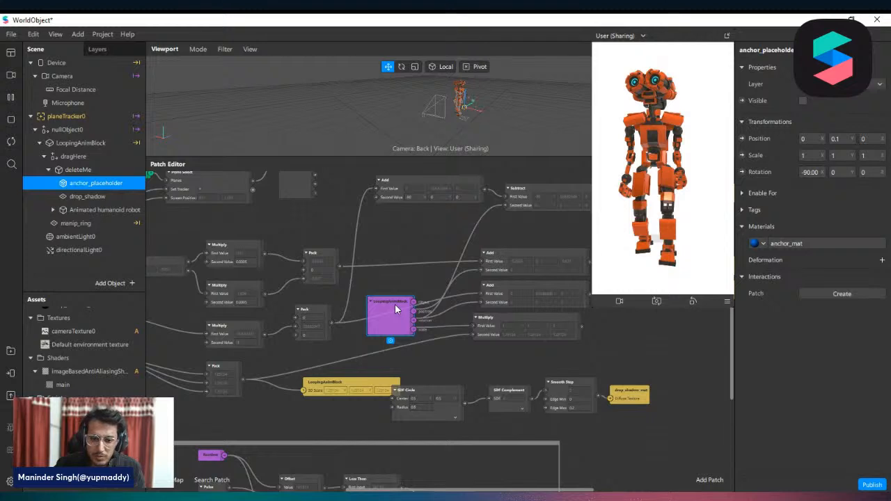
left_click_drag(396, 309, 411, 270)
left_click(310, 383)
left_click_drag(324, 378, 609, 343)
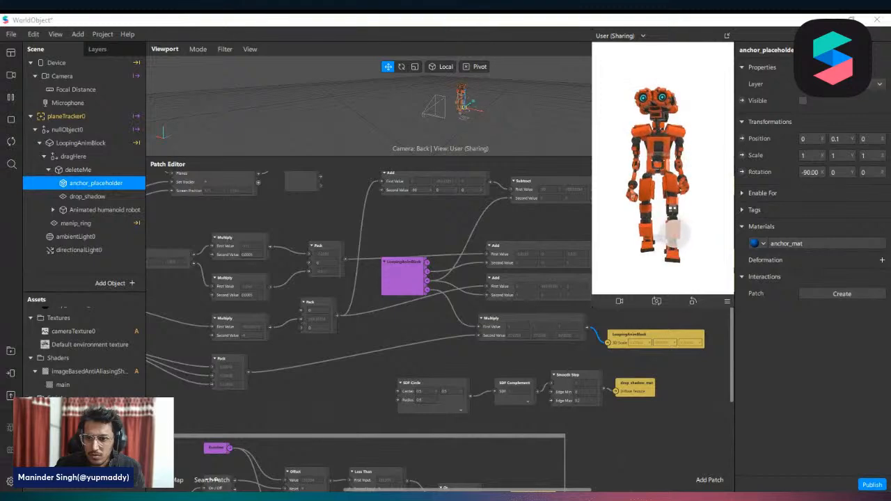
Step: Move the Screen Rotate Multiply patch clear of its neighbours and test rotating the robot with simulated touch
scroll(414, 321, "down", 6)
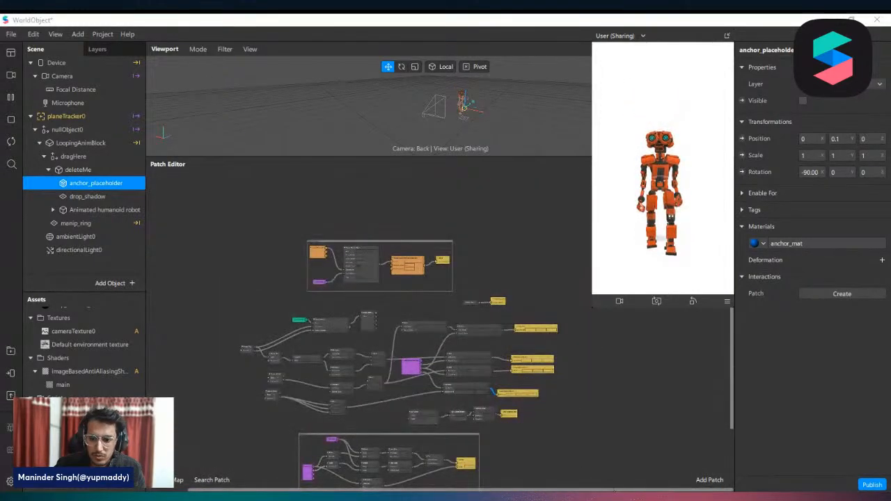
left_click_drag(615, 490, 590, 488)
scroll(374, 391, "up", 6)
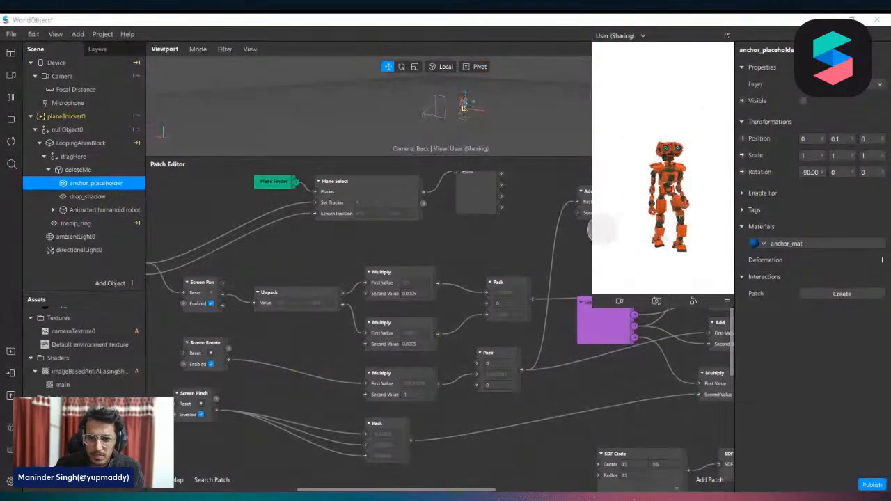
left_click_drag(368, 379, 332, 367)
scroll(541, 417, "up", 1)
scroll(540, 416, "up", 1)
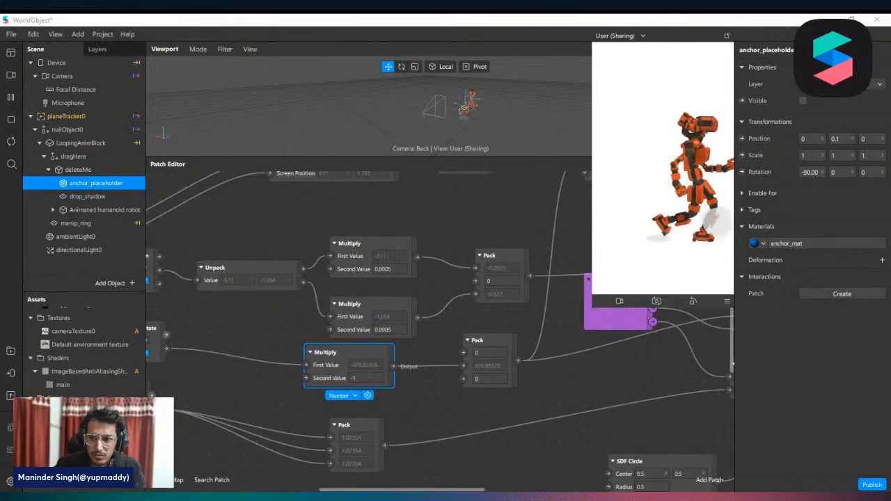
left_click_drag(597, 172, 642, 236, "alt")
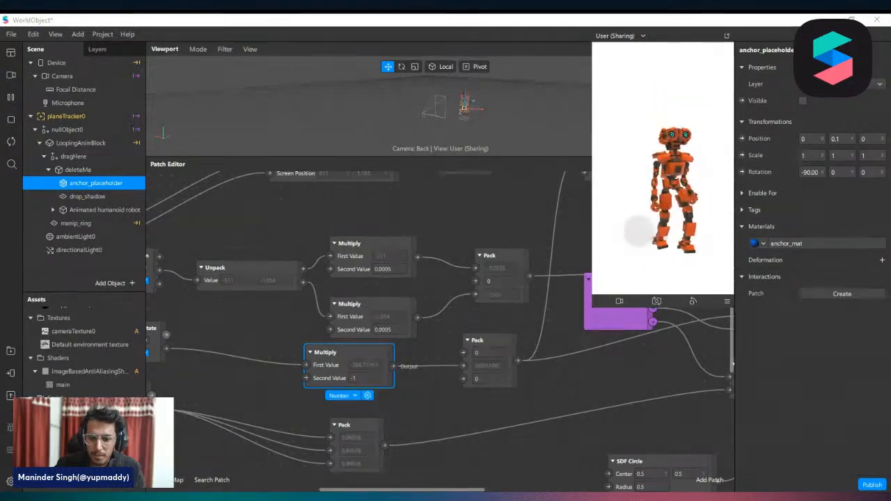
Step: Try routing the Screen Rotate Multiply output to the Pack's first and third inputs, testing the robot's rotation in the simulator
left_click_drag(463, 366, 466, 354)
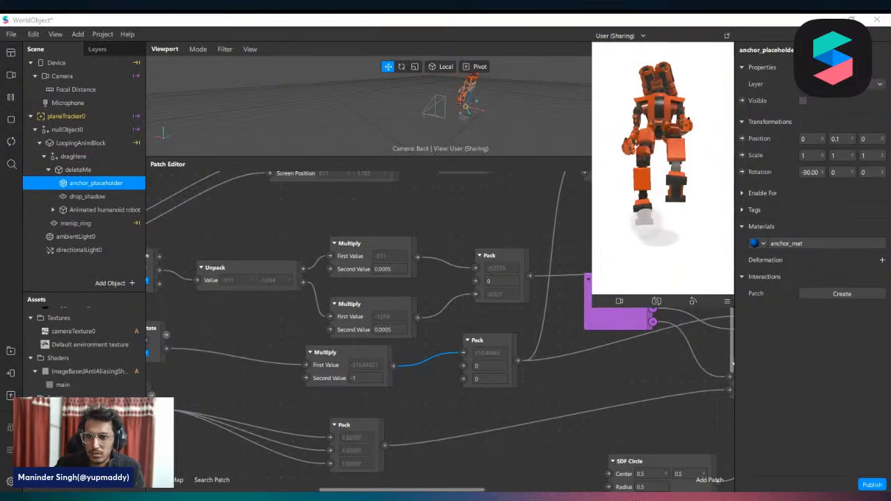
left_click_drag(463, 353, 464, 379)
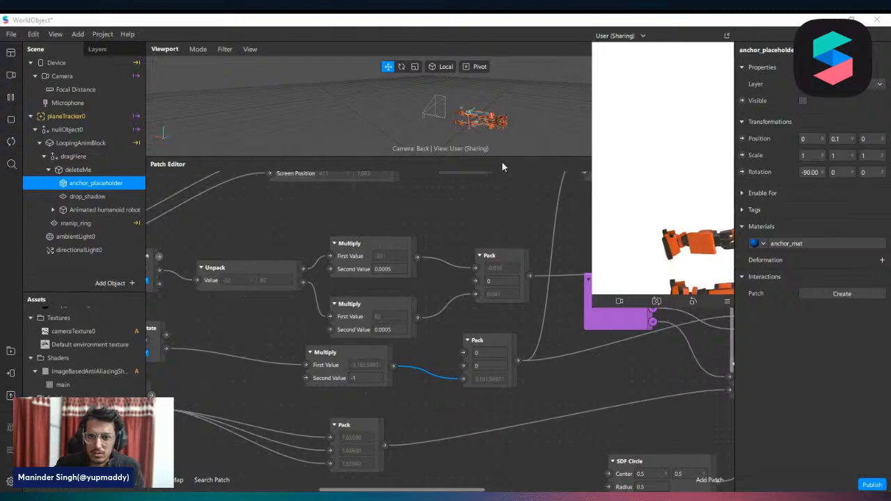
left_click_drag(498, 157, 499, 374)
right_click_drag(525, 315, 513, 217)
scroll(507, 216, "up", 3)
scroll(507, 215, "down", 4)
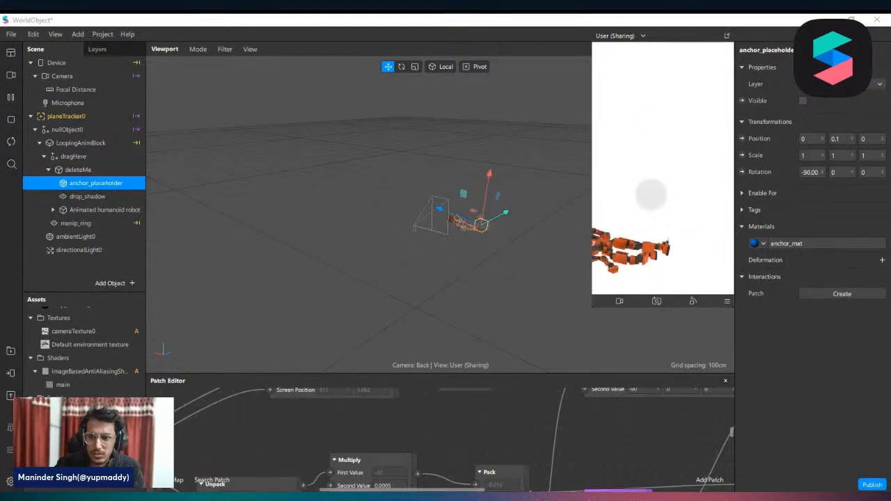
left_click_drag(650, 193, 615, 145)
Step: Reconnect the Screen Rotate Multiply output to the second input of its Pack patch
left_click_drag(433, 375, 483, 189)
scroll(467, 324, "down", 3)
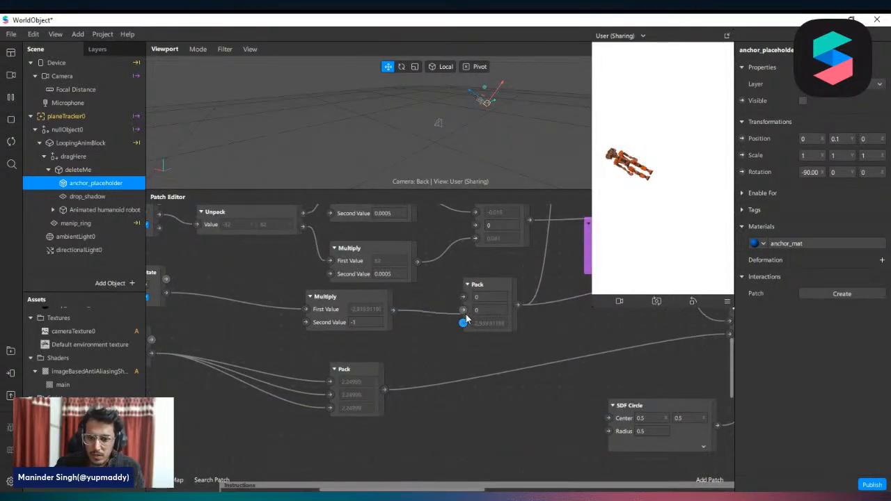
scroll(524, 327, "down", 3, "ctrl")
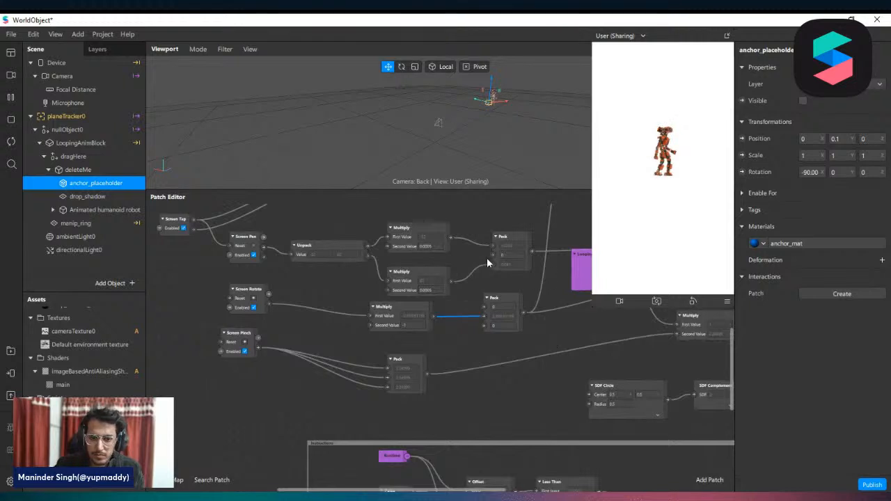
Step: Examine how the Screen Pan 2D Offset passes through Unpack into the two Multiply patches, nudging the patches for clarity
scroll(406, 300, "up", 1)
scroll(318, 290, "up", 5, "ctrl")
left_click(236, 271)
left_click_drag(233, 274, 219, 271)
left_click(298, 298)
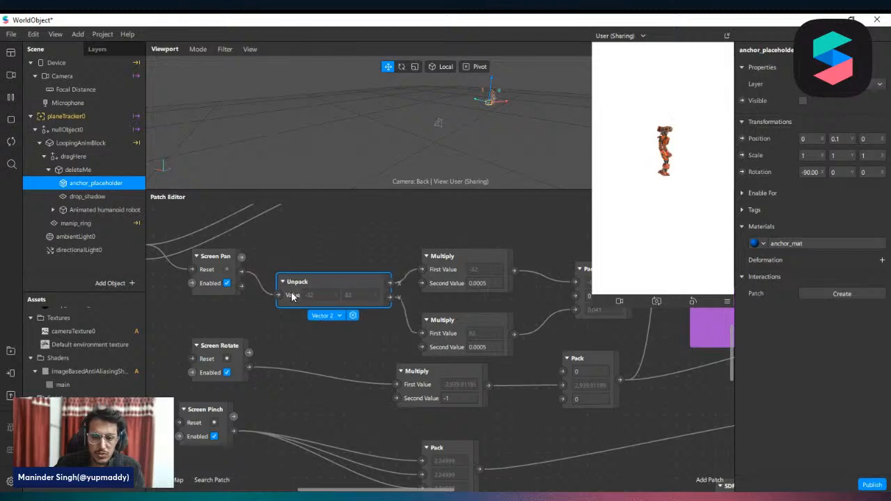
left_click_drag(375, 304, 362, 303)
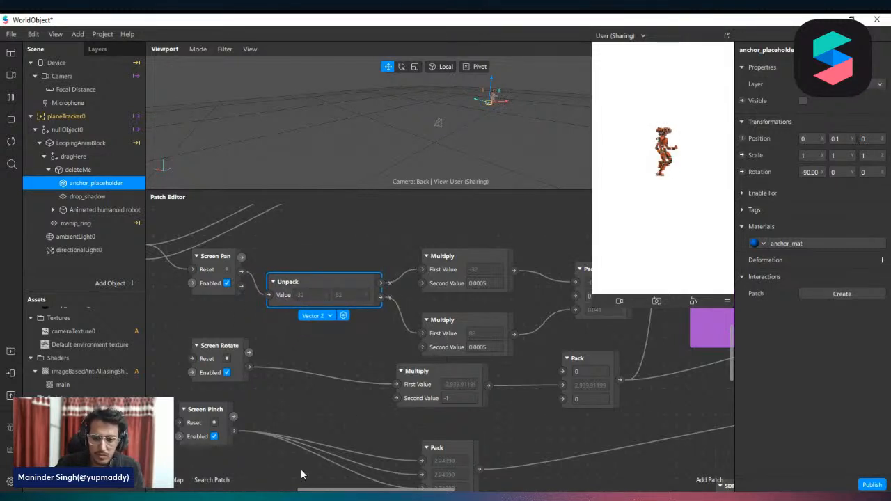
left_click_drag(310, 491, 316, 491)
left_click_drag(192, 287, 179, 297)
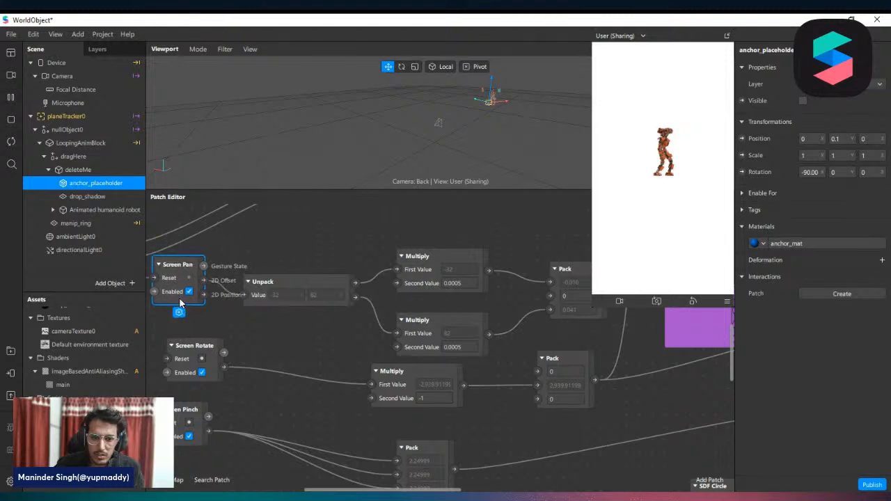
left_click(274, 290)
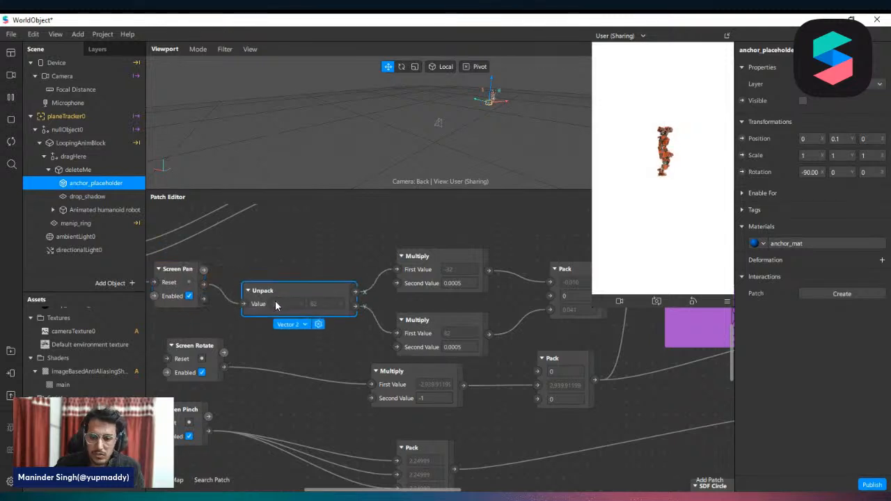
left_click(419, 285)
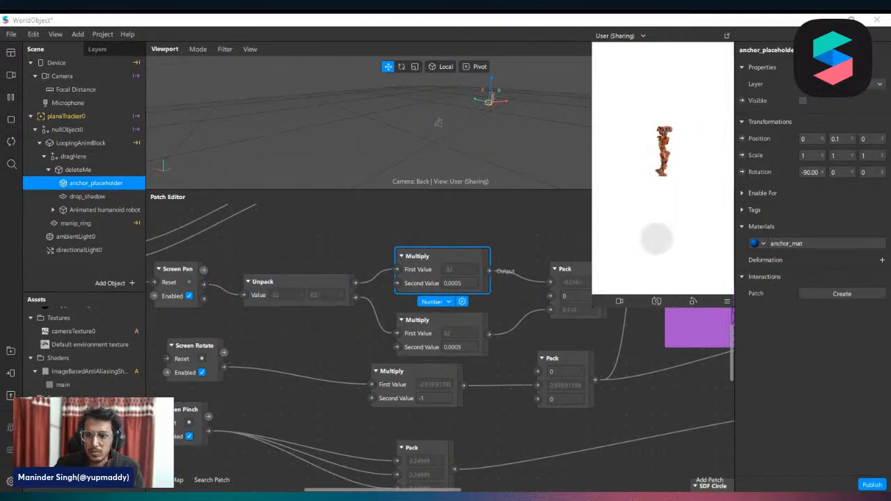
Step: Test panning, rotating and pinching the robot with simulated touches while watching the Unpack and Multiply patches
left_click_drag(676, 217, 633, 209)
left_click_drag(678, 188, 328, 200)
left_click_drag(427, 229, 656, 217)
left_click_drag(715, 250, 660, 218)
left_click_drag(666, 156, 666, 187)
left_click_drag(677, 326, 515, 25)
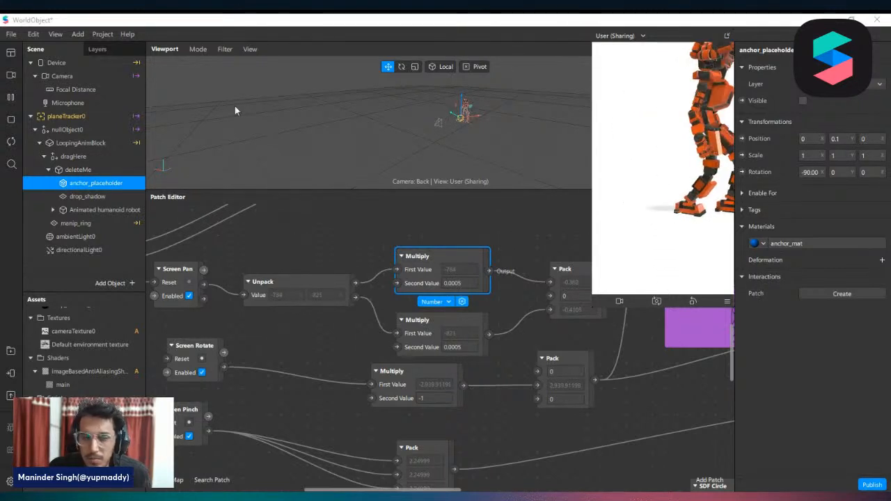
left_click_drag(635, 159, 670, 147)
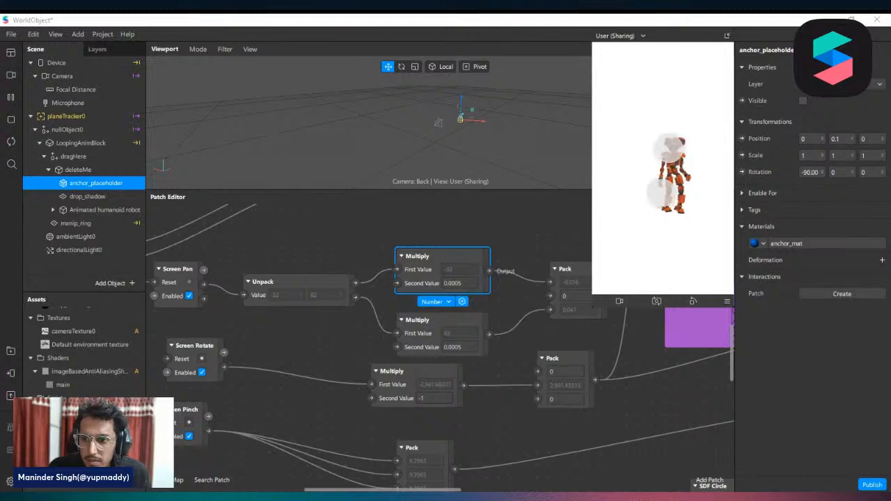
left_click_drag(654, 197, 548, 270)
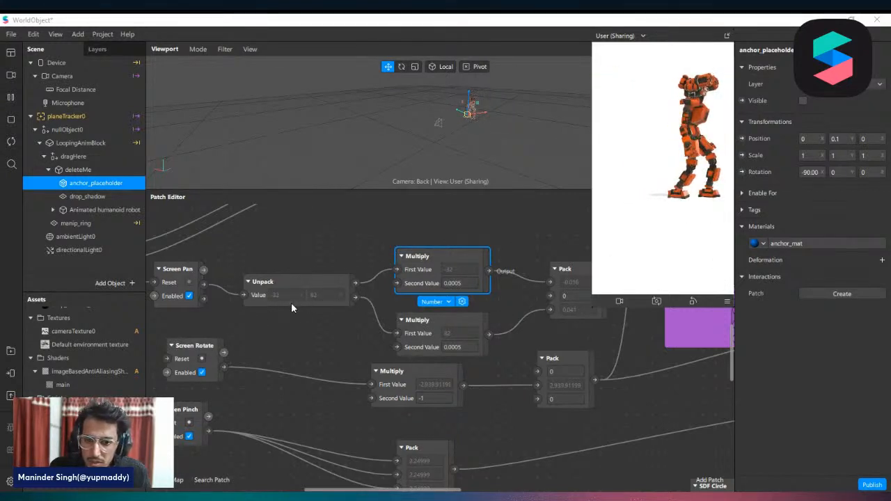
left_click_drag(641, 193, 666, 235)
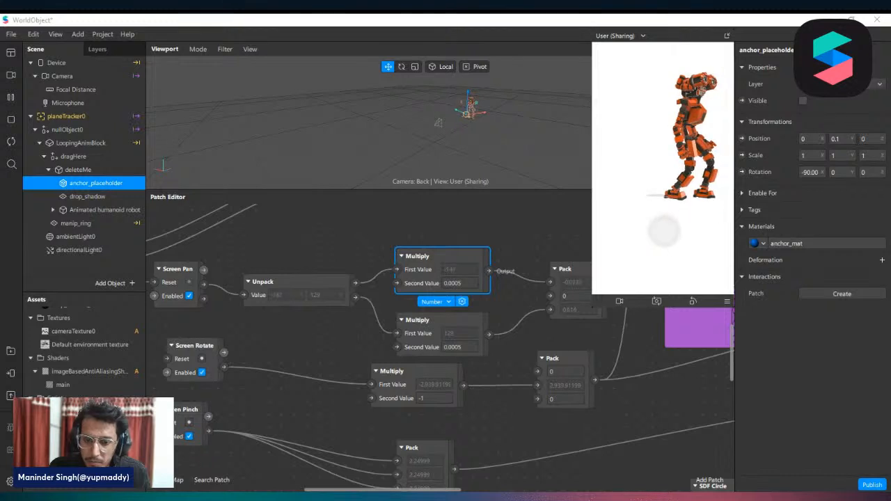
Step: Spread out the two Screen Pan Multiply patches and set the upper one's second value to 0.1
left_click_drag(431, 283, 456, 272)
scroll(482, 270, "left", 2)
scroll(488, 272, "right", 3)
scroll(526, 276, "up", 2)
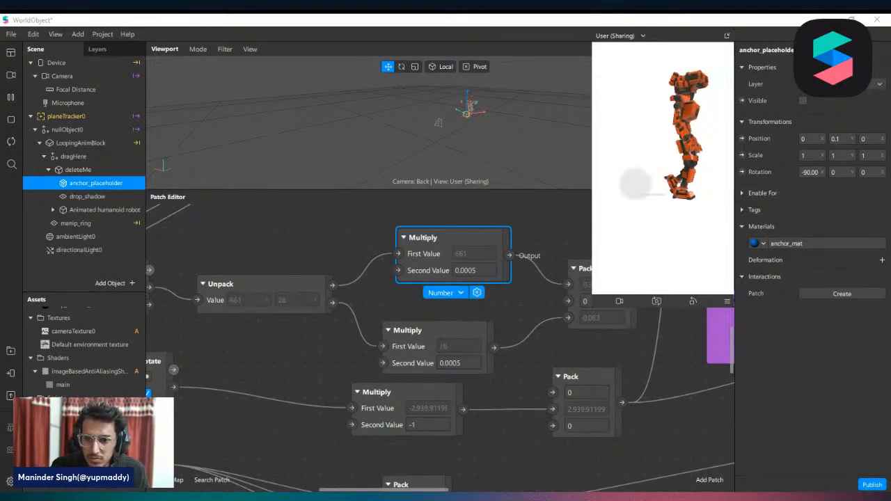
left_click(484, 270)
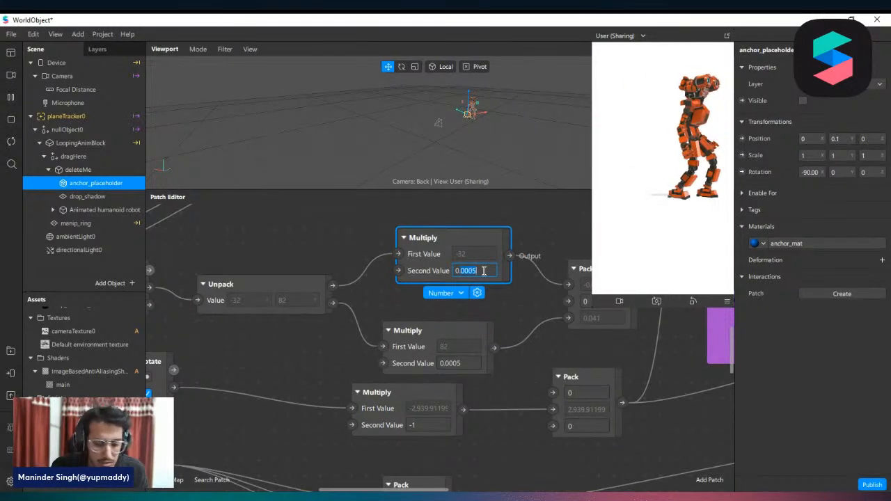
type("0.1")
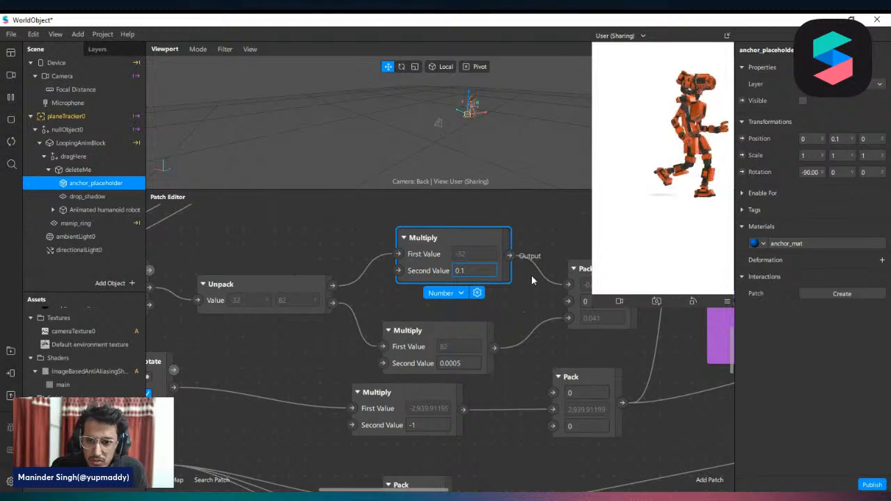
Step: Test panning the robot in the preview, and undo the last value change on the upper Screen Pan Multiply patch
left_click(517, 319)
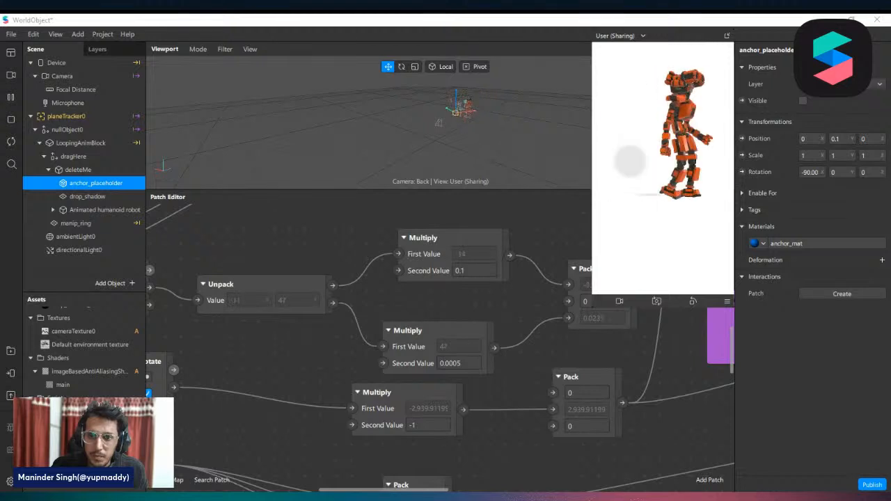
scroll(497, 285, "up", 3)
scroll(498, 289, "down", 5)
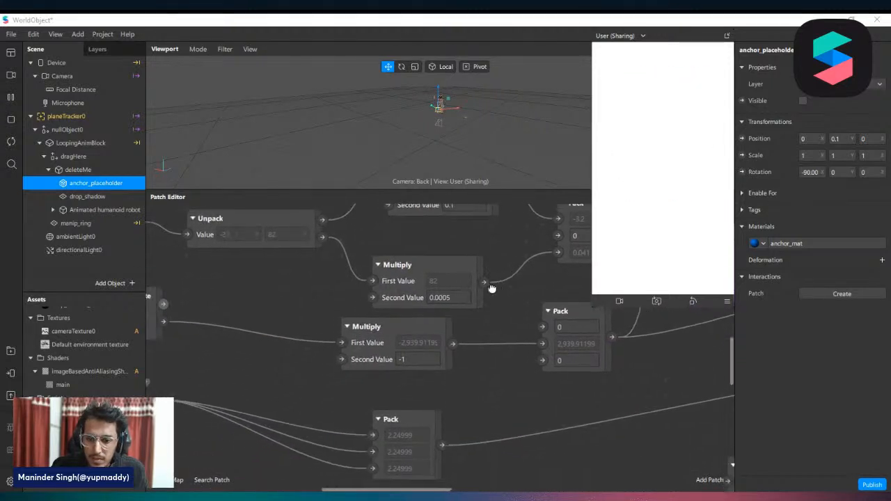
scroll(492, 278, "up", 3)
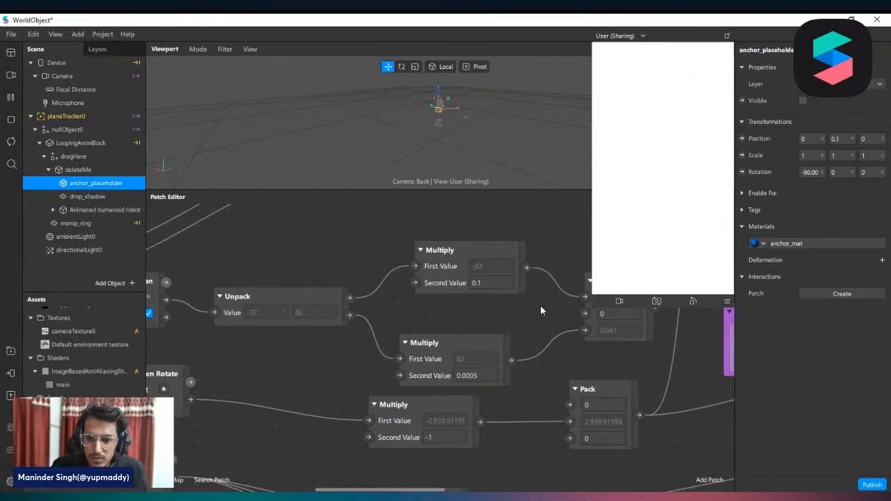
left_click(494, 285)
key("ctrl+z")
left_click(541, 304)
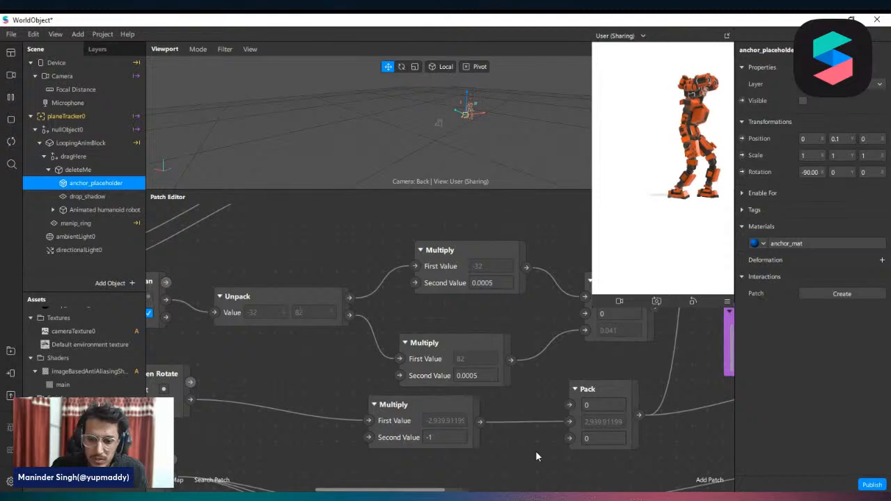
Step: Reposition the Screen Pan Pack patch slightly farther from its two Multiply patches
left_click_drag(331, 492, 371, 491)
left_click(417, 296)
left_click_drag(416, 296, 412, 322)
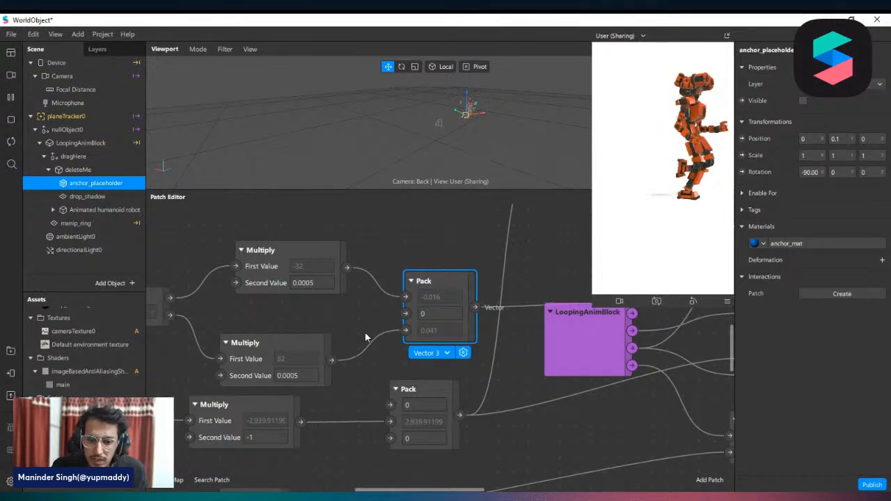
scroll(401, 307, "down", 2)
left_click_drag(318, 346, 320, 333)
scroll(422, 276, "up", 2)
Step: Detach the upper Multiply output from the Screen Pan Pack's first input and reconnect it to the same input
left_click_drag(423, 289, 353, 299)
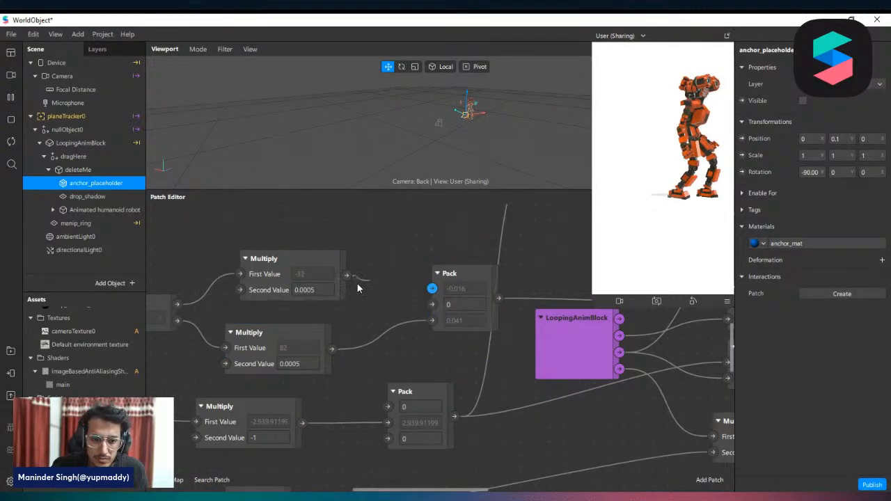
left_click_drag(178, 322, 220, 269)
left_click_drag(347, 275, 432, 289)
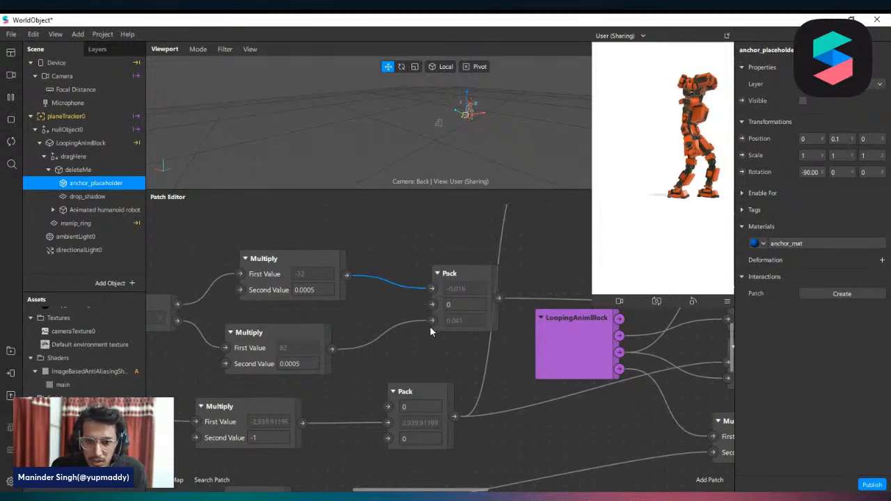
Step: Try the lower Multiply output in the Screen Pan Pack's second input, and return it to the third input
left_click_drag(177, 321, 241, 354)
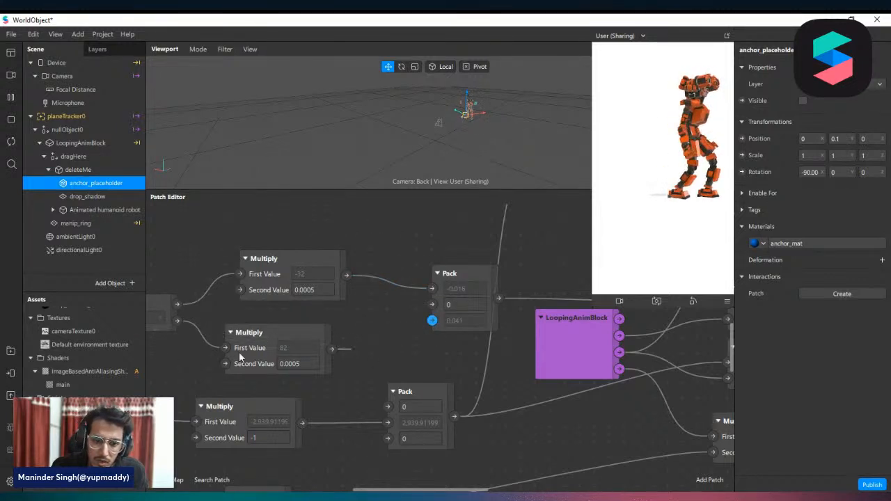
left_click_drag(434, 322, 373, 337)
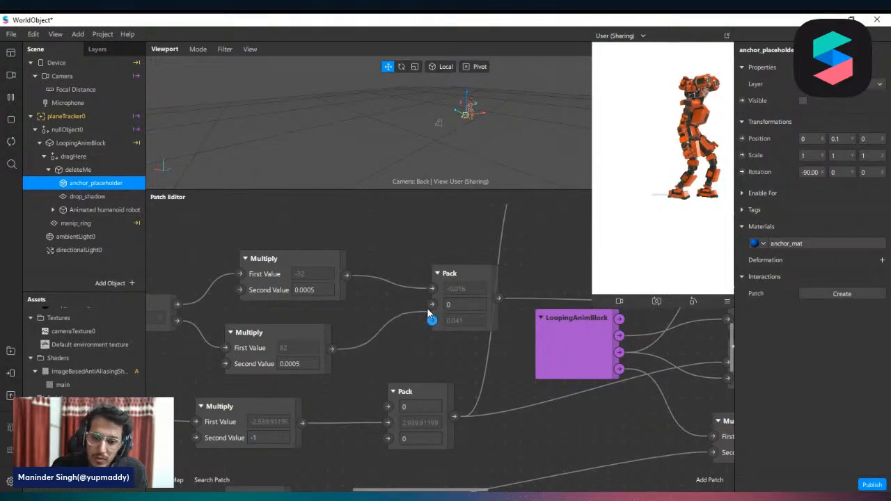
left_click_drag(434, 310, 432, 305)
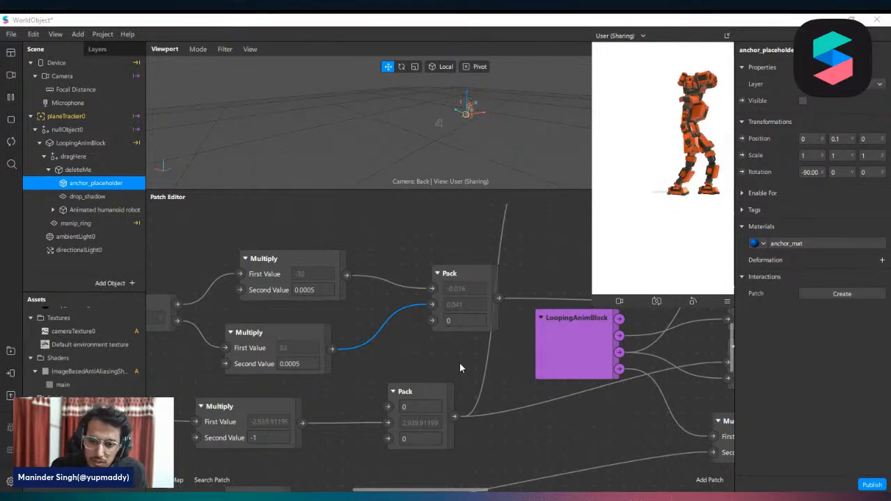
left_click_drag(436, 304, 432, 320)
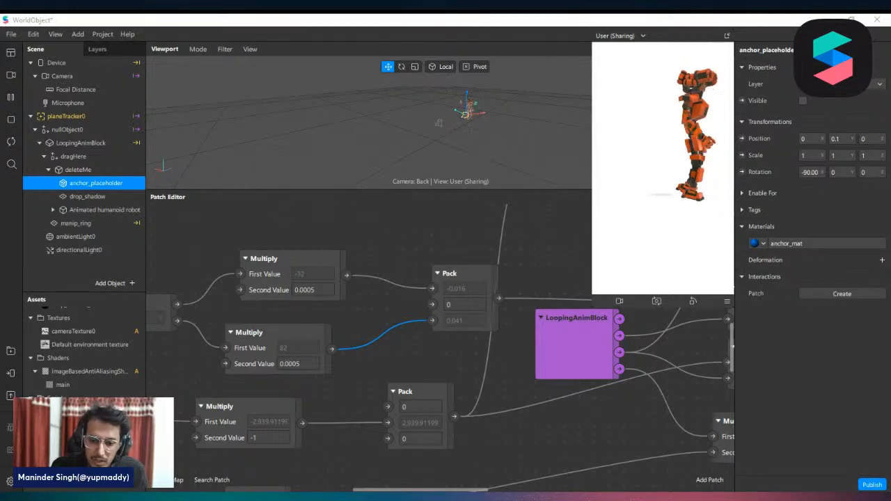
Step: Examine how the Pack outputs and LoopingAnimBlock feed the Add and Subtract patches, nudging the upper Add patch for clarity
middle_click_drag(545, 423, 418, 422)
middle_click_drag(552, 422, 471, 422)
scroll(474, 407, "down", 2)
scroll(487, 302, "up", 2)
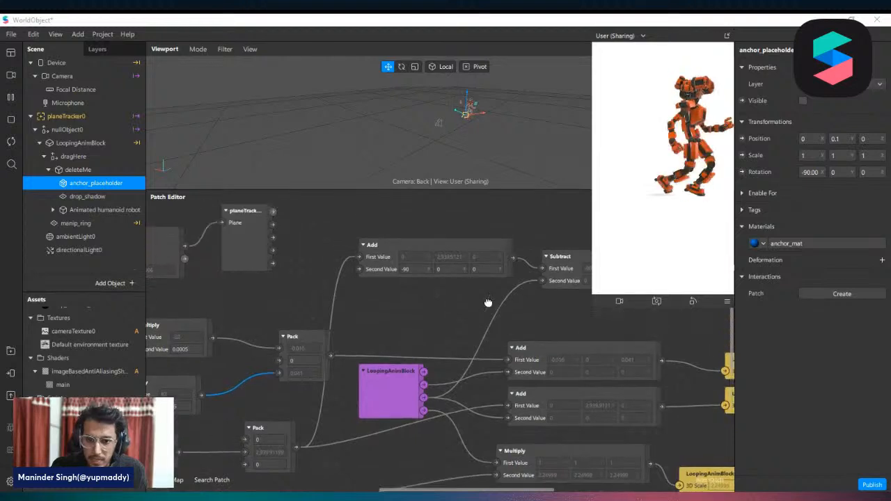
mouse_move(381, 298)
left_mouse_down()
mouse_move(381, 344)
mouse_move(378, 298)
left_mouse_up()
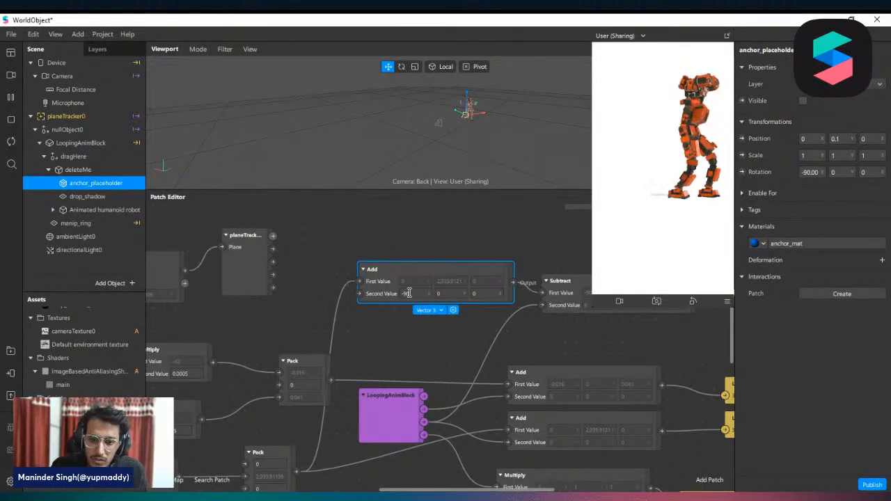
left_click(391, 328)
scroll(436, 332, "down", 2)
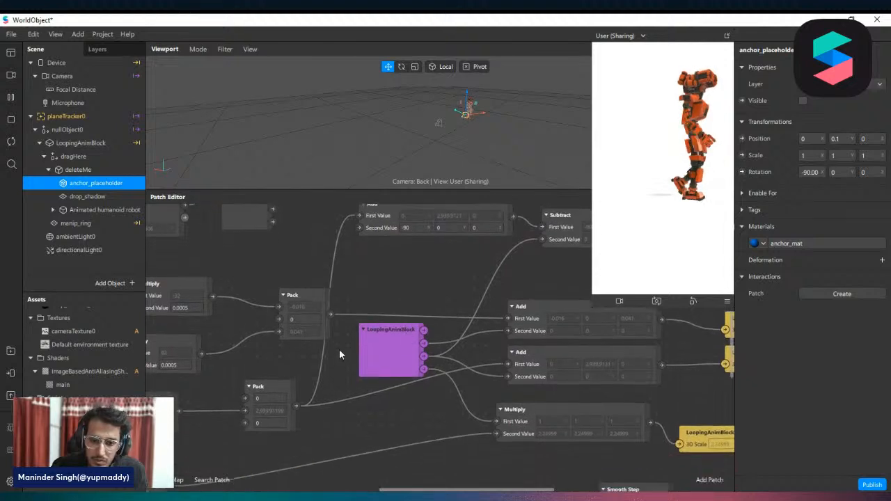
scroll(397, 275, "up", 1)
scroll(396, 275, "up", 1)
mouse_move(384, 261)
left_mouse_down()
mouse_move(386, 270)
mouse_move(395, 261)
left_mouse_up()
left_click(298, 338)
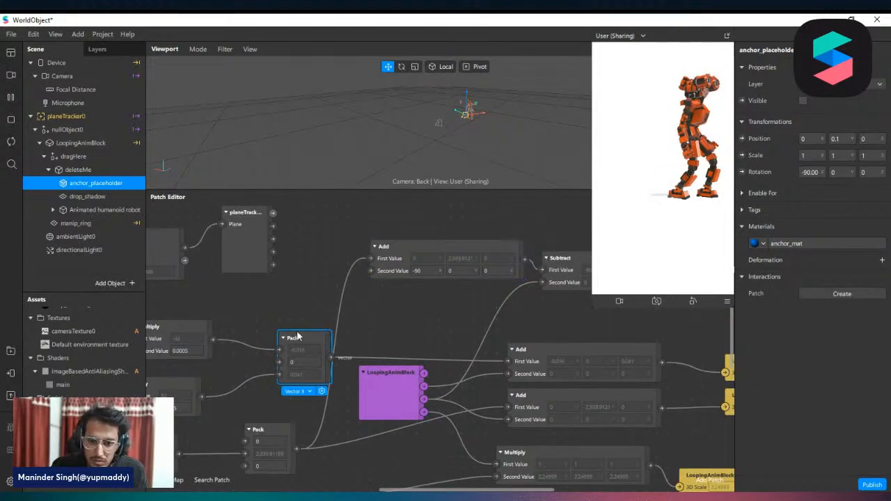
left_click(377, 321)
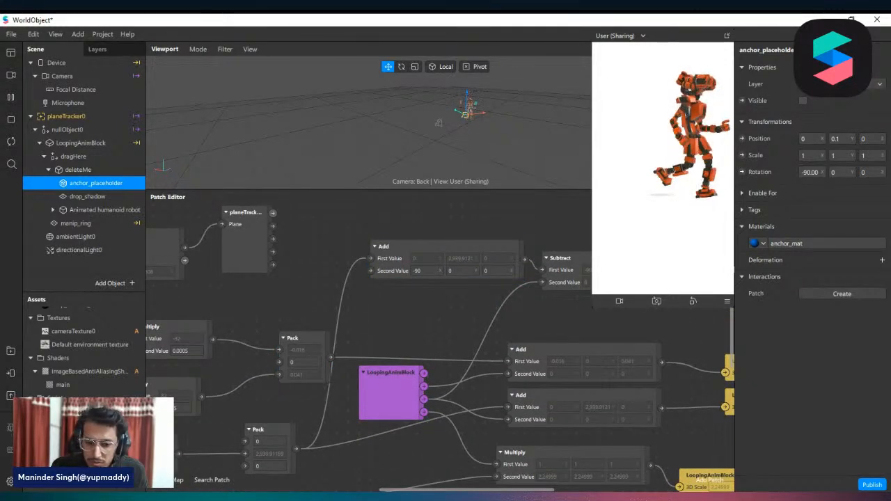
Step: Review the whole graph from Screen Tap to the LoopingAnimBlock position, rotation and scale patches, and enlarge the robot preview
scroll(440, 341, "right", 3)
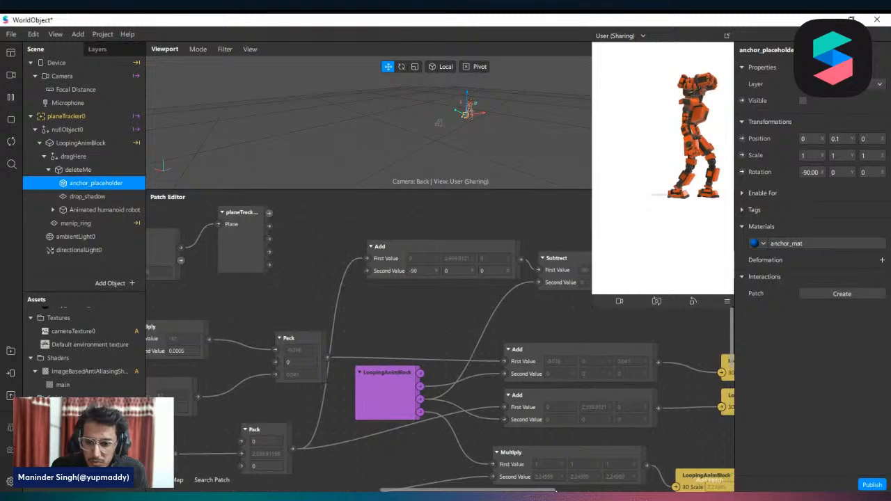
scroll(440, 341, "left", 8)
scroll(398, 422, "left", 1)
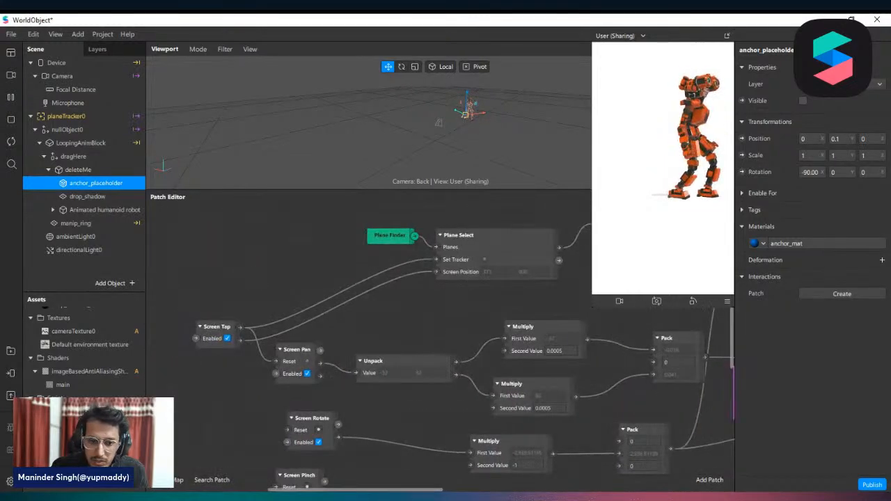
scroll(397, 422, "down", 1)
scroll(407, 416, "down", 3, "ctrl")
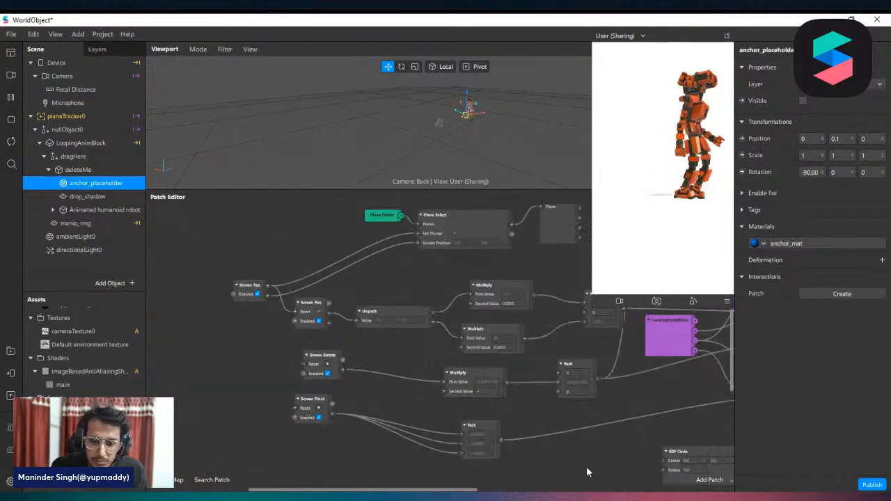
left_click_drag(309, 491, 480, 491)
left_click_drag(533, 424, 533, 414)
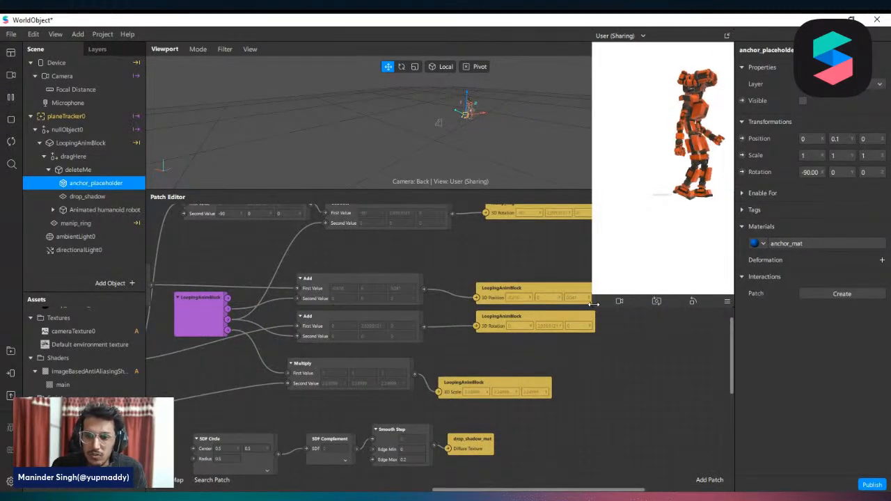
left_click_drag(593, 306, 514, 449)
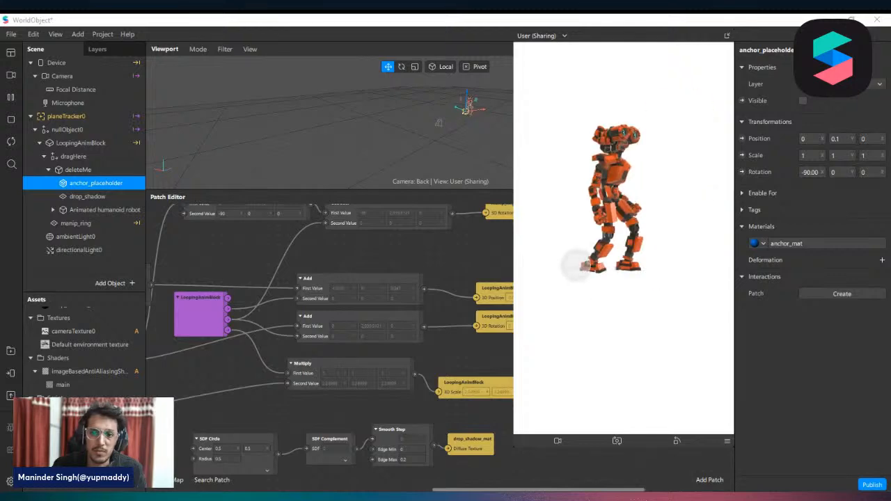
Step: Close the WorldObject project
left_click(7, 33)
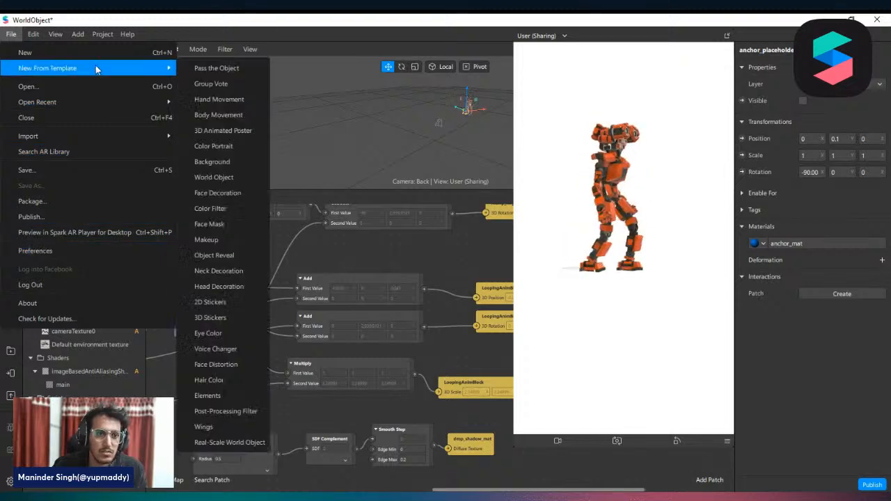
mouse_move(41, 36)
mouse_move(11, 34)
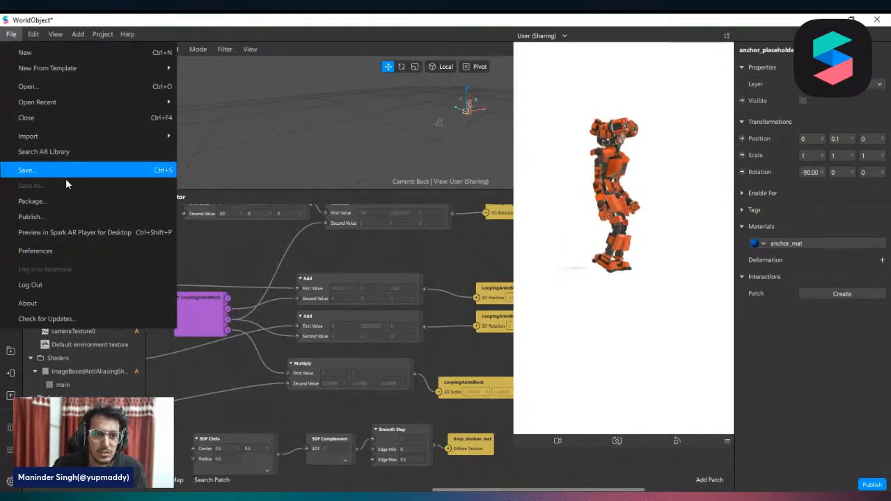
left_click(70, 117)
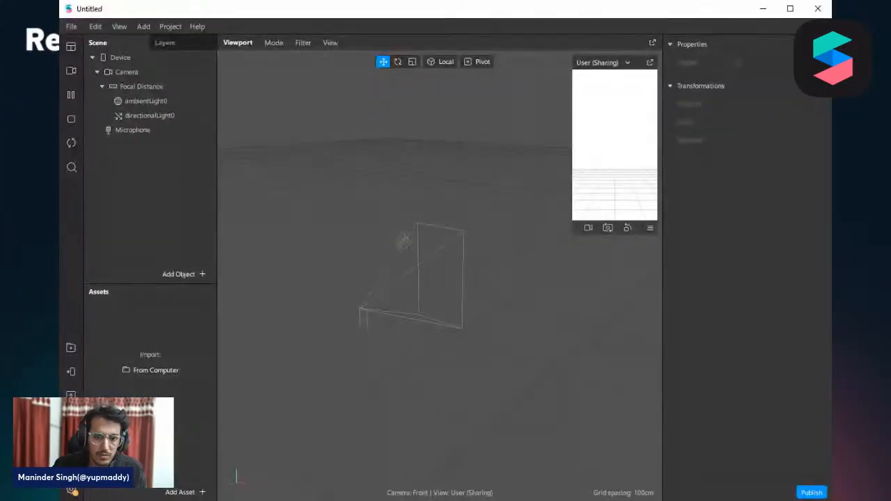
Step: Import the faceDistortion block into the untitled project, select it to show its inputs, and enlarge the preview
left_click(69, 350)
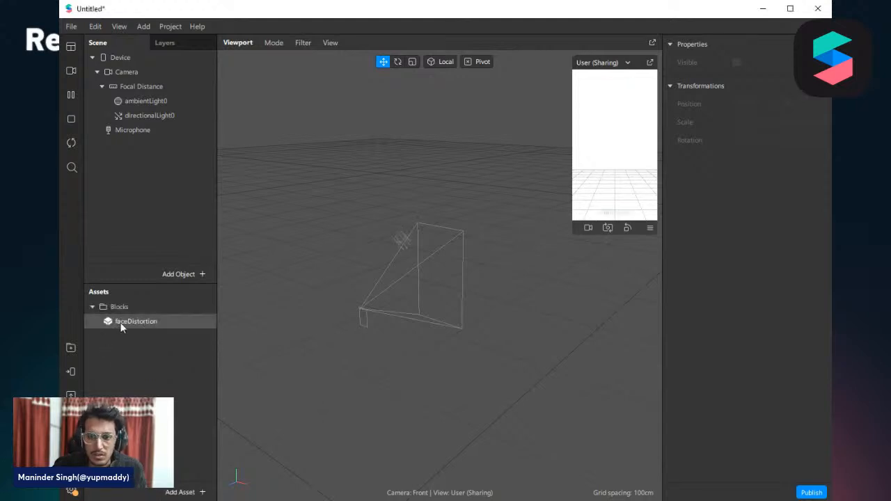
left_click(129, 323)
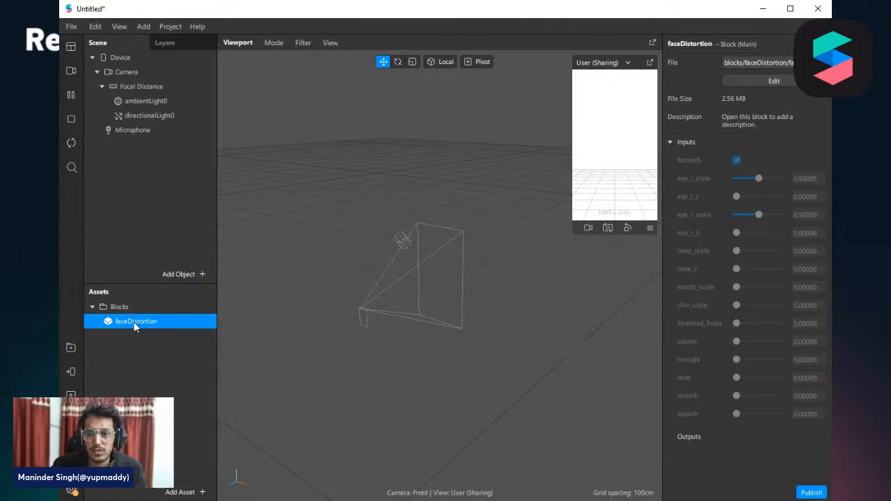
left_click_drag(573, 235, 462, 430)
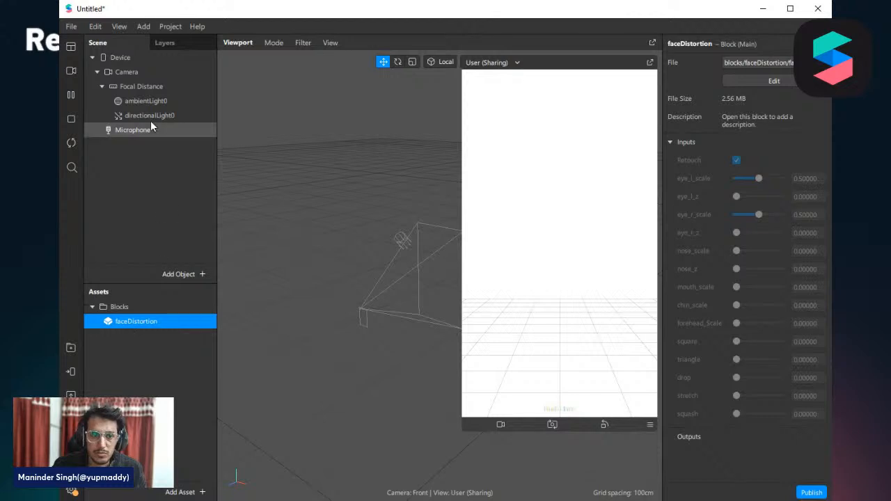
Step: Add a Face Mesh object to the scene from Focal Distance
right_click(140, 86)
mouse_move(216, 96)
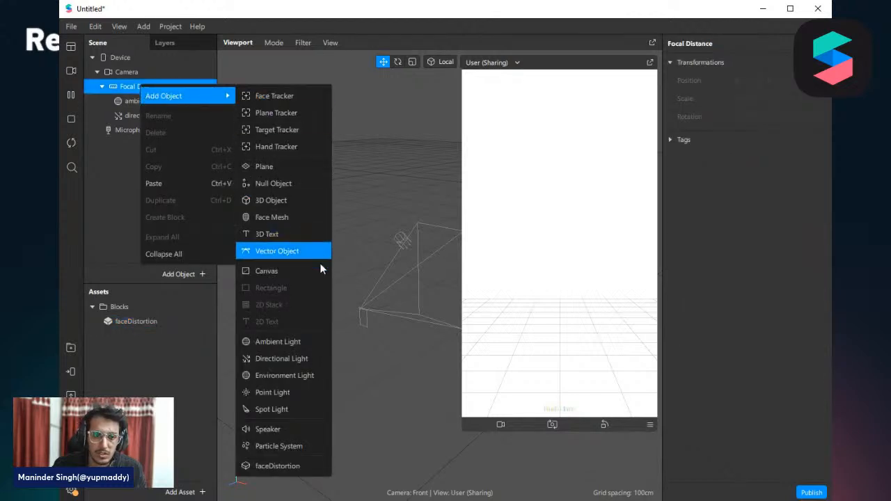
left_click(296, 218)
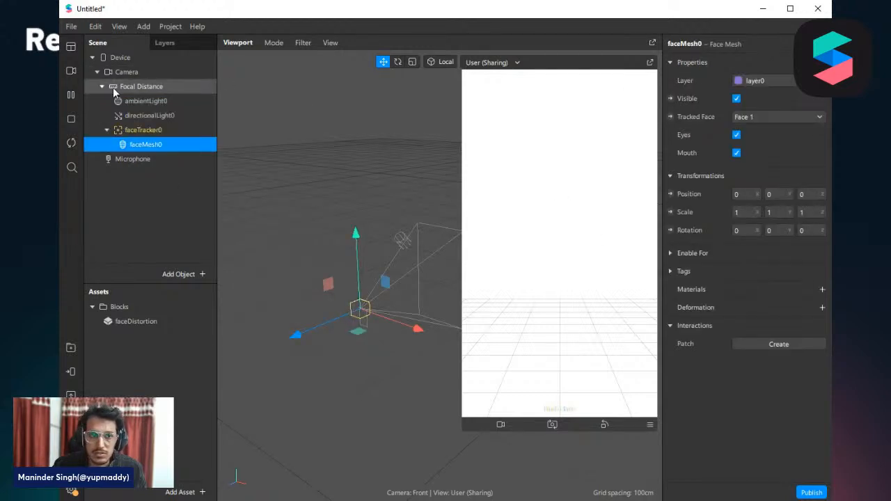
Step: Switch the real-time simulation to the video of the curly-haired girl with raised hands and enlarge the preview
left_click(71, 71)
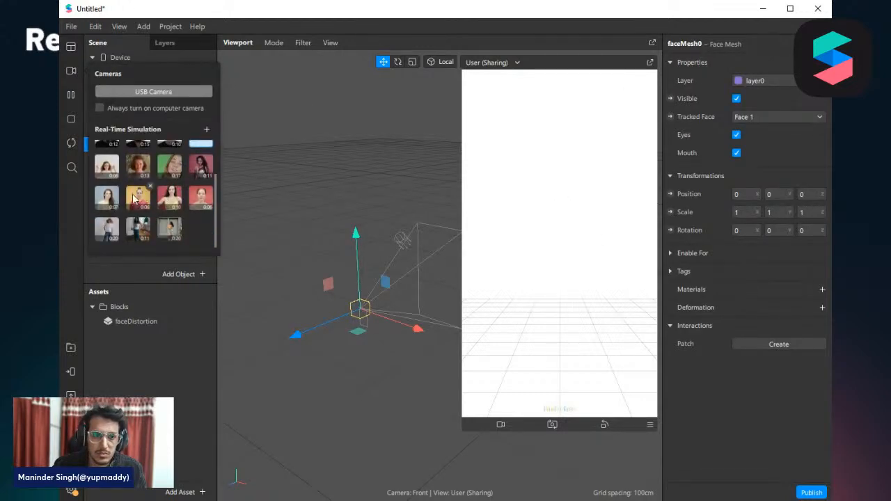
left_click(105, 168)
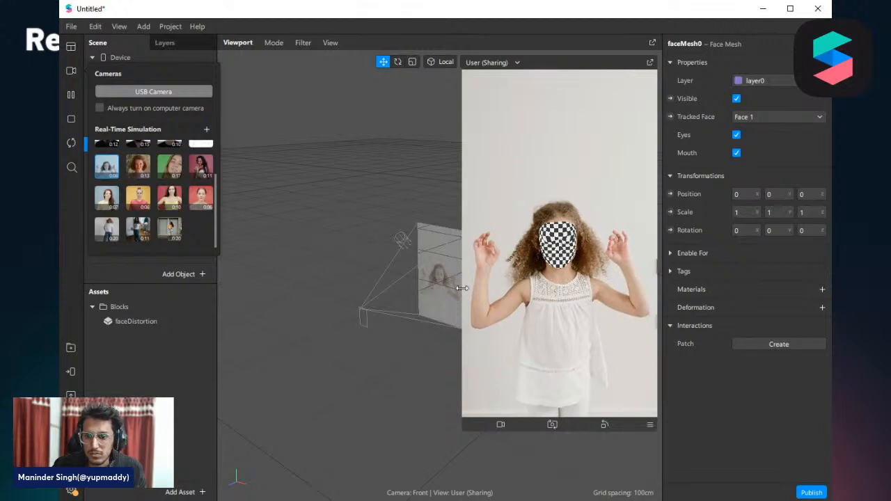
left_click_drag(427, 311, 426, 311)
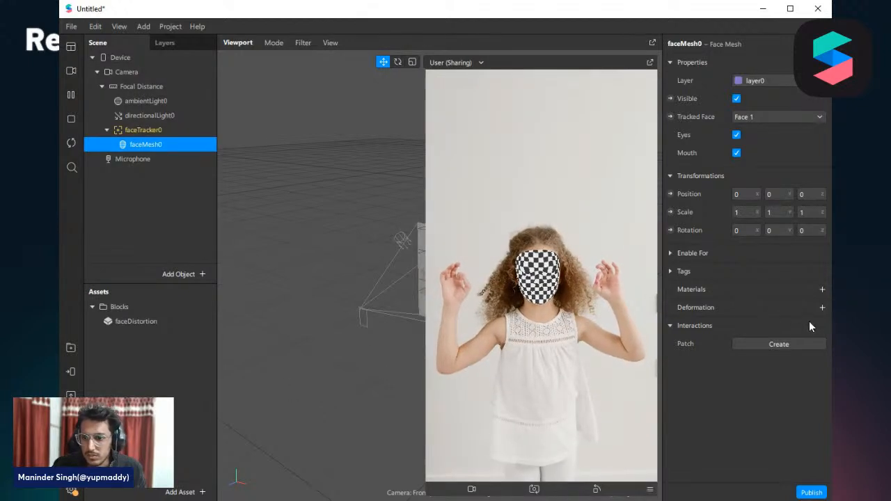
Step: Check the face mesh's Deformation options without importing anything, and place the faceDistortion block under Focal Distance
left_click(823, 309)
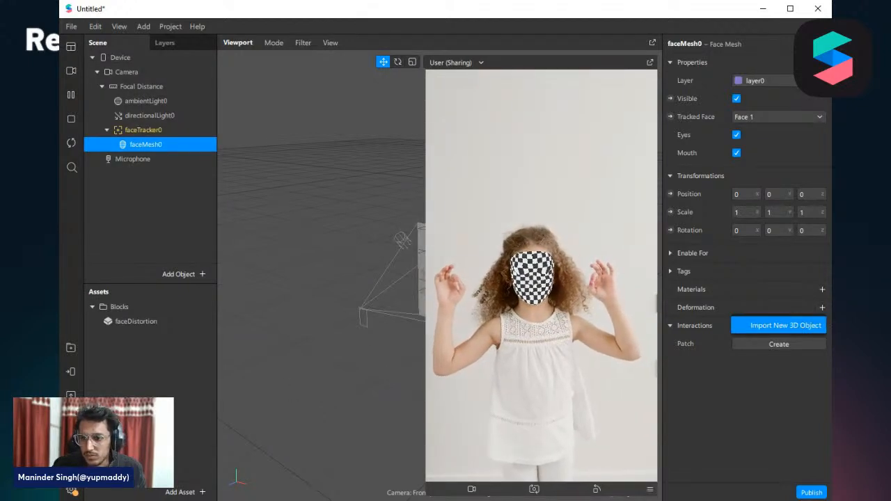
left_click(733, 358)
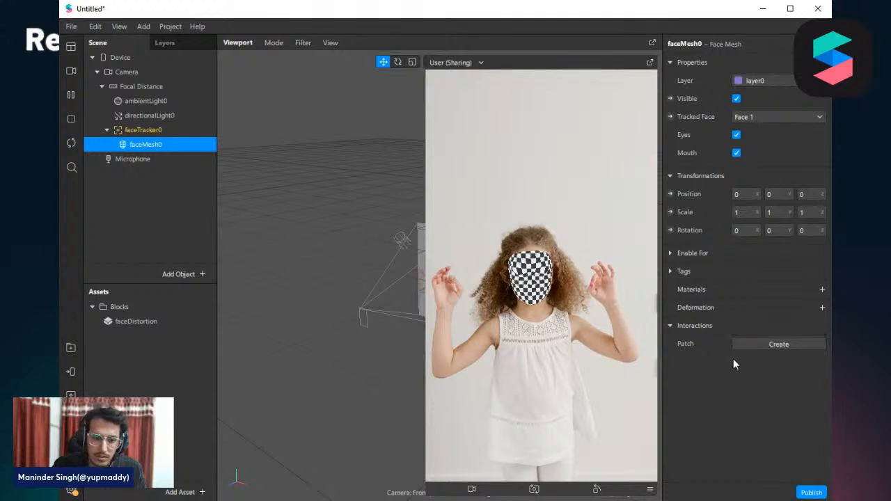
left_click_drag(133, 320, 150, 84)
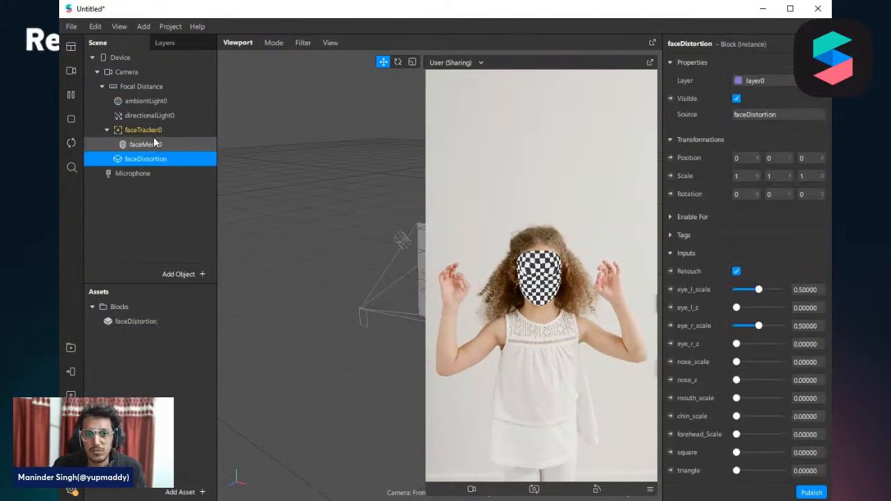
Step: Hide the face tracker and switch the real-time simulation to the video of the woman in a pink sweater against a yellow background
left_click(151, 131)
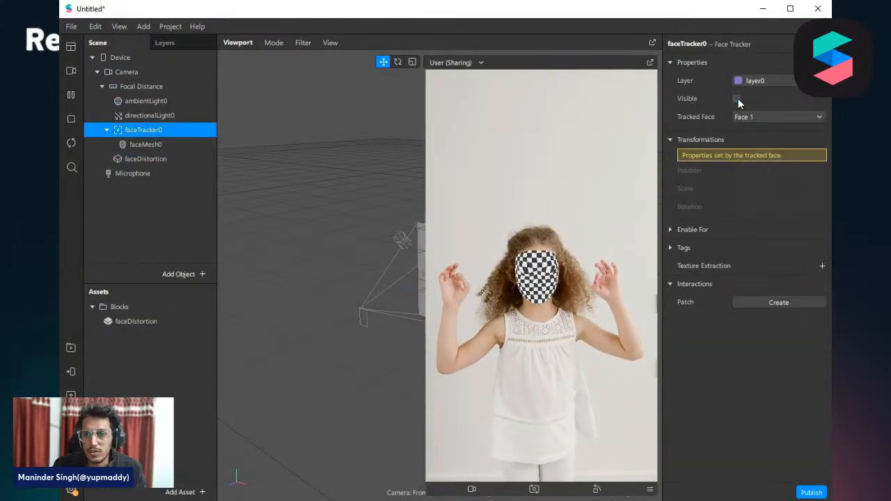
left_click(145, 158)
left_click(70, 71)
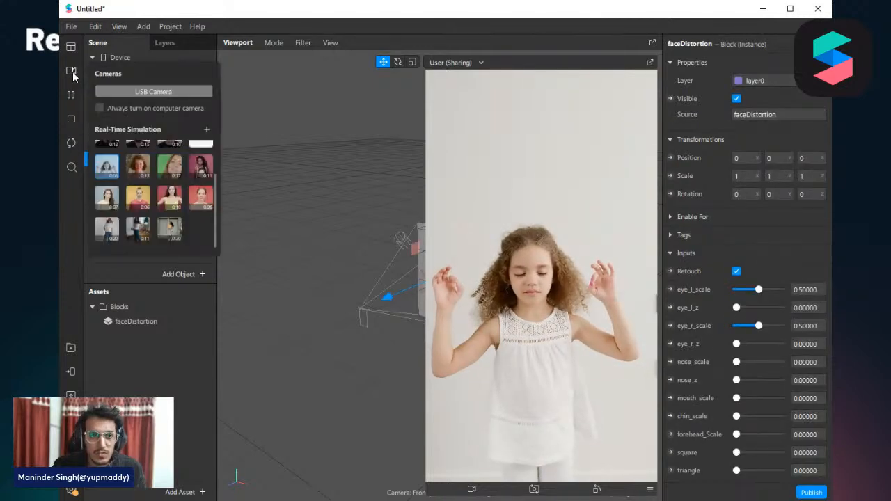
left_click(136, 198)
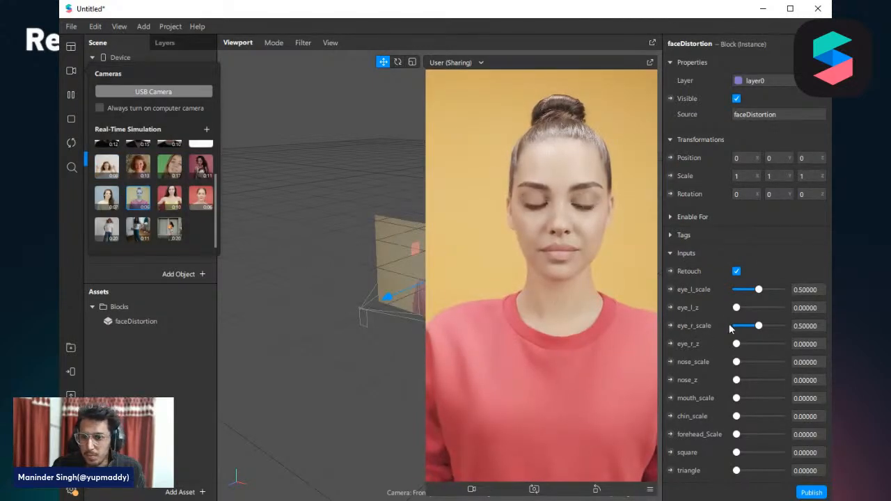
Step: Set the faceDistortion block's eye_l_scale, eye_r_scale, mouth_scale, forehead_Scale and triangle inputs to 1, leaving its other distortion inputs at 0
left_click_drag(758, 289, 780, 289)
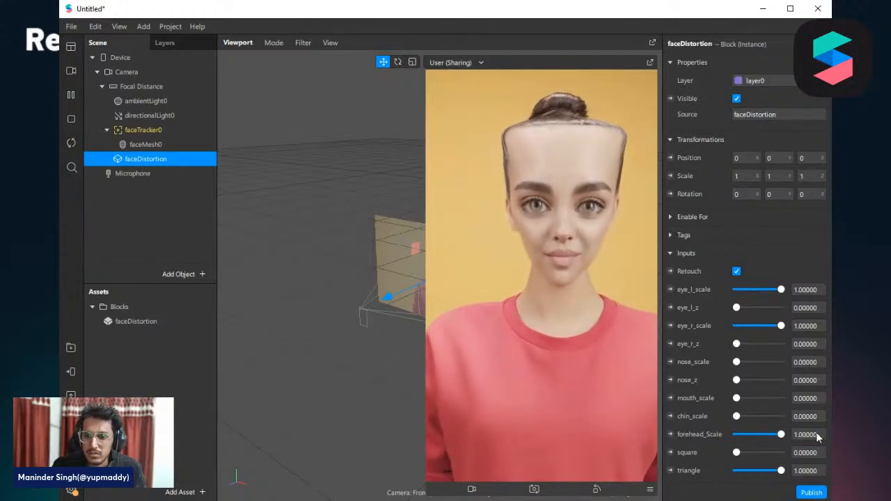
left_click_drag(739, 418, 682, 414)
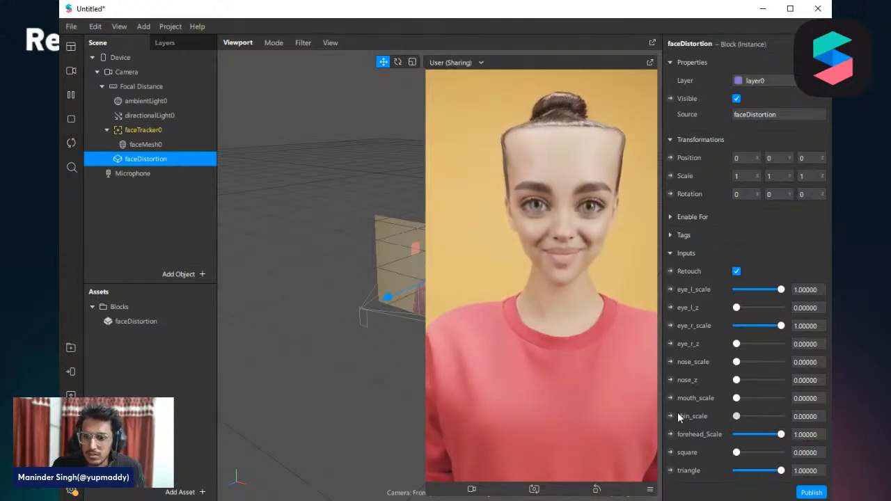
left_click_drag(736, 399, 783, 399)
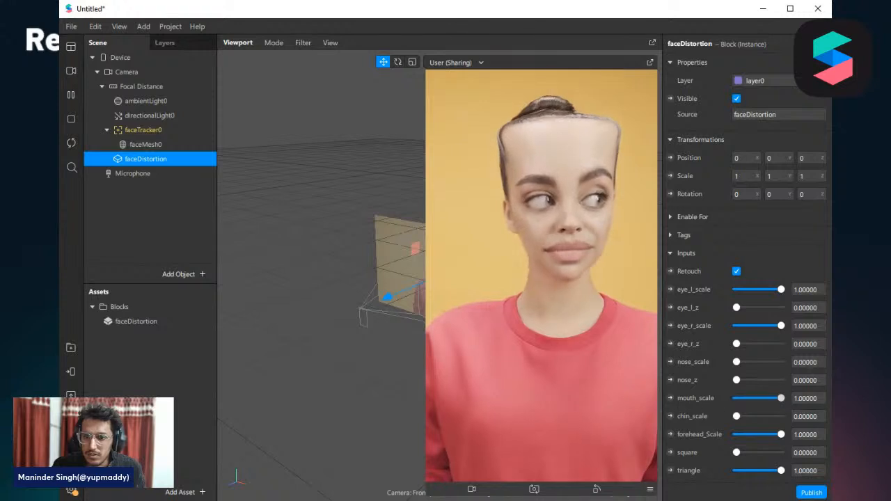
left_click_drag(737, 380, 605, 358)
left_click_drag(737, 345, 620, 332)
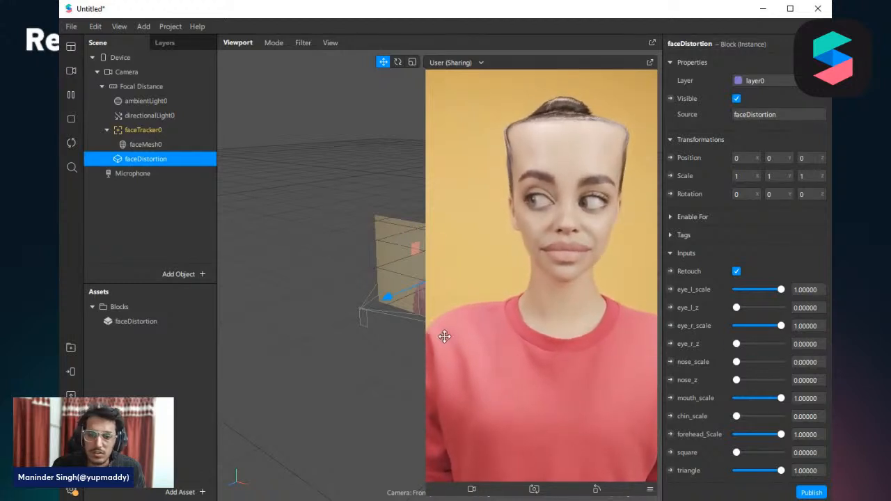
left_click_drag(424, 354, 508, 319)
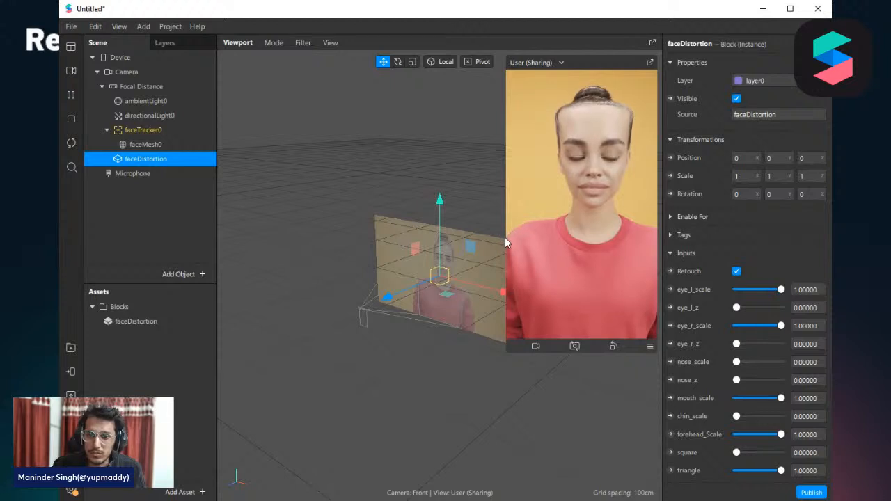
left_click_drag(507, 238, 443, 239)
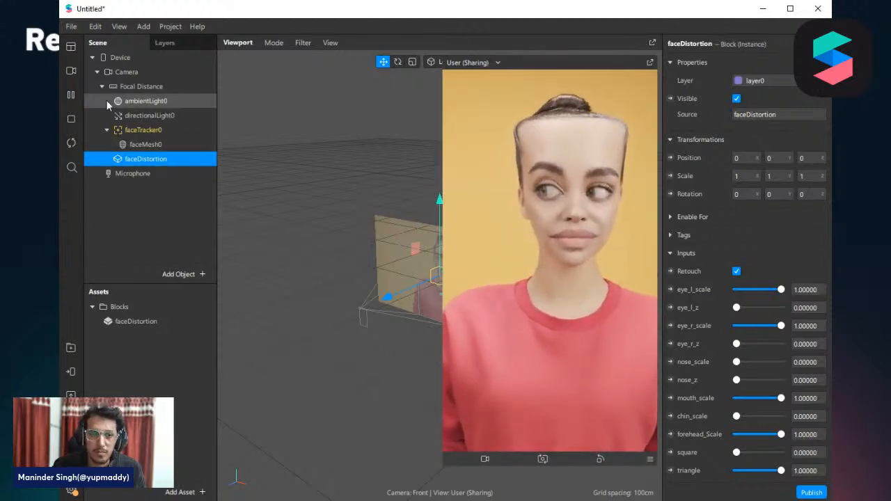
left_click(76, 71)
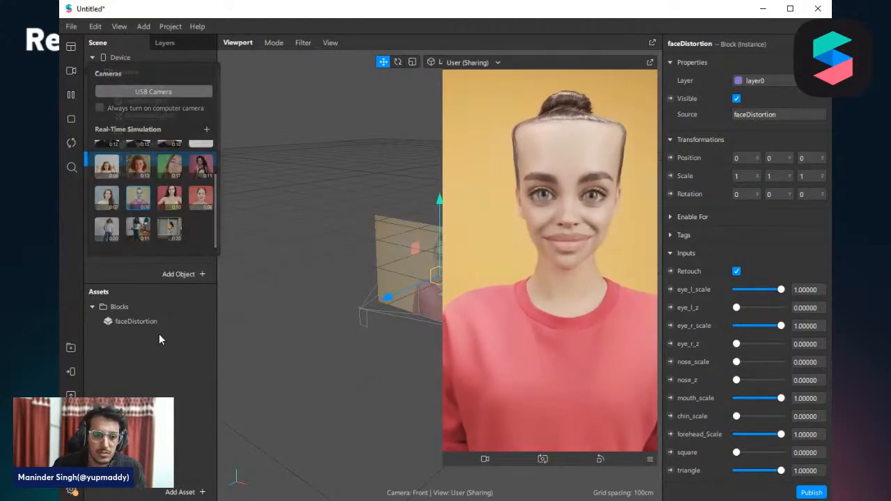
left_click(71, 26)
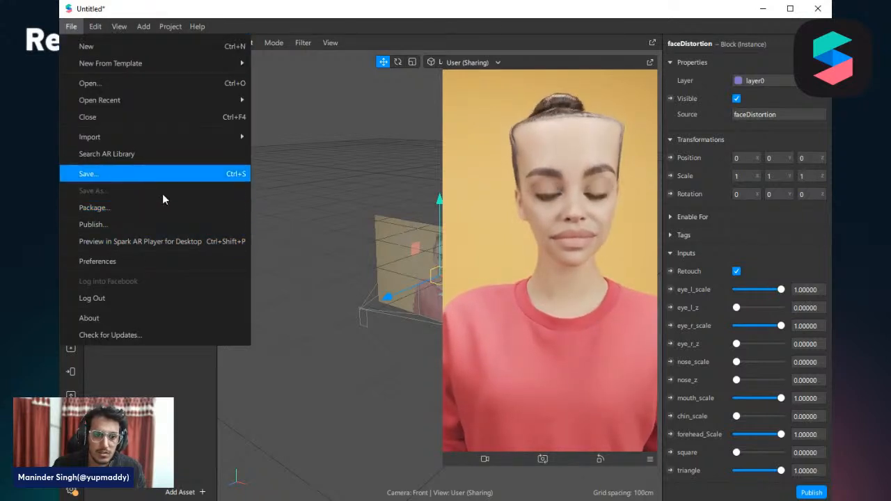
left_click(136, 380)
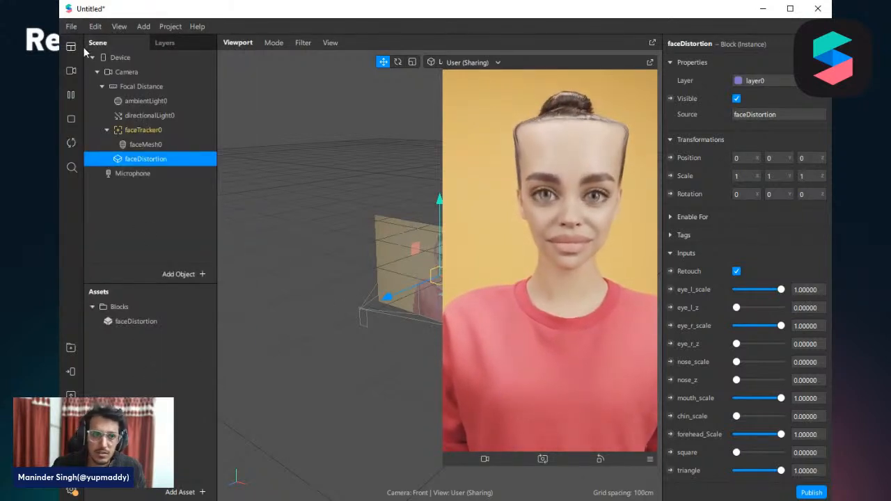
left_click(71, 26)
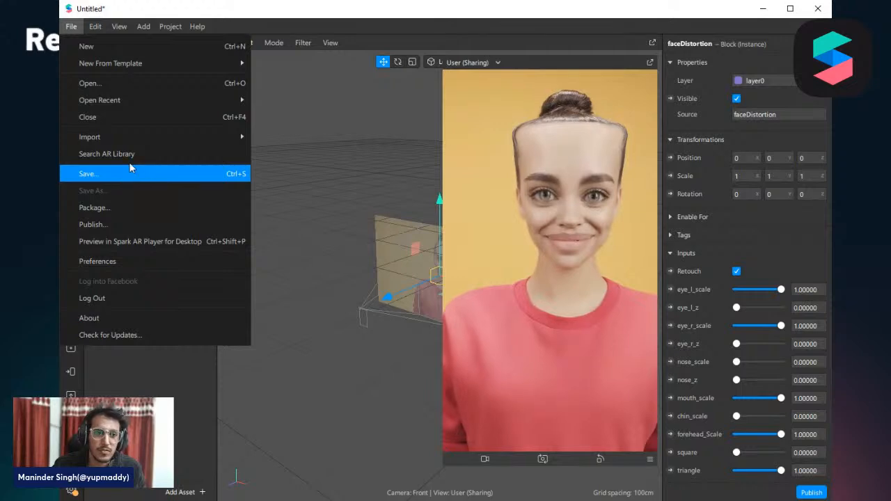
left_click(134, 116)
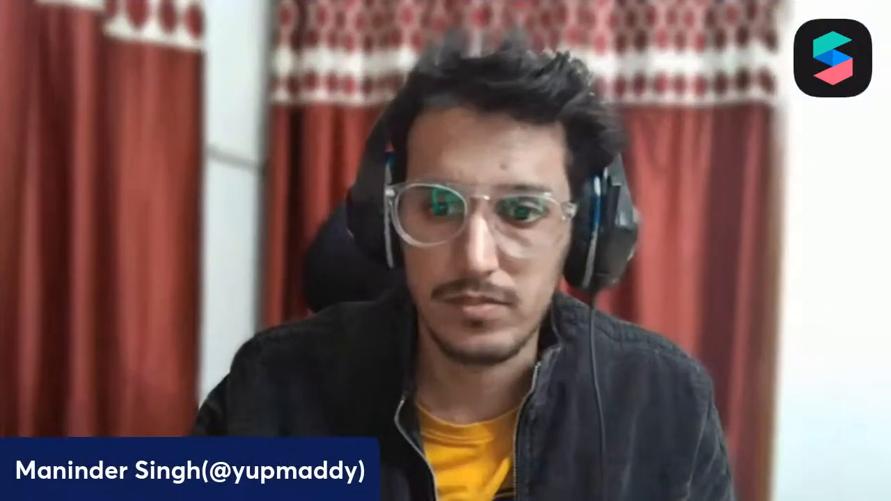